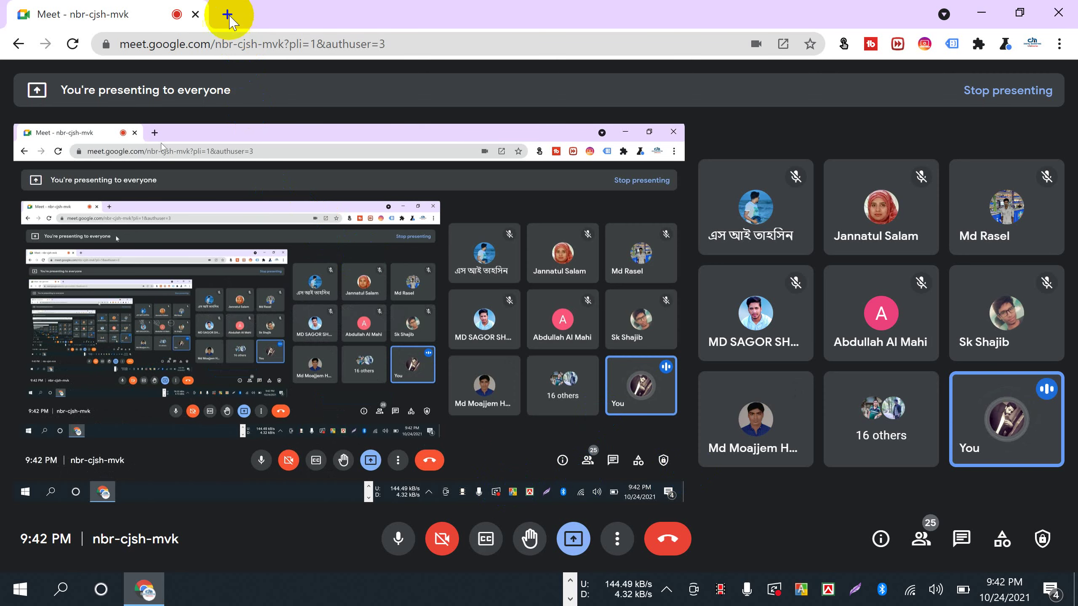
- Open a new Chrome tab beside the Meet call while the screen share keeps running
{"action": "left_click", "coordinate": [227, 14]}
- Open Ayat Online Shop BD's business home in a new tab from the business selection page
{"action": "left_click", "coordinate": [339, 69]}
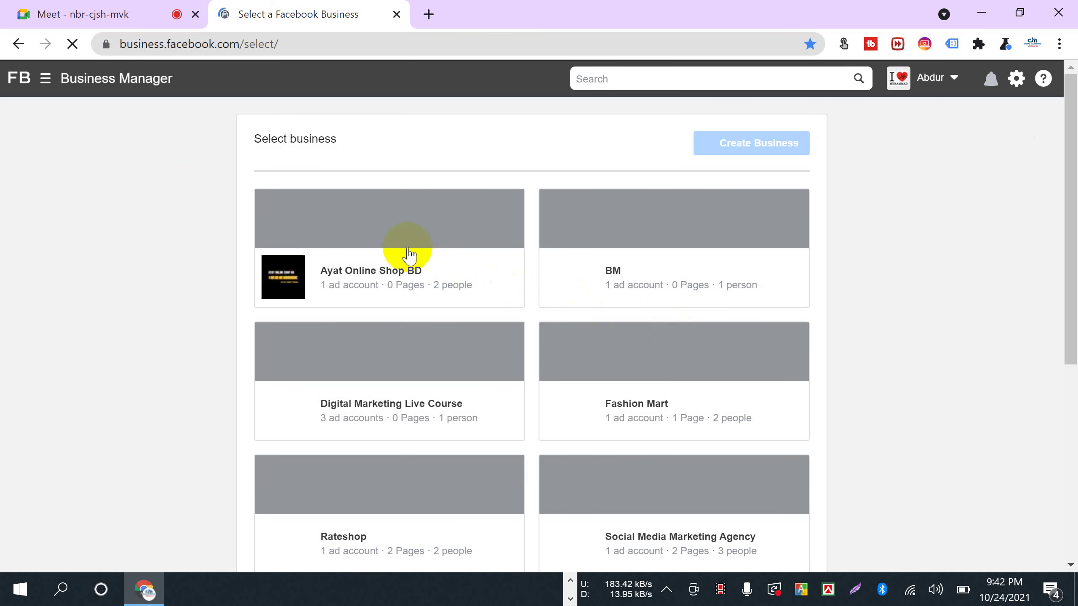
{"action": "right_click", "coordinate": [338, 238]}
{"action": "left_click", "coordinate": [358, 249]}
{"action": "left_click", "coordinate": [459, 16]}
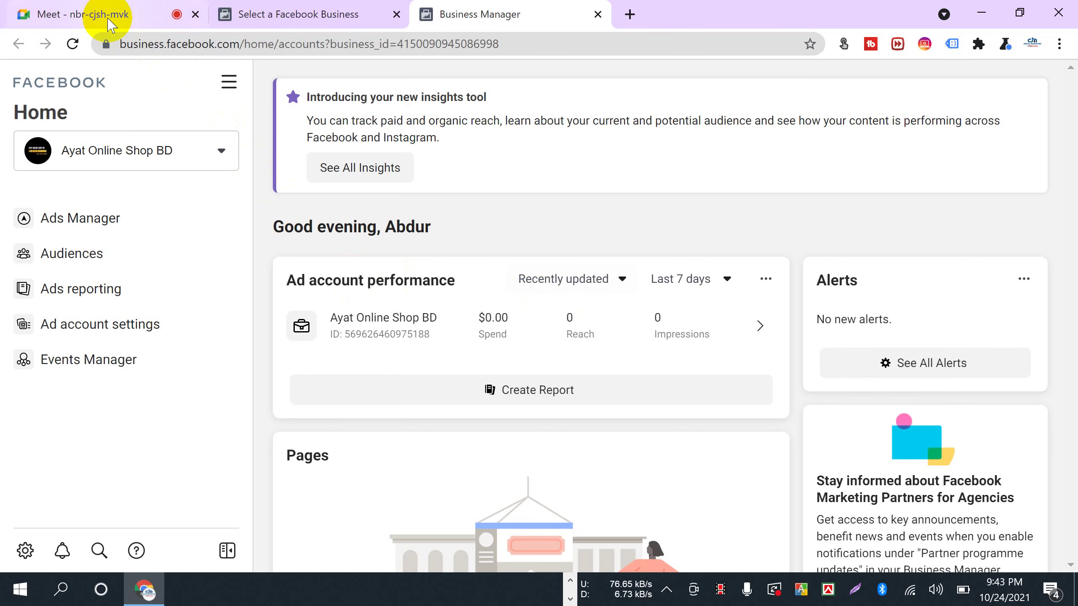
- Admit the waiting participant into the Meet call
{"action": "left_click", "coordinate": [136, 14]}
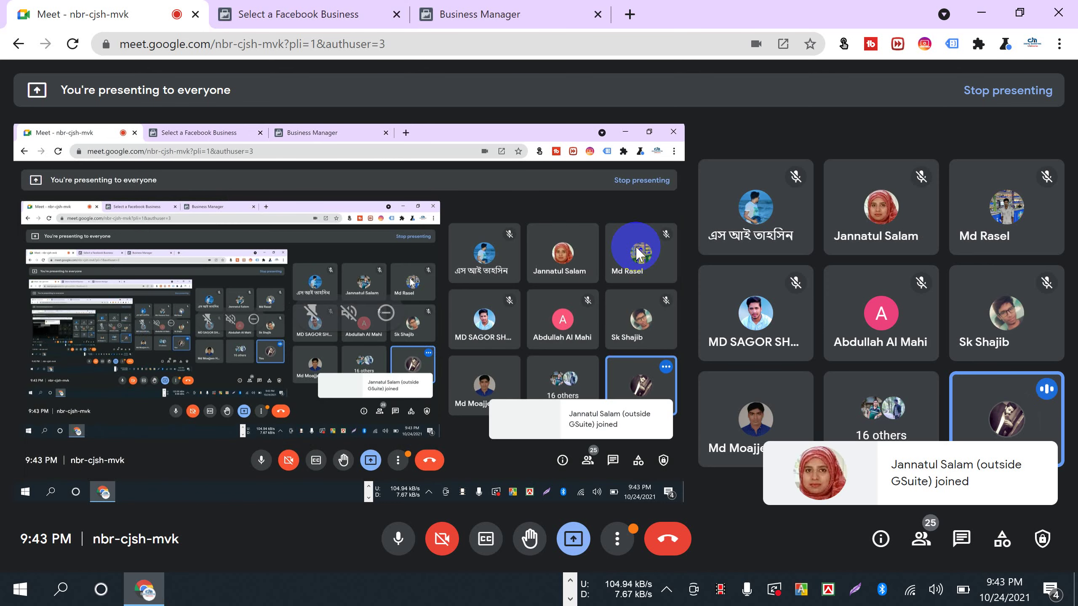
{"action": "left_click", "coordinate": [483, 29]}
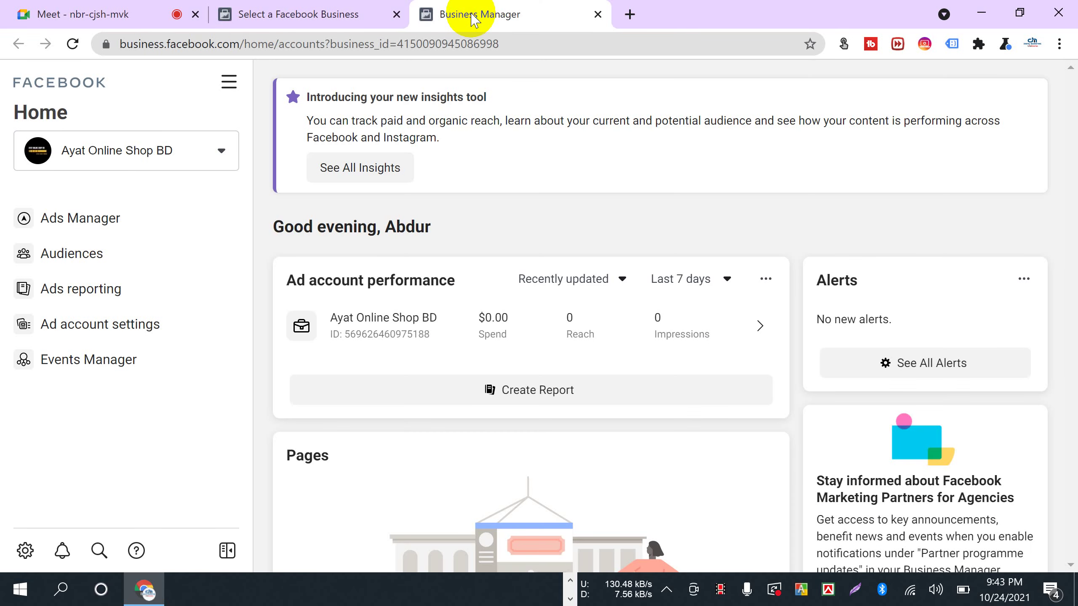
{"action": "left_click", "coordinate": [117, 15]}
{"action": "left_click", "coordinate": [700, 161]}
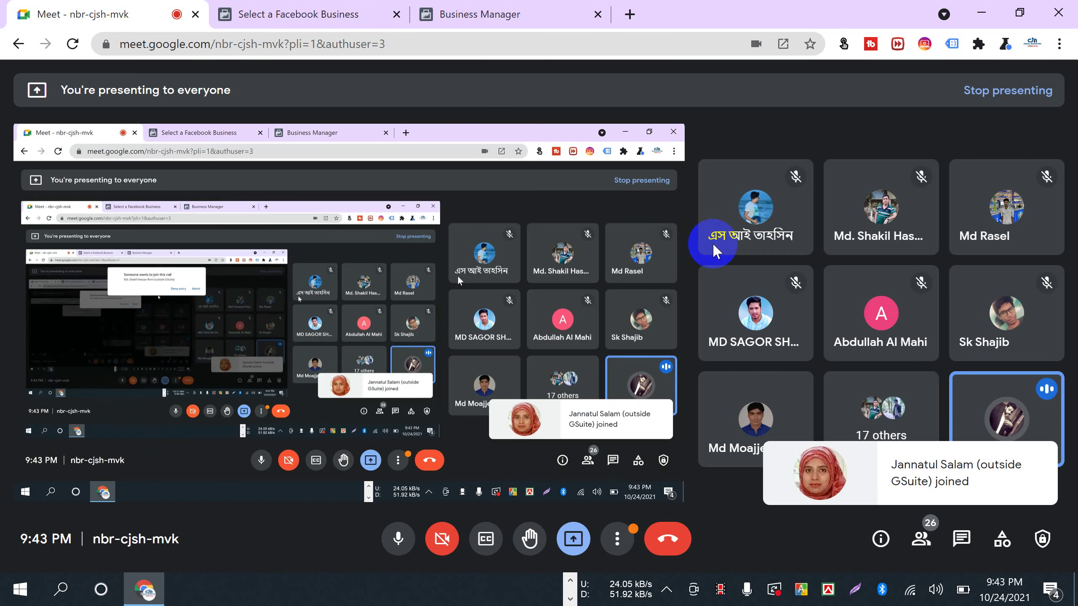
- Open Business settings for Ayat Online Shop BD from the All tools menu
{"action": "left_click", "coordinate": [483, 27]}
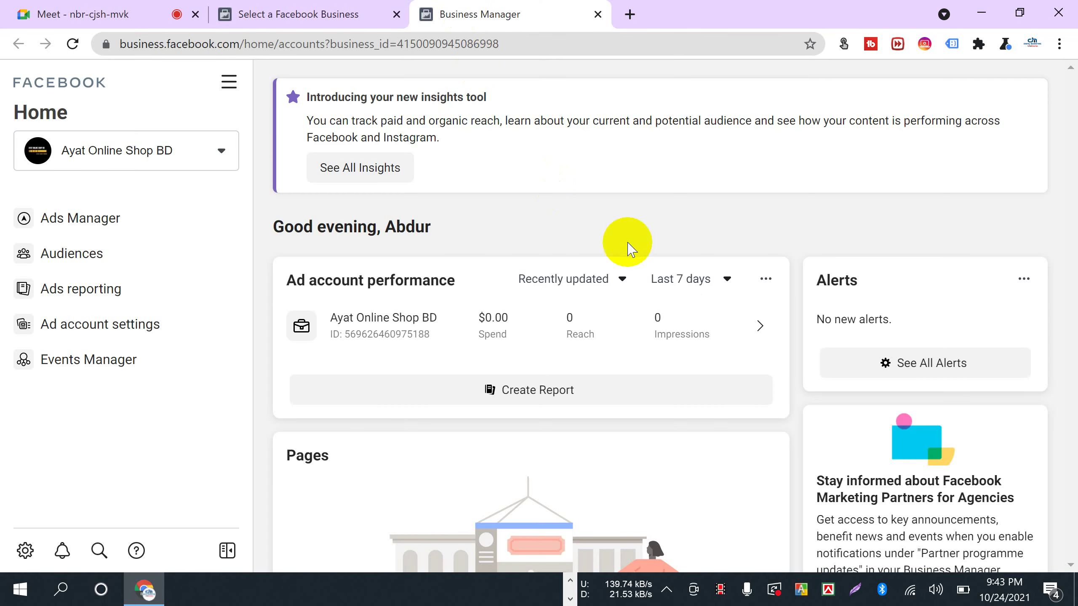
{"action": "left_click", "coordinate": [228, 81]}
{"action": "scroll", "coordinate": [303, 411], "scroll_direction": "down", "scroll_amount": 6}
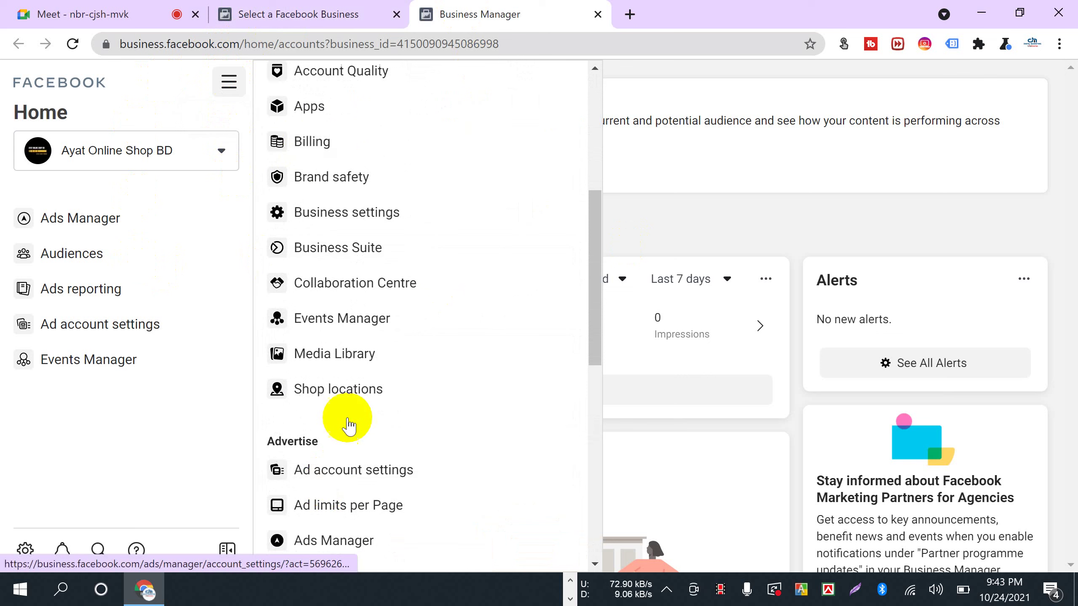
{"action": "scroll", "coordinate": [369, 500], "scroll_direction": "down", "scroll_amount": 4}
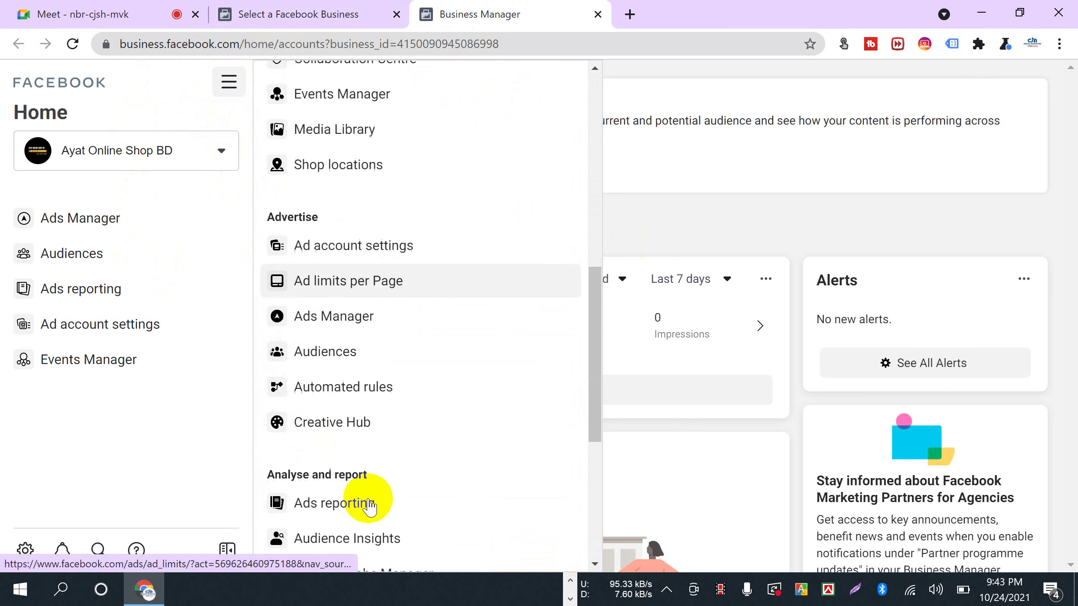
{"action": "scroll", "coordinate": [358, 459], "scroll_direction": "up", "scroll_amount": 7}
{"action": "scroll", "coordinate": [369, 484], "scroll_direction": "up", "scroll_amount": 4}
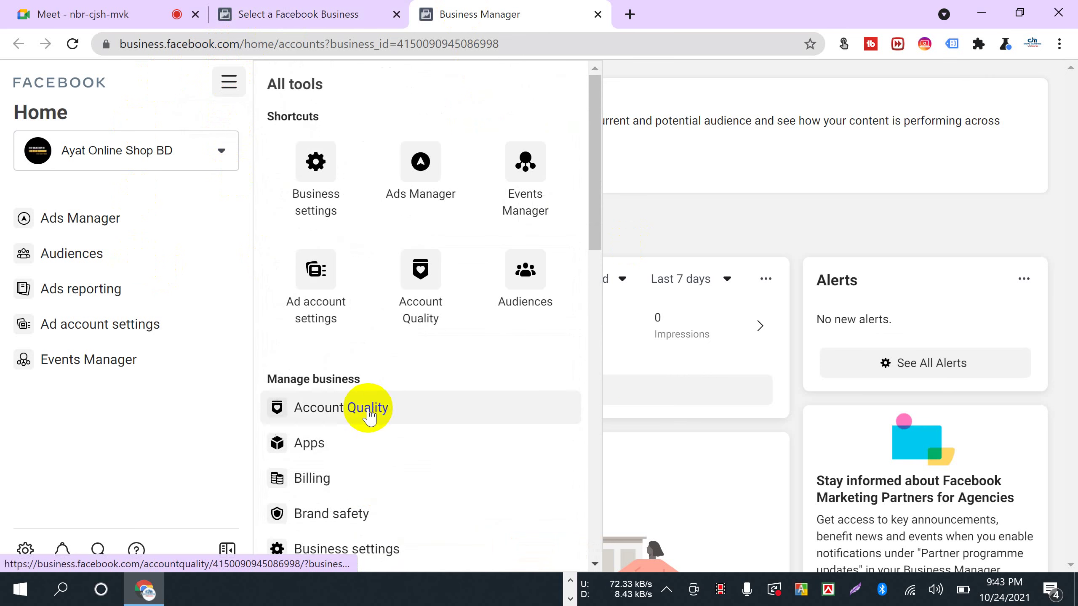
{"action": "scroll", "coordinate": [366, 414], "scroll_direction": "down", "scroll_amount": 2}
{"action": "left_click", "coordinate": [380, 434]}
{"action": "left_click", "coordinate": [53, 12]}
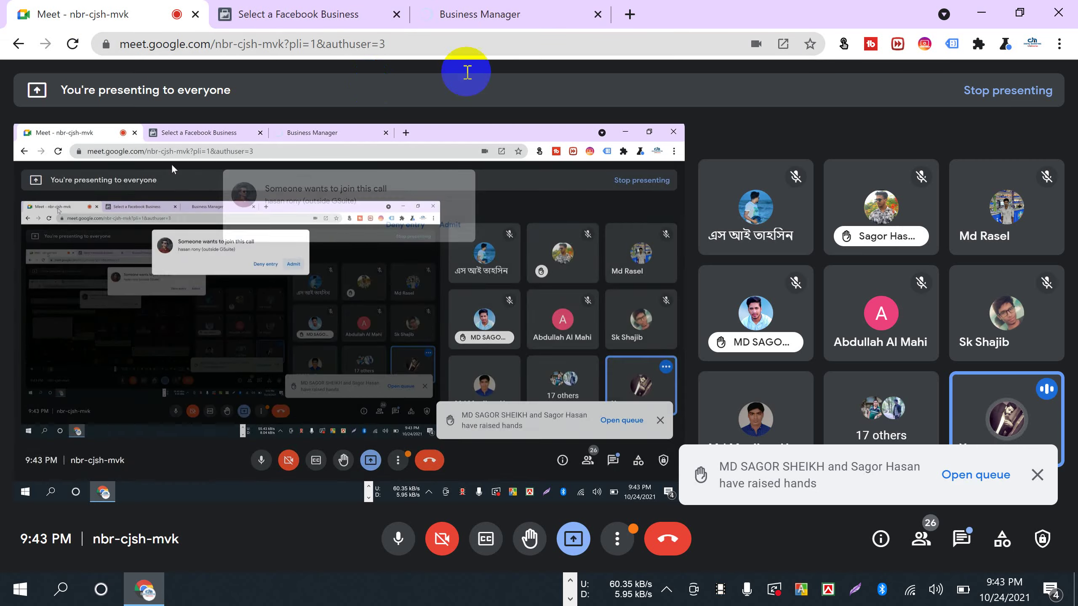
{"action": "left_click", "coordinate": [462, 14]}
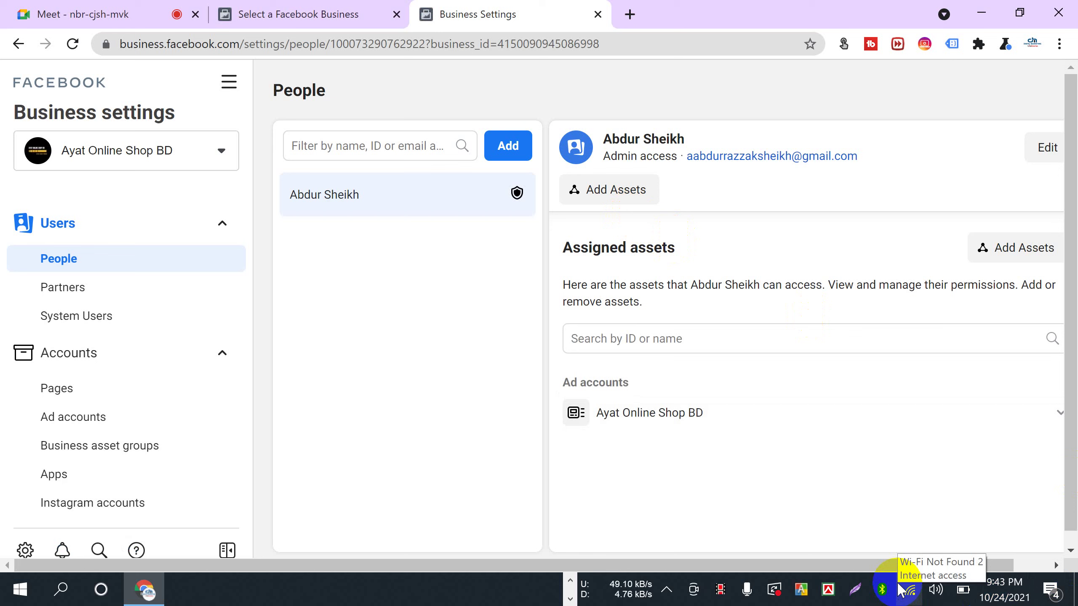
- View Ayat Online Shop BD's ad account in Business settings, then go to Business info
{"action": "scroll", "coordinate": [72, 420], "scroll_direction": "down", "scroll_amount": 1}
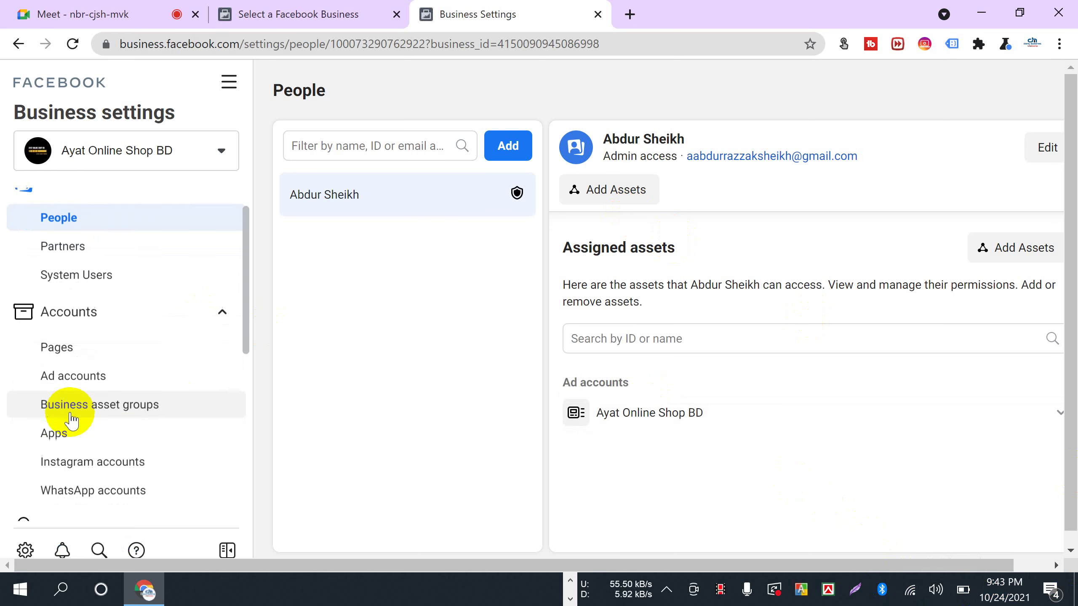
{"action": "scroll", "coordinate": [71, 420], "scroll_direction": "down", "scroll_amount": 2}
{"action": "left_click", "coordinate": [72, 314]}
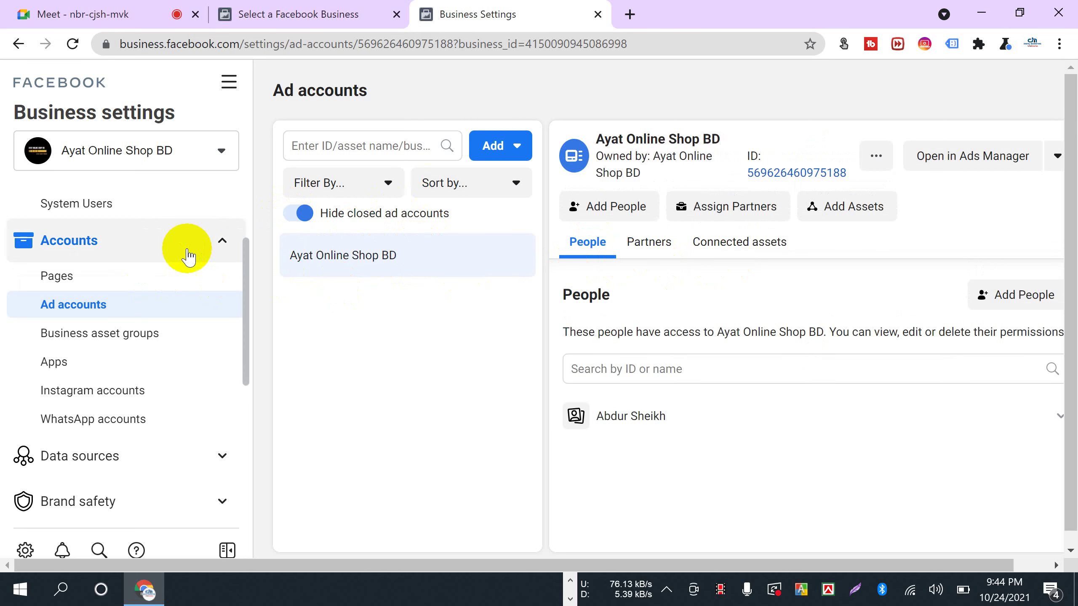
{"action": "scroll", "coordinate": [57, 399], "scroll_direction": "down", "scroll_amount": 6}
{"action": "left_click", "coordinate": [55, 471]}
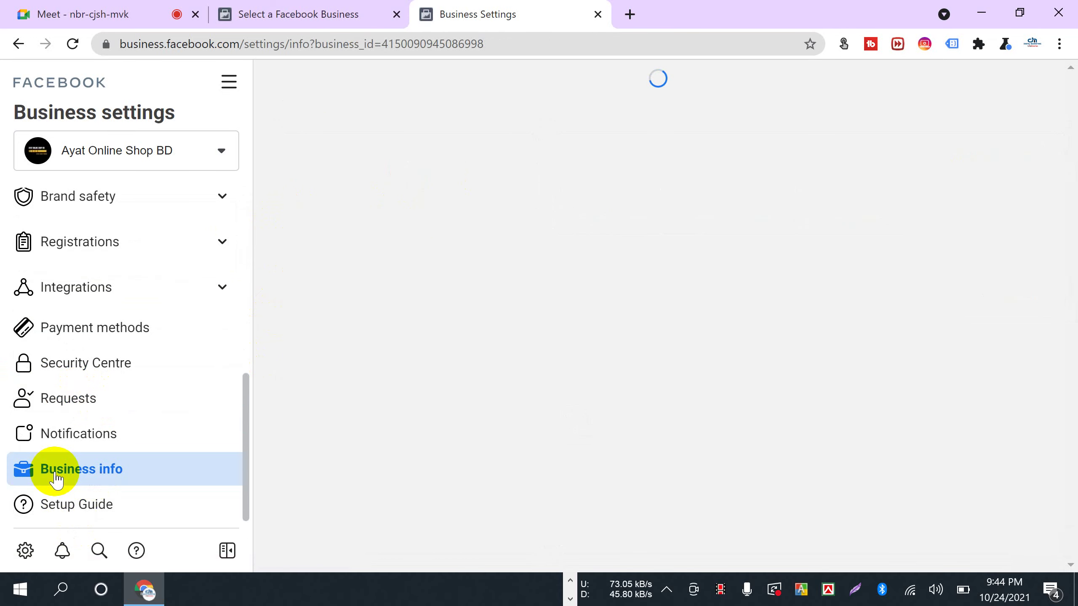
- Highlight Ad account creation limit, Business verification status and the Unverified label on Business info
{"action": "scroll", "coordinate": [469, 469], "scroll_direction": "down", "scroll_amount": 4}
{"action": "scroll", "coordinate": [471, 468], "scroll_direction": "up", "scroll_amount": 4}
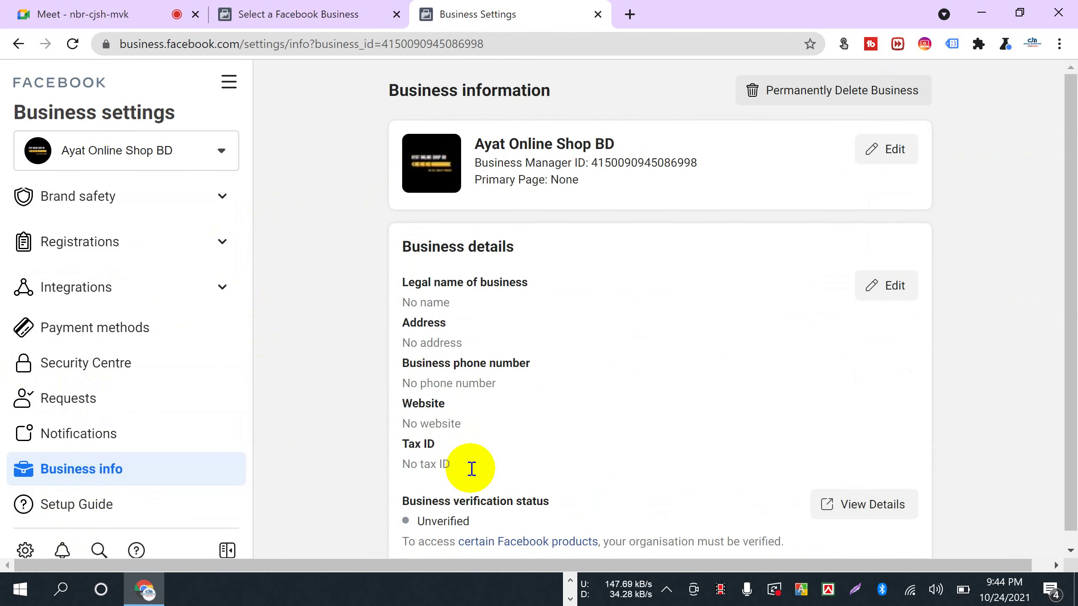
{"action": "scroll", "coordinate": [470, 467], "scroll_direction": "down", "scroll_amount": 10}
{"action": "scroll", "coordinate": [469, 465], "scroll_direction": "up", "scroll_amount": 2}
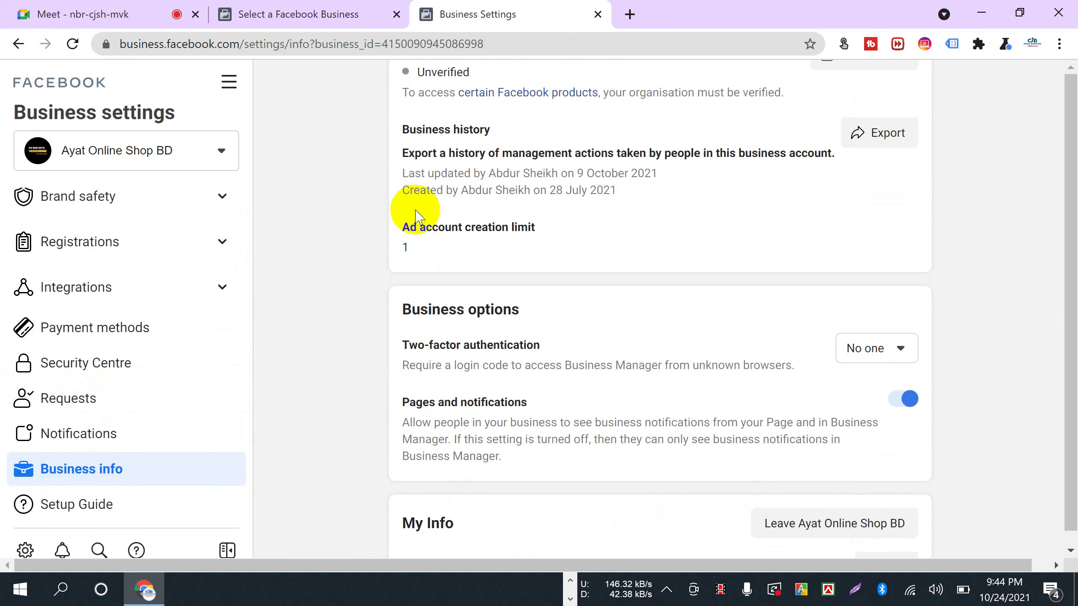
{"action": "left_click_drag", "start_coordinate": [403, 228], "coordinate": [551, 230]}
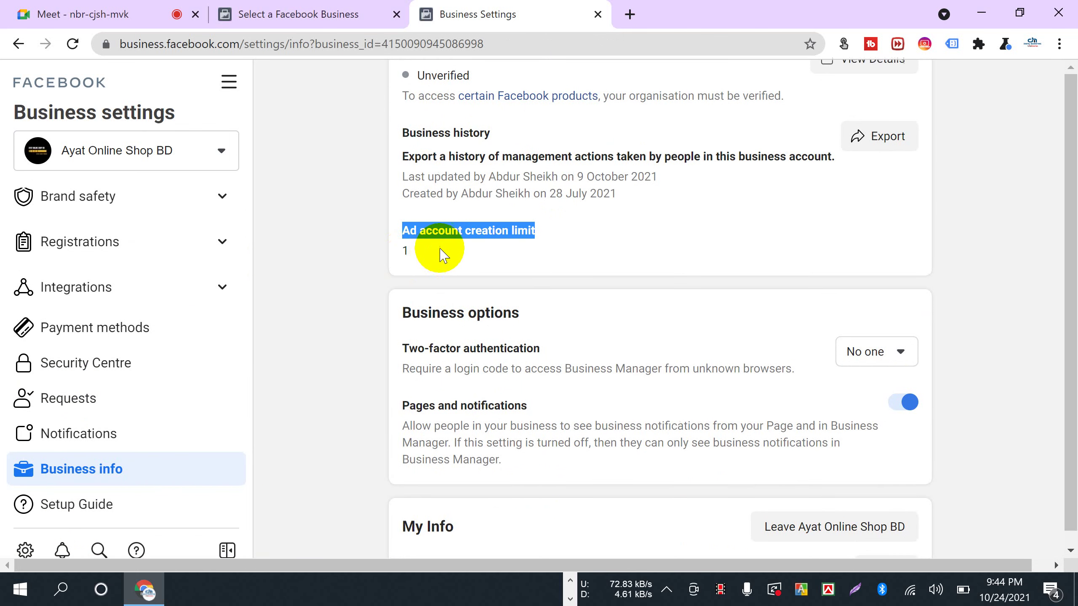
{"action": "scroll", "coordinate": [407, 248], "scroll_direction": "up", "scroll_amount": 2}
{"action": "left_click_drag", "start_coordinate": [402, 166], "coordinate": [558, 164]}
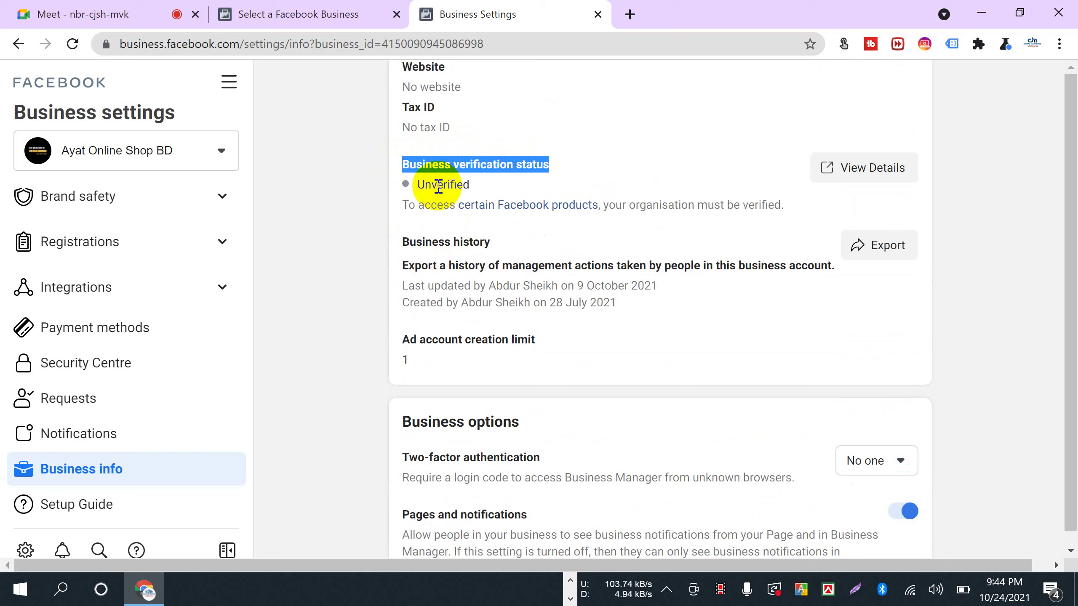
{"action": "left_click_drag", "start_coordinate": [414, 185], "coordinate": [478, 187]}
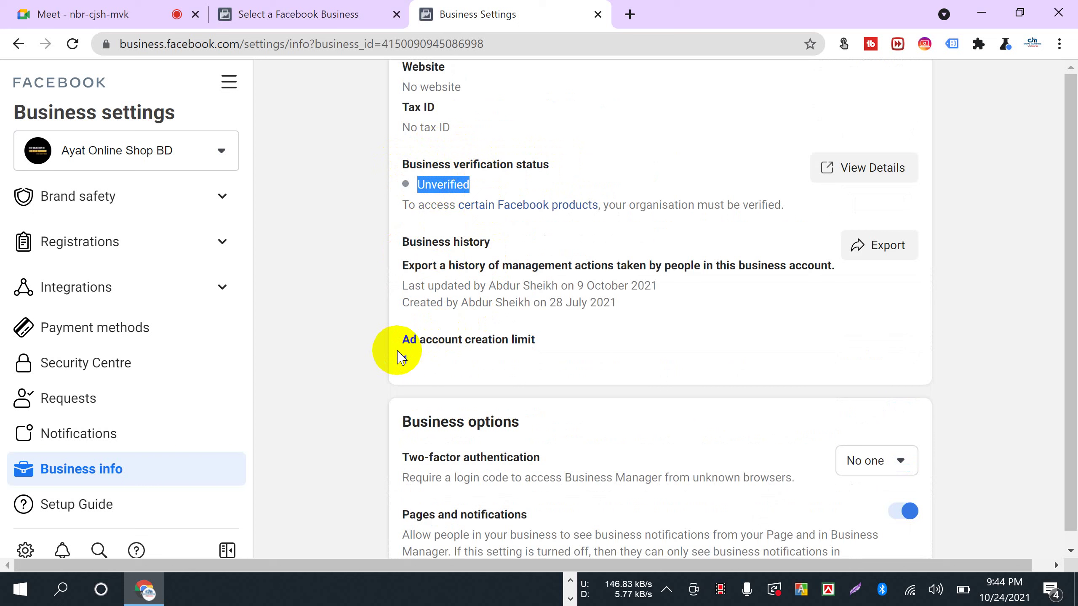
{"action": "left_click", "coordinate": [409, 364]}
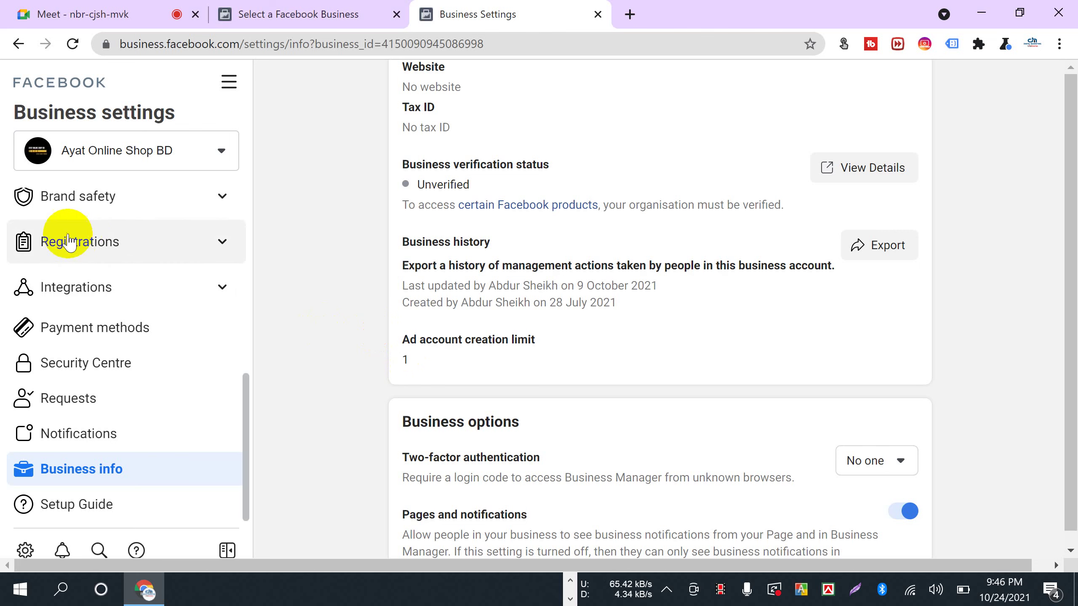
{"action": "scroll", "coordinate": [151, 444], "scroll_direction": "up", "scroll_amount": 5}
{"action": "scroll", "coordinate": [90, 360], "scroll_direction": "down", "scroll_amount": 5}
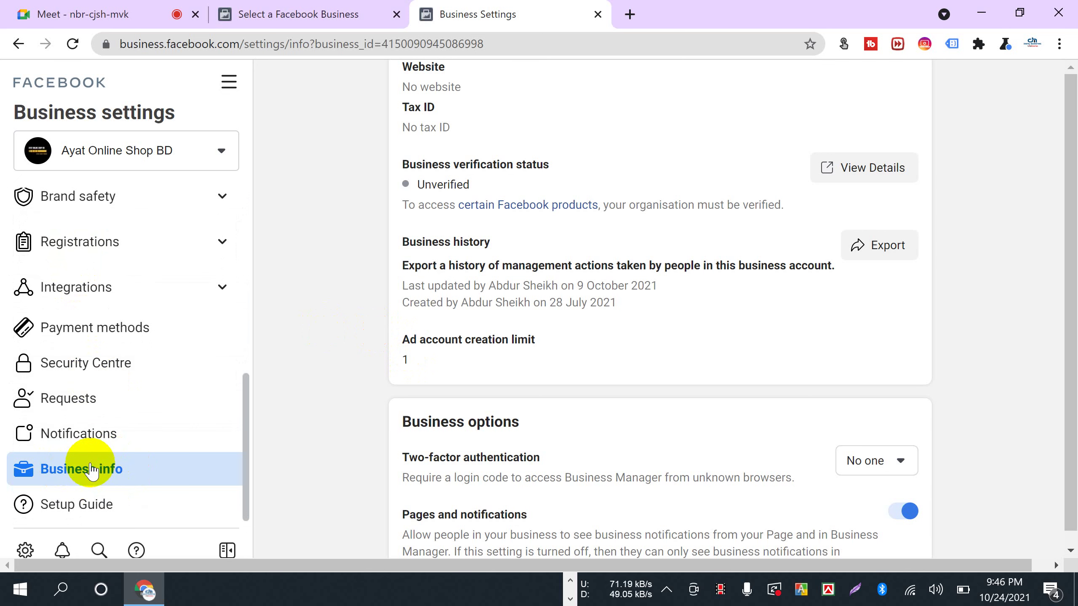
{"action": "scroll", "coordinate": [670, 456], "scroll_direction": "up", "scroll_amount": 5}
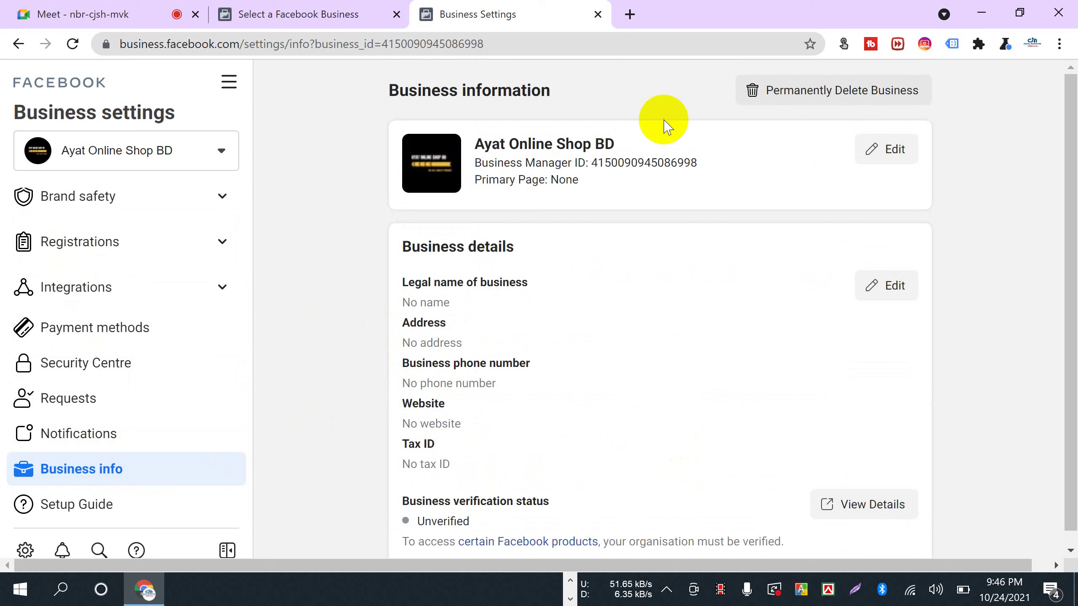
{"action": "double_click", "coordinate": [526, 140]}
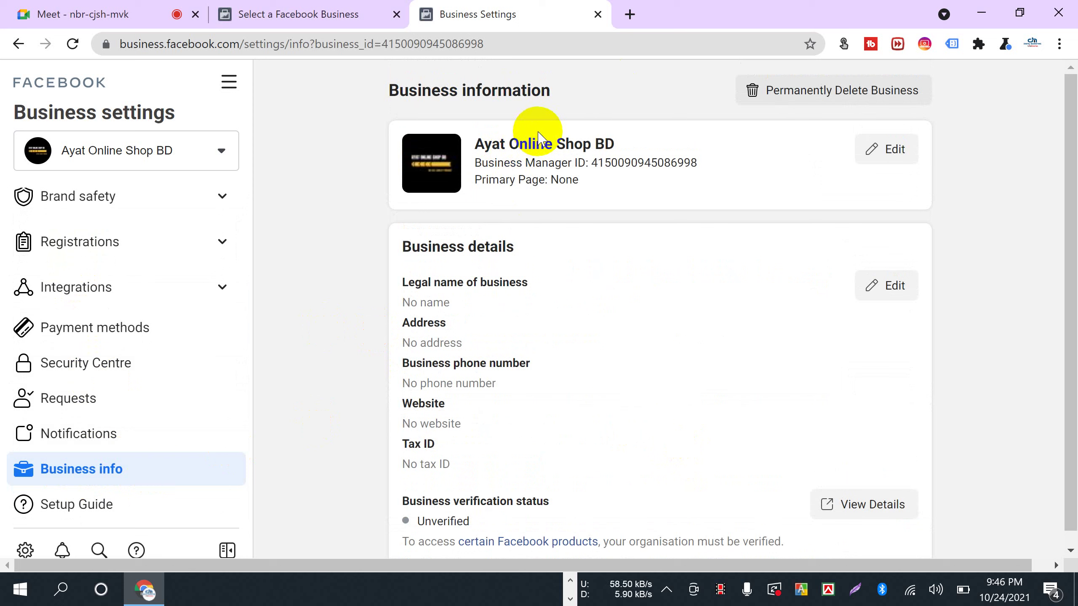
{"action": "left_click", "coordinate": [540, 136]}
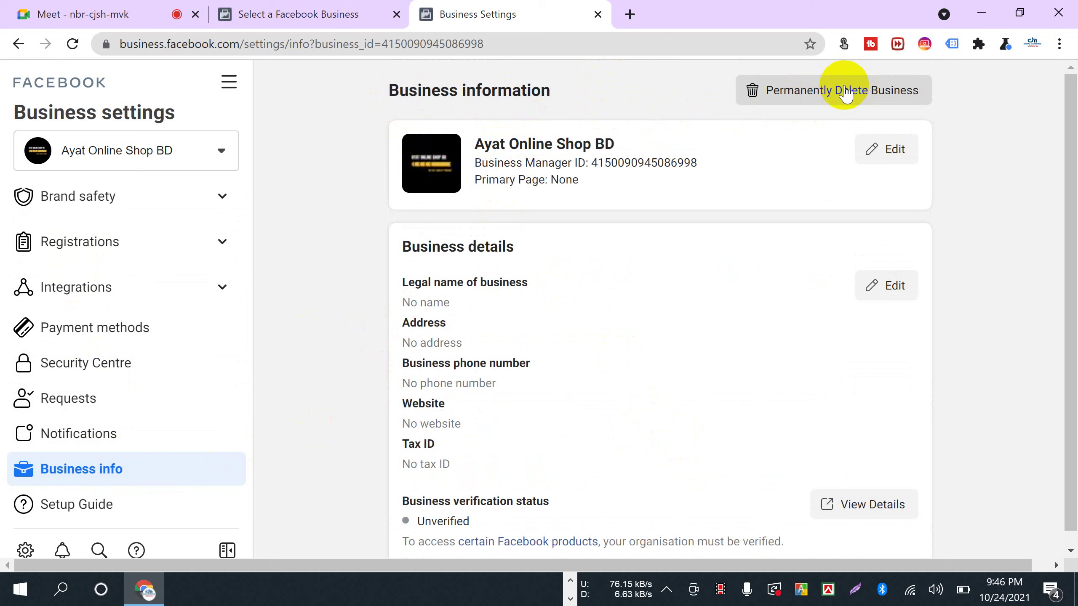
{"action": "left_click", "coordinate": [820, 96]}
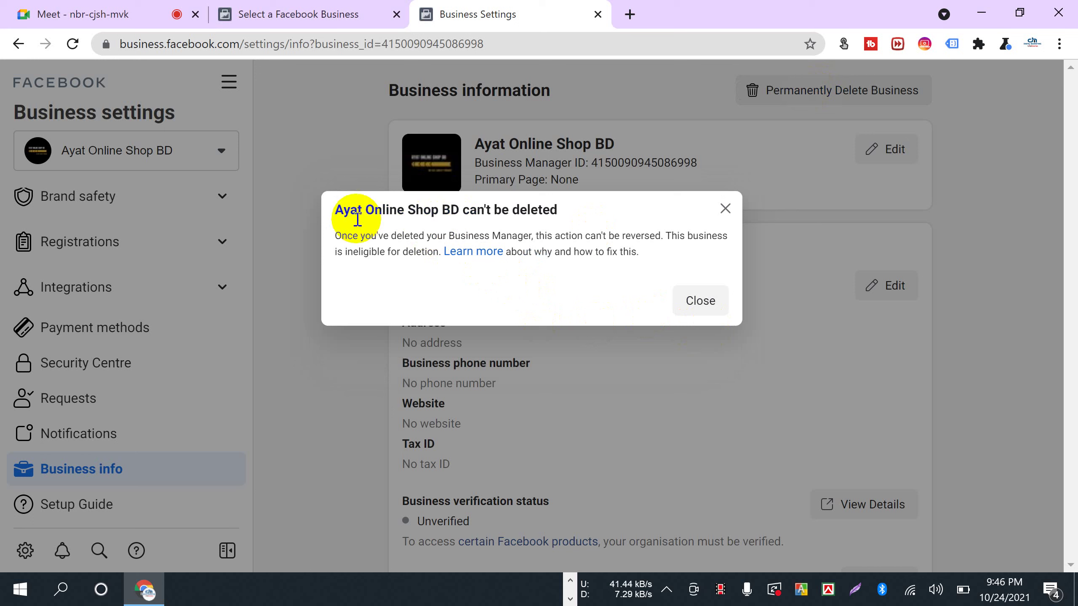
{"action": "left_click_drag", "start_coordinate": [337, 209], "coordinate": [603, 210]}
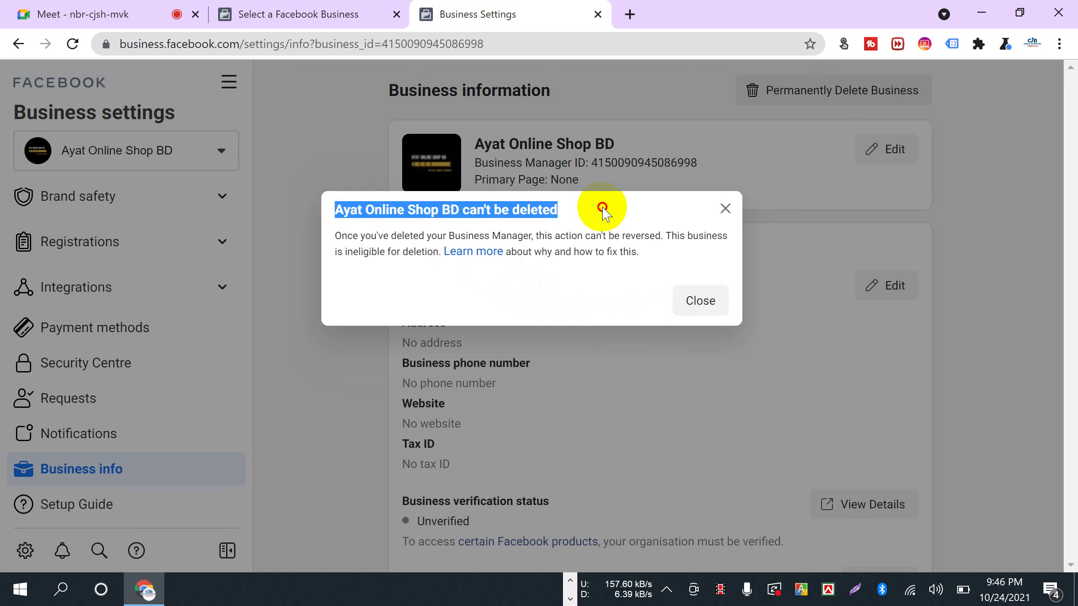
{"action": "left_click", "coordinate": [725, 208]}
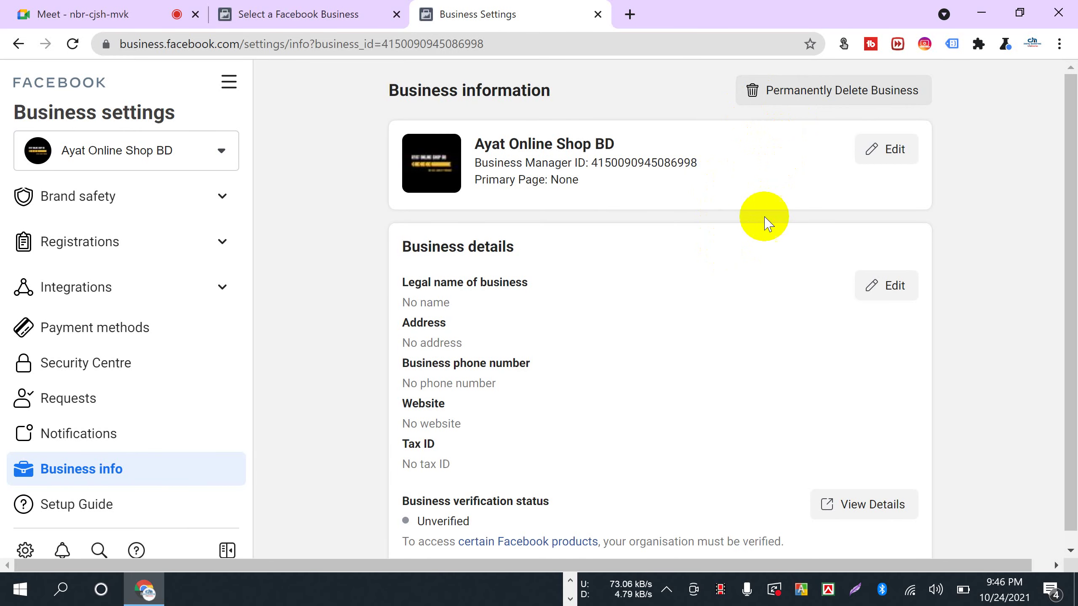
- Admit another person waiting to join the Meet call
{"action": "left_click", "coordinate": [21, 12]}
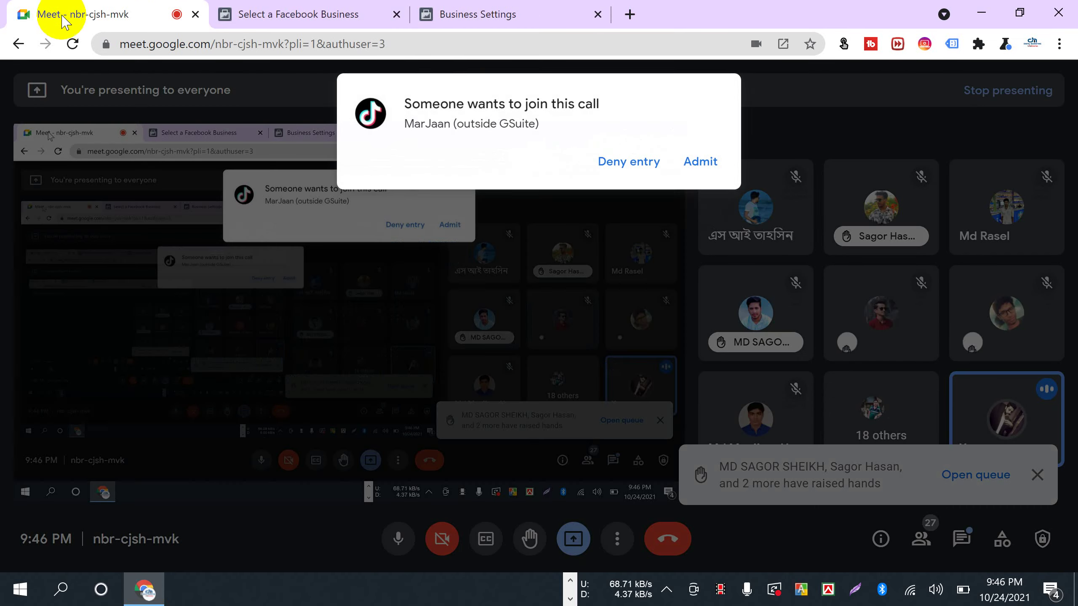
{"action": "left_click", "coordinate": [700, 161]}
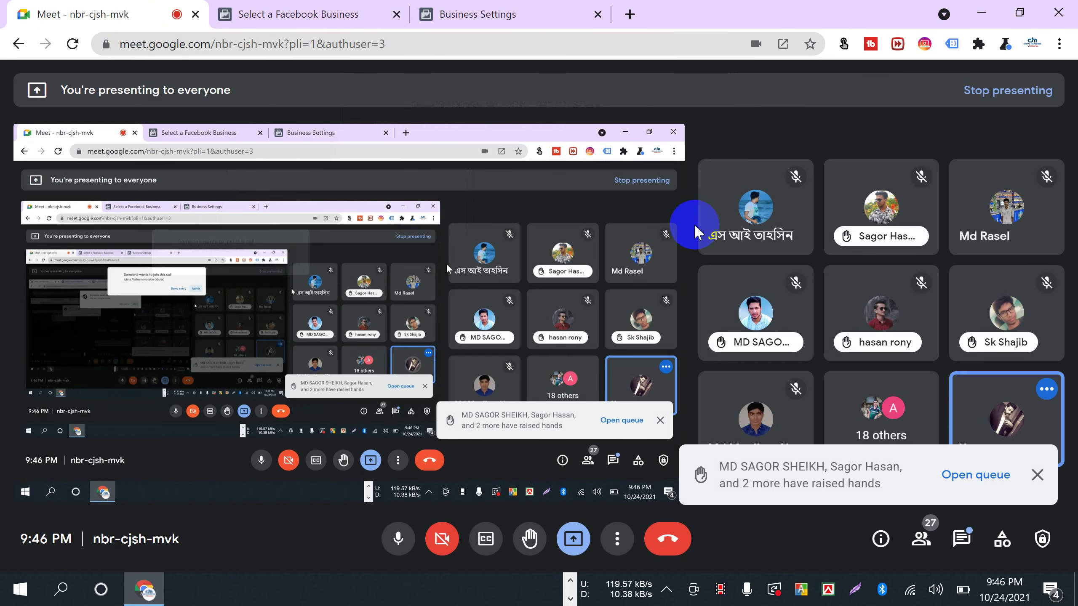
{"action": "left_click", "coordinate": [447, 14]}
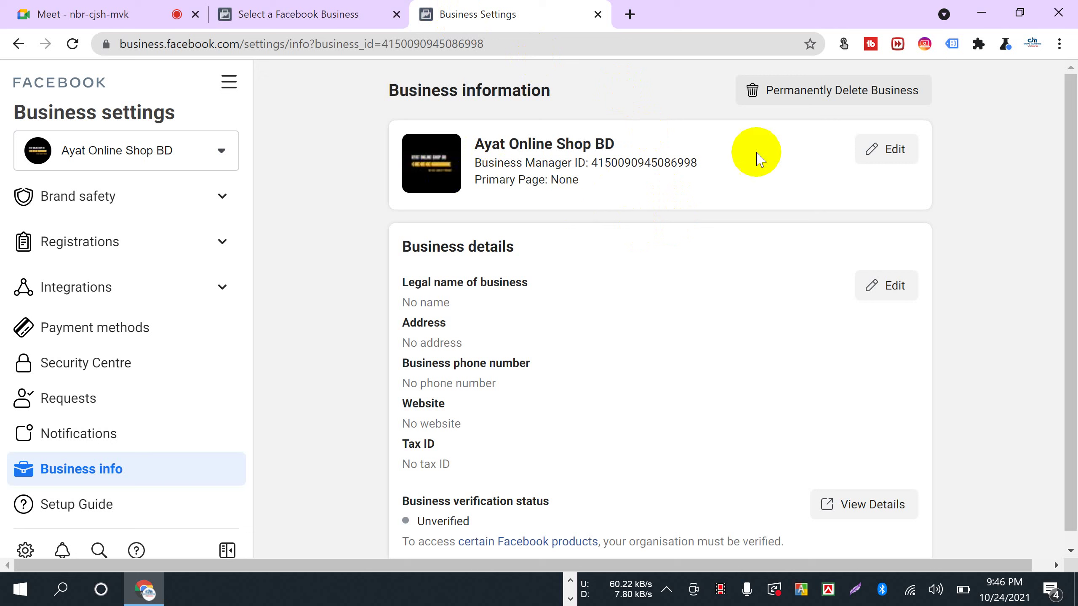
- Edit the Ayat Online Shop BD business info, selecting the name and cancelling a logo change
{"action": "left_click_drag", "start_coordinate": [614, 144], "coordinate": [476, 144]}
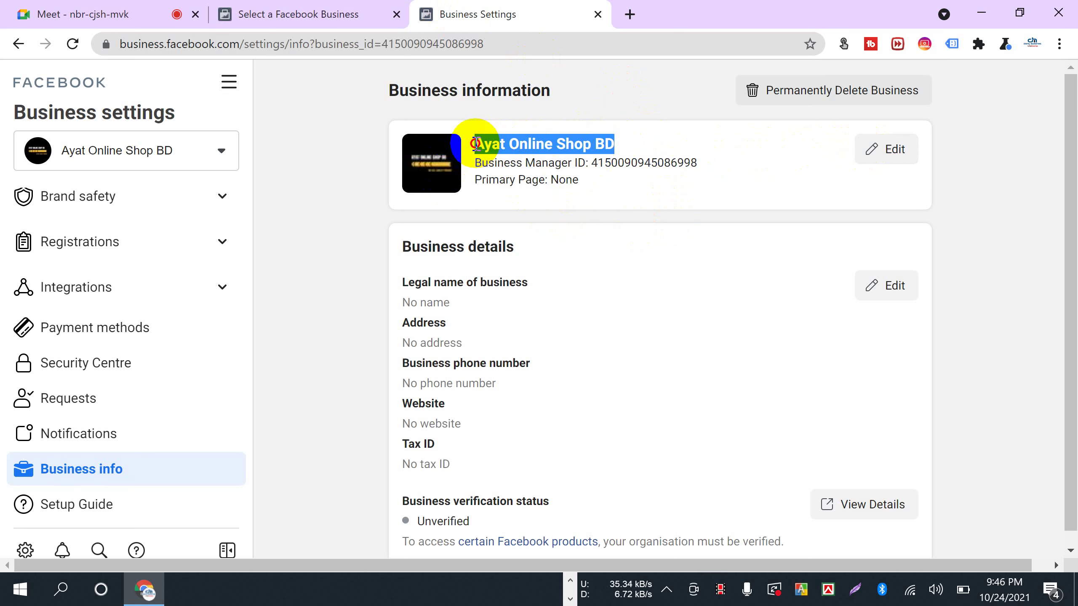
{"action": "left_click", "coordinate": [889, 157]}
{"action": "left_click_drag", "start_coordinate": [594, 169], "coordinate": [464, 176]}
{"action": "left_click", "coordinate": [441, 163]}
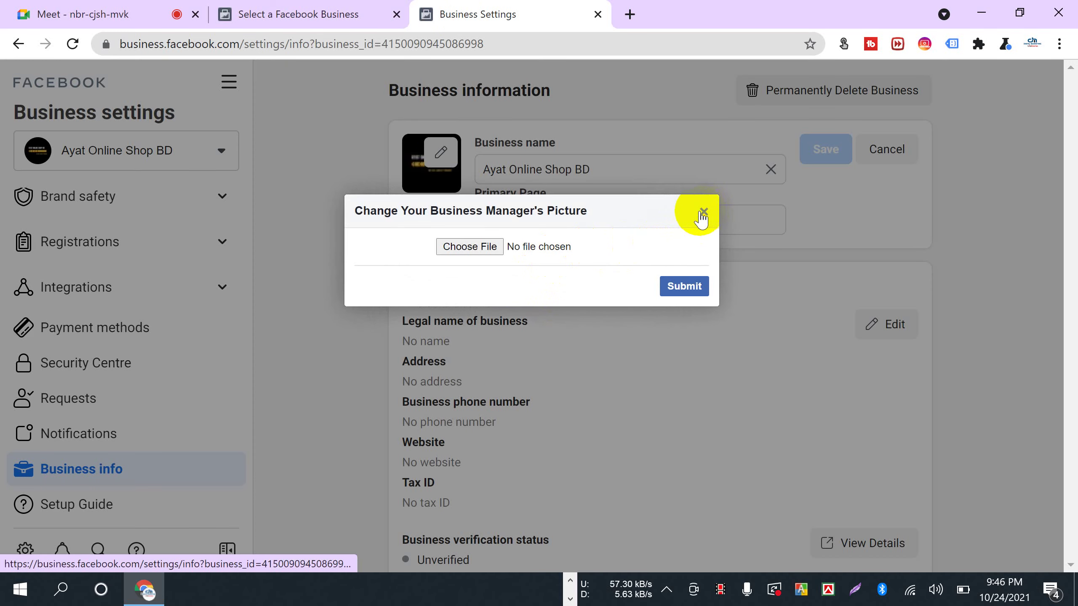
{"action": "left_click", "coordinate": [966, 268]}
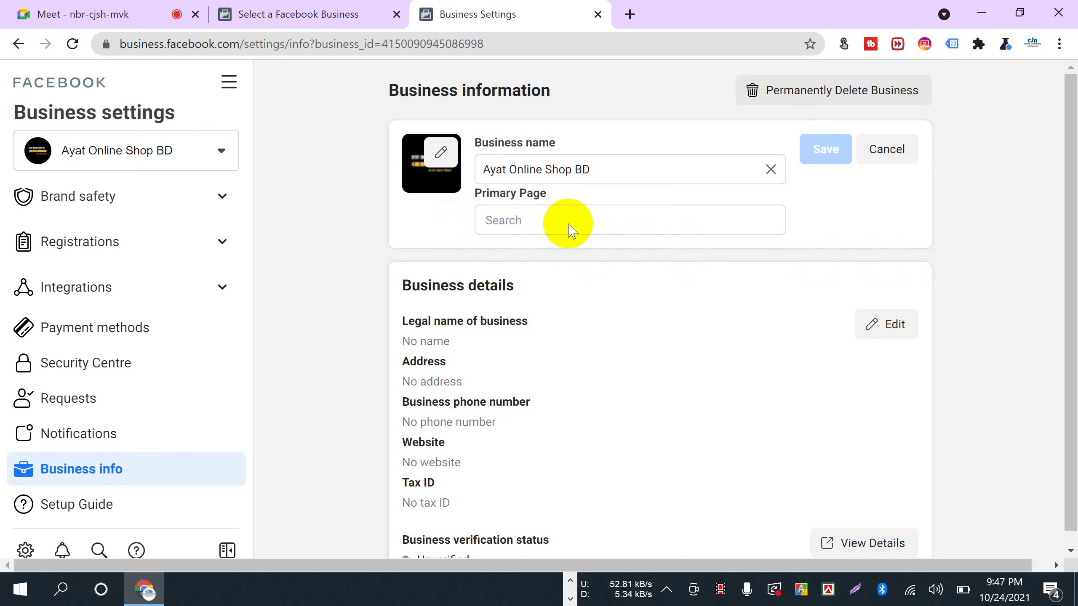
{"action": "scroll", "coordinate": [411, 238], "scroll_direction": "down", "scroll_amount": 1}
{"action": "scroll", "coordinate": [411, 238], "scroll_direction": "down", "scroll_amount": 3}
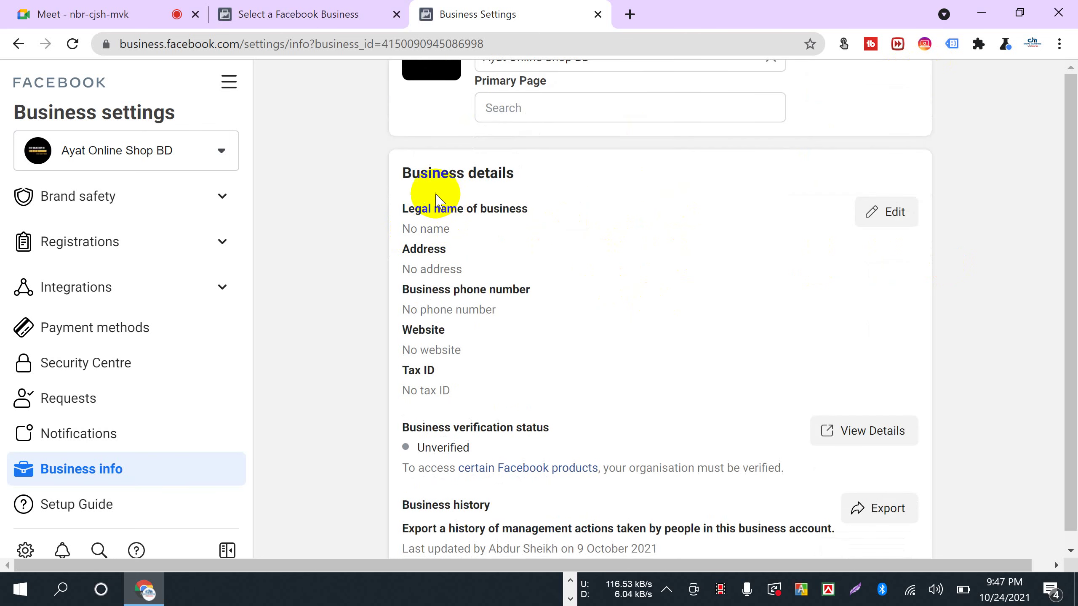
{"action": "left_click_drag", "start_coordinate": [401, 173], "coordinate": [535, 171]}
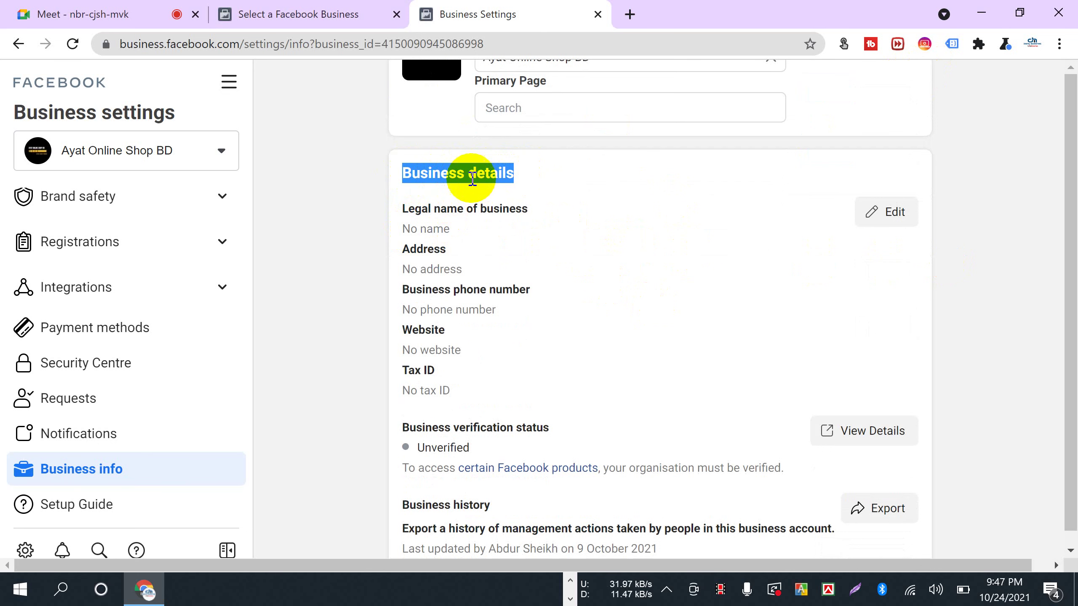
{"action": "scroll", "coordinate": [430, 284], "scroll_direction": "down", "scroll_amount": 2}
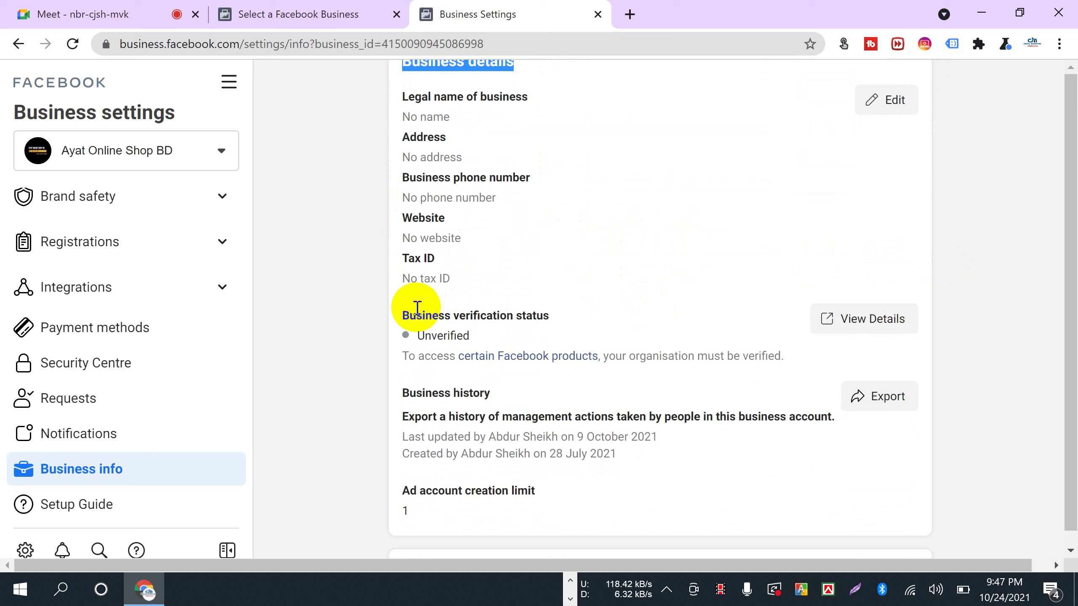
{"action": "left_click_drag", "start_coordinate": [394, 316], "coordinate": [559, 316]}
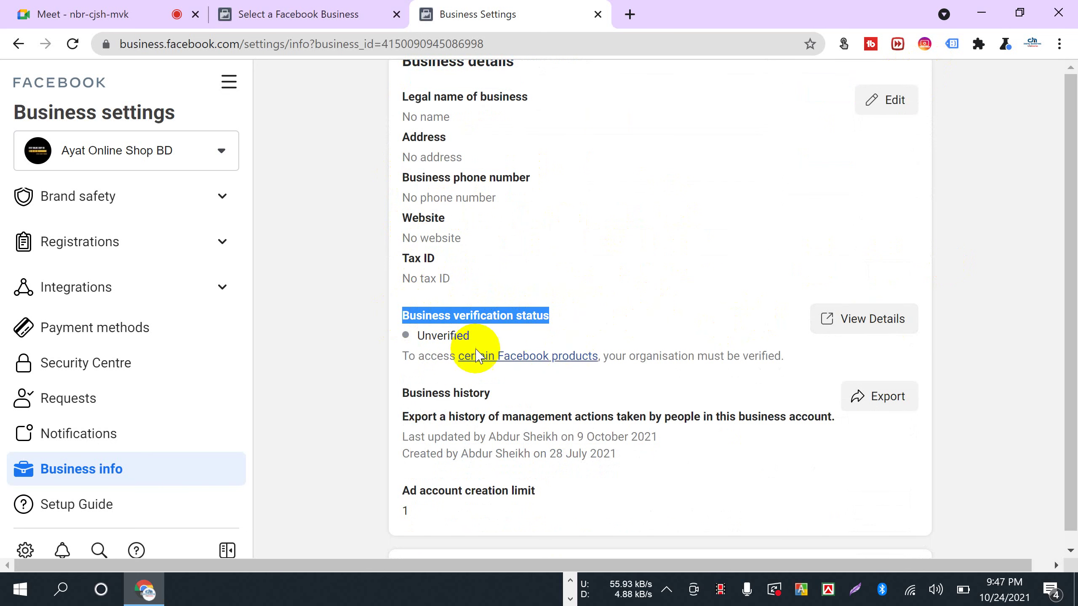
{"action": "scroll", "coordinate": [500, 346], "scroll_direction": "up", "scroll_amount": 3}
{"action": "left_click_drag", "start_coordinate": [404, 208], "coordinate": [514, 316]}
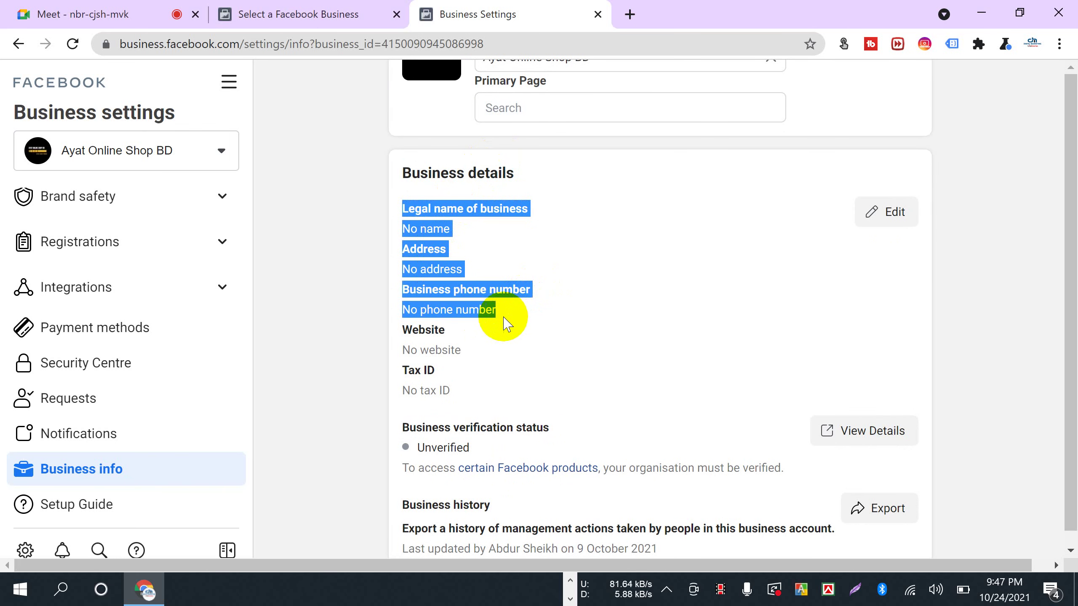
{"action": "scroll", "coordinate": [446, 297], "scroll_direction": "up", "scroll_amount": 2}
{"action": "left_click", "coordinate": [400, 267]}
{"action": "scroll", "coordinate": [510, 381], "scroll_direction": "down", "scroll_amount": 5}
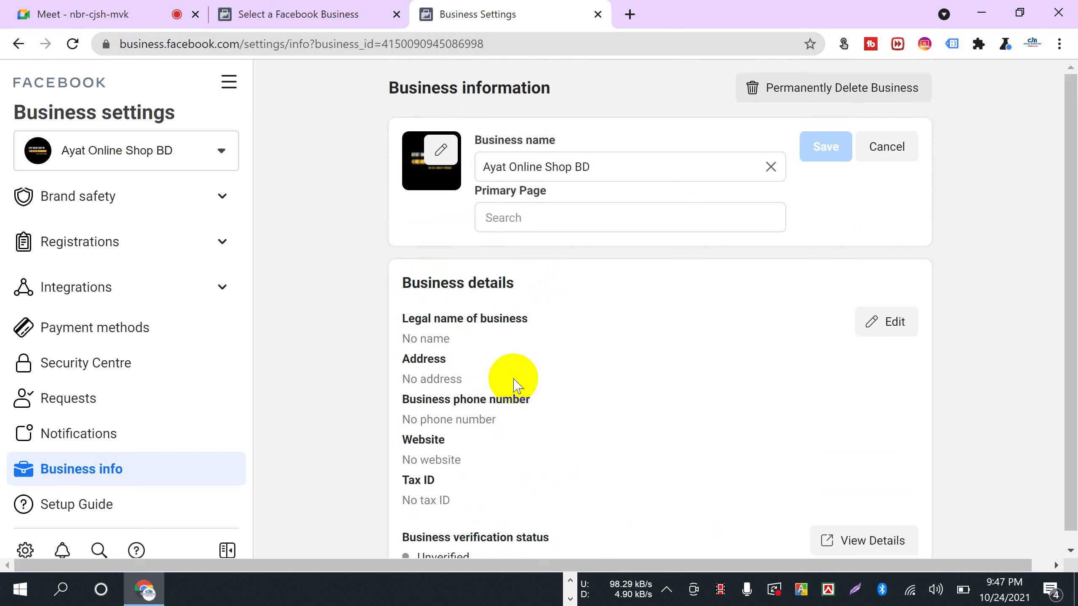
{"action": "left_click", "coordinate": [85, 12]}
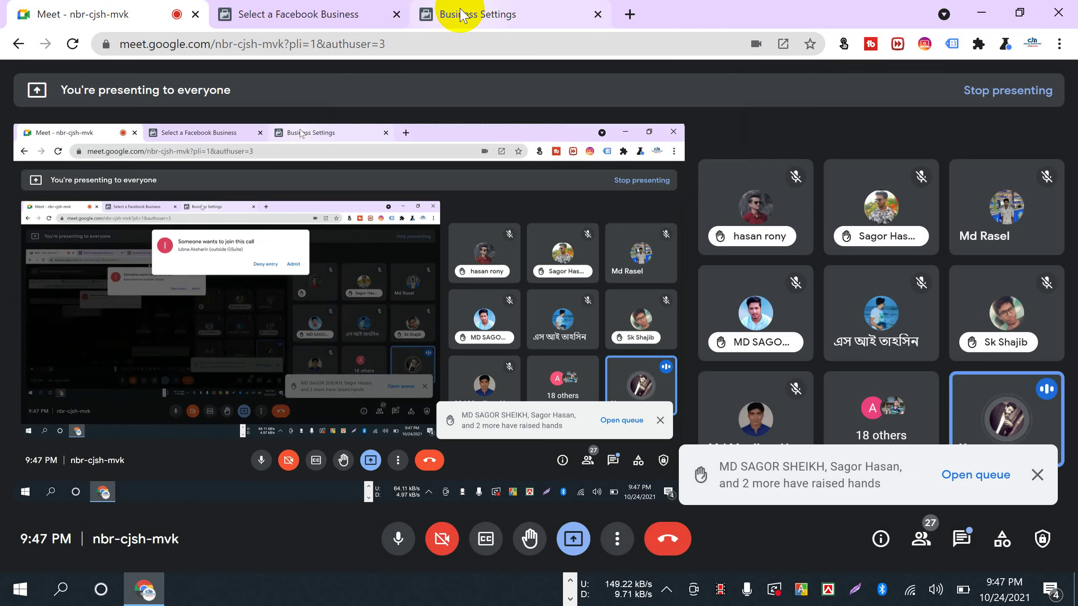
{"action": "left_click", "coordinate": [467, 16]}
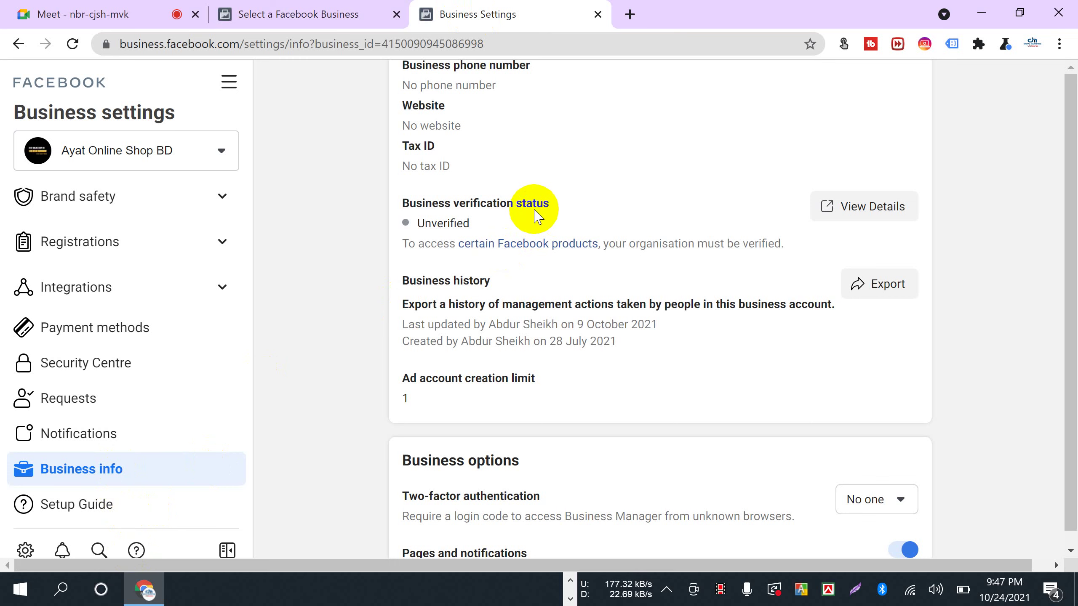
{"action": "left_click", "coordinate": [60, 16]}
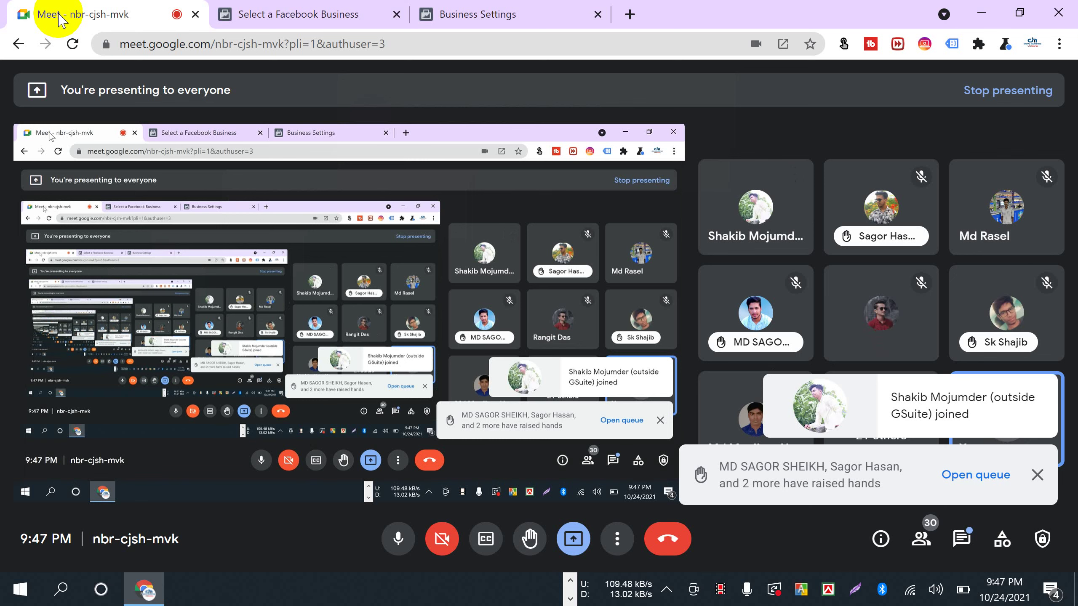
{"action": "left_click", "coordinate": [483, 8]}
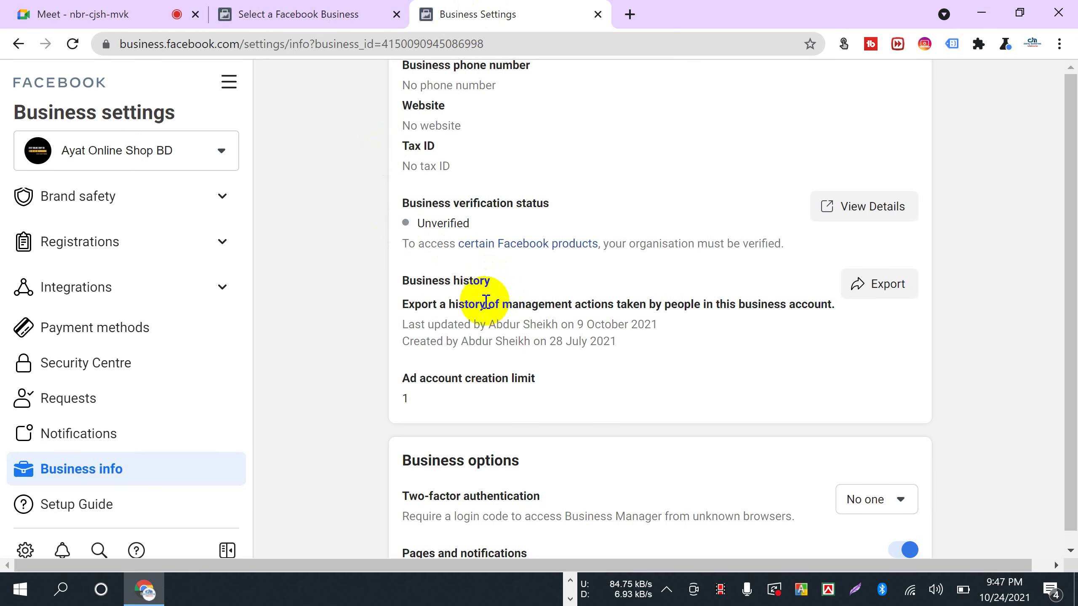
{"action": "double_click", "coordinate": [421, 224]}
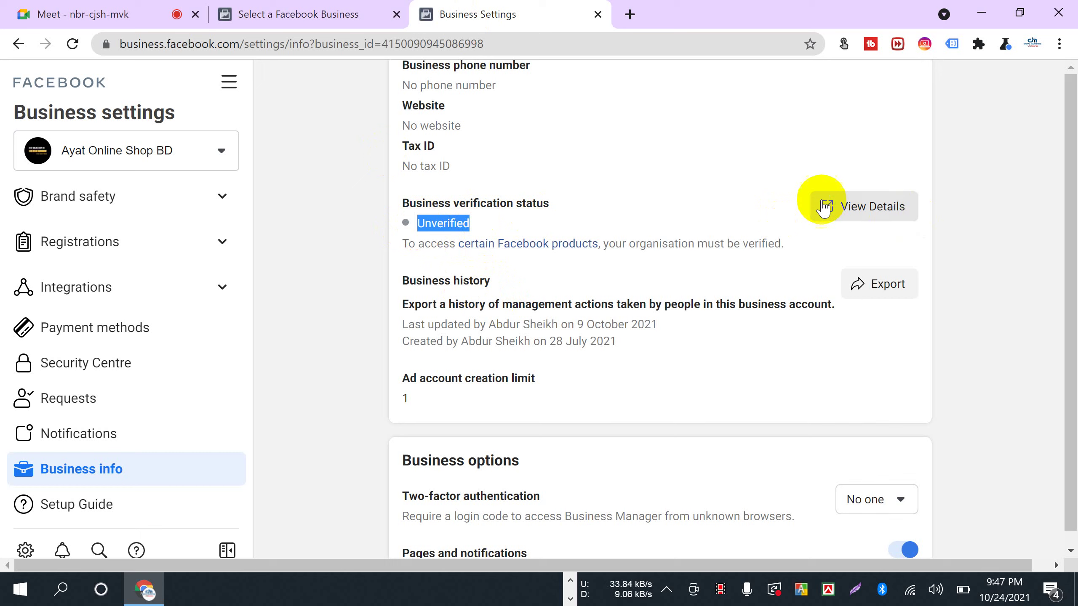
{"action": "left_click", "coordinate": [865, 208]}
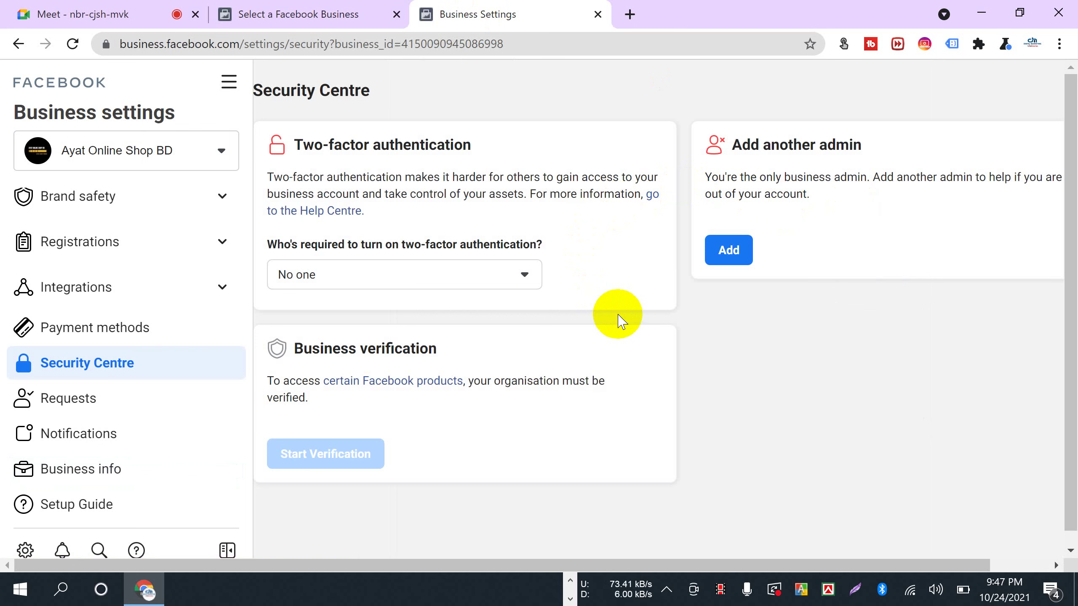
- Point out the Business verification section and the not-eligible message on Start Verification
{"action": "scroll", "coordinate": [617, 320], "scroll_direction": "down", "scroll_amount": 1}
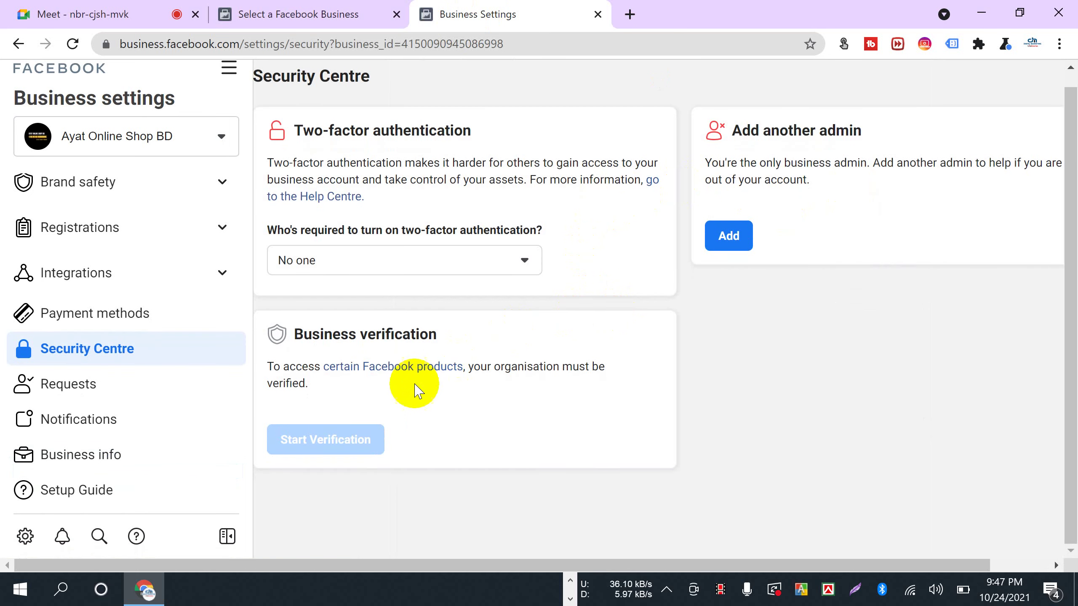
{"action": "left_click_drag", "start_coordinate": [296, 341], "coordinate": [442, 349]}
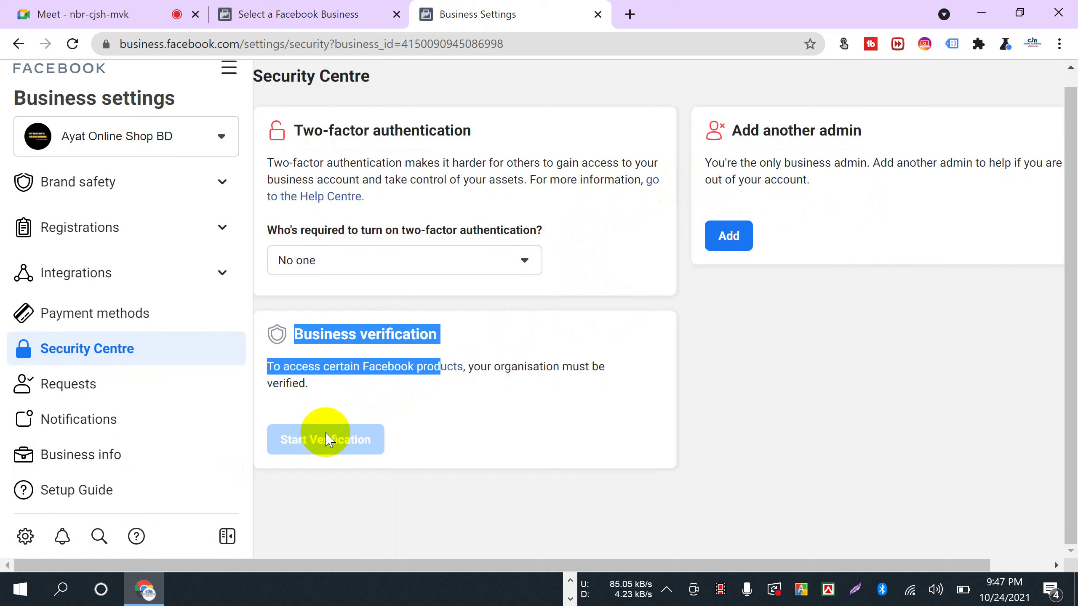
{"action": "left_click", "coordinate": [738, 462]}
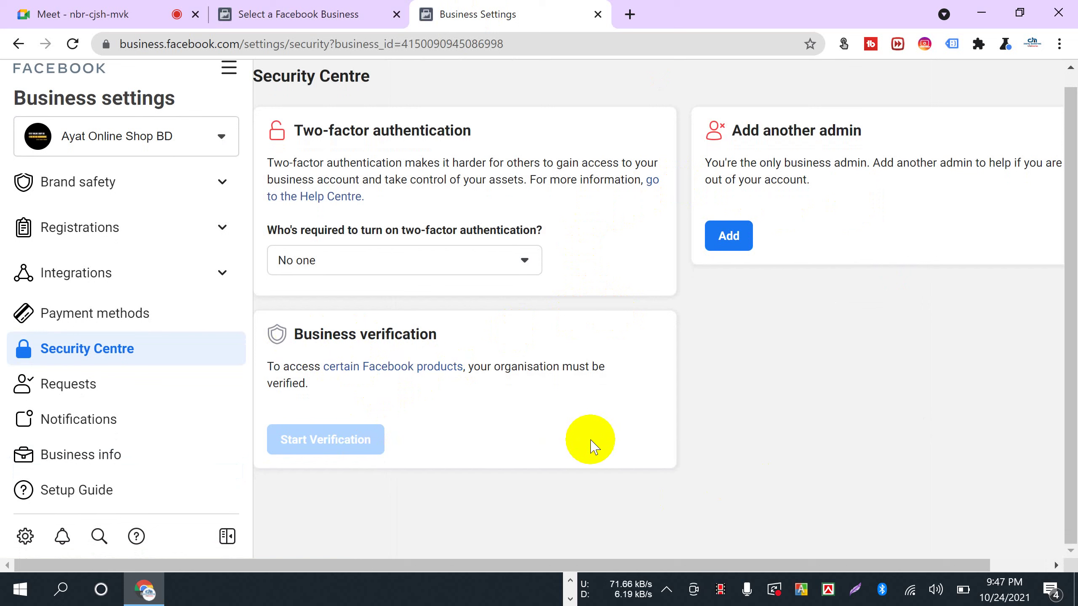
{"action": "mouse_move", "coordinate": [318, 439]}
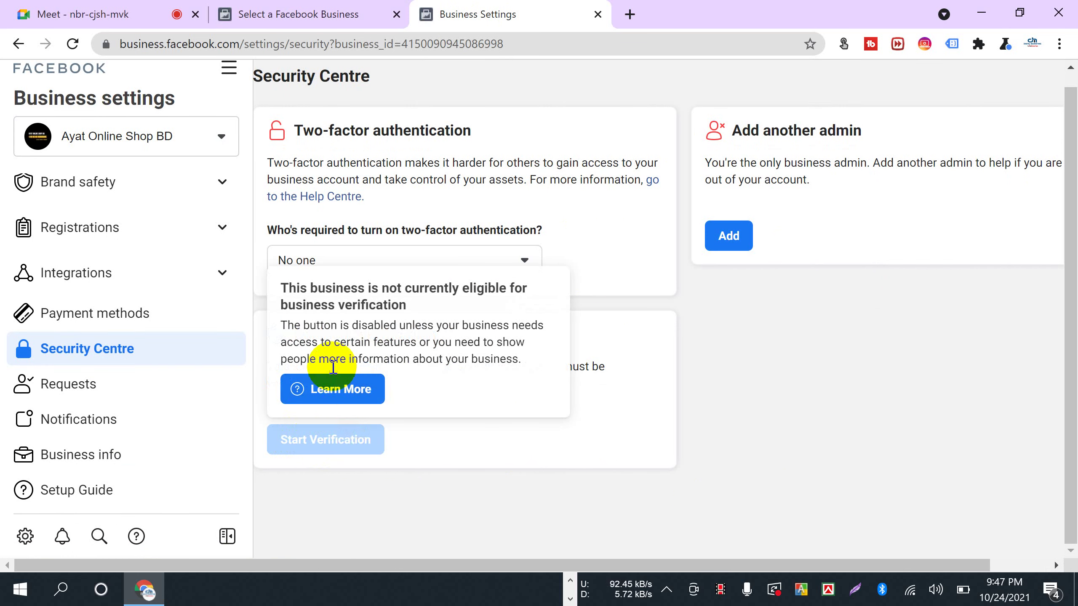
{"action": "left_click_drag", "start_coordinate": [283, 286], "coordinate": [424, 309]}
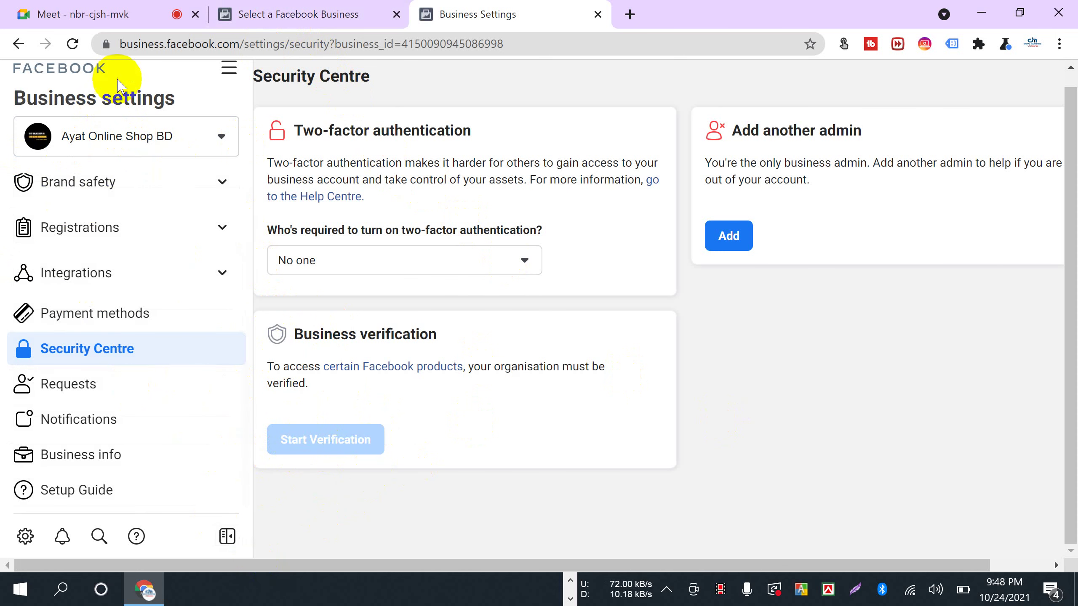
- Open Digital Marketing Live Course's business home in a new tab
{"action": "left_click", "coordinate": [270, 15]}
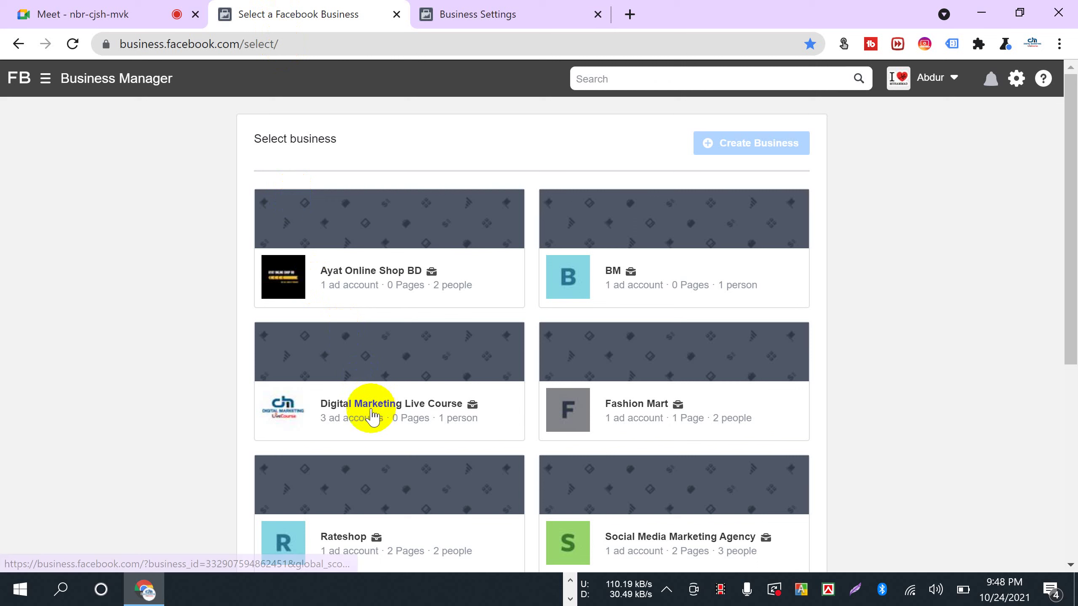
{"action": "right_click", "coordinate": [325, 374]}
{"action": "left_click", "coordinate": [344, 386]}
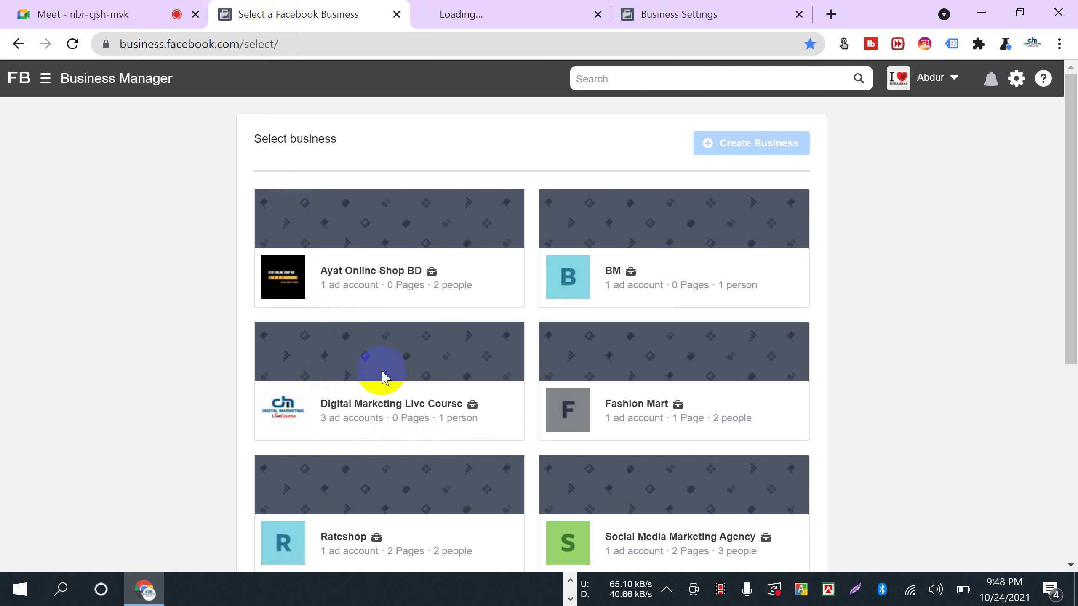
{"action": "left_click", "coordinate": [448, 14]}
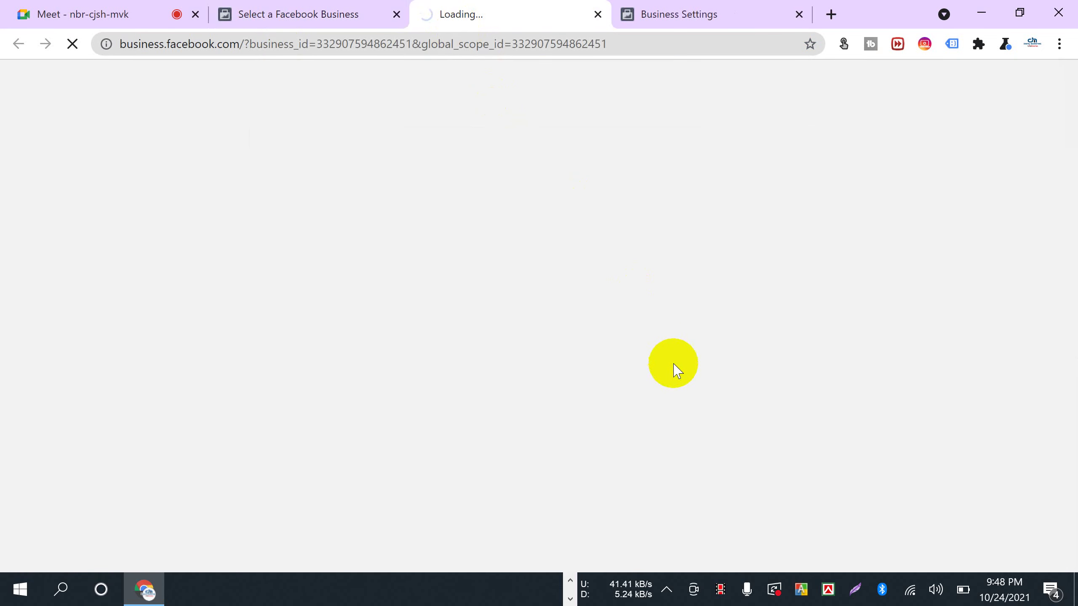
- Highlight Ayat's Business verification heading, then return to the Digital Marketing Live Course home
{"action": "left_click", "coordinate": [650, 14]}
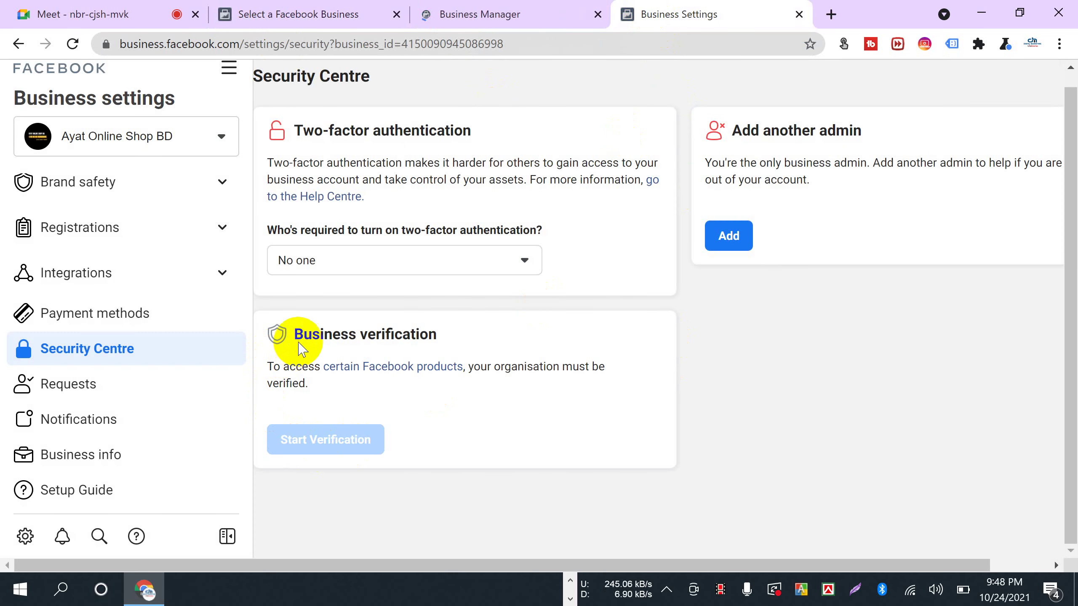
{"action": "left_click_drag", "start_coordinate": [293, 334], "coordinate": [437, 336]}
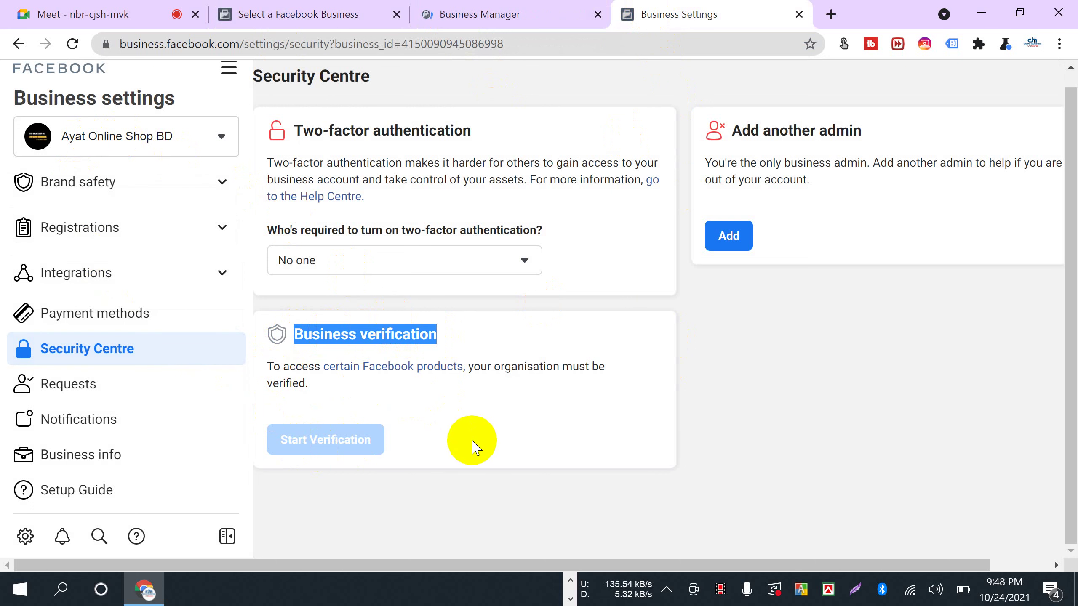
{"action": "left_click", "coordinate": [433, 469]}
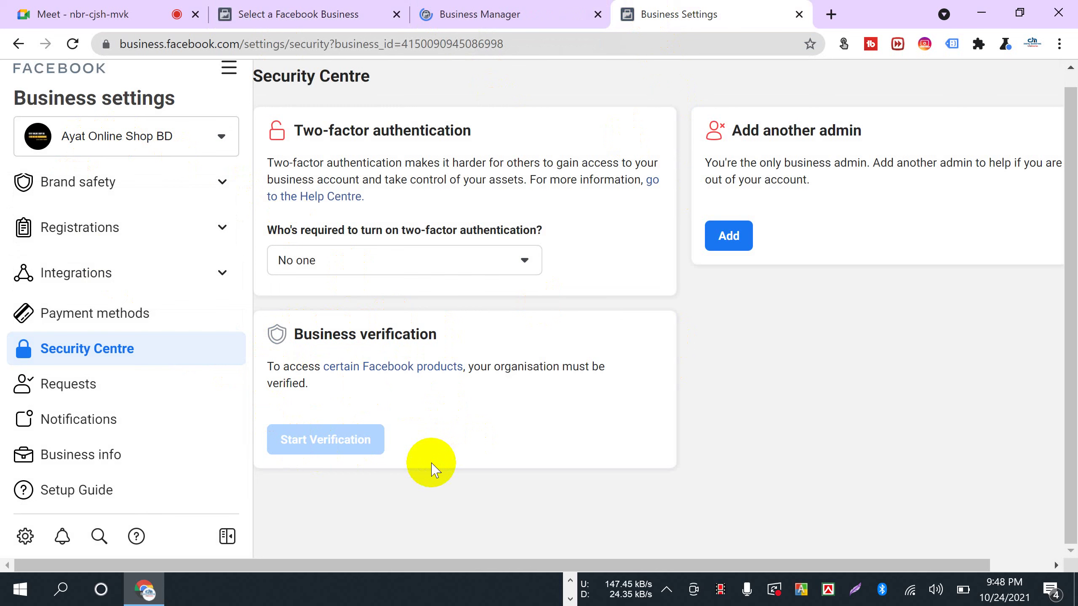
{"action": "left_click", "coordinate": [452, 14]}
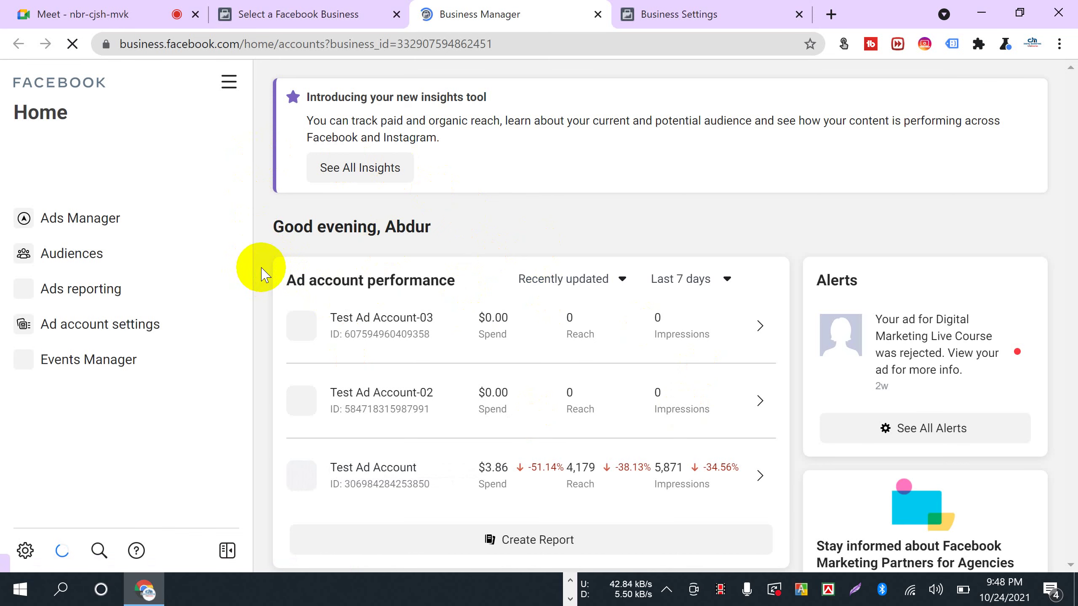
- Open Business settings for Digital Marketing Live Course, then switch back to Ayat's Security Centre
{"action": "scroll", "coordinate": [471, 494], "scroll_direction": "down", "scroll_amount": 3}
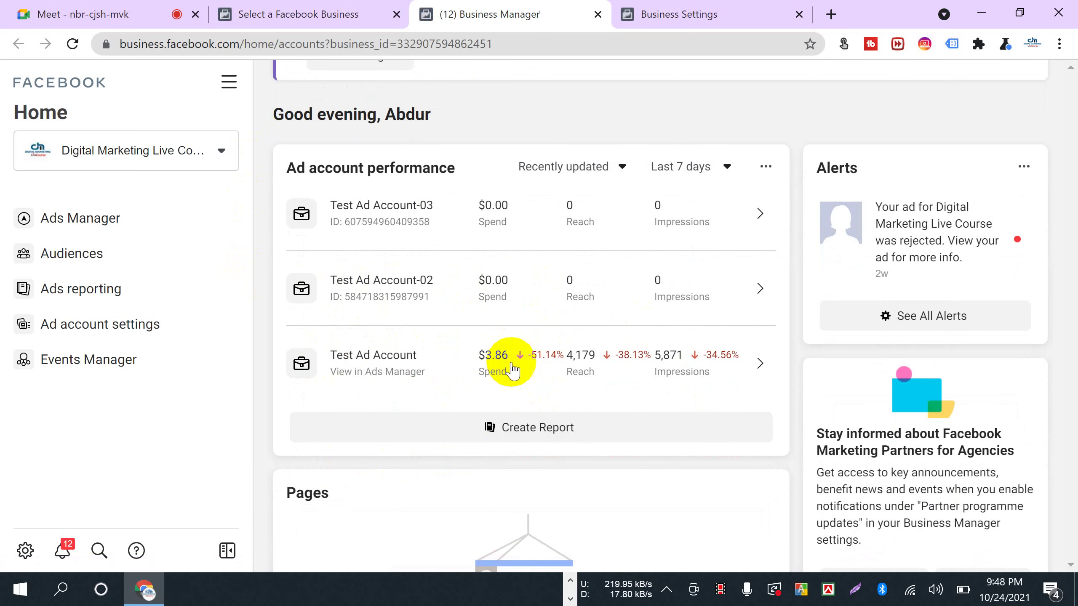
{"action": "scroll", "coordinate": [284, 439], "scroll_direction": "up", "scroll_amount": 3}
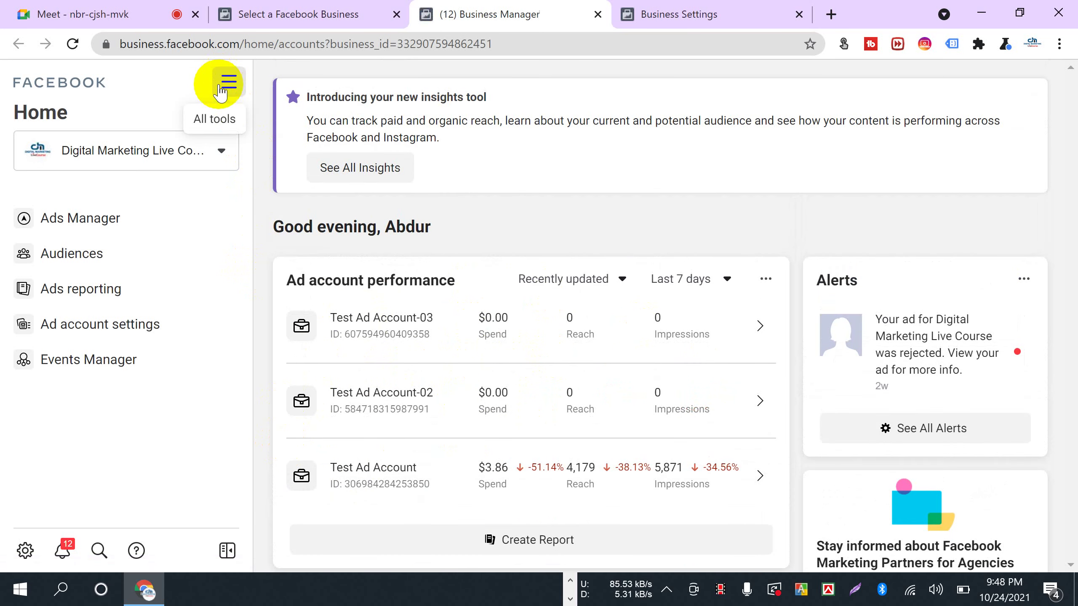
{"action": "left_click", "coordinate": [221, 83]}
{"action": "scroll", "coordinate": [288, 433], "scroll_direction": "down", "scroll_amount": 8}
{"action": "scroll", "coordinate": [393, 410], "scroll_direction": "up", "scroll_amount": 9}
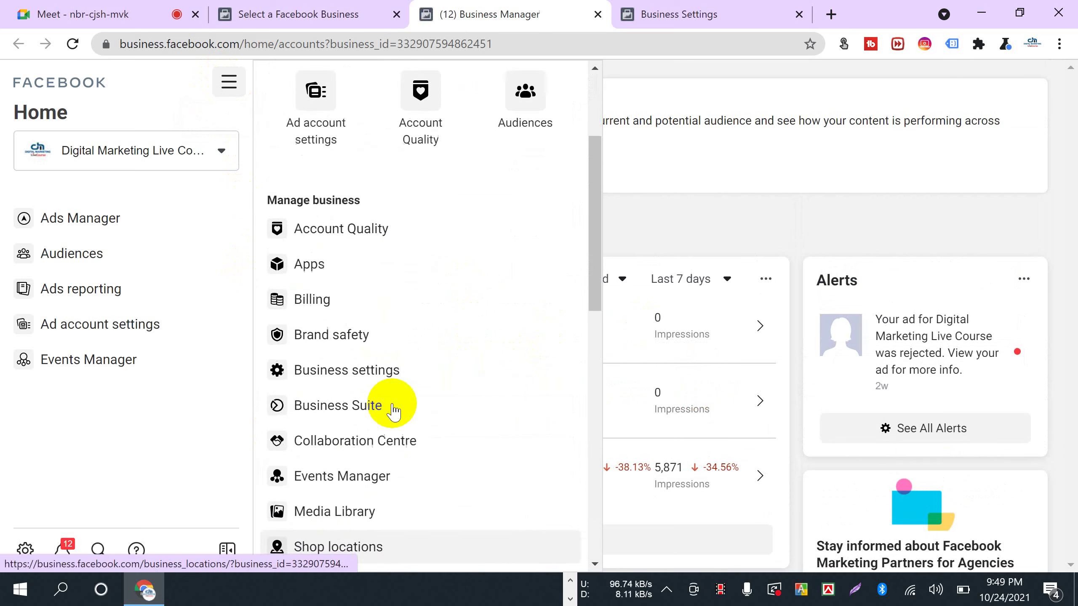
{"action": "scroll", "coordinate": [392, 409], "scroll_direction": "down", "scroll_amount": 6}
{"action": "scroll", "coordinate": [392, 409], "scroll_direction": "down", "scroll_amount": 8}
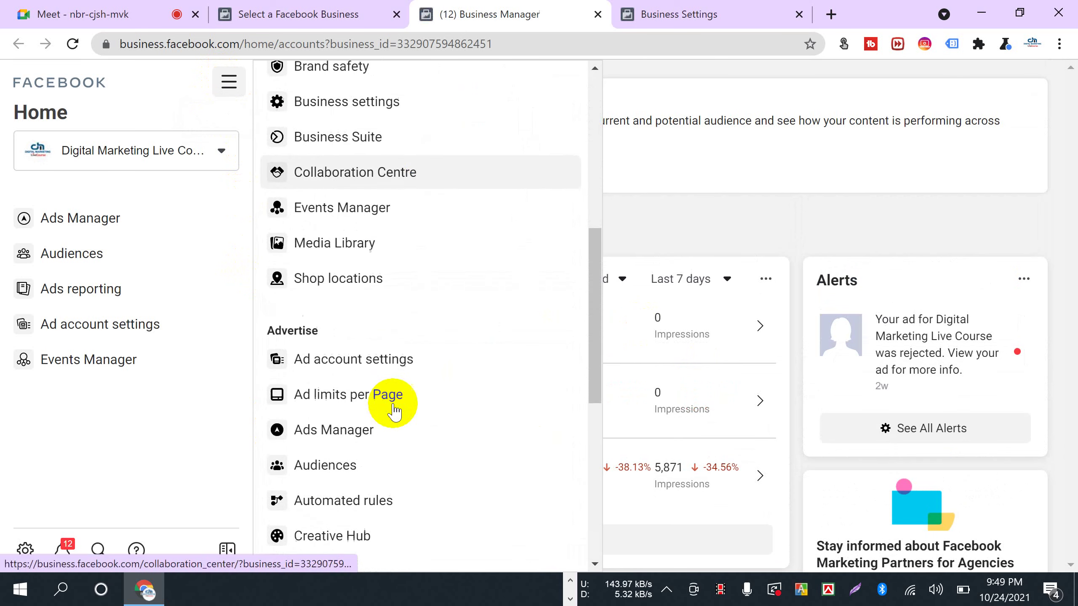
{"action": "scroll", "coordinate": [393, 409], "scroll_direction": "up", "scroll_amount": 12}
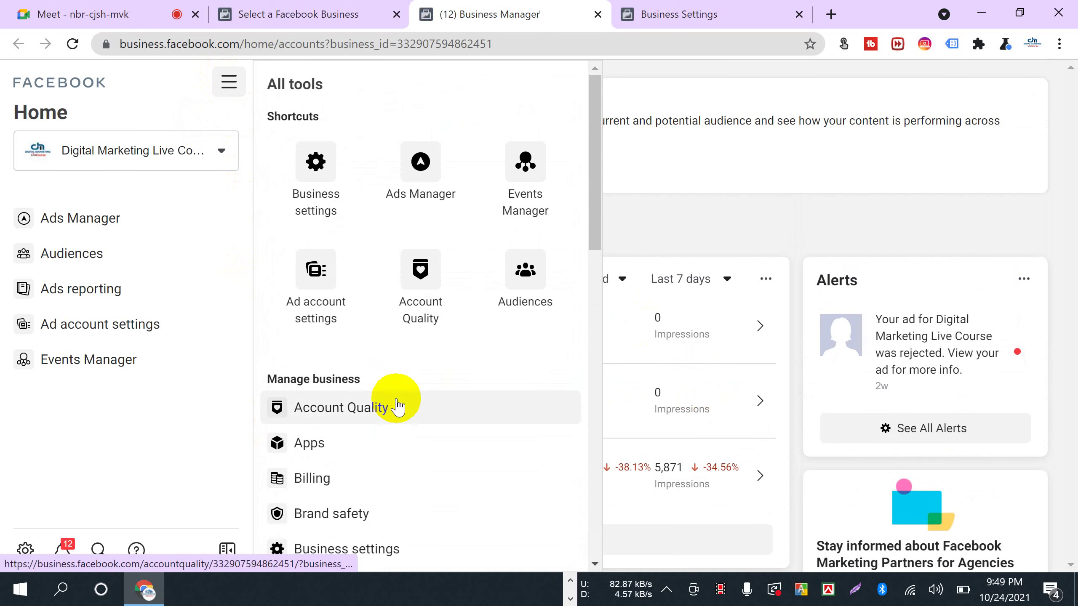
{"action": "scroll", "coordinate": [397, 406], "scroll_direction": "down", "scroll_amount": 2}
{"action": "left_click", "coordinate": [405, 442]}
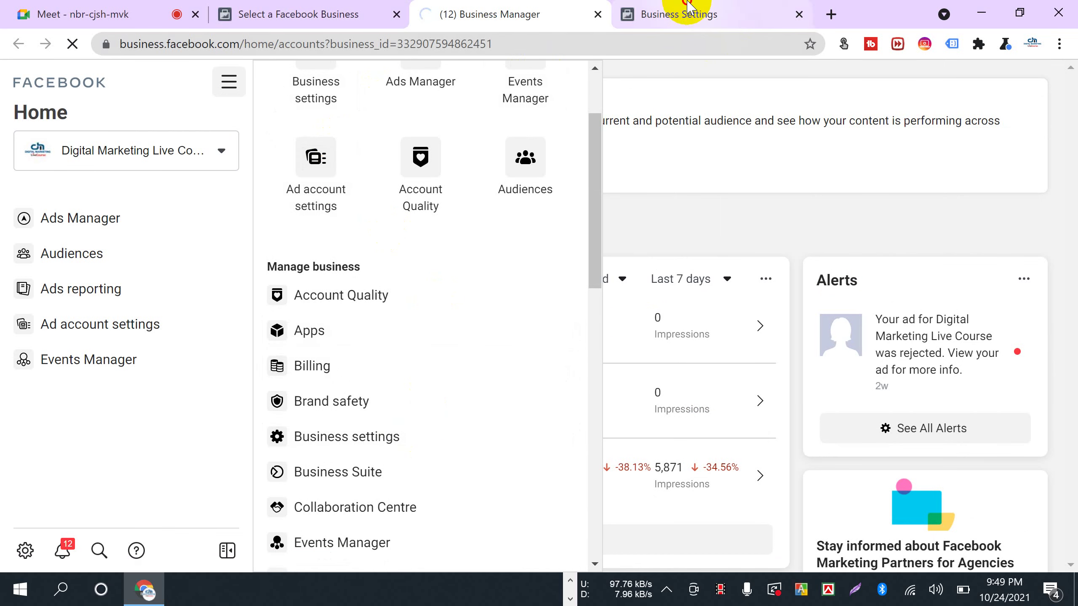
{"action": "left_click", "coordinate": [684, 14]}
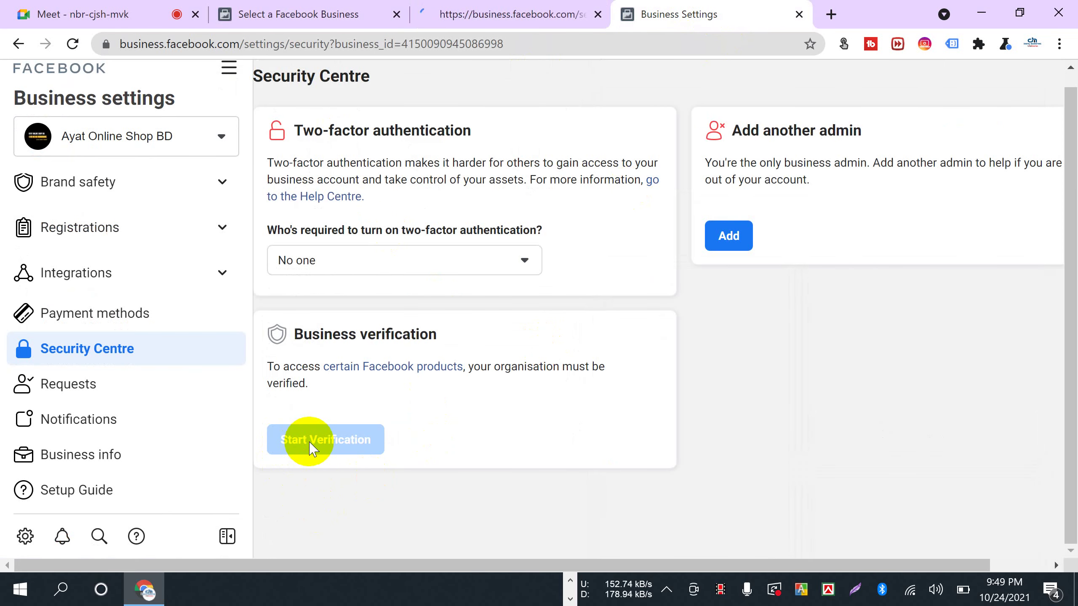
- Open Digital Marketing Live Course's Business info and view its business verification details
{"action": "mouse_move", "coordinate": [311, 448]}
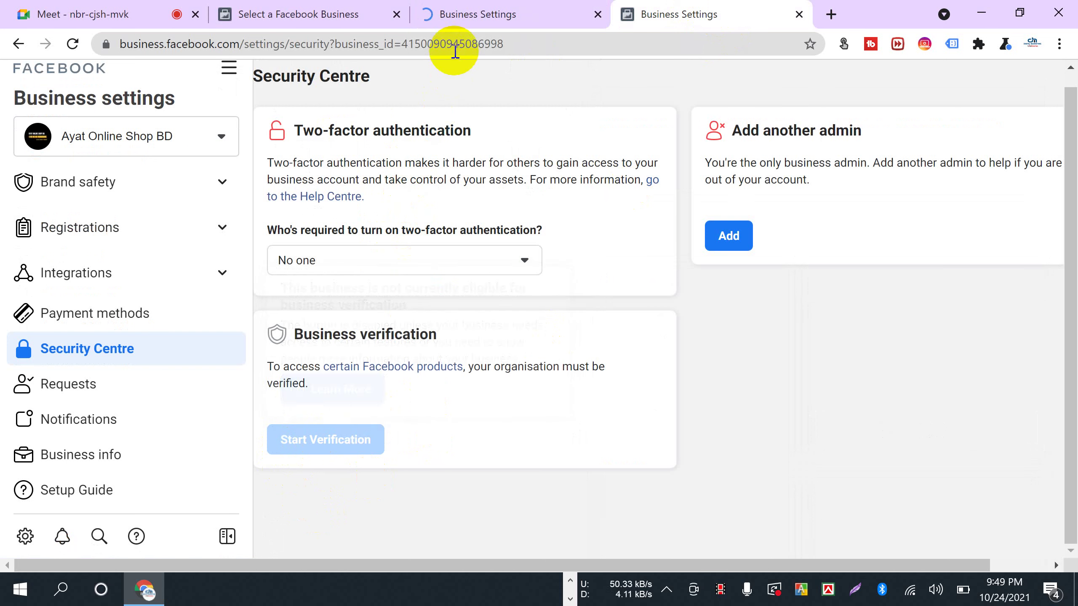
{"action": "left_click", "coordinate": [446, 13]}
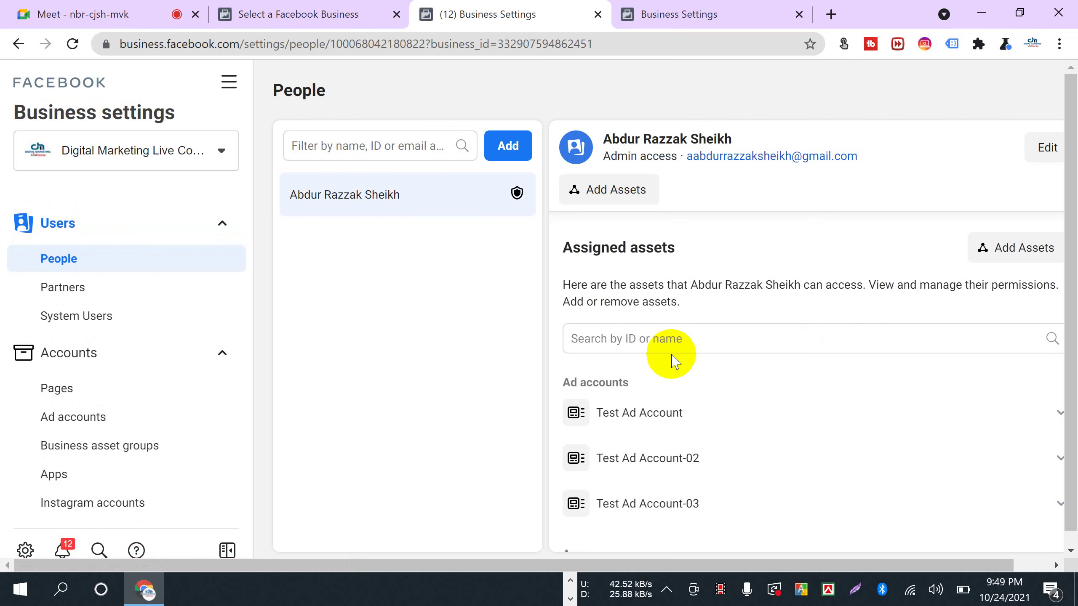
{"action": "scroll", "coordinate": [168, 433], "scroll_direction": "down", "scroll_amount": 8}
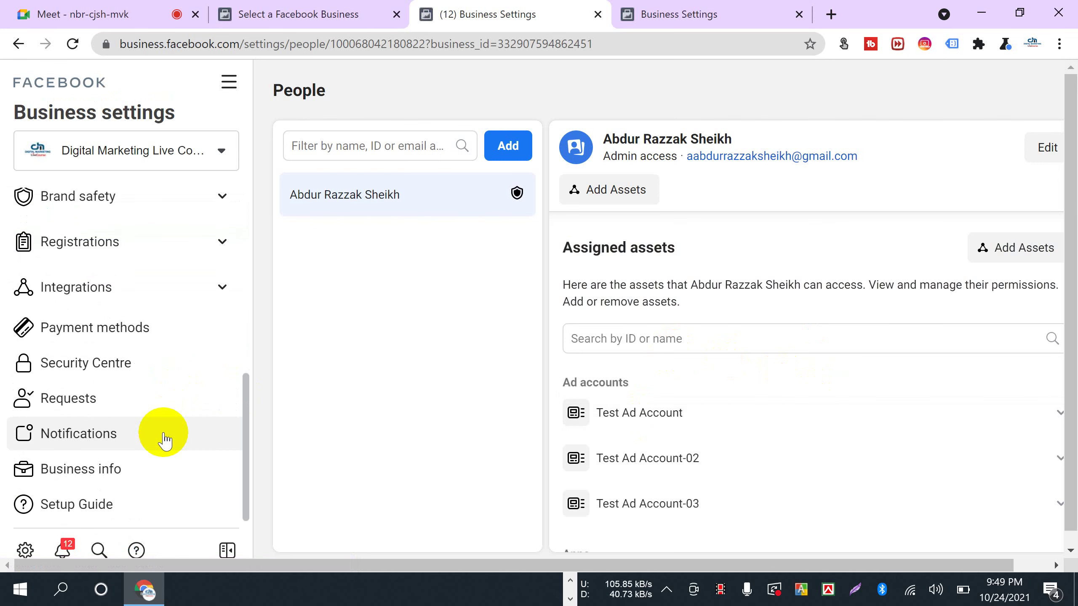
{"action": "left_click", "coordinate": [117, 468]}
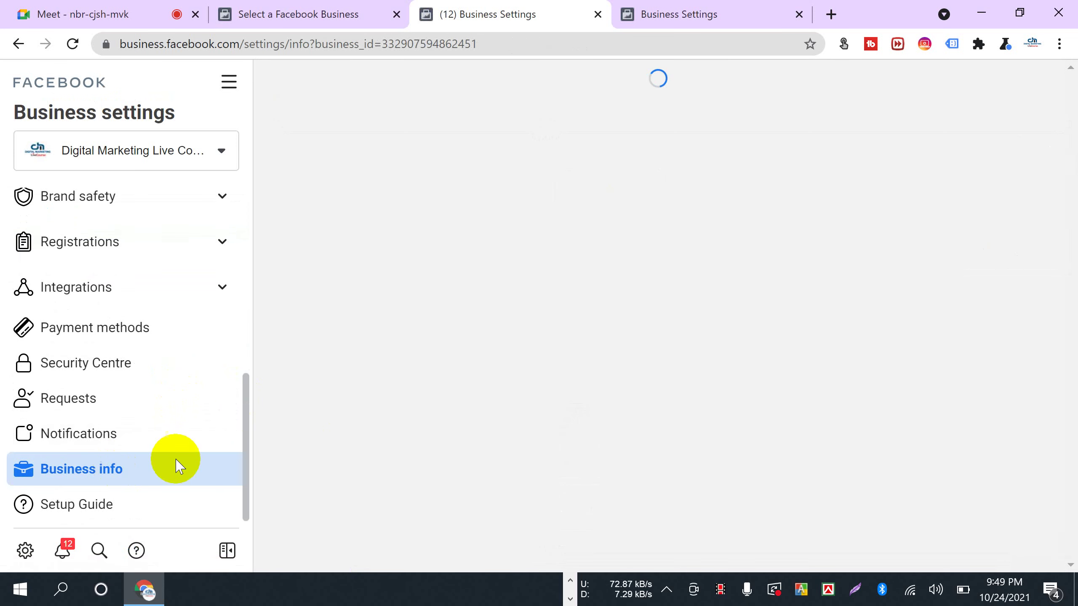
{"action": "scroll", "coordinate": [433, 424], "scroll_direction": "down", "scroll_amount": 6}
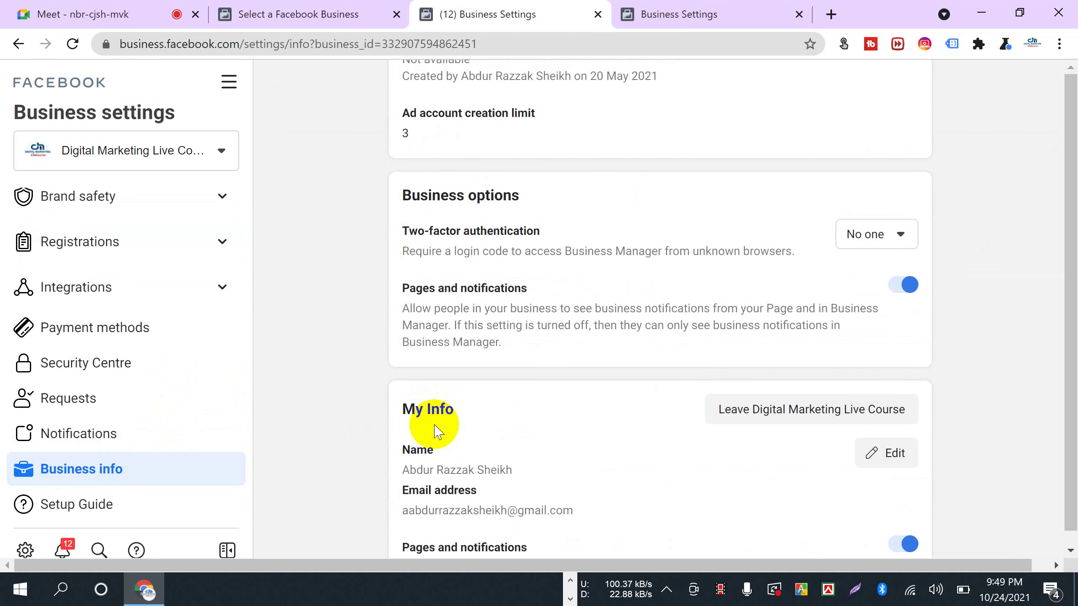
{"action": "scroll", "coordinate": [434, 422], "scroll_direction": "up", "scroll_amount": 4}
{"action": "left_click", "coordinate": [857, 161]}
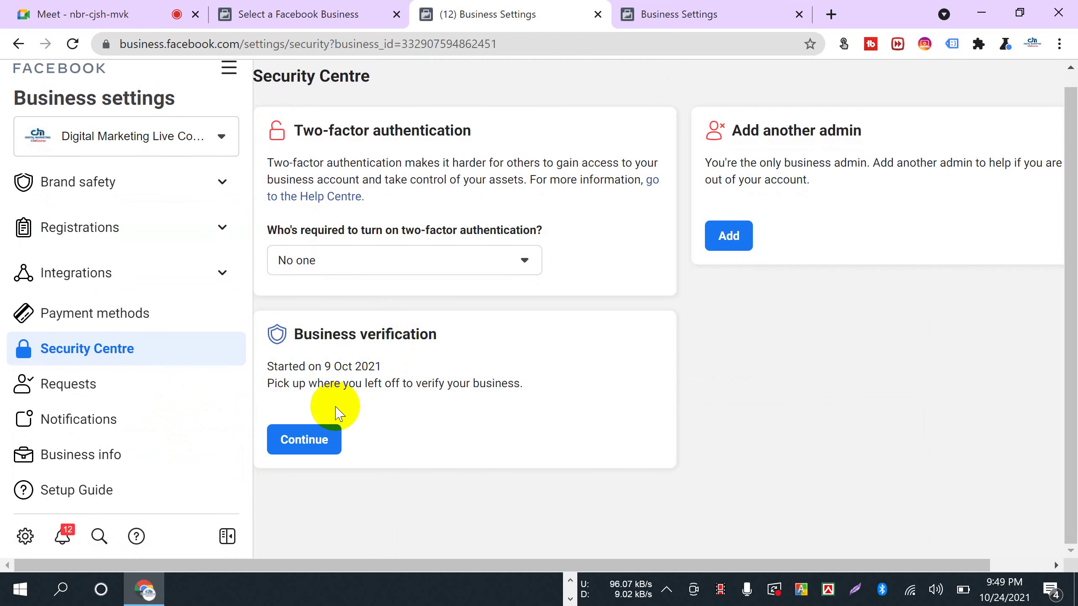
- Highlight the verification start date, then return to Ayat Online Shop BD's Business Settings
{"action": "left_click_drag", "start_coordinate": [301, 333], "coordinate": [464, 349]}
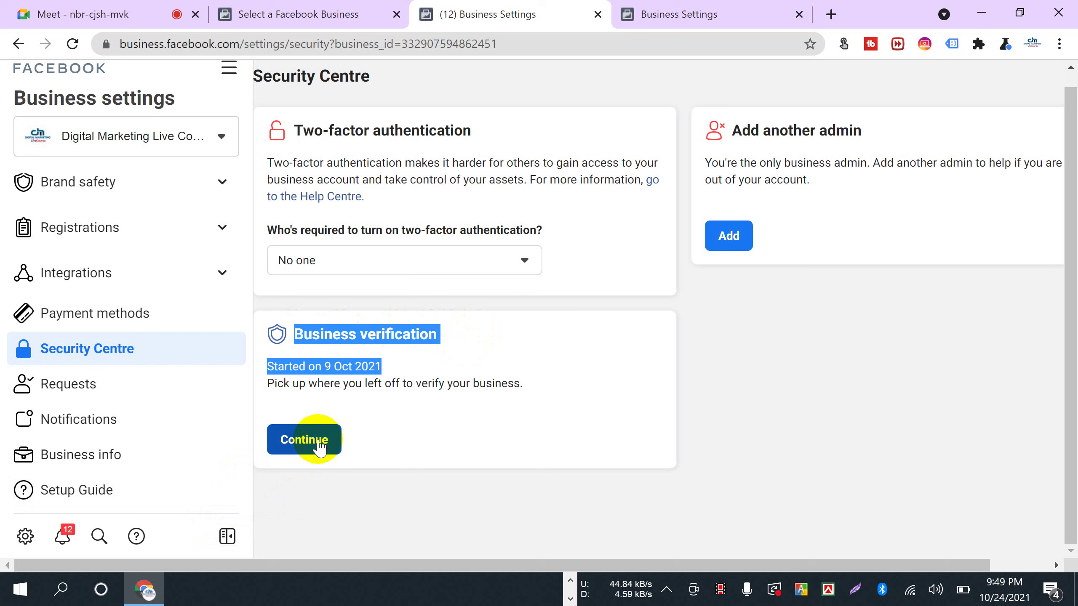
{"action": "left_click", "coordinate": [416, 495]}
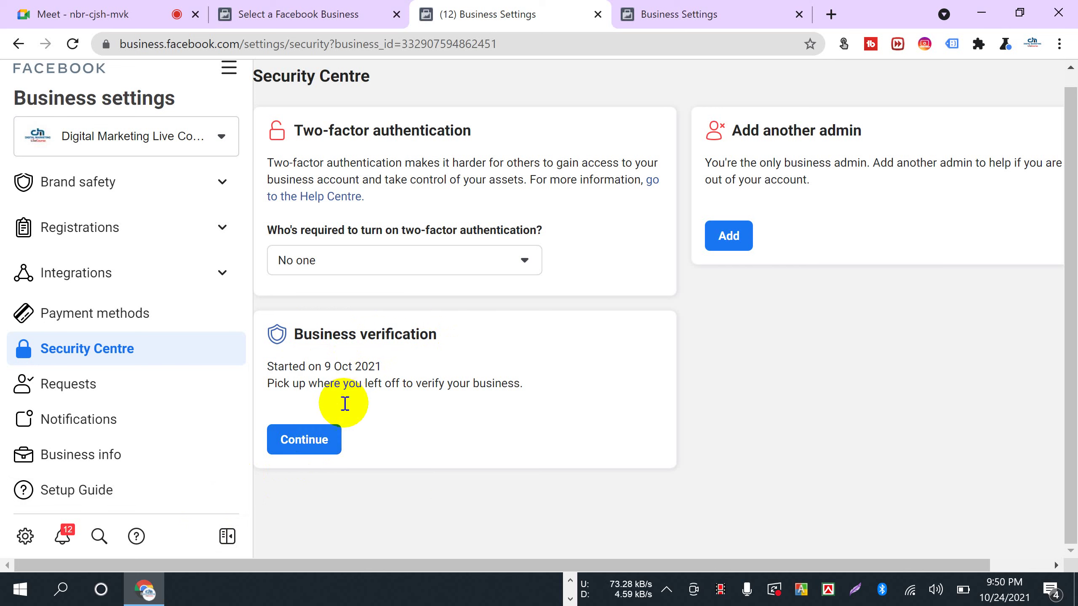
{"action": "left_click", "coordinate": [626, 14]}
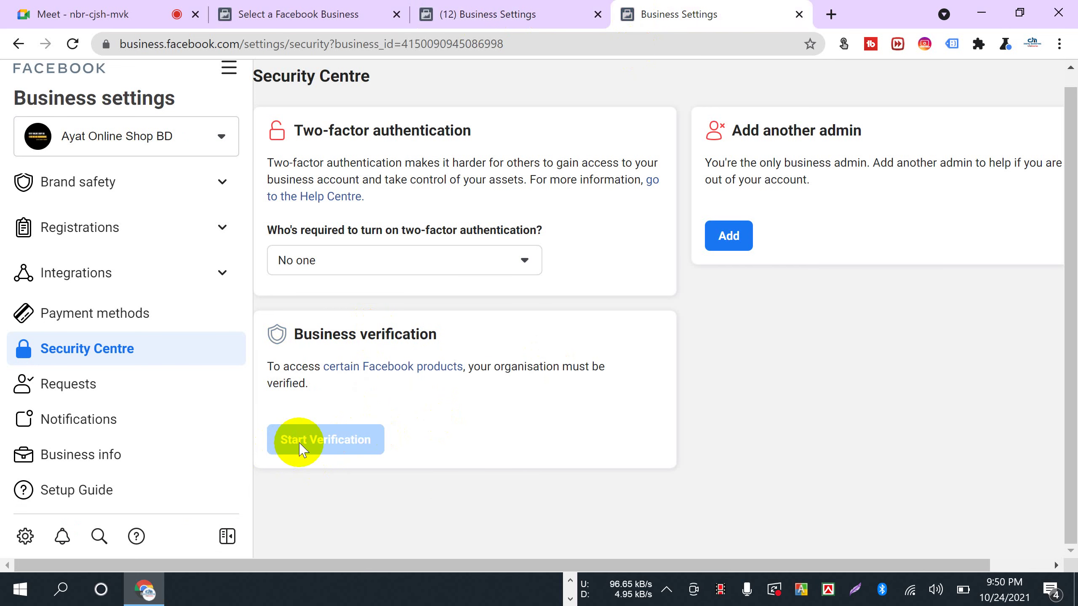
{"action": "mouse_move", "coordinate": [302, 450]}
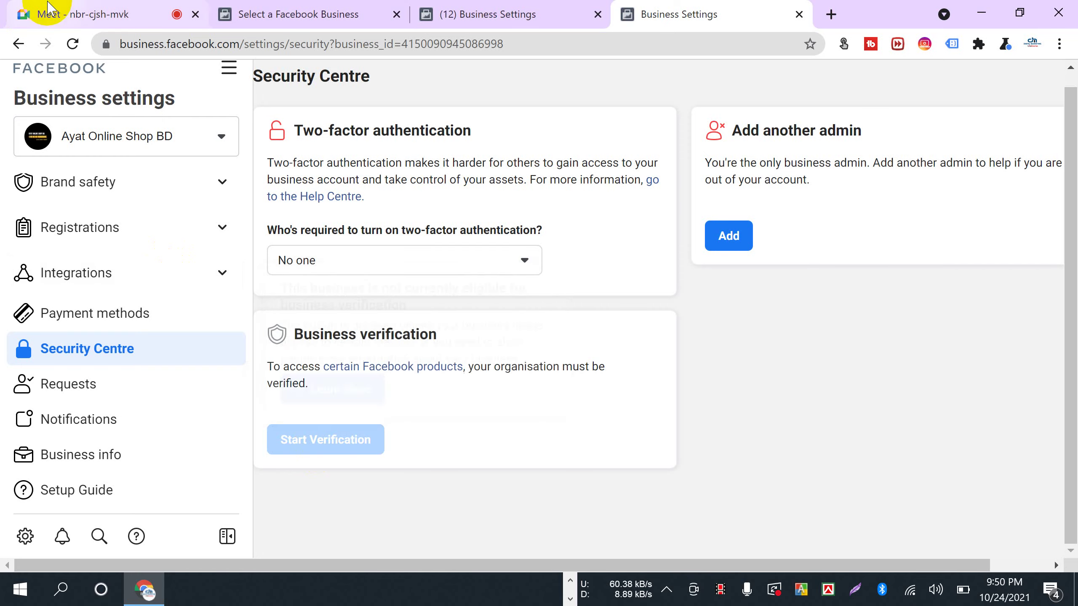
{"action": "left_click", "coordinate": [34, 13]}
{"action": "left_click", "coordinate": [700, 161]}
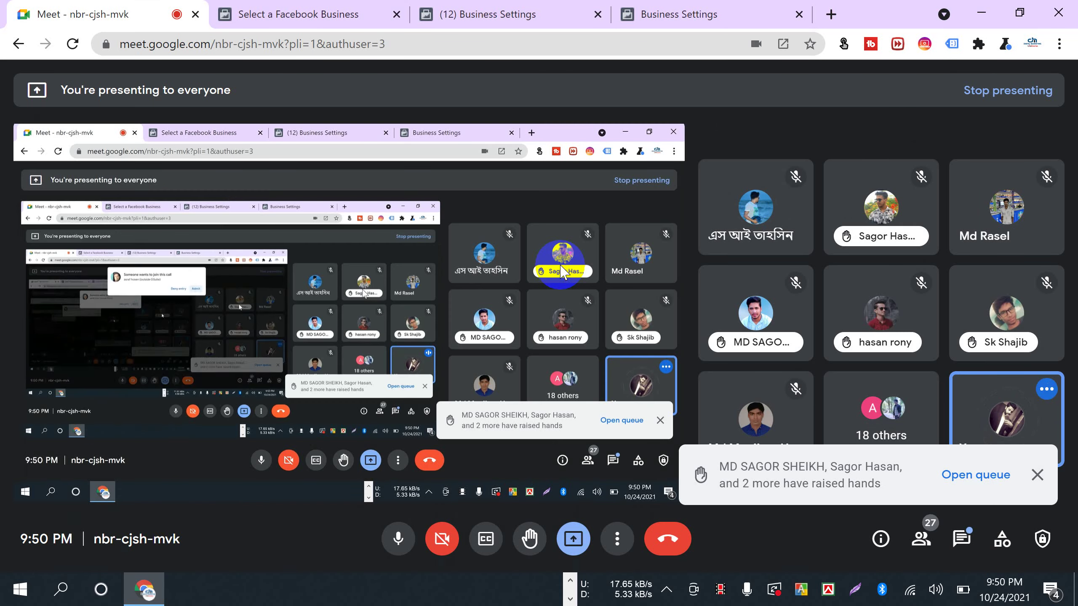
{"action": "left_click", "coordinate": [529, 13]}
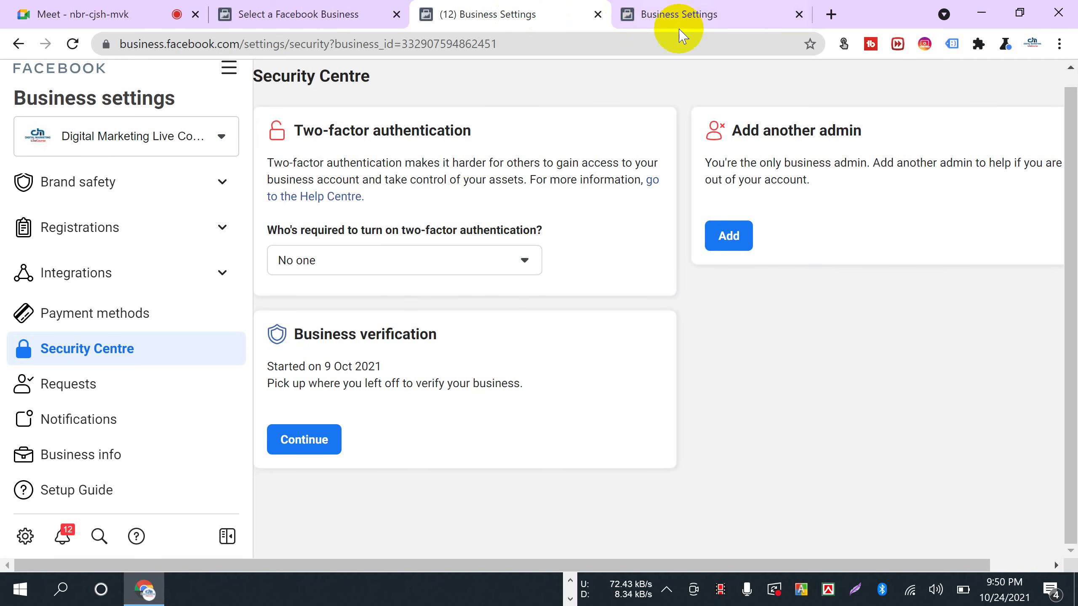
{"action": "left_click", "coordinate": [676, 14]}
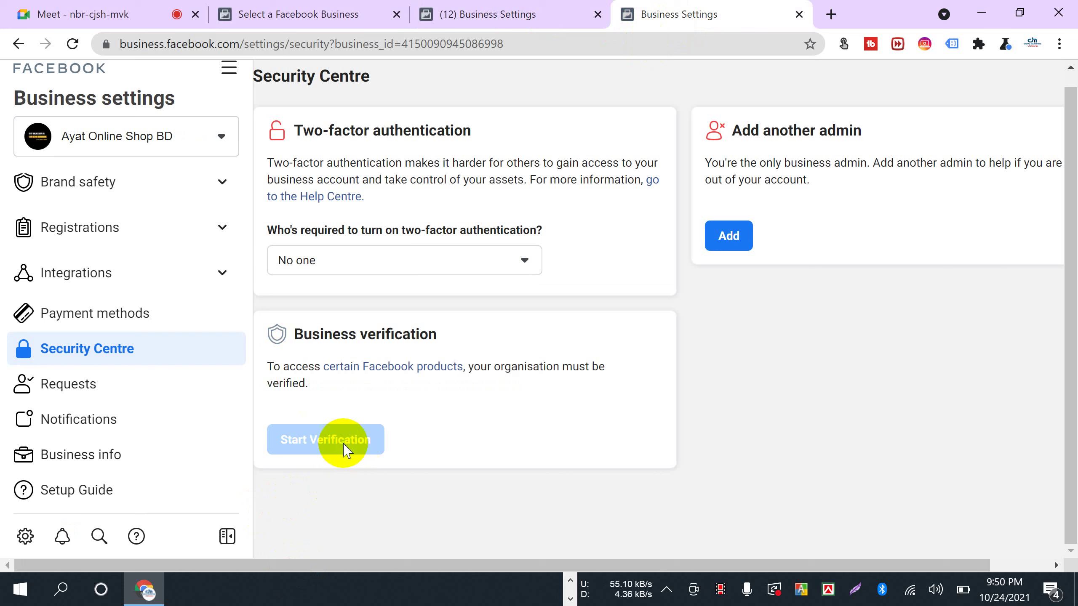
{"action": "mouse_move", "coordinate": [342, 447]}
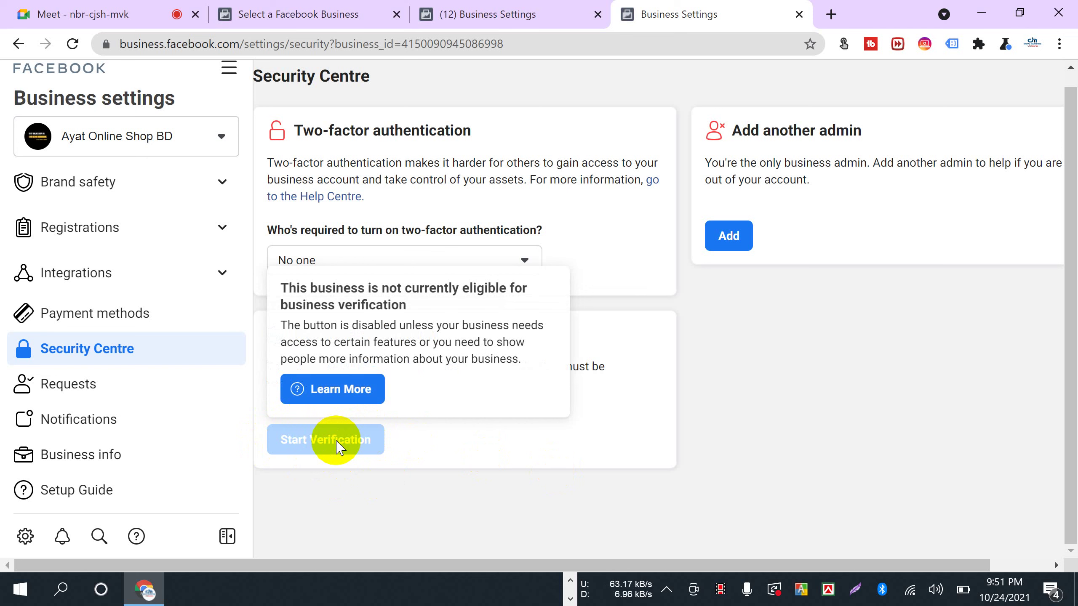
{"action": "left_click_drag", "start_coordinate": [480, 136], "coordinate": [465, 137]}
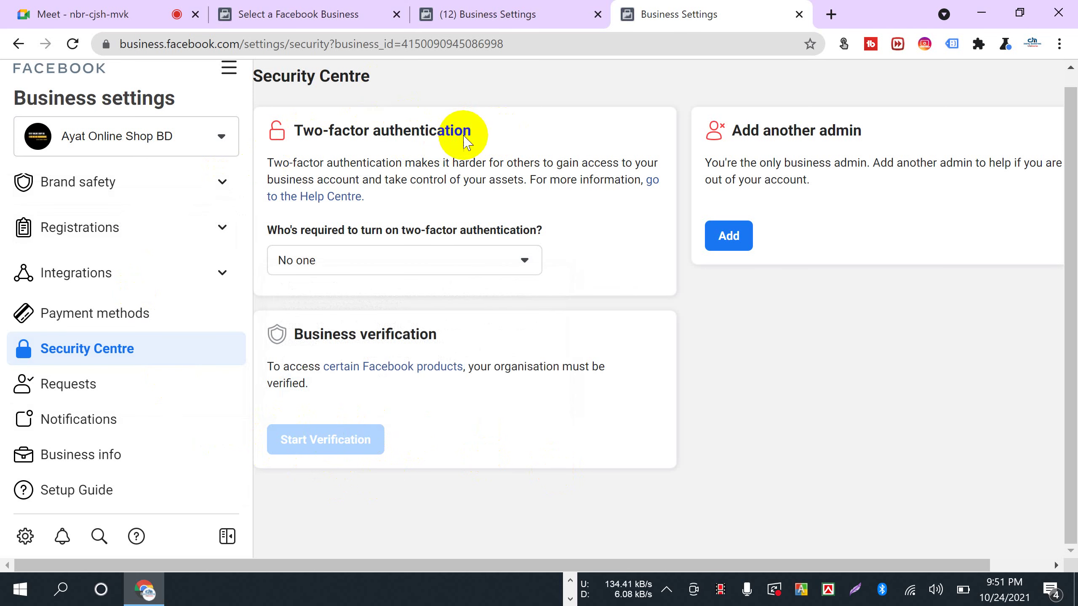
{"action": "scroll", "coordinate": [125, 373], "scroll_direction": "up", "scroll_amount": 5}
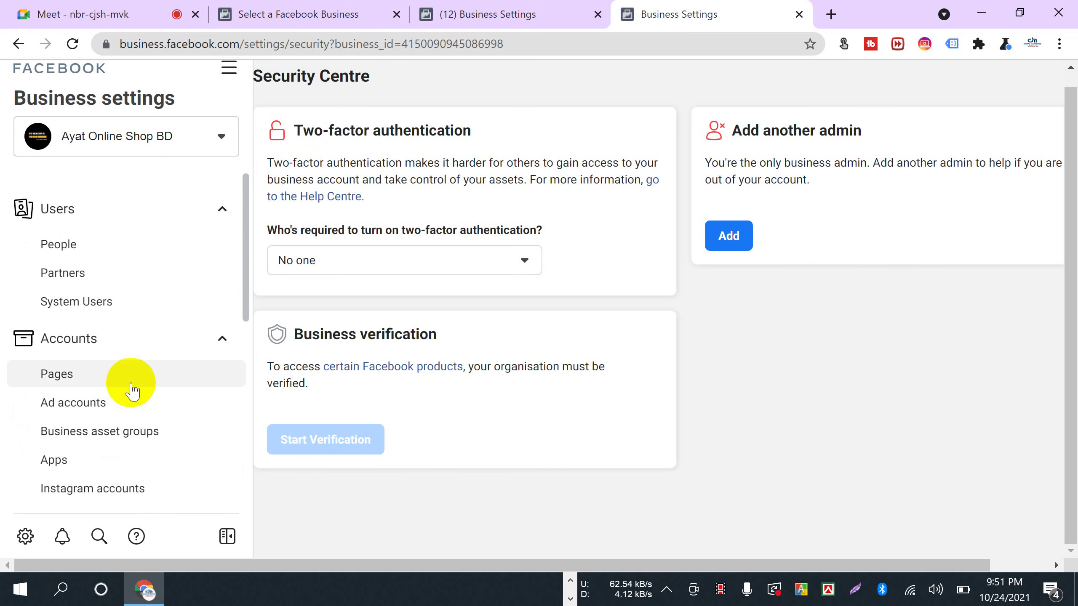
- Open People under Users and highlight the single admin, who has the Ayat Online Shop BD ad account
{"action": "left_click", "coordinate": [58, 249]}
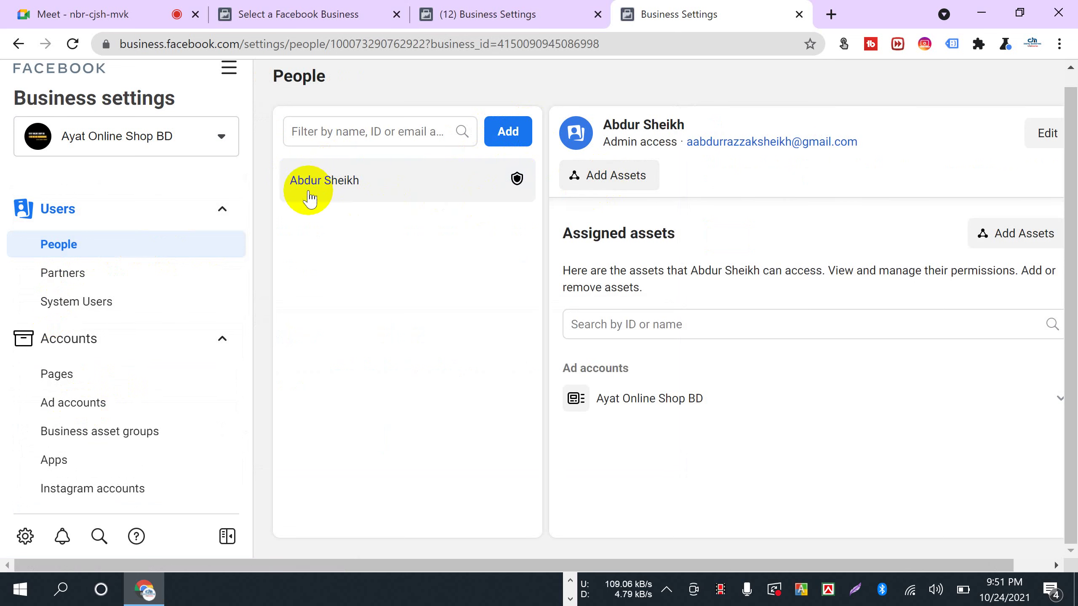
{"action": "left_click_drag", "start_coordinate": [288, 180], "coordinate": [365, 182]}
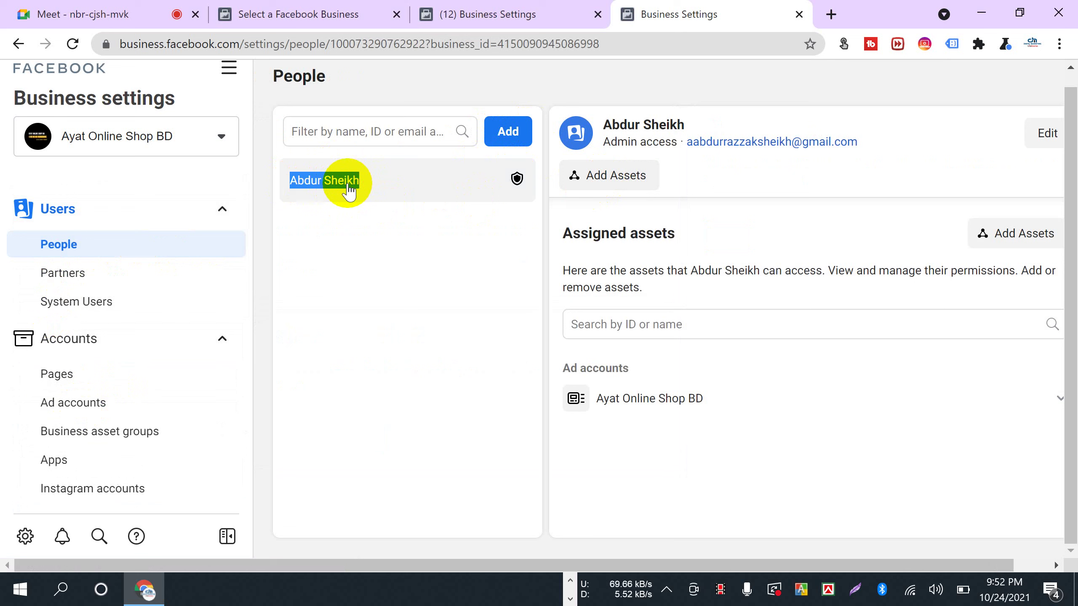
{"action": "scroll", "coordinate": [147, 467], "scroll_direction": "down", "scroll_amount": 5}
{"action": "scroll", "coordinate": [170, 429], "scroll_direction": "up", "scroll_amount": 1}
{"action": "scroll", "coordinate": [190, 399], "scroll_direction": "up", "scroll_amount": 5}
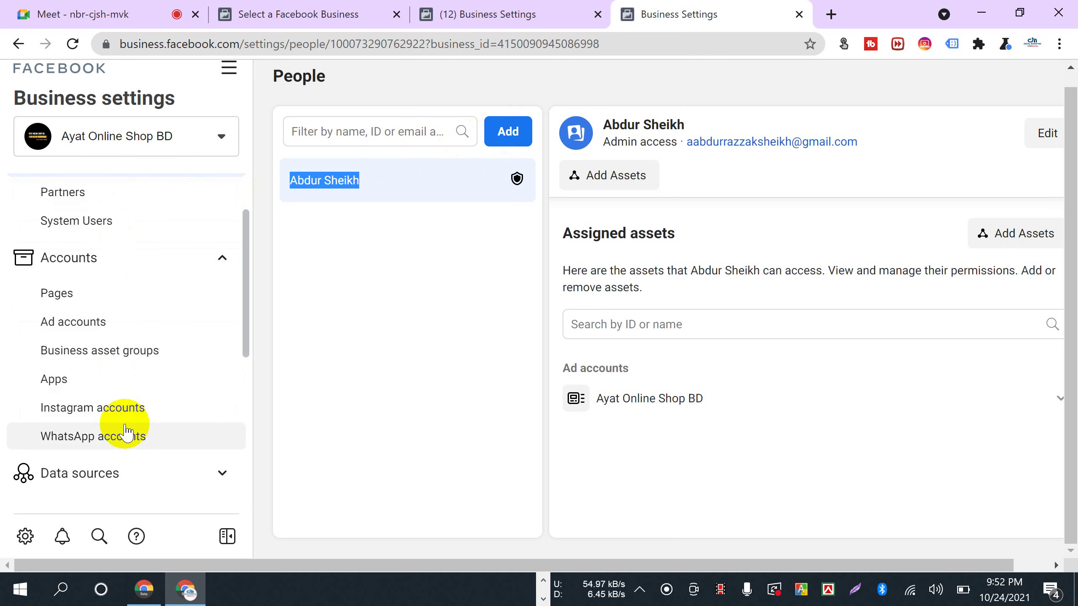
{"action": "scroll", "coordinate": [123, 429], "scroll_direction": "down", "scroll_amount": 5}
- From Business info, open the verification details and leave two-factor authentication required of No one
{"action": "left_click", "coordinate": [102, 455]}
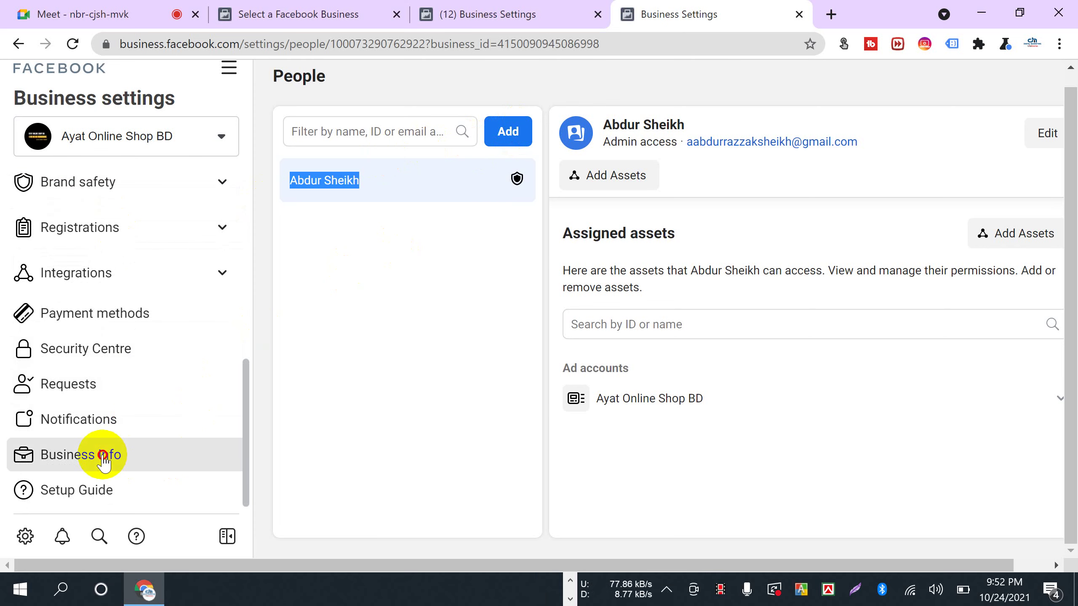
{"action": "scroll", "coordinate": [570, 366], "scroll_direction": "down", "scroll_amount": 8}
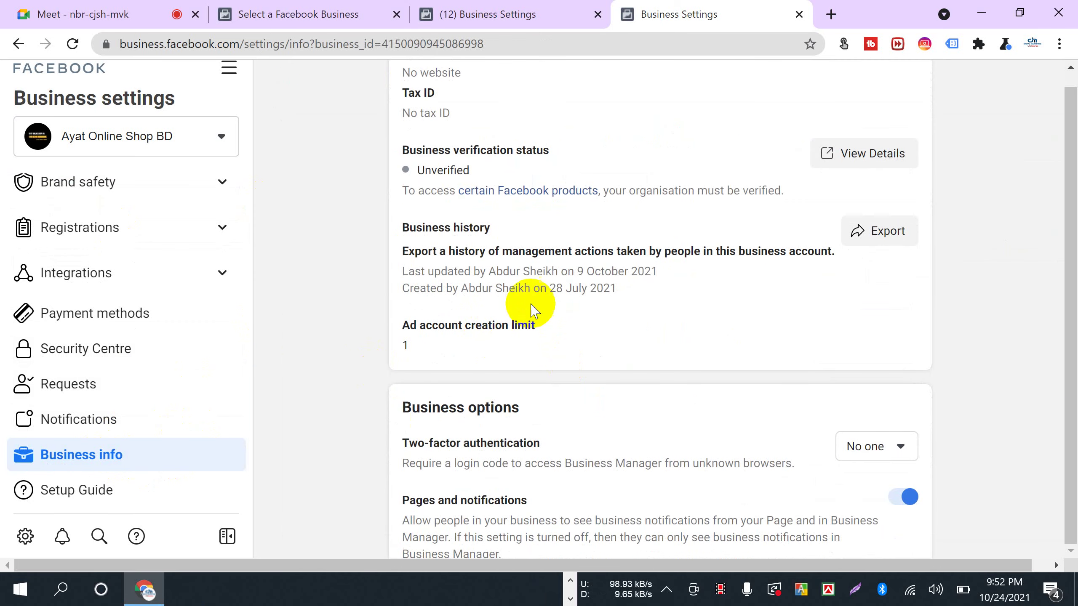
{"action": "left_click", "coordinate": [861, 161]}
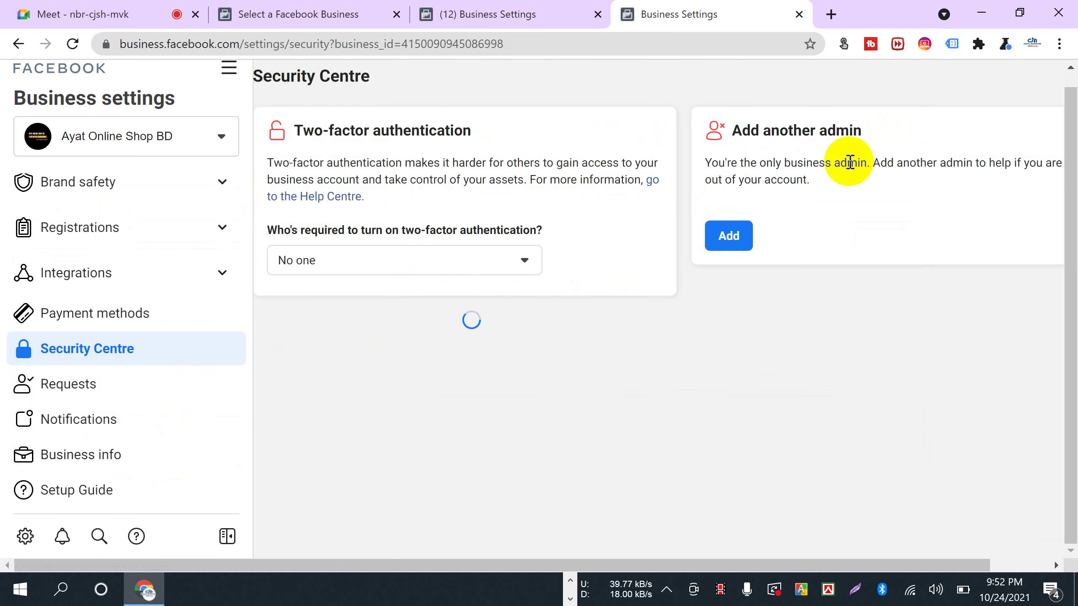
{"action": "left_click", "coordinate": [507, 260]}
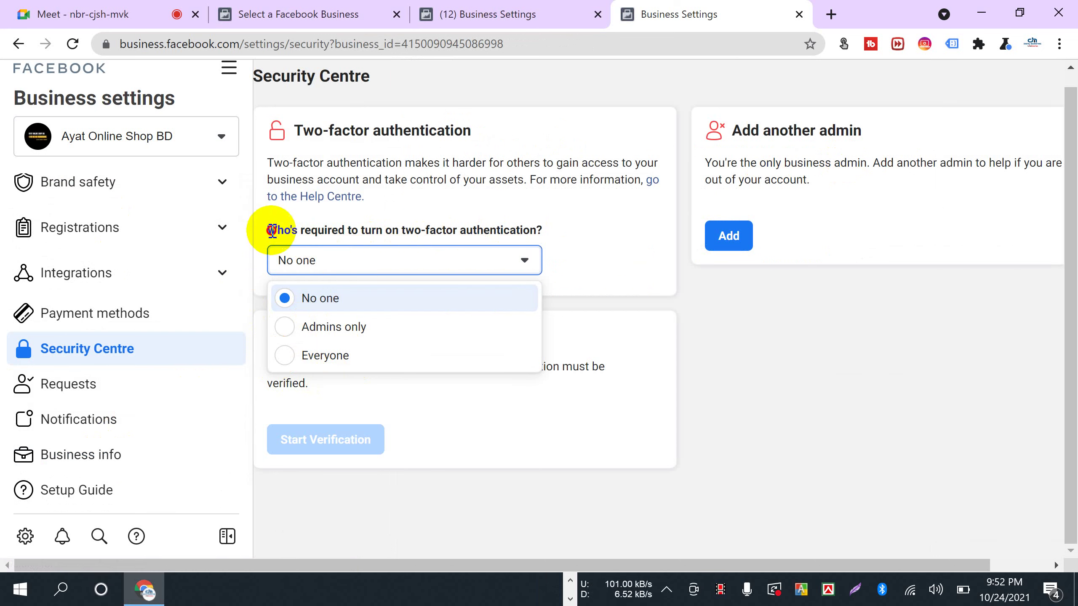
{"action": "left_click", "coordinate": [550, 295]}
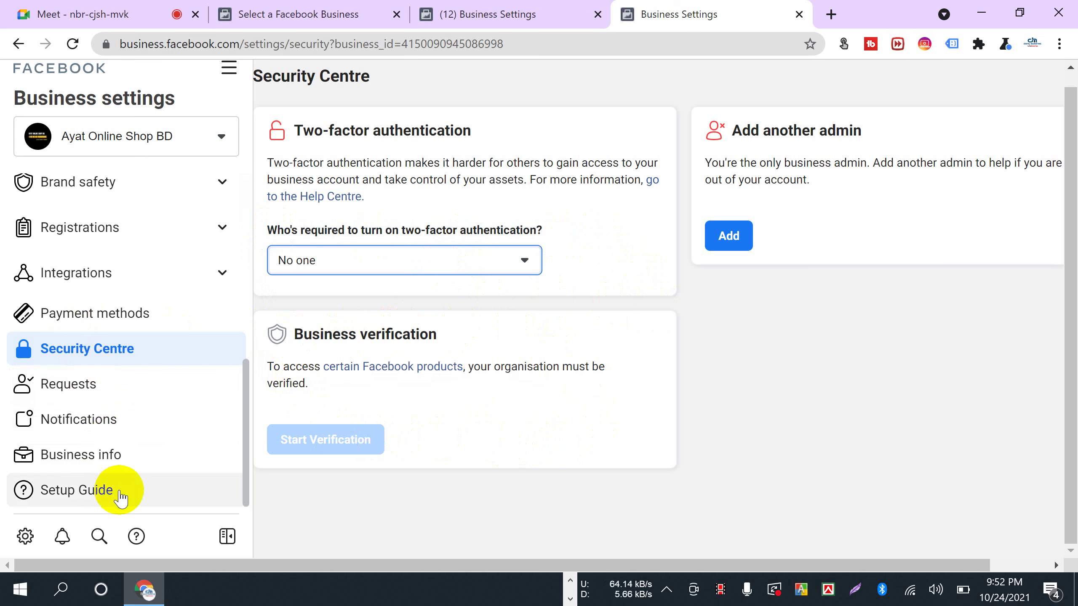
{"action": "scroll", "coordinate": [116, 495], "scroll_direction": "up", "scroll_amount": 3}
{"action": "scroll", "coordinate": [120, 497], "scroll_direction": "up", "scroll_amount": 5}
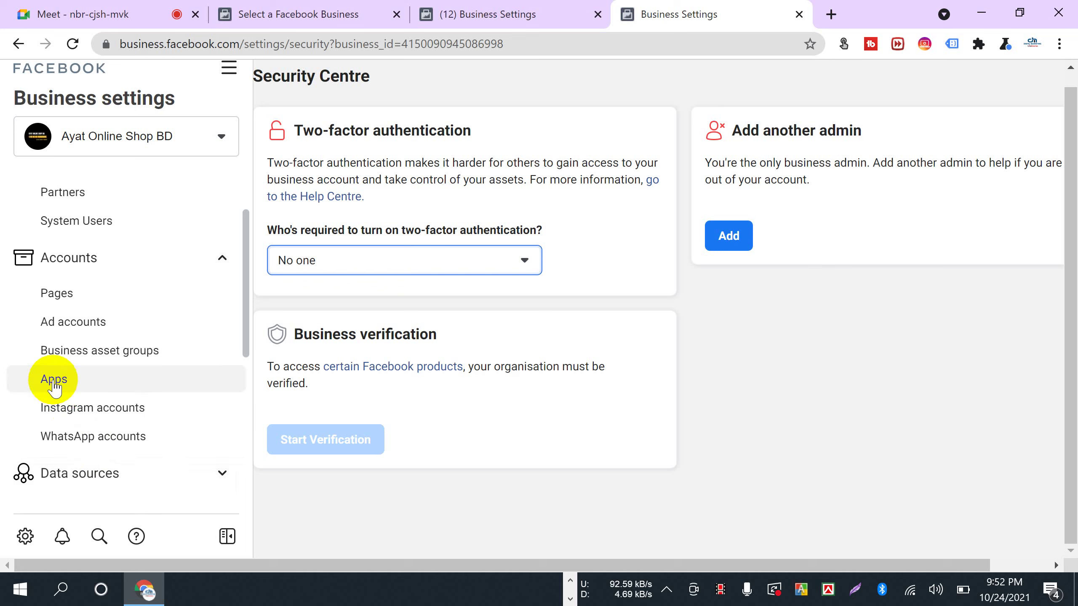
- After a brief look at the video meeting, open Business info and view the verification details
{"action": "left_click", "coordinate": [68, 386]}
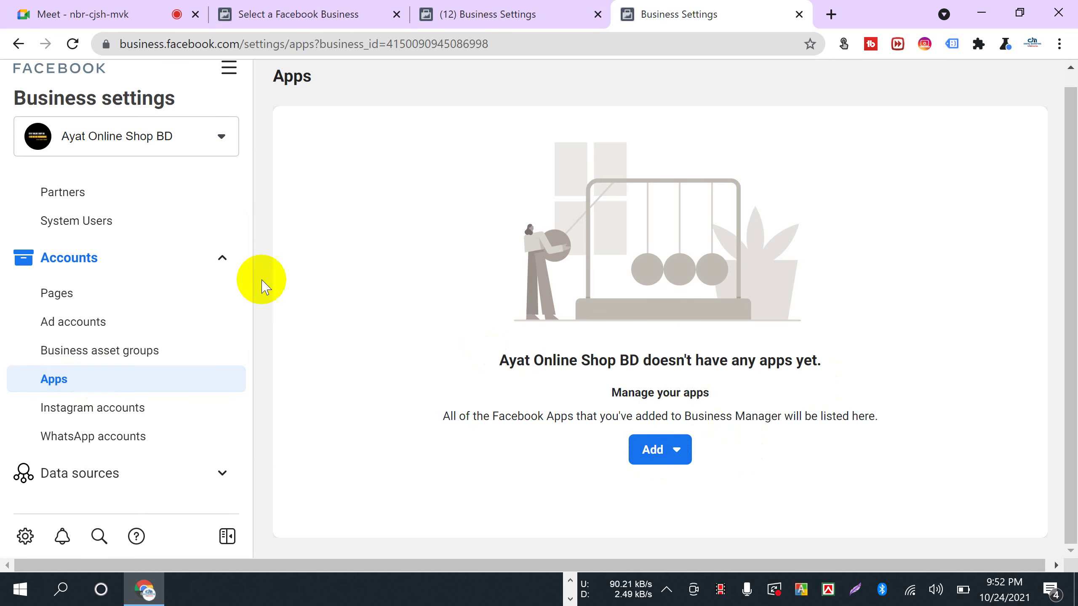
{"action": "left_click", "coordinate": [101, 12]}
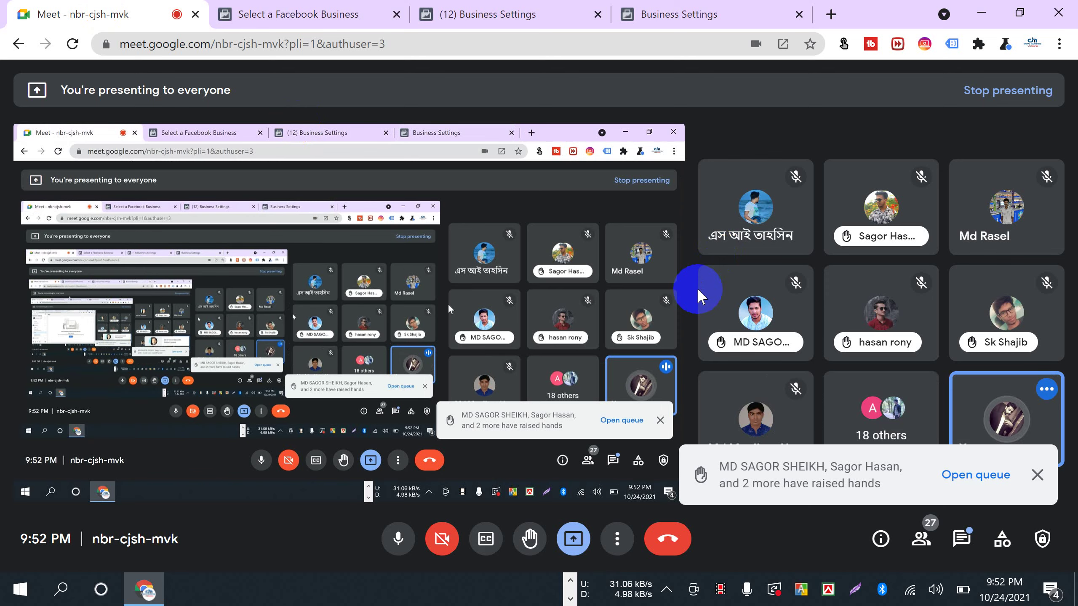
{"action": "left_click", "coordinate": [642, 17]}
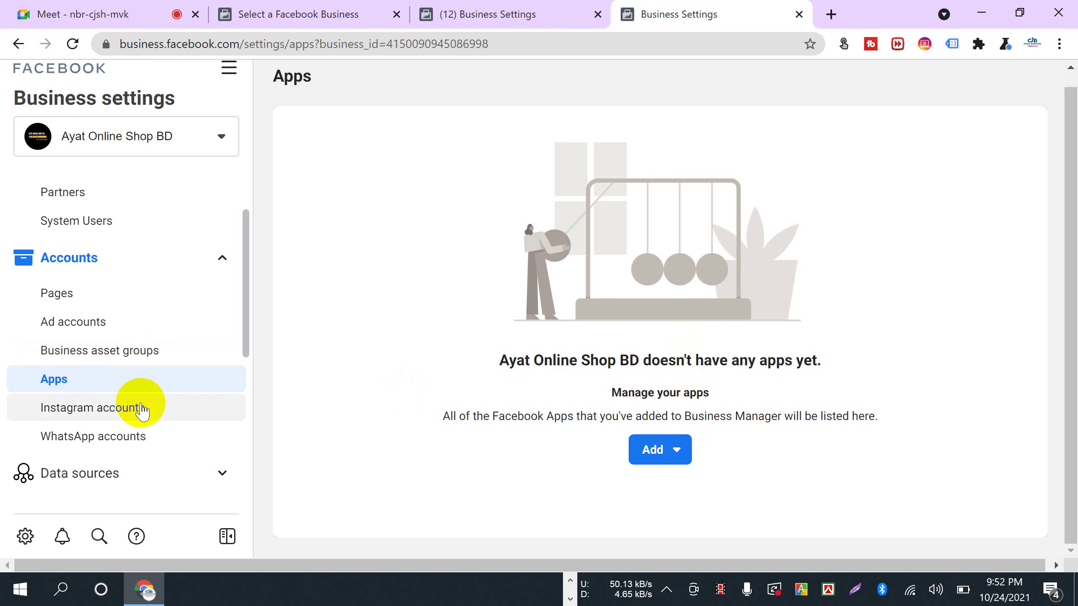
{"action": "scroll", "coordinate": [149, 410], "scroll_direction": "down", "scroll_amount": 5}
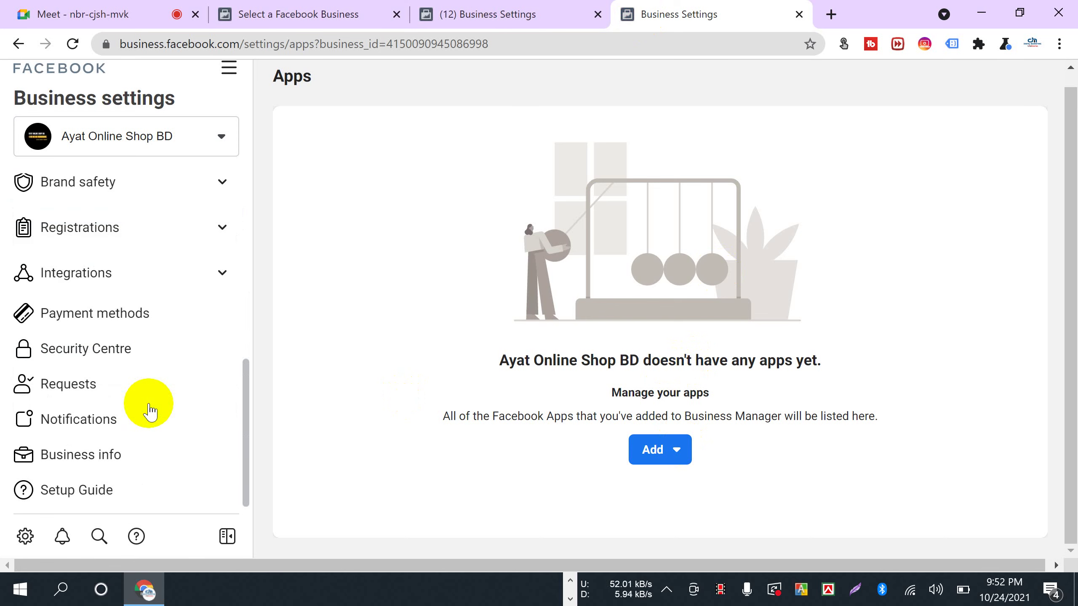
{"action": "left_click", "coordinate": [142, 459]}
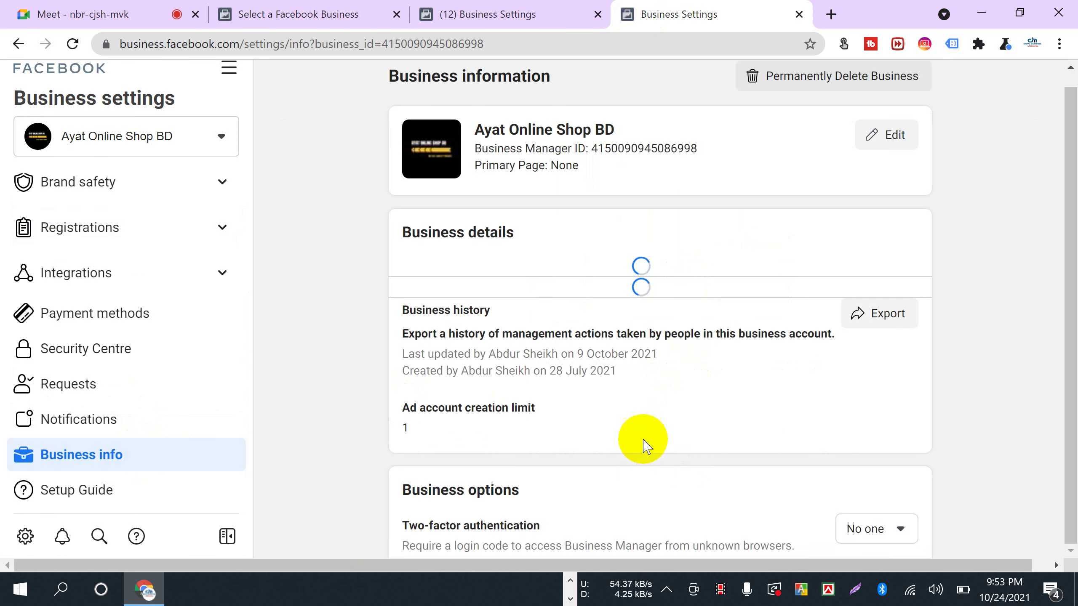
{"action": "scroll", "coordinate": [641, 440], "scroll_direction": "down", "scroll_amount": 3}
{"action": "scroll", "coordinate": [770, 335], "scroll_direction": "down", "scroll_amount": 2}
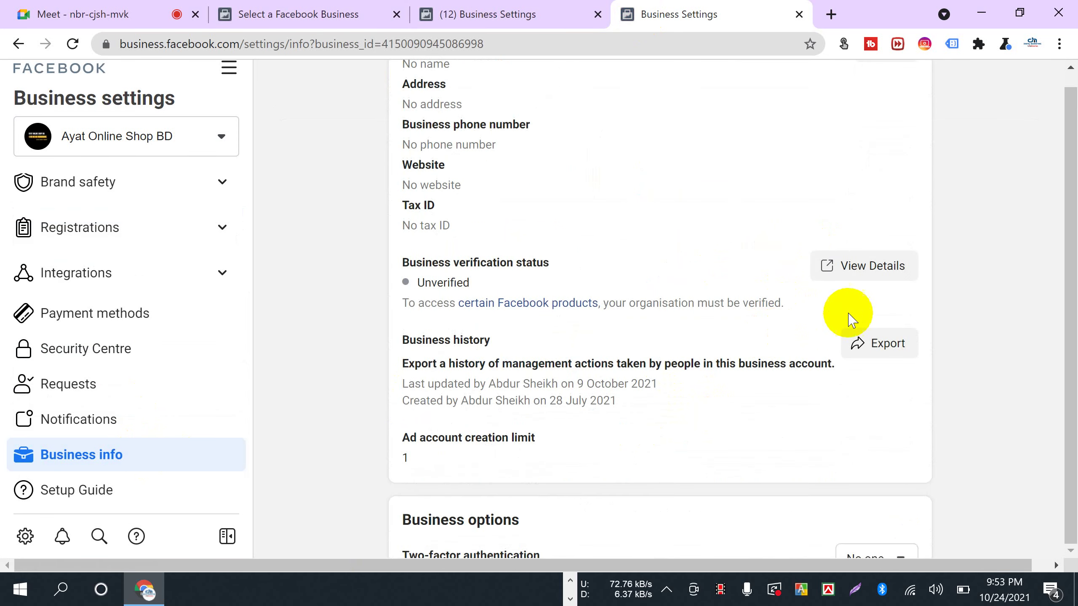
{"action": "left_click", "coordinate": [854, 268]}
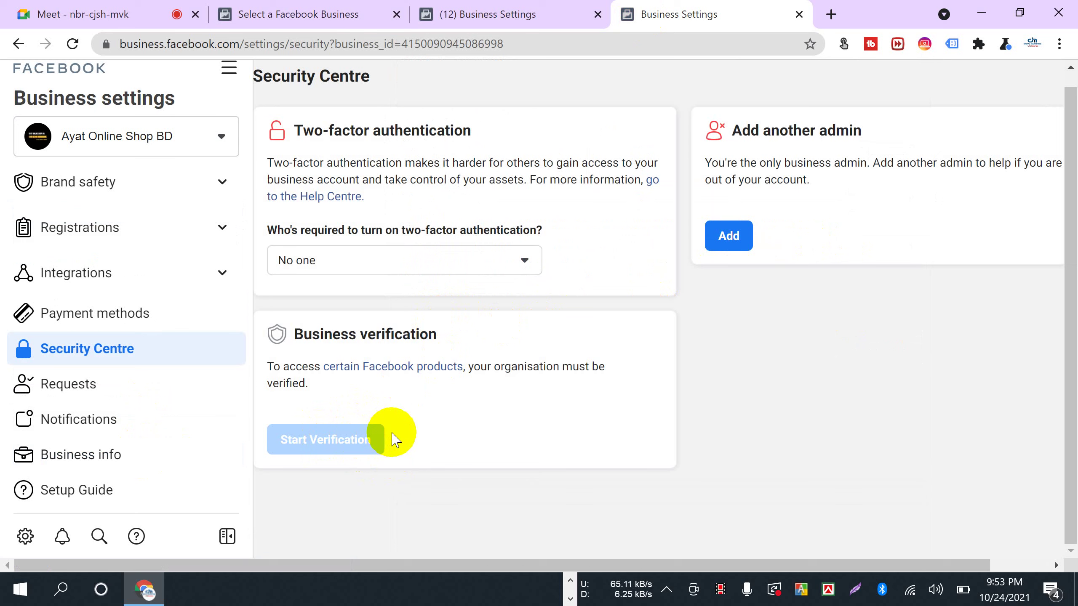
{"action": "scroll", "coordinate": [51, 467], "scroll_direction": "up", "scroll_amount": 8}
- Reopen Business info and the verification details, confirming Start Verification is still disabled
{"action": "left_click", "coordinate": [54, 460]}
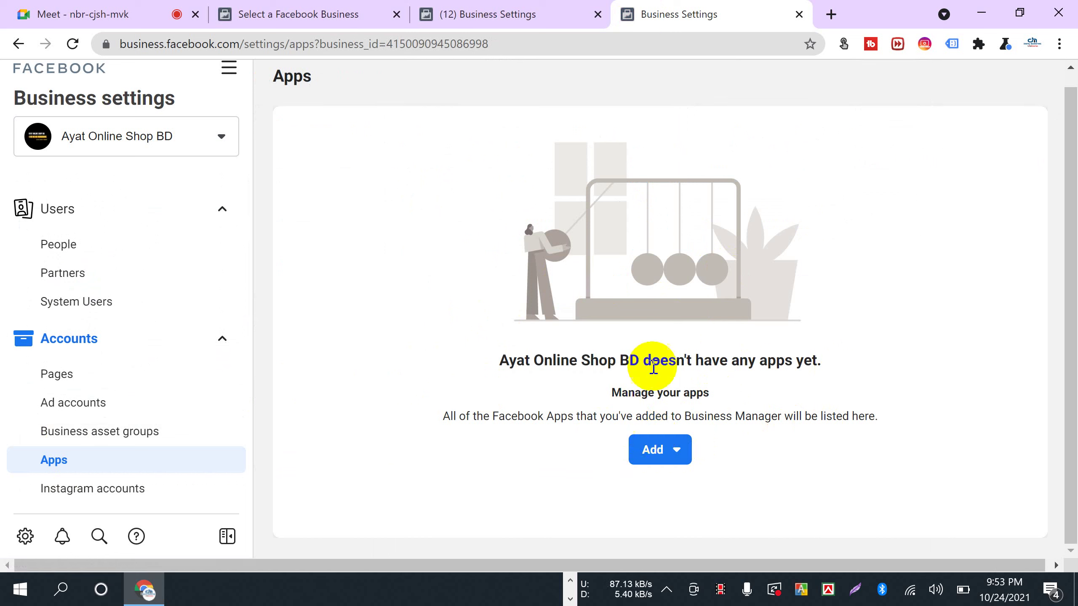
{"action": "scroll", "coordinate": [127, 449], "scroll_direction": "down", "scroll_amount": 6}
{"action": "left_click", "coordinate": [122, 450]}
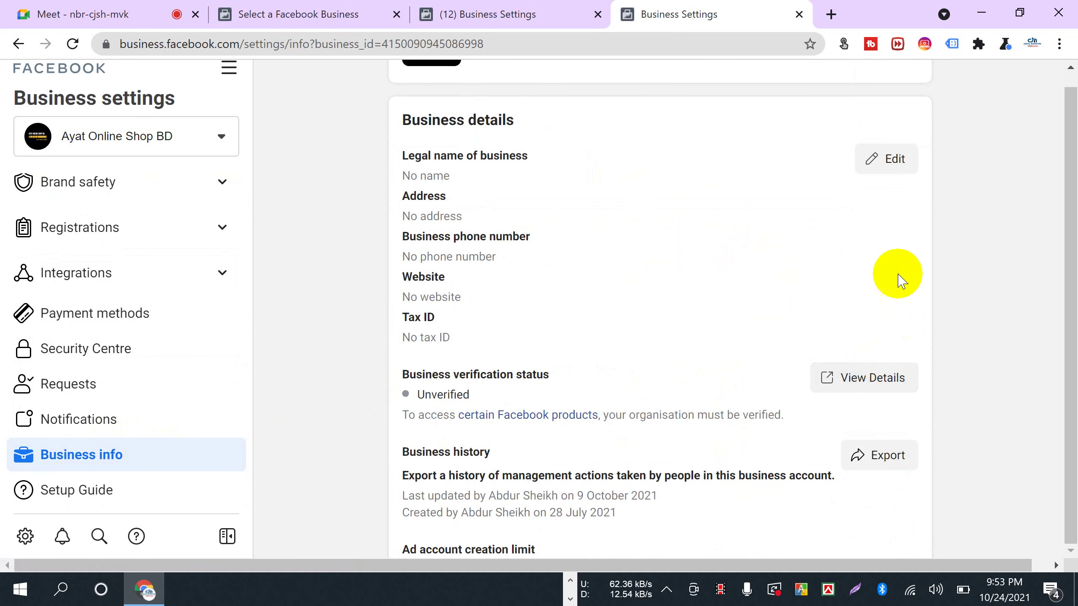
{"action": "left_click", "coordinate": [849, 384]}
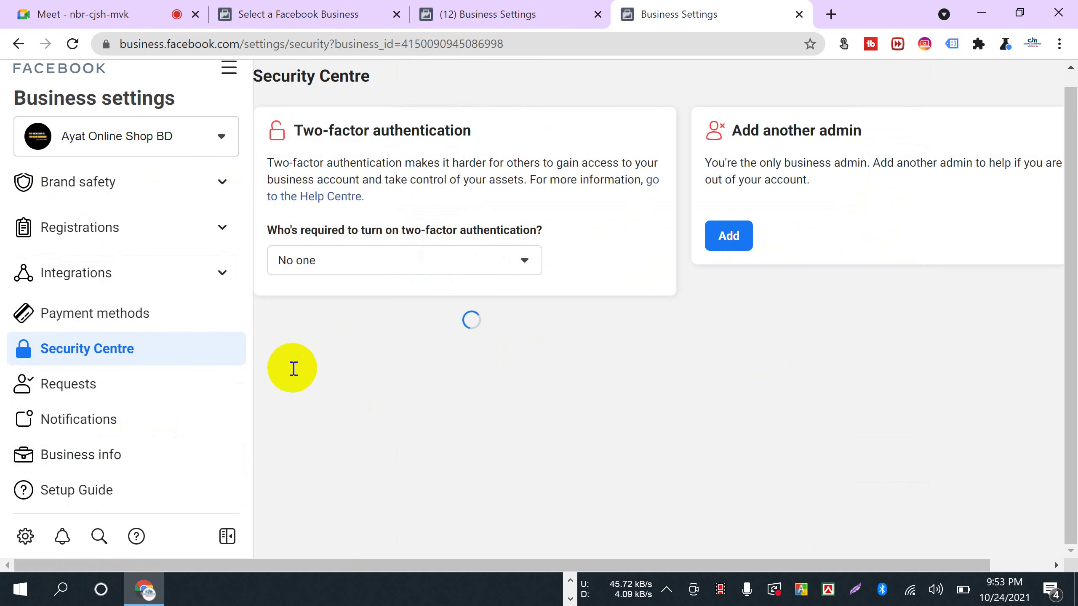
{"action": "mouse_move", "coordinate": [342, 438]}
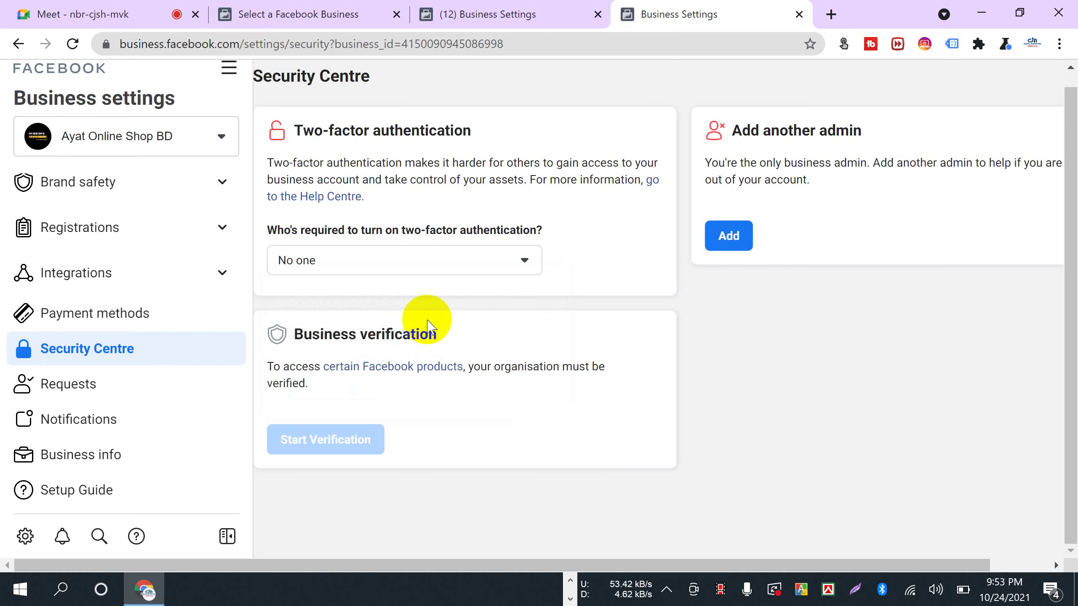
- Admit the waiting participant to the Meet call, then open the business's Apps list
{"action": "left_click", "coordinate": [106, 13]}
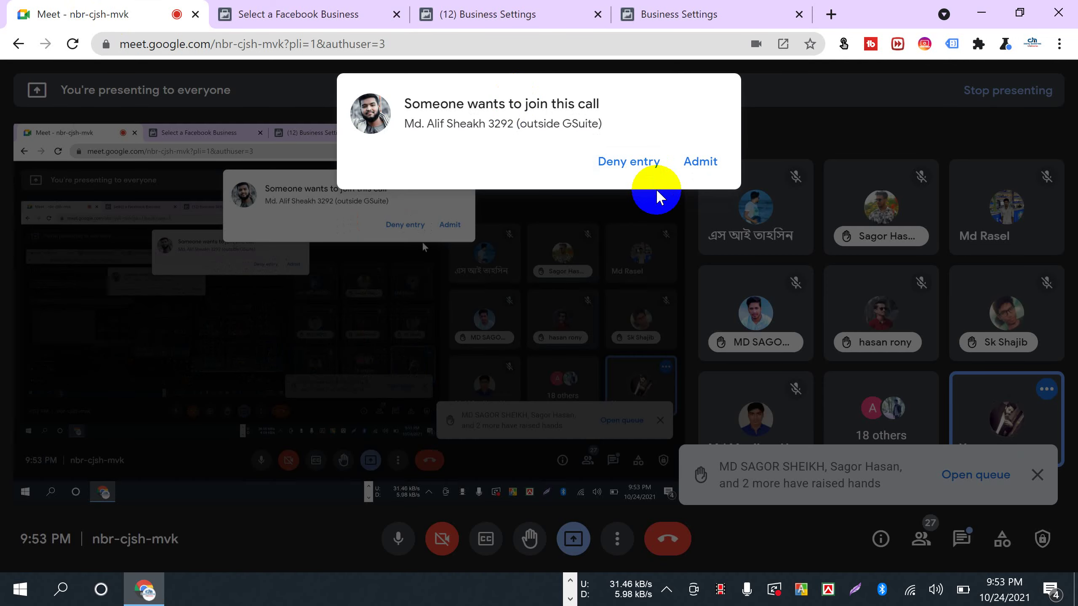
{"action": "left_click", "coordinate": [700, 161]}
{"action": "left_click", "coordinate": [664, 16]}
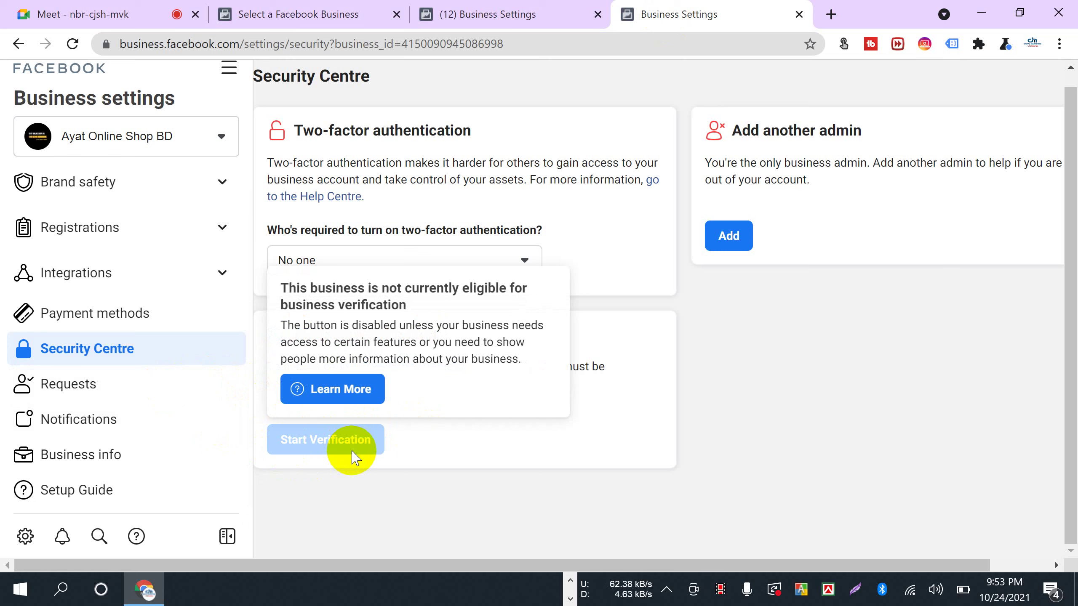
{"action": "scroll", "coordinate": [144, 428], "scroll_direction": "up", "scroll_amount": 10}
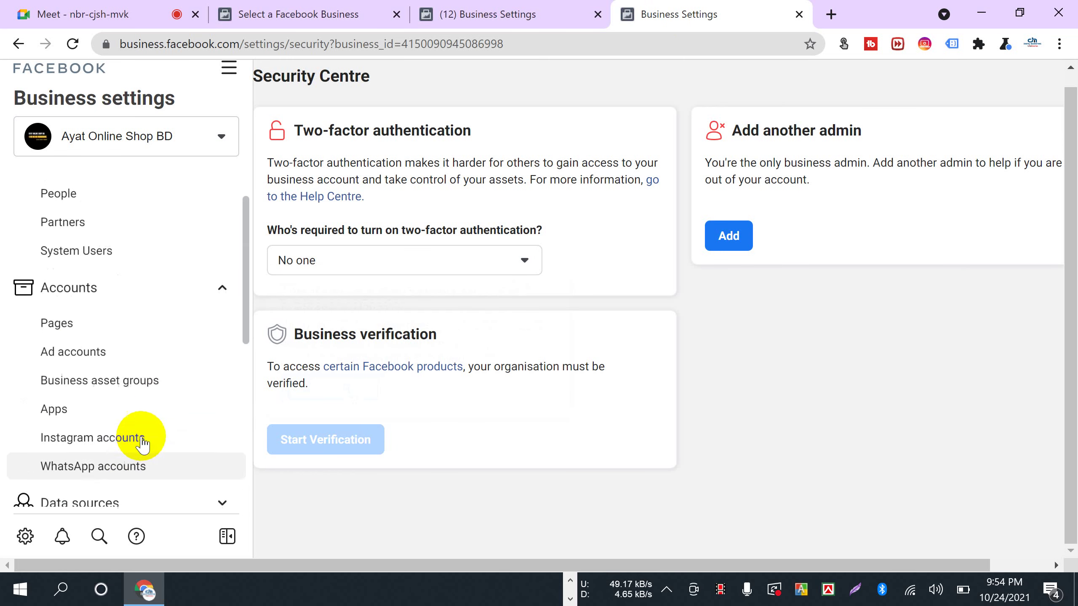
{"action": "left_click", "coordinate": [53, 458]}
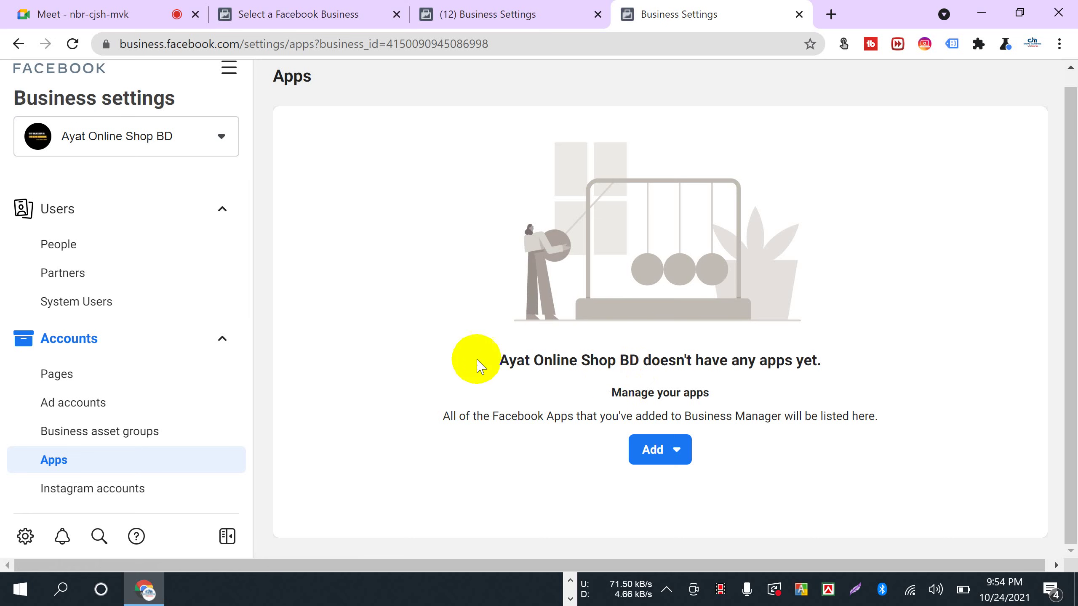
- In a new tab, enter the address developers.facebook.com/
{"action": "left_click", "coordinate": [832, 15]}
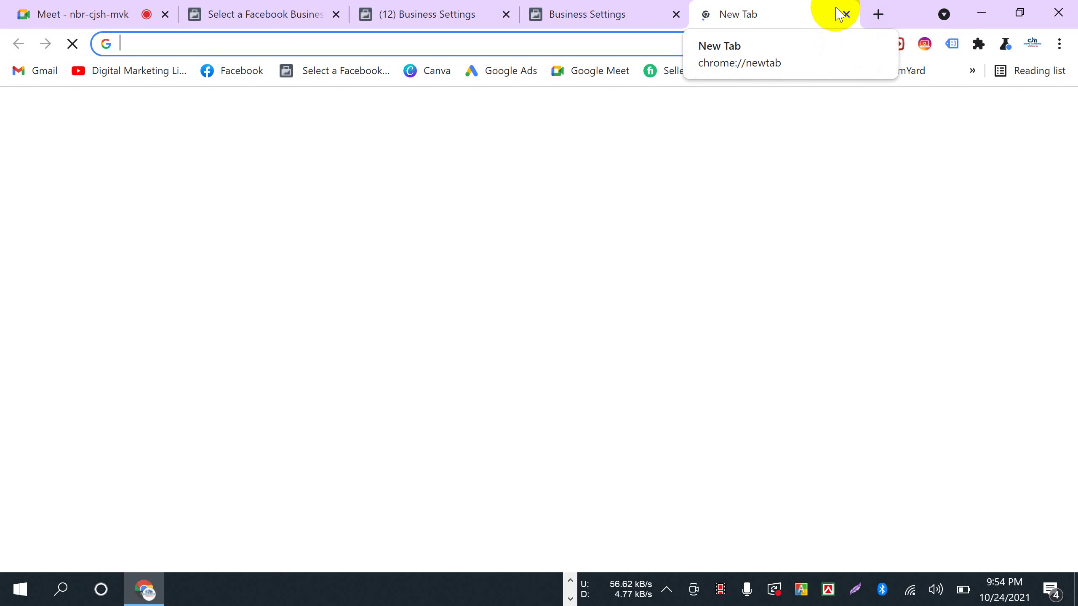
{"action": "type", "text": "dev"}
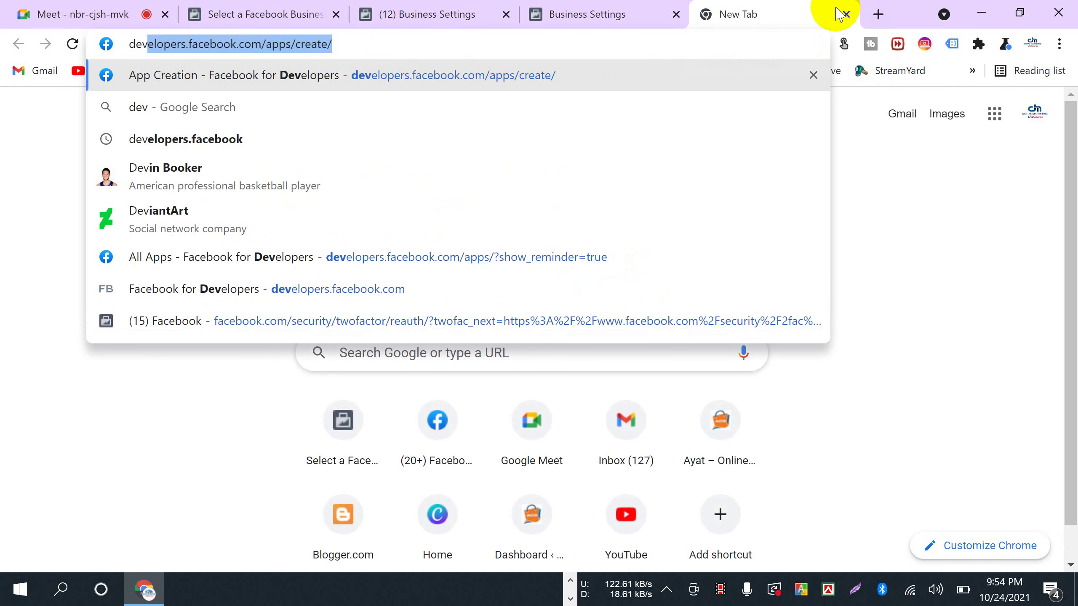
{"action": "left_click", "coordinate": [361, 41]}
{"action": "key", "text": "BackSpace"}
{"action": "key", "text": "BackSpace"}
{"action": "key", "text": "BackSpace"}
{"action": "key", "text": "BackSpace"}
{"action": "key", "text": "BackSpace"}
{"action": "key", "text": "BackSpace"}
{"action": "key", "text": "BackSpace"}
{"action": "key", "text": "BackSpace"}
{"action": "key", "text": "BackSpace"}
{"action": "key", "text": "BackSpace"}
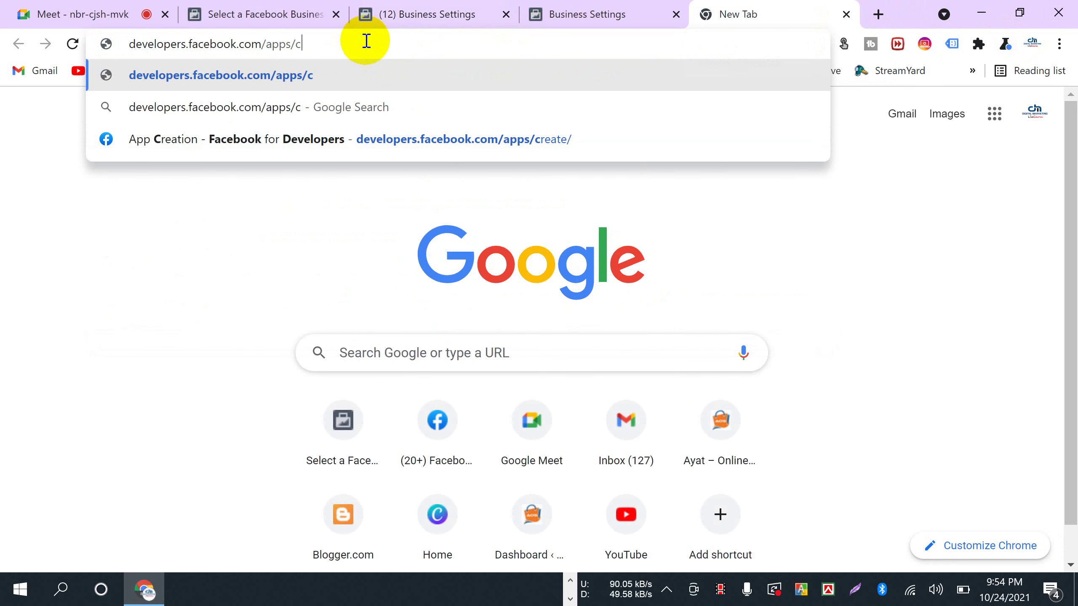
{"action": "key", "text": "BackSpace"}
{"action": "key", "text": "BackSpace"}
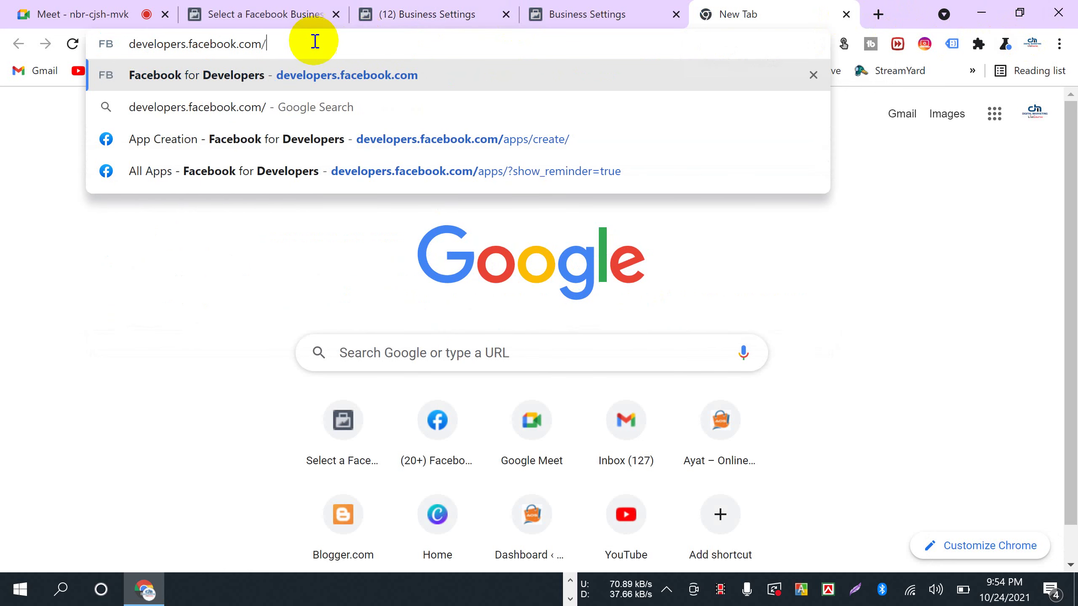
- Copy the developers.facebook.com/ address and bring the Meet call back to the front
{"action": "left_click_drag", "start_coordinate": [281, 41], "coordinate": [9, 42]}
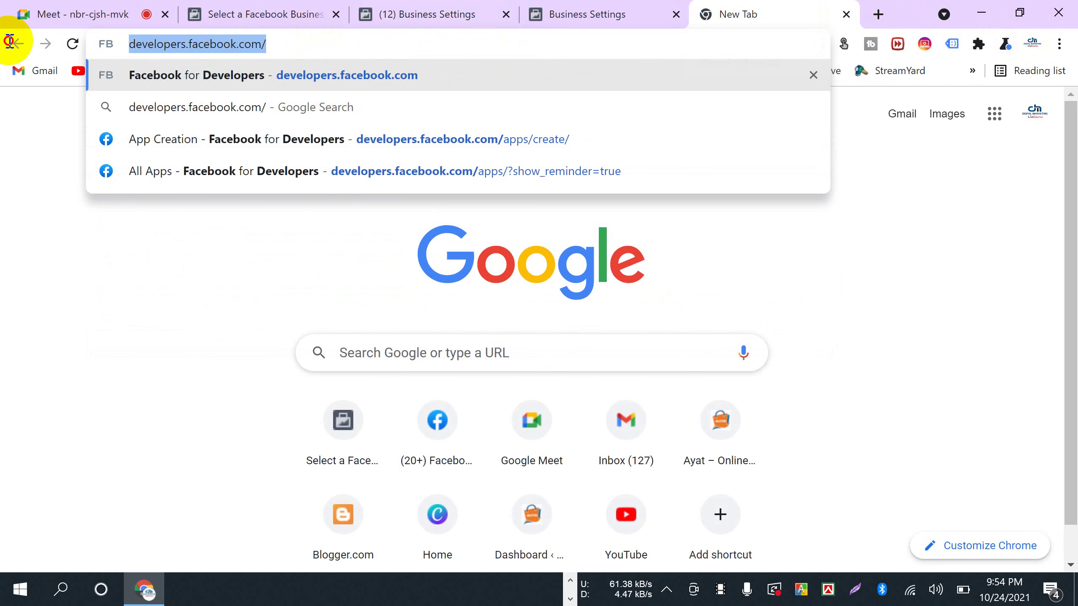
{"action": "right_click", "coordinate": [178, 48]}
{"action": "left_click", "coordinate": [216, 137]}
{"action": "left_click", "coordinate": [106, 16]}
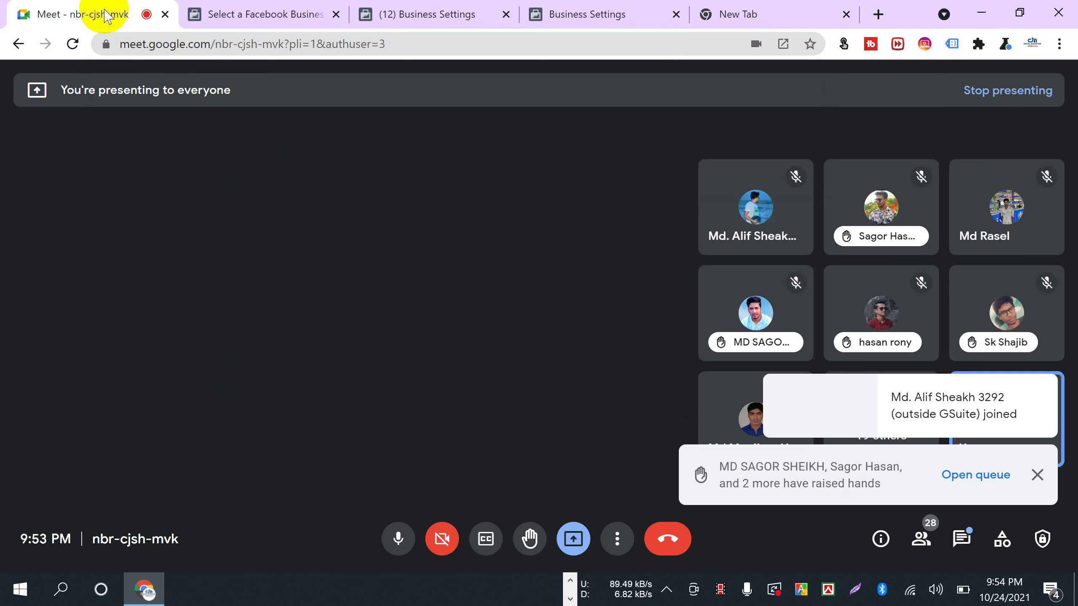
{"action": "left_click", "coordinate": [958, 538]}
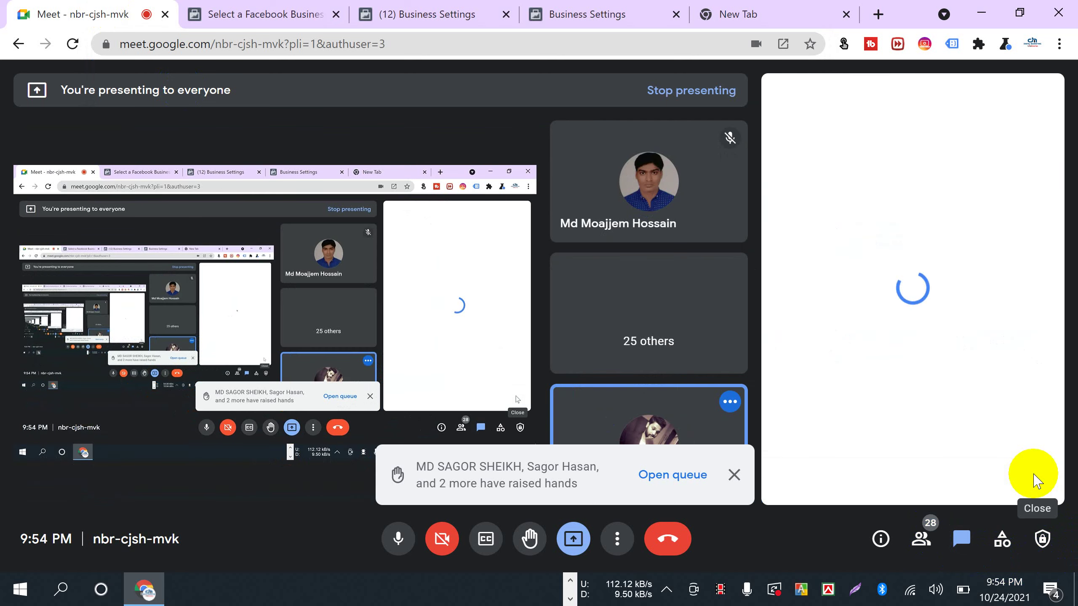
{"action": "right_click", "coordinate": [847, 468]}
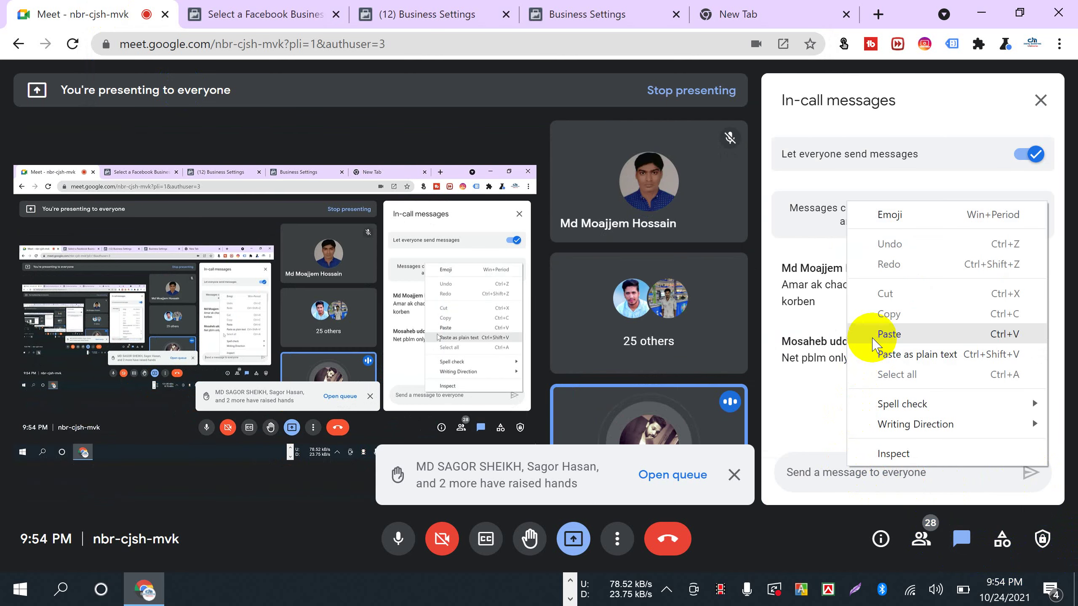
{"action": "left_click", "coordinate": [874, 336]}
{"action": "left_click", "coordinate": [1030, 470]}
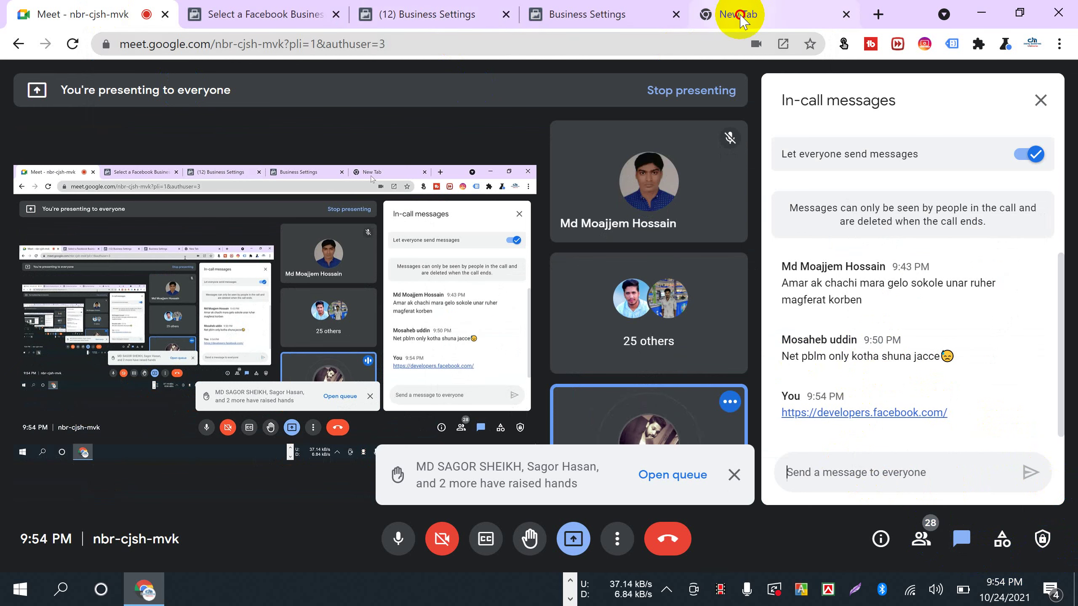
{"action": "left_click", "coordinate": [739, 19]}
{"action": "left_click", "coordinate": [286, 44]}
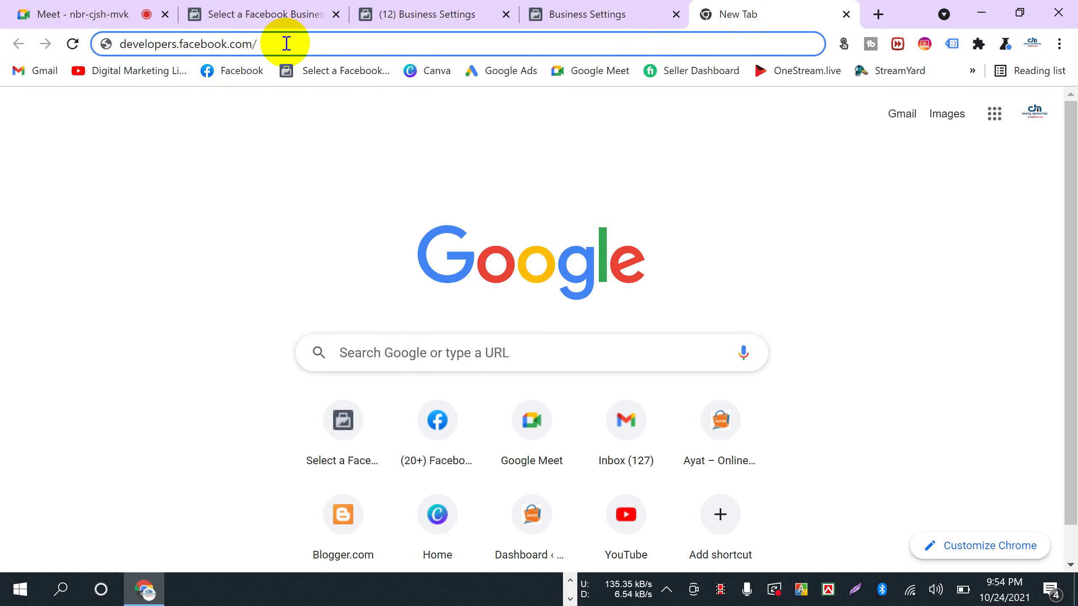
- Load developers.facebook.com in the new tab, briefly checking the Business Settings apps page
{"action": "key", "text": "Return"}
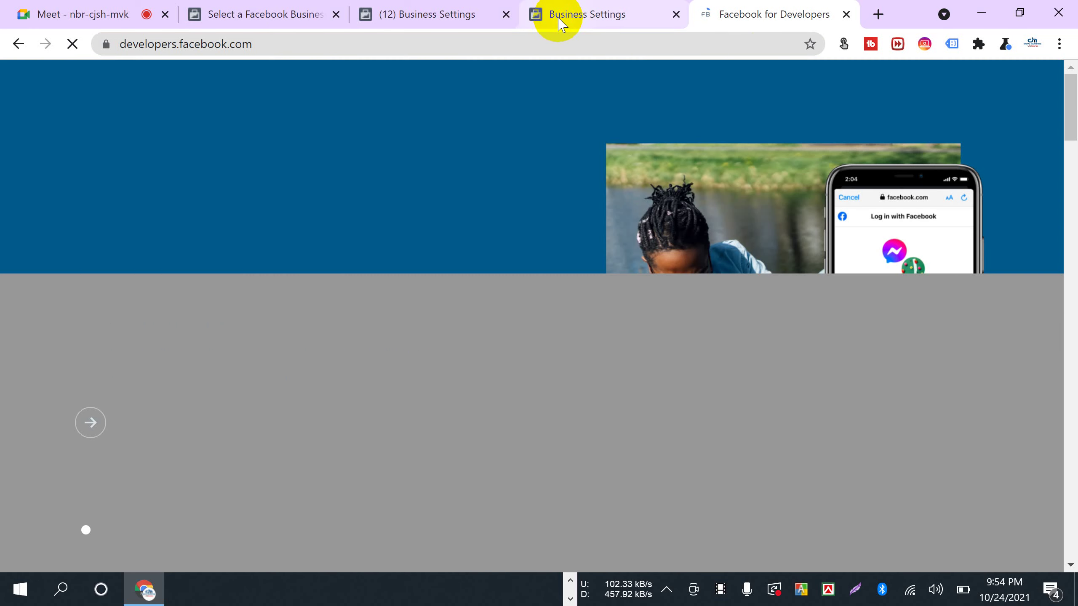
{"action": "left_click", "coordinate": [558, 19]}
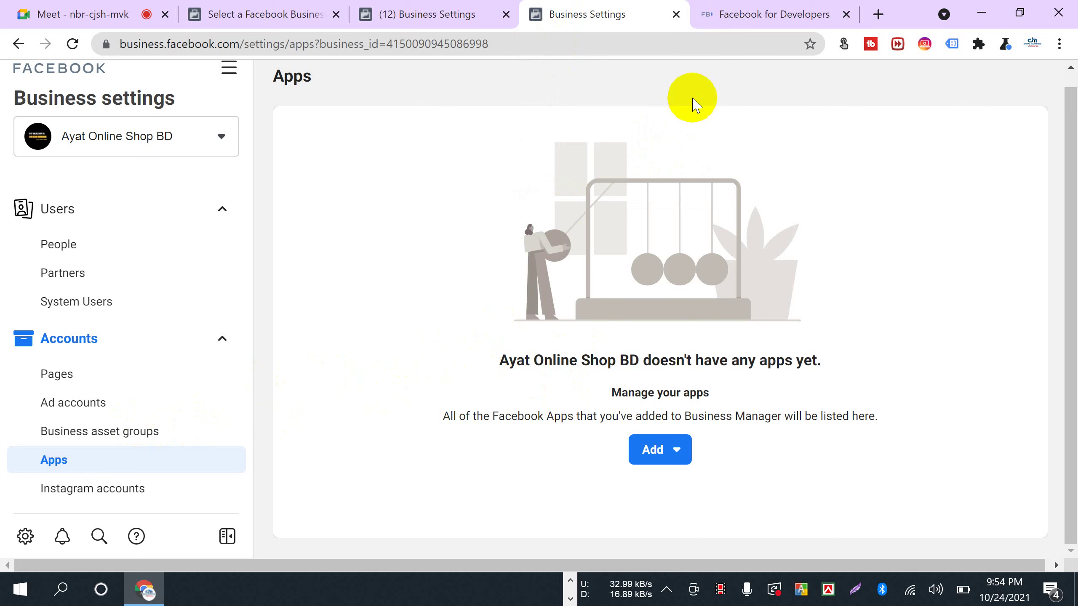
{"action": "left_click", "coordinate": [757, 13]}
{"action": "scroll", "coordinate": [145, 344], "scroll_direction": "down", "scroll_amount": 6}
{"action": "scroll", "coordinate": [178, 356], "scroll_direction": "up", "scroll_amount": 6}
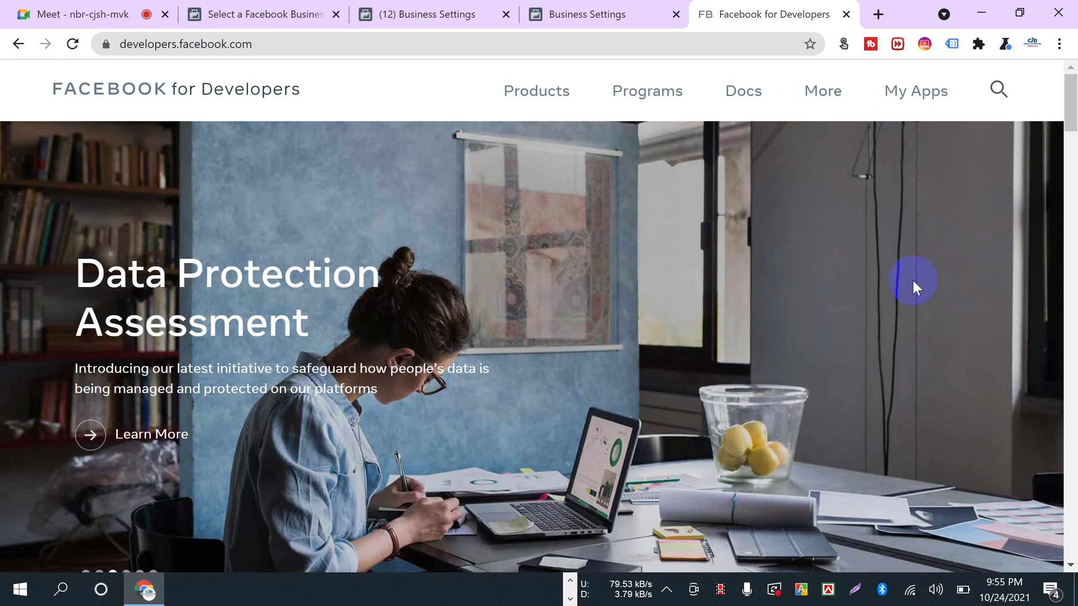
{"action": "scroll", "coordinate": [282, 381], "scroll_direction": "down", "scroll_amount": 2}
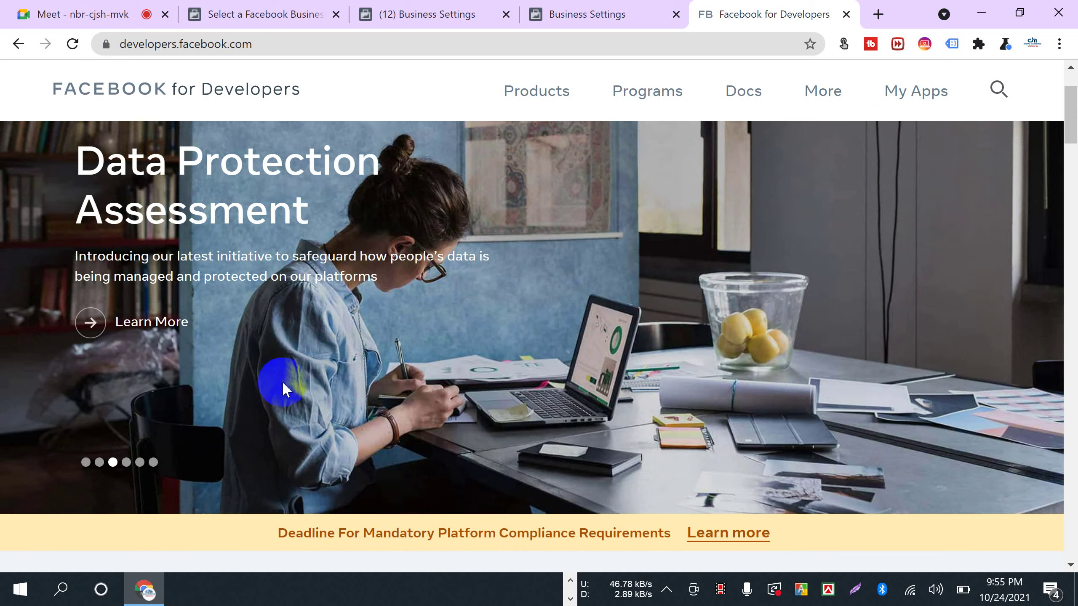
{"action": "scroll", "coordinate": [383, 448], "scroll_direction": "up", "scroll_amount": 2}
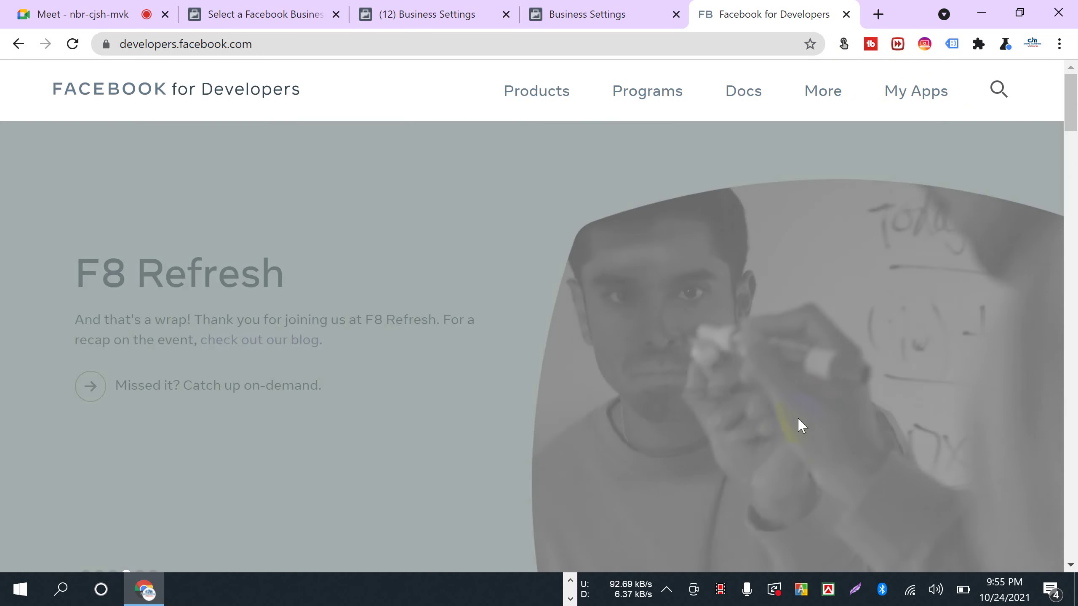
{"action": "left_click", "coordinate": [816, 426]}
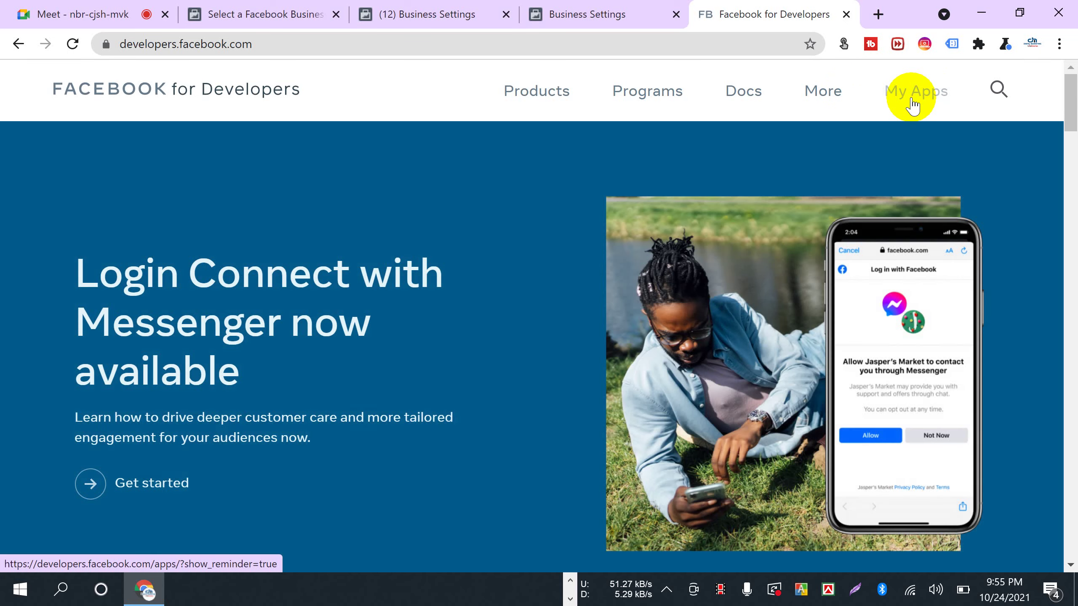
- Open My Apps to view the five existing apps, including the Conversions API Application
{"action": "left_click", "coordinate": [912, 106]}
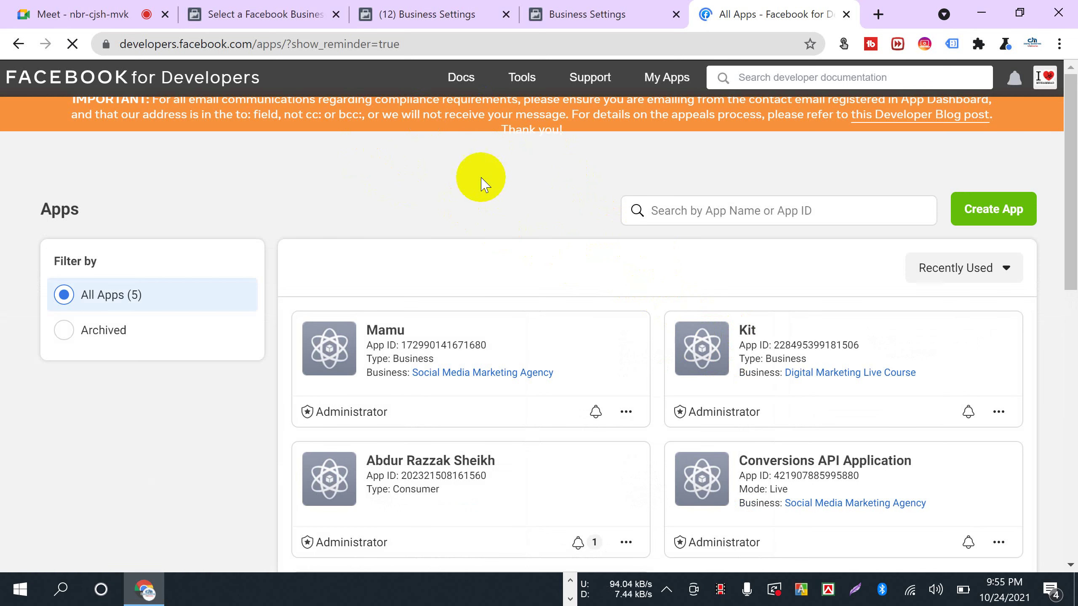
{"action": "scroll", "coordinate": [638, 424], "scroll_direction": "down", "scroll_amount": 3}
{"action": "scroll", "coordinate": [586, 407], "scroll_direction": "down", "scroll_amount": 2}
{"action": "scroll", "coordinate": [551, 403], "scroll_direction": "up", "scroll_amount": 5}
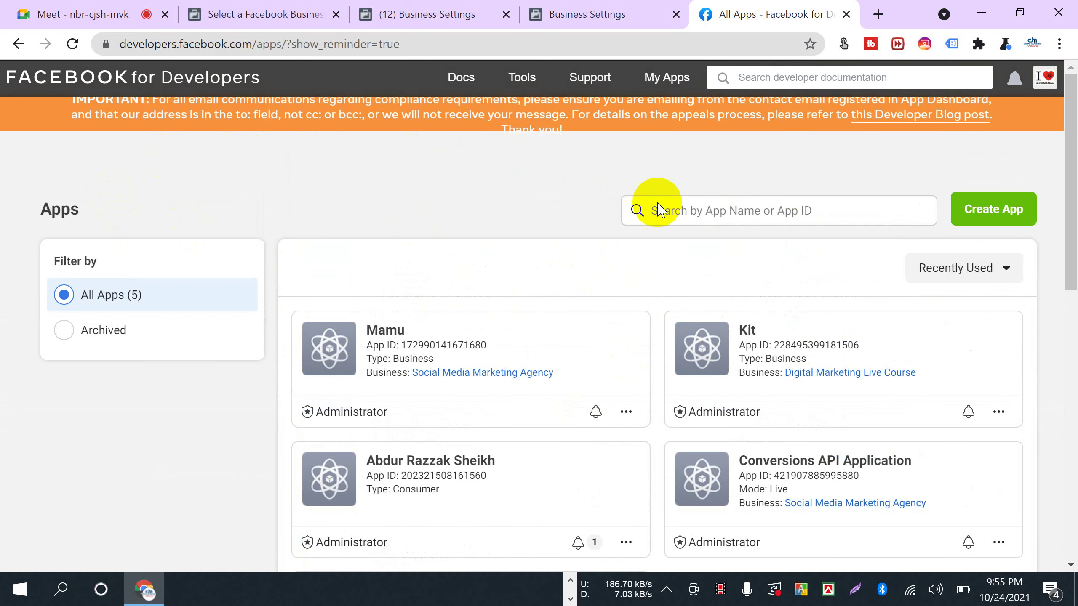
{"action": "left_click", "coordinate": [990, 212]}
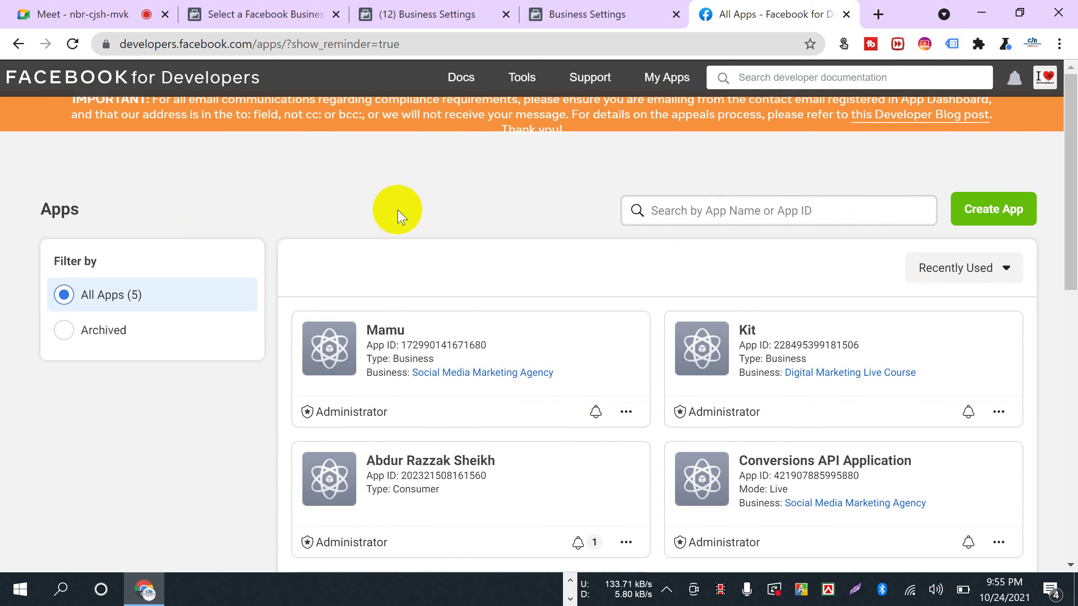
{"action": "left_click", "coordinate": [220, 64]}
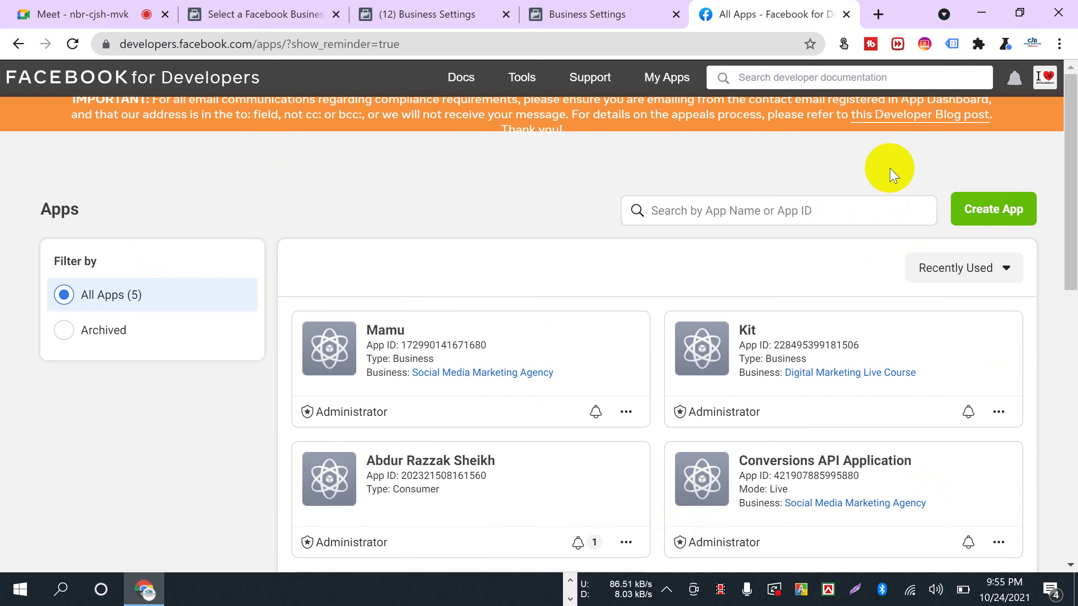
{"action": "left_click", "coordinate": [975, 226]}
- Start a new app, choose the Business app type and continue to the details form
{"action": "left_click", "coordinate": [993, 220]}
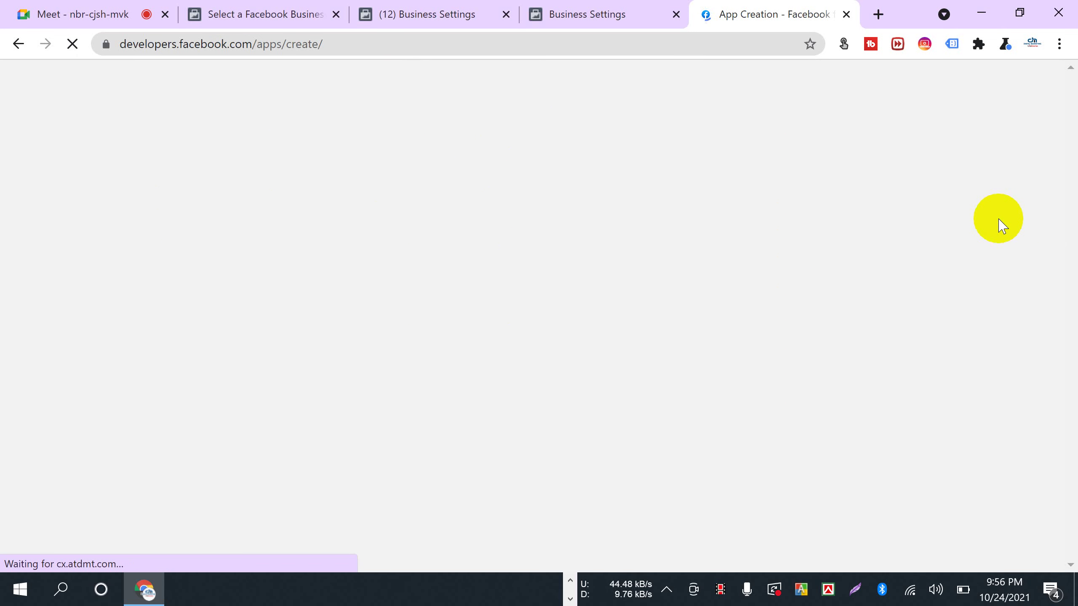
{"action": "scroll", "coordinate": [412, 383], "scroll_direction": "down", "scroll_amount": 3}
{"action": "scroll", "coordinate": [466, 238], "scroll_direction": "up", "scroll_amount": 4}
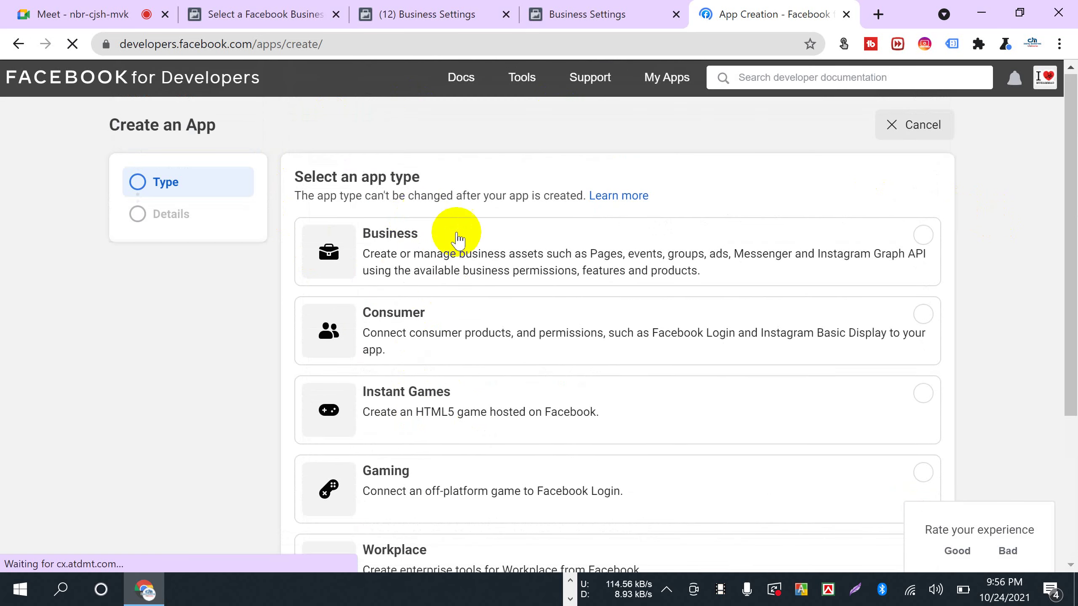
{"action": "left_click", "coordinate": [466, 255]}
{"action": "scroll", "coordinate": [466, 255], "scroll_direction": "down", "scroll_amount": 5}
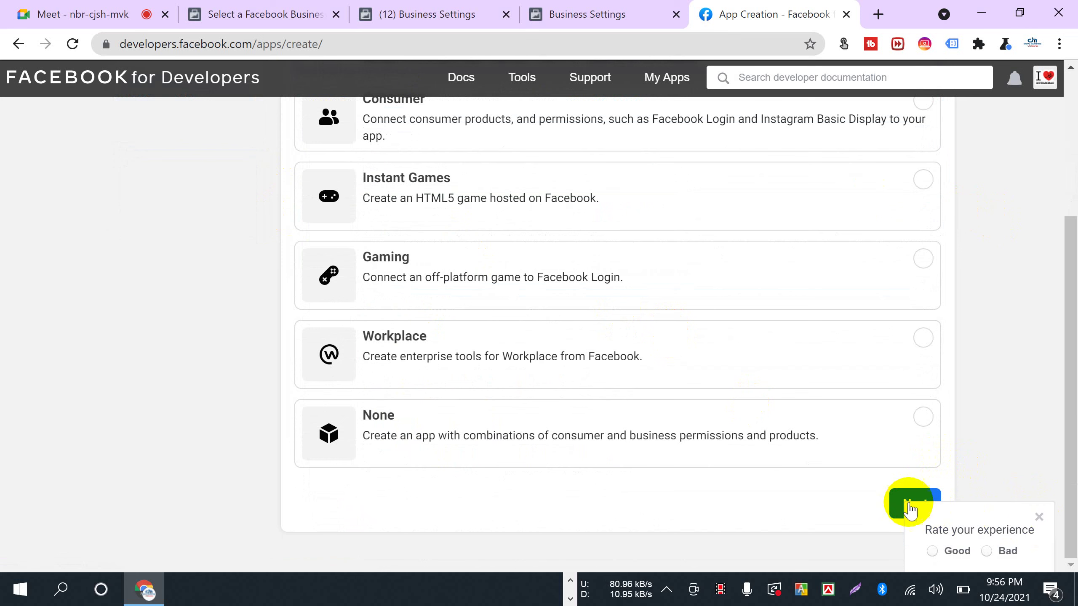
{"action": "left_click", "coordinate": [894, 504]}
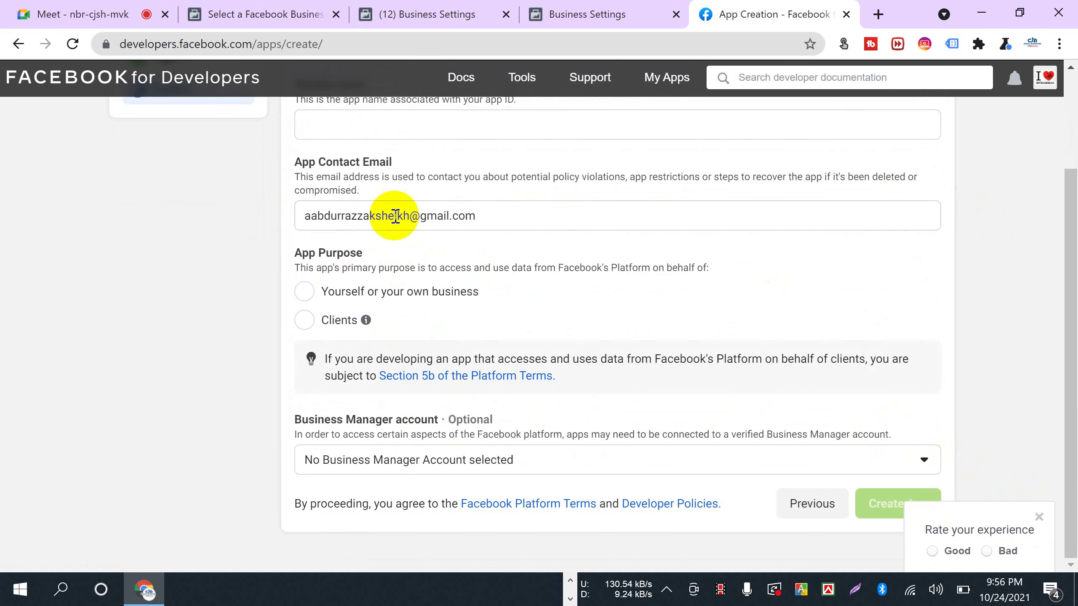
- Decline the waiting Meet participant, then set App Purpose to 'Yourself or your own business'
{"action": "left_click", "coordinate": [75, 5]}
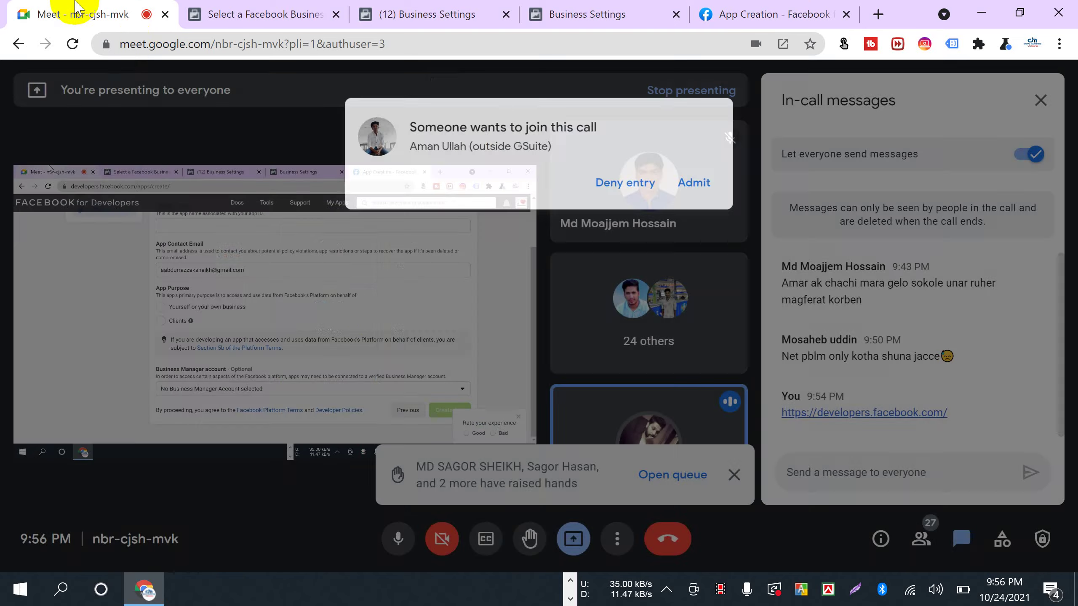
{"action": "left_click", "coordinate": [611, 162]}
{"action": "left_click", "coordinate": [602, 14]}
{"action": "left_click", "coordinate": [780, 15]}
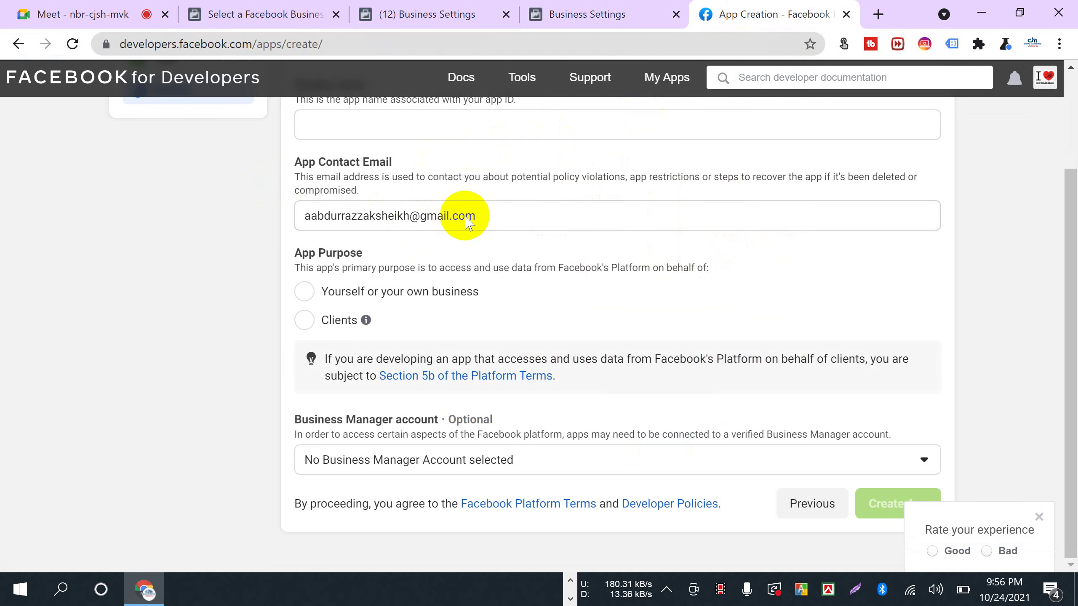
{"action": "left_click", "coordinate": [309, 294]}
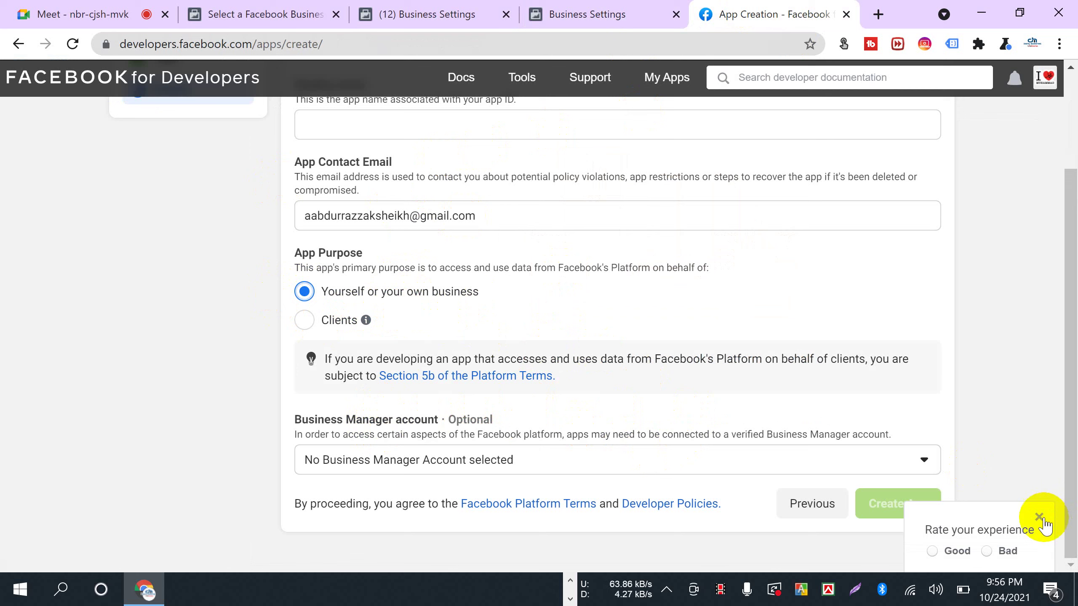
{"action": "scroll", "coordinate": [526, 382], "scroll_direction": "up", "scroll_amount": 3}
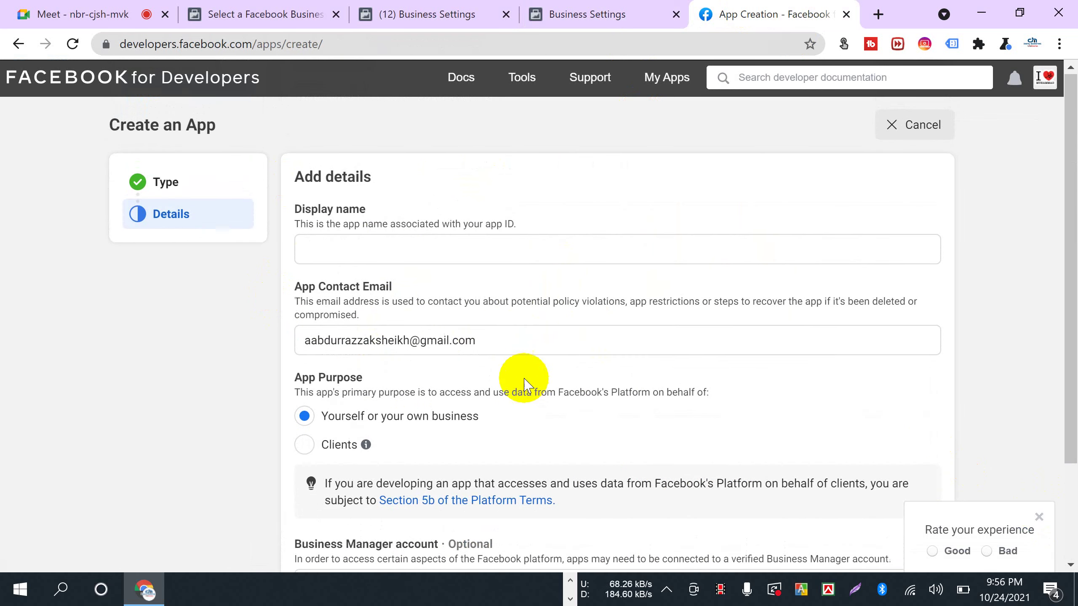
- Enter 'Ayat Apps' as the new app's display name
{"action": "left_click_drag", "start_coordinate": [296, 208], "coordinate": [399, 222]}
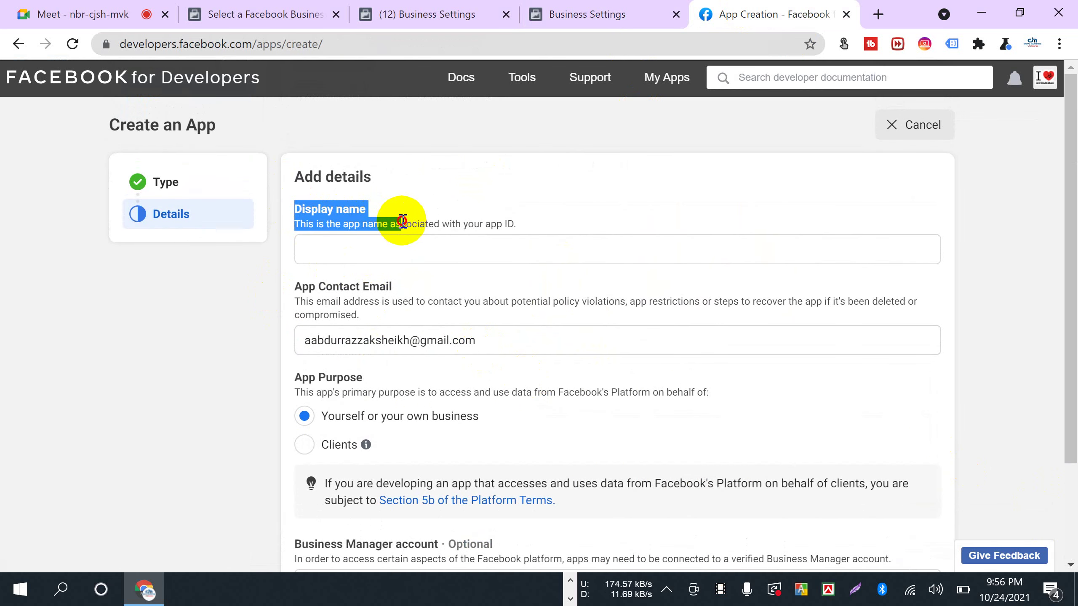
{"action": "left_click", "coordinate": [367, 246]}
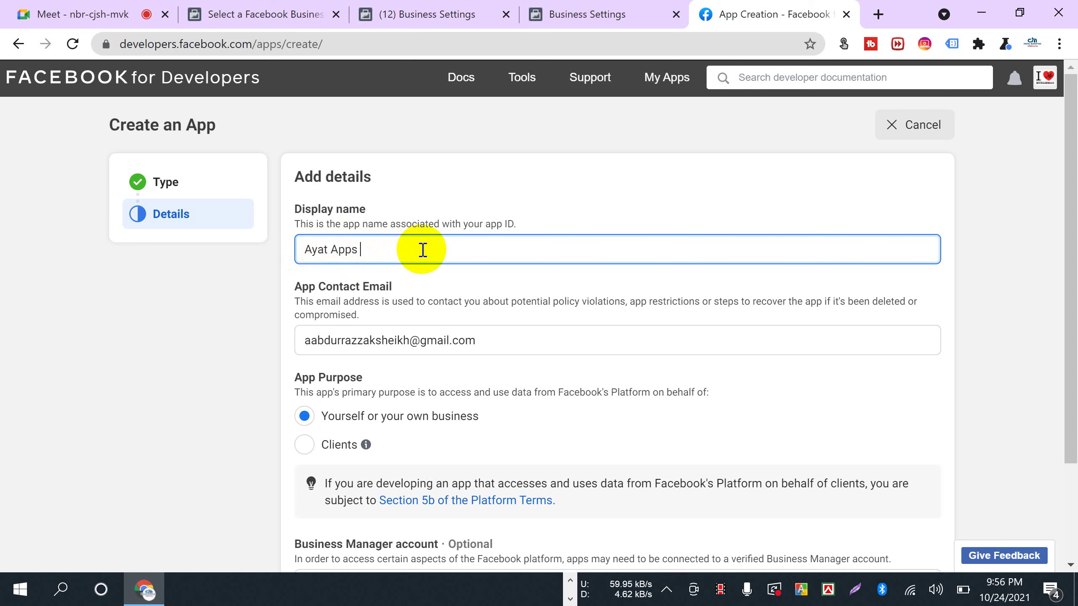
{"action": "scroll", "coordinate": [423, 243], "scroll_direction": "down", "scroll_amount": 3}
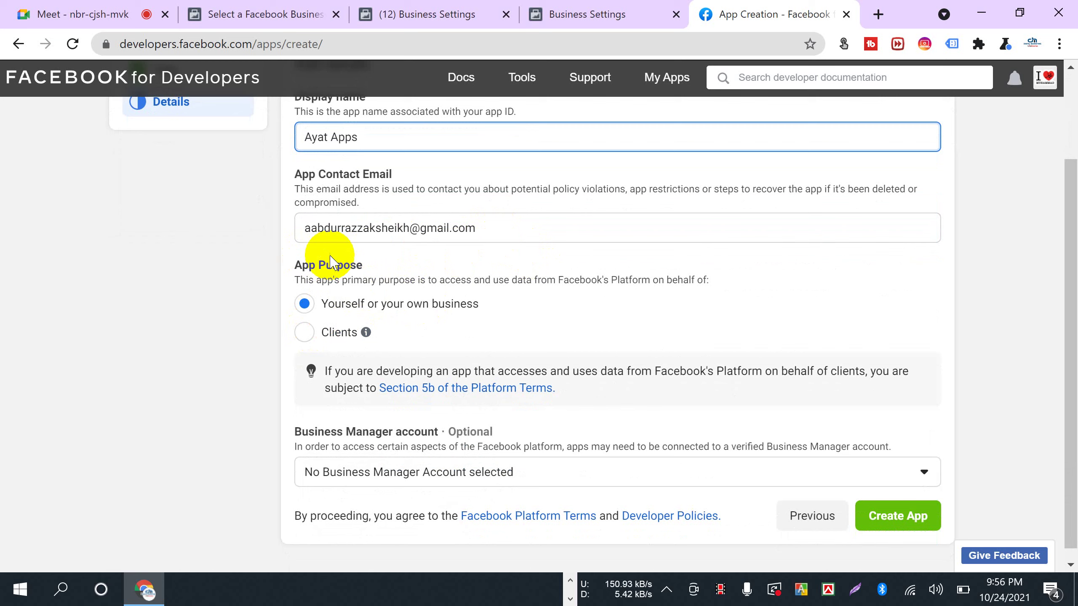
{"action": "scroll", "coordinate": [284, 265], "scroll_direction": "down", "scroll_amount": 1}
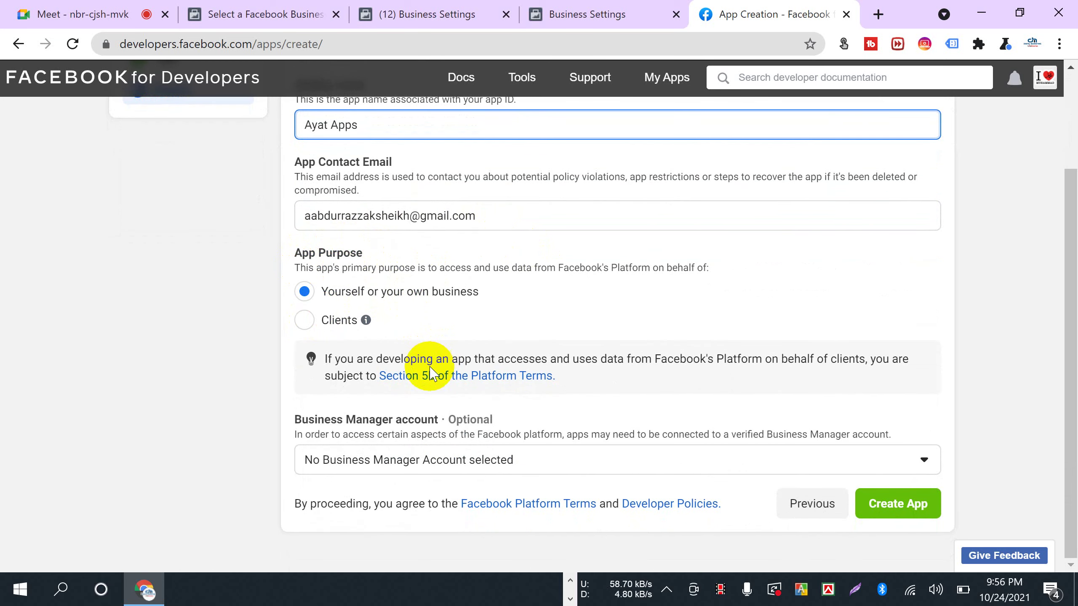
- Create the app, confirming with the account password
{"action": "left_click", "coordinate": [888, 508]}
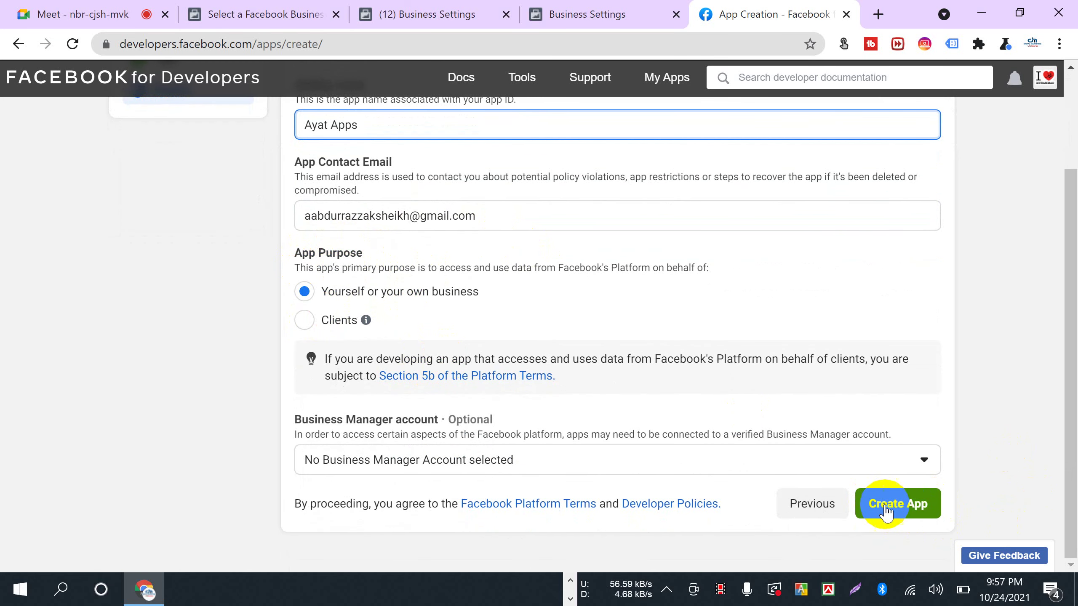
{"action": "left_click", "coordinate": [896, 514]}
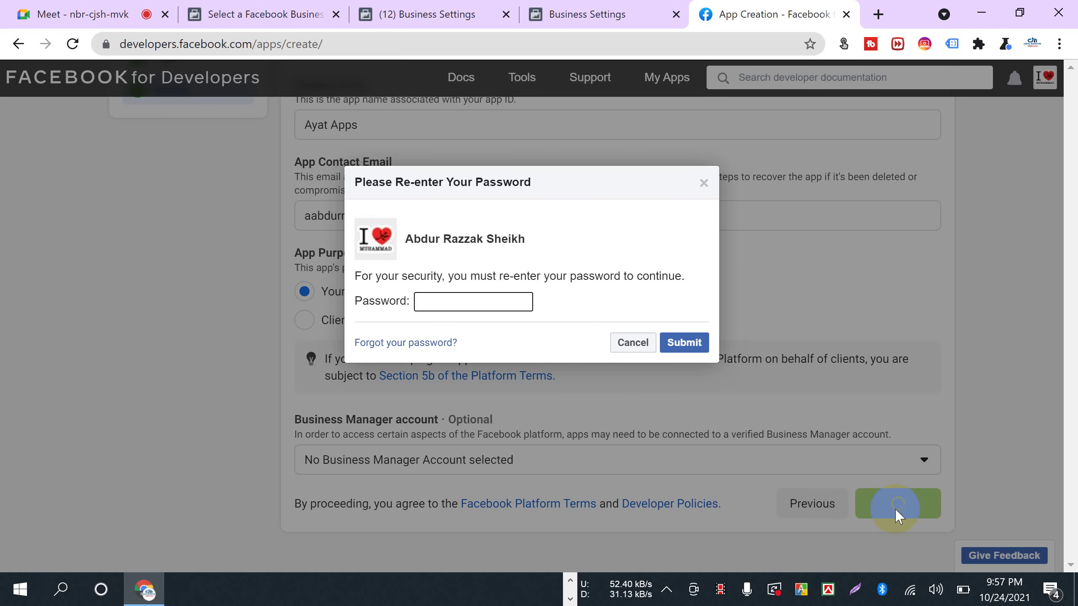
{"action": "left_click", "coordinate": [467, 297]}
{"action": "type", "text": "•••"}
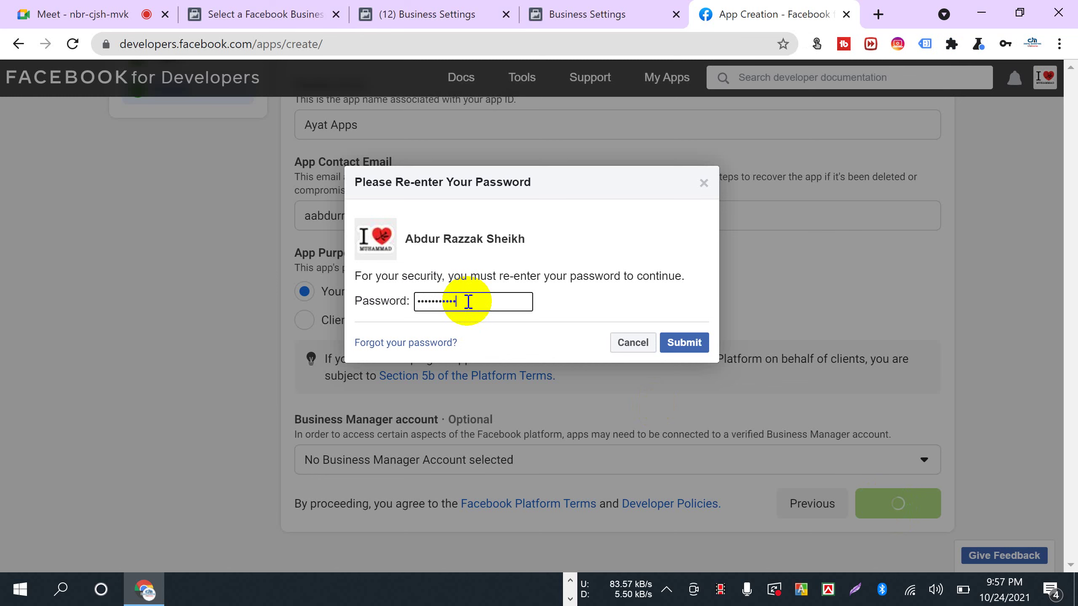
{"action": "key", "text": "Return"}
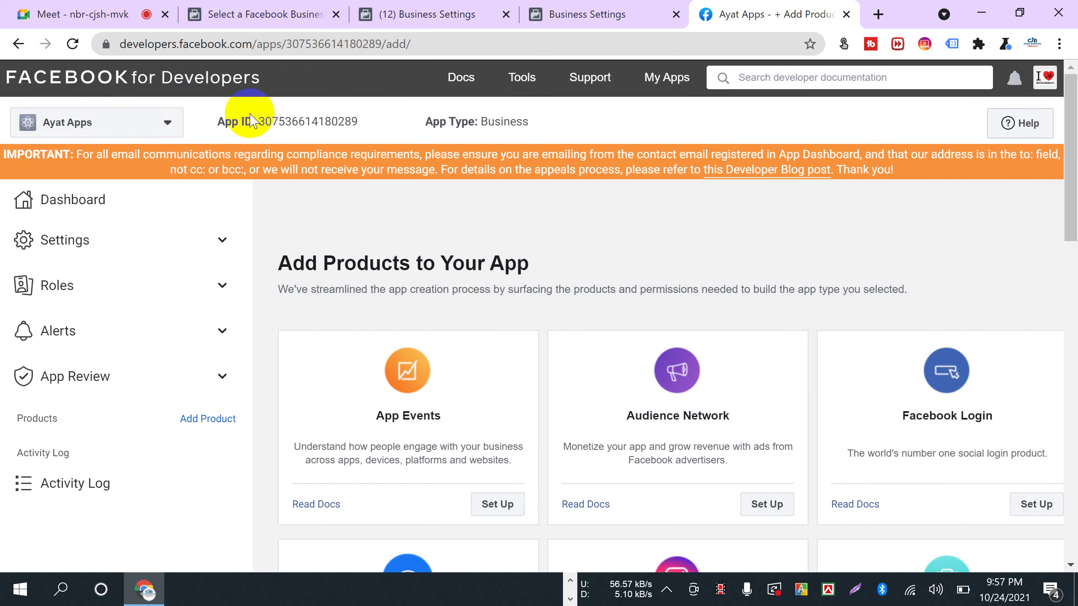
- Copy the Ayat Apps app ID and choose to connect an app ID in Business Settings Apps
{"action": "left_click_drag", "start_coordinate": [218, 122], "coordinate": [340, 136]}
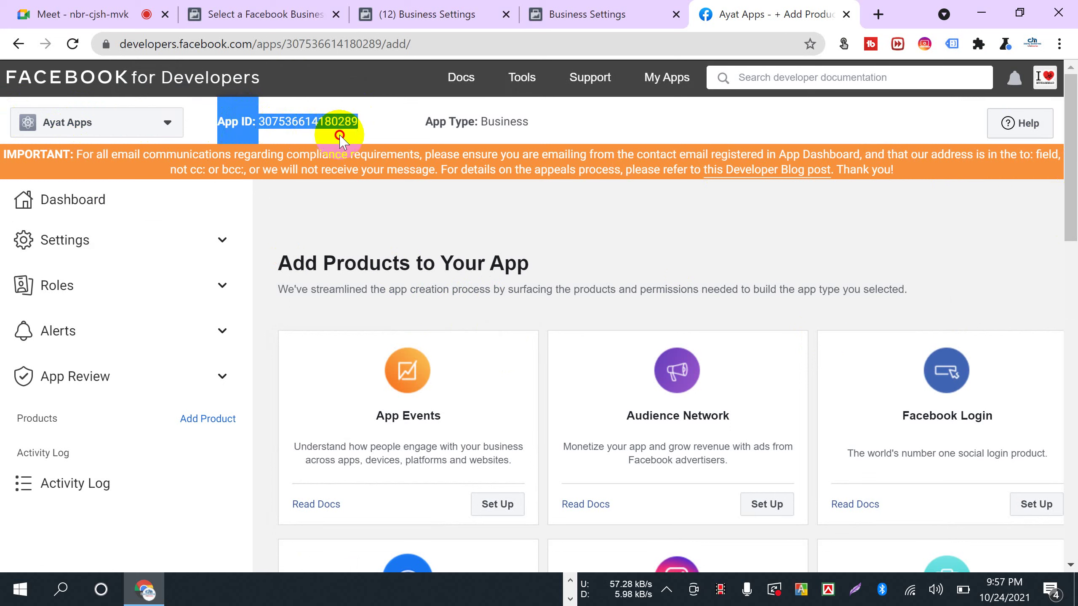
{"action": "left_click", "coordinate": [342, 140]}
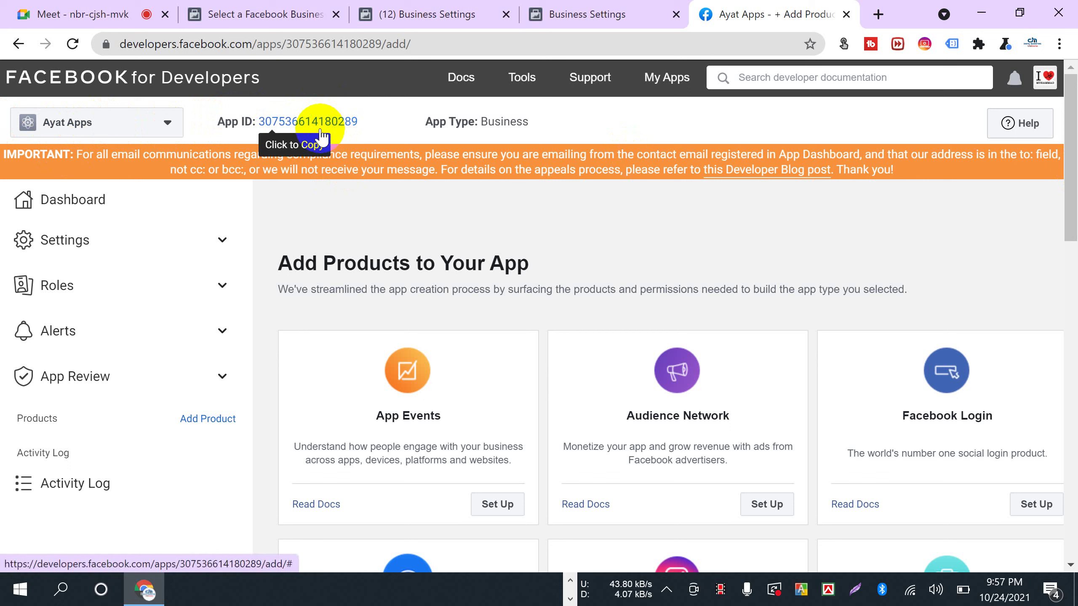
{"action": "left_click", "coordinate": [566, 16]}
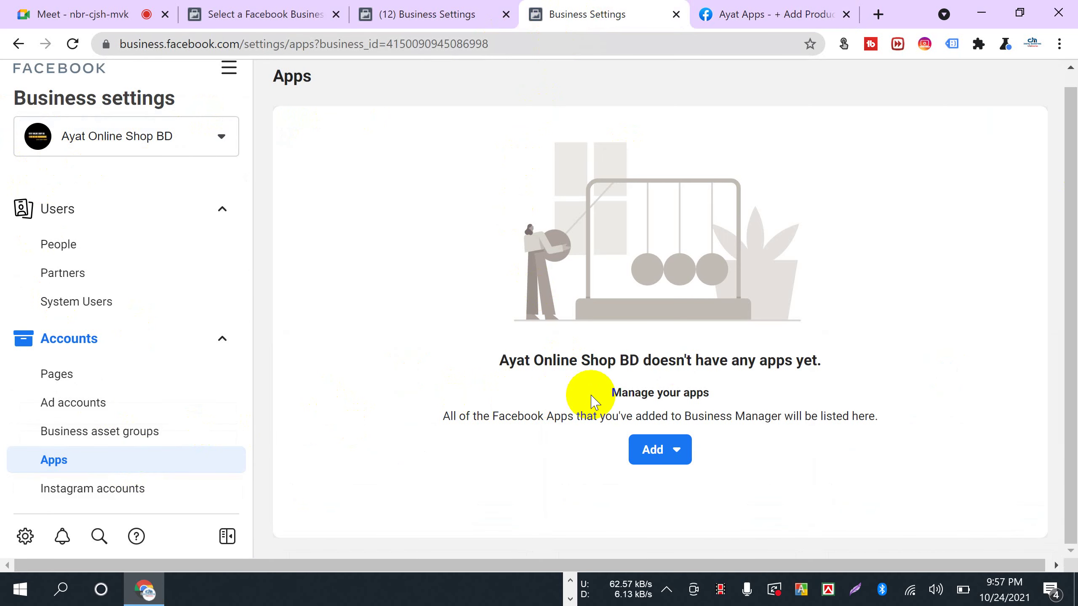
{"action": "left_click", "coordinate": [657, 454]}
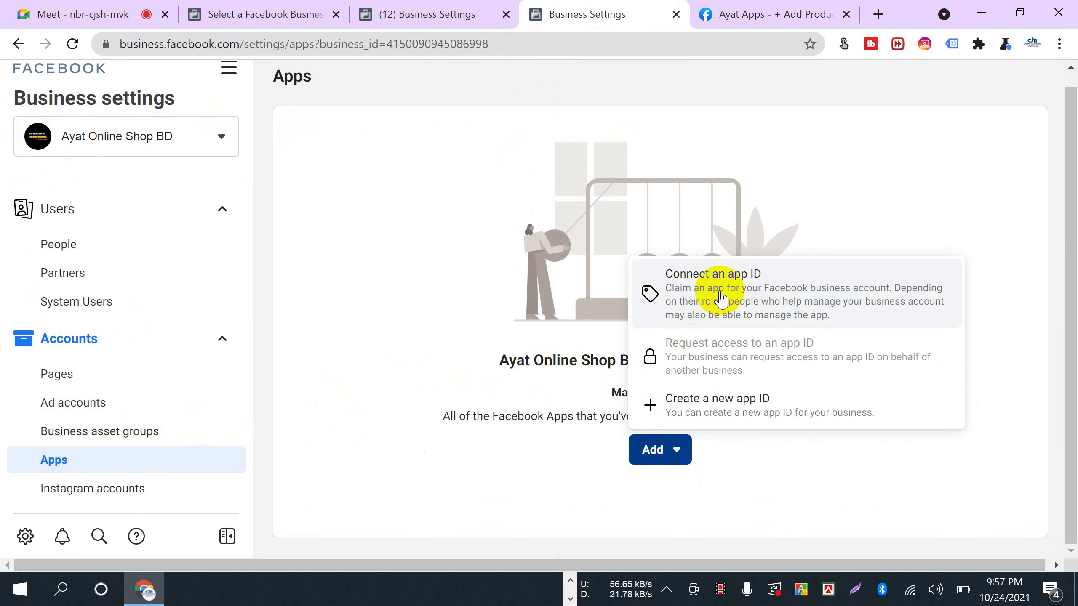
{"action": "left_click", "coordinate": [757, 294]}
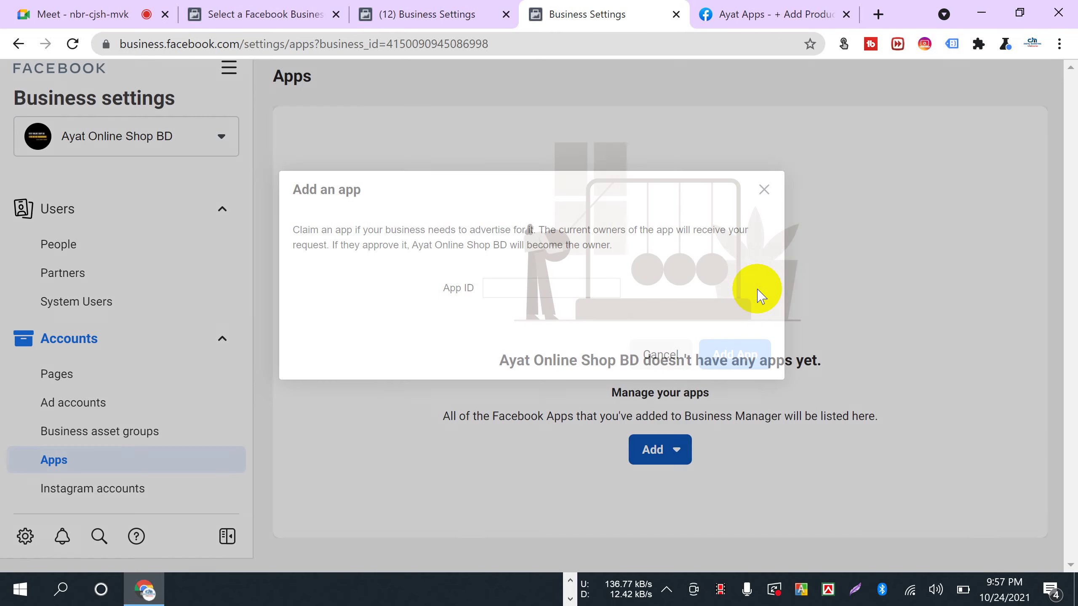
- Paste the app ID to add Ayat Apps, accept the approval and reload the Apps page
{"action": "left_click", "coordinate": [748, 31]}
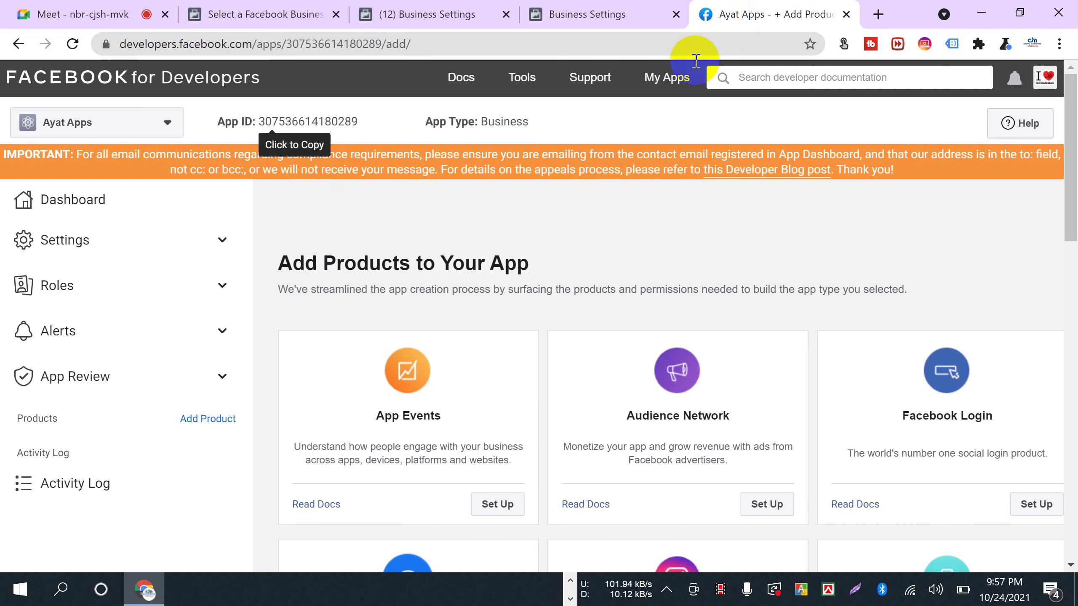
{"action": "left_click", "coordinate": [556, 17]}
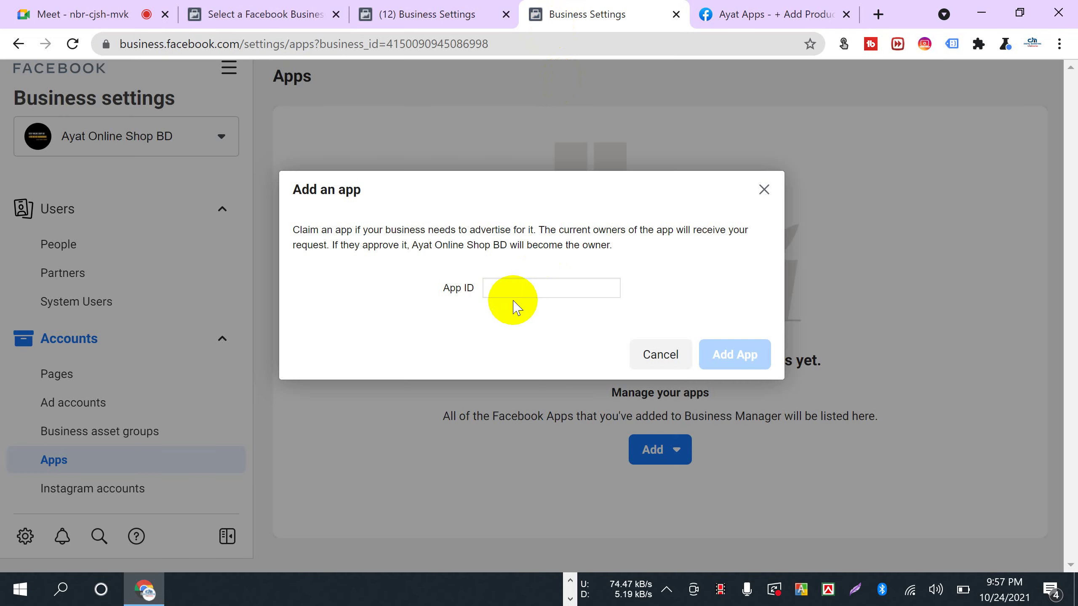
{"action": "right_click", "coordinate": [511, 290]}
{"action": "left_click", "coordinate": [548, 415]}
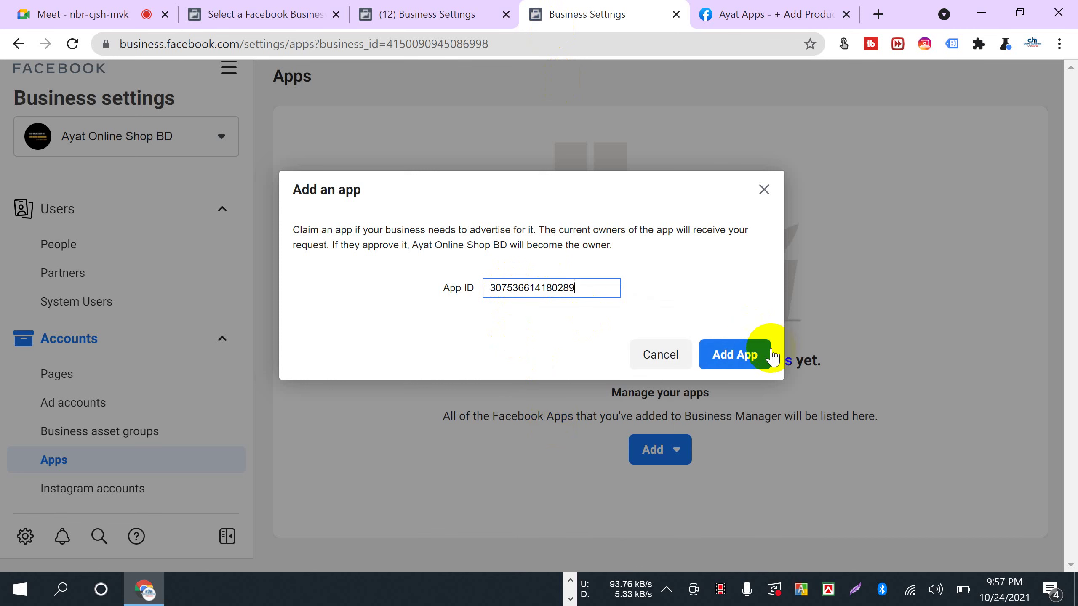
{"action": "left_click", "coordinate": [740, 358]}
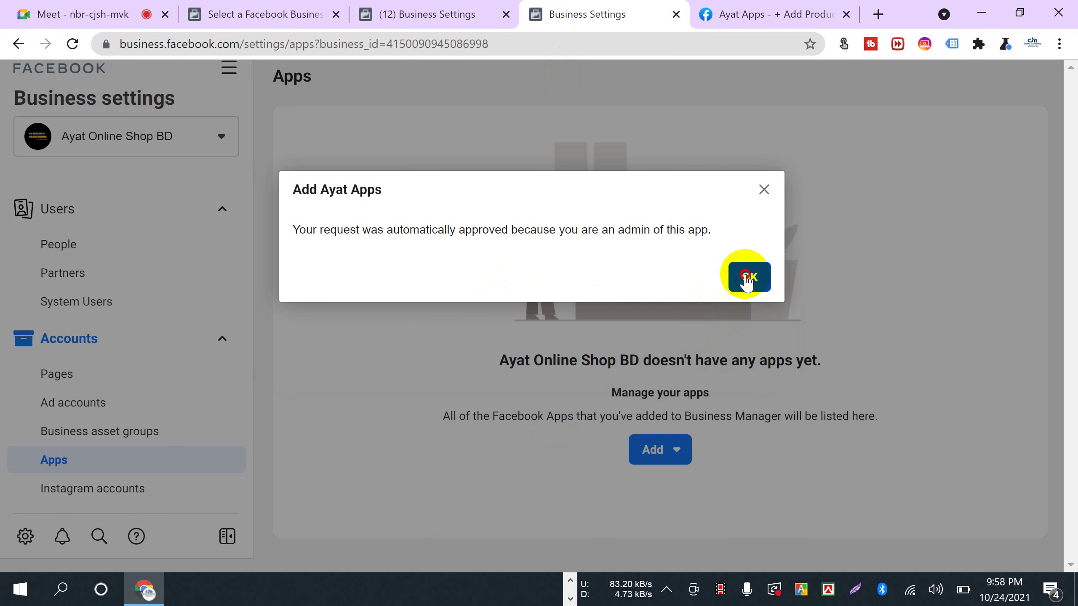
{"action": "left_click", "coordinate": [746, 276]}
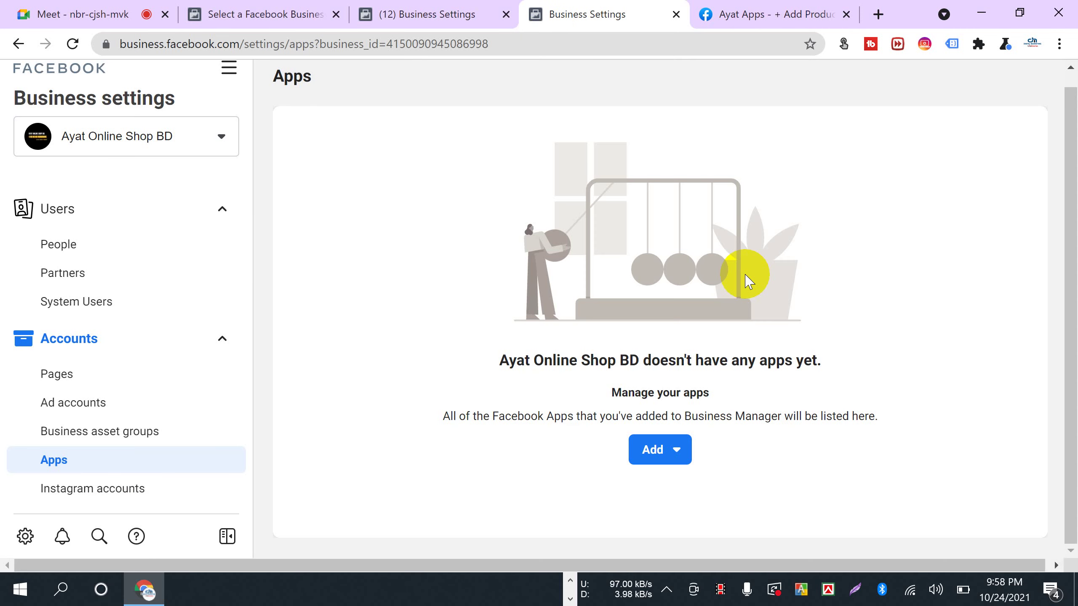
{"action": "left_click", "coordinate": [72, 44]}
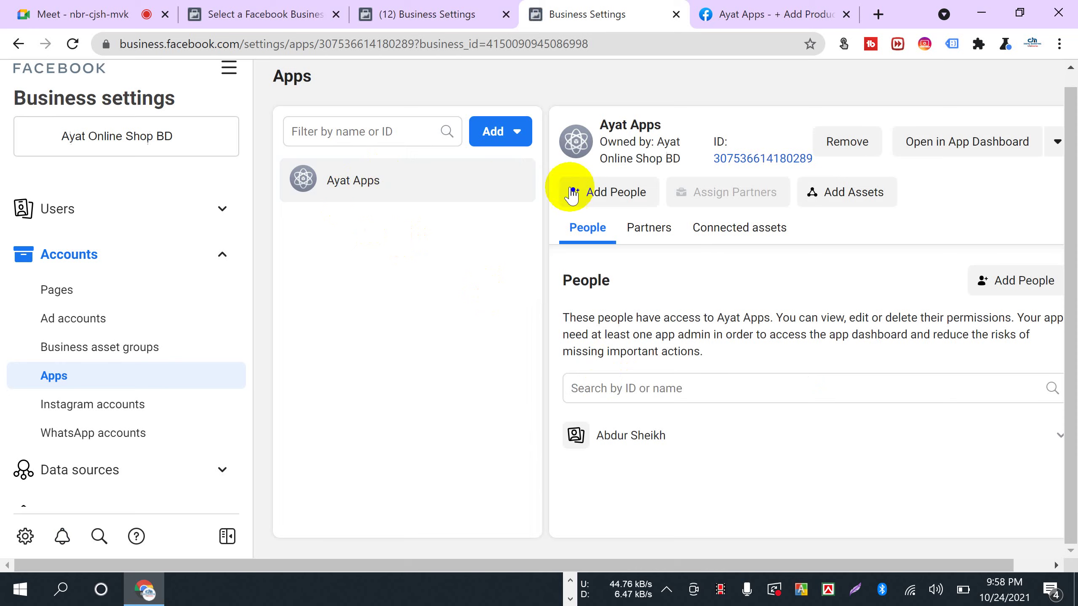
- Assign both people, including the Conversions API System User, View insights, Develop and Manage app access
{"action": "left_click", "coordinate": [610, 194]}
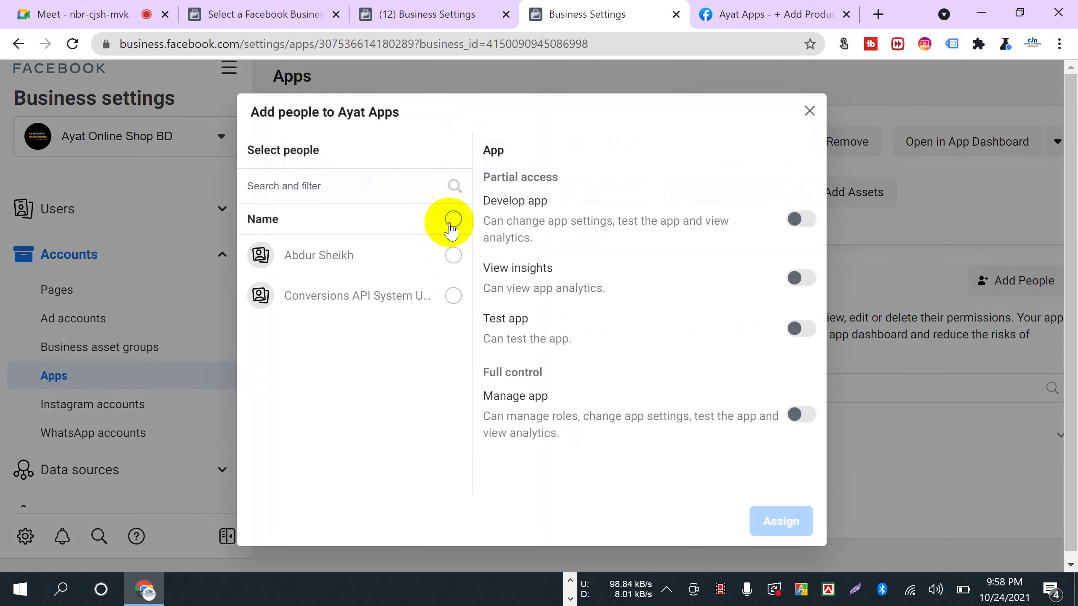
{"action": "left_click", "coordinate": [452, 219]}
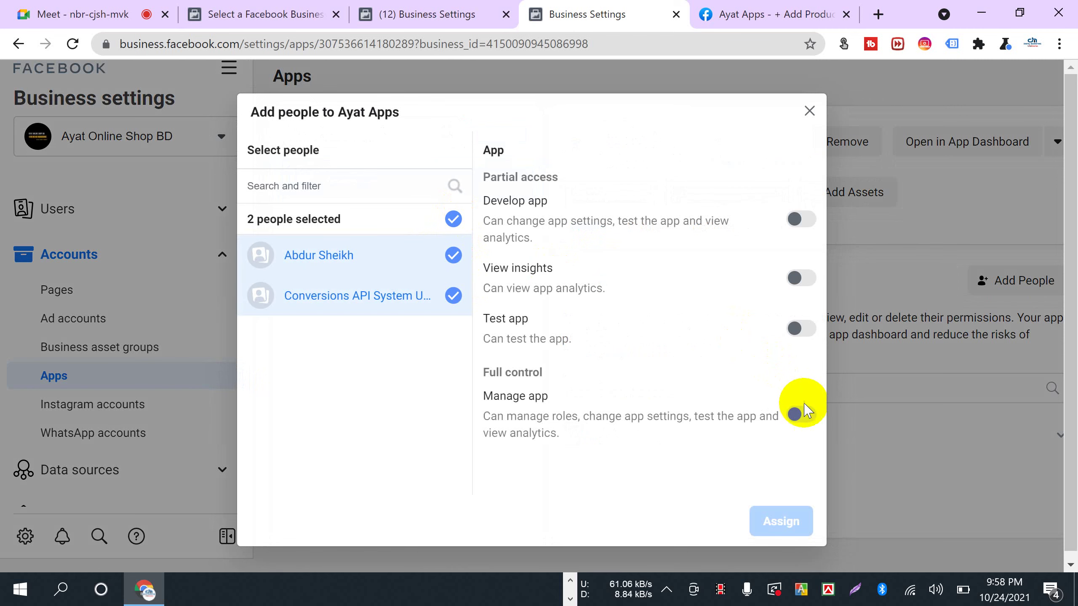
{"action": "left_click", "coordinate": [801, 278]}
{"action": "left_click", "coordinate": [801, 219]}
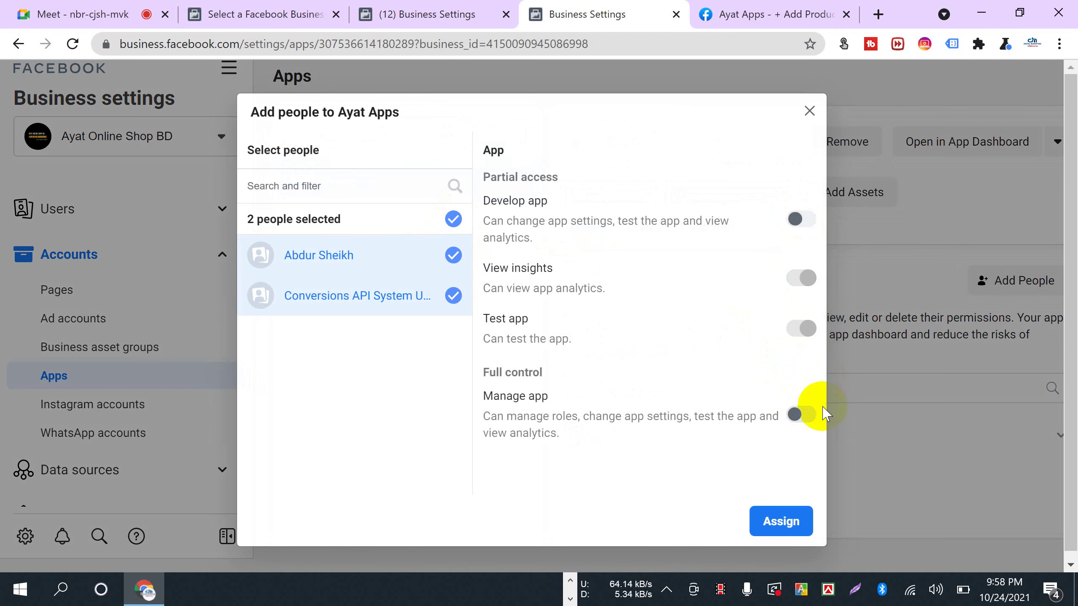
{"action": "left_click", "coordinate": [766, 517]}
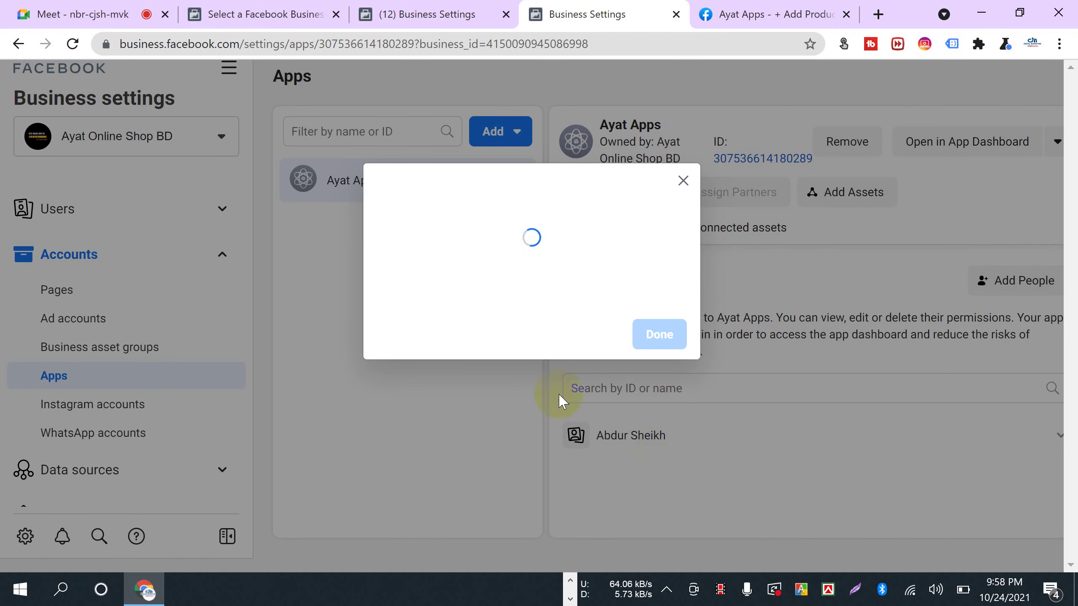
{"action": "left_click", "coordinate": [658, 304]}
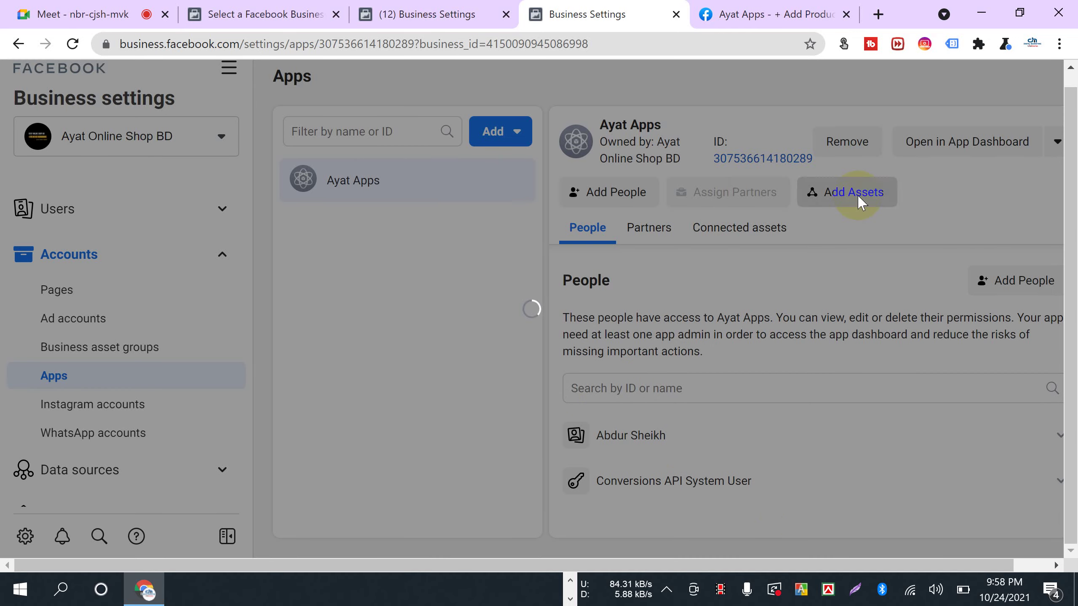
- Add the Ayat Online Shop BD ad account as an asset of Ayat Apps
{"action": "left_click", "coordinate": [853, 193]}
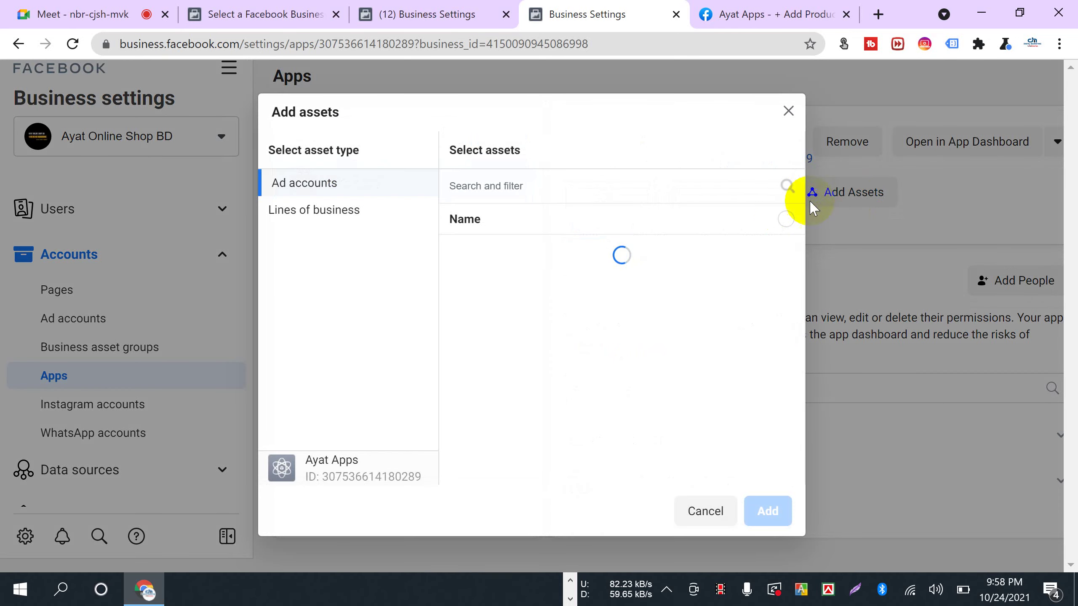
{"action": "left_click", "coordinate": [781, 258]}
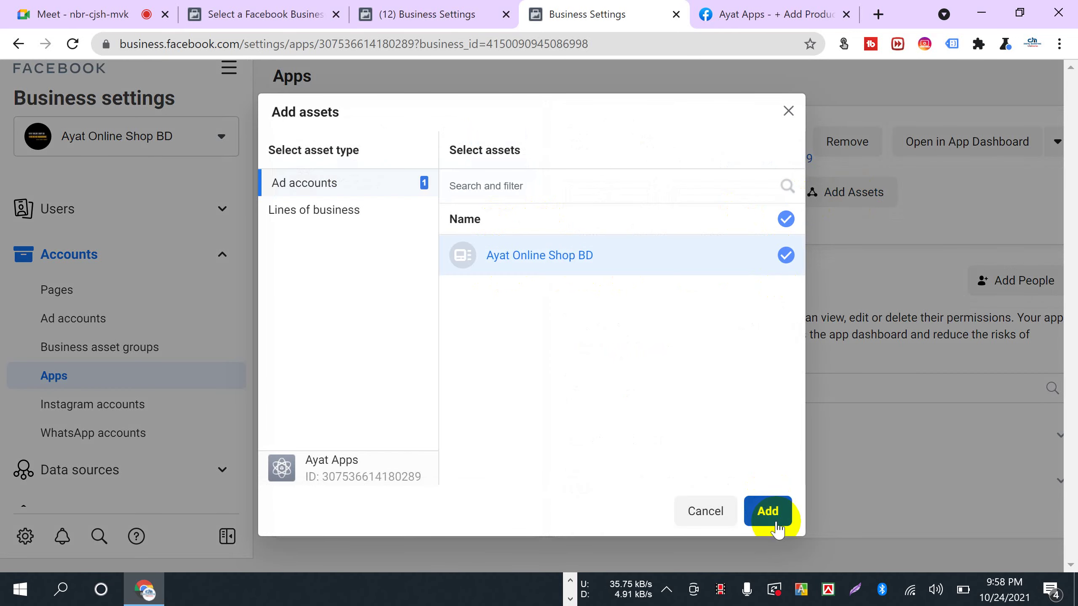
{"action": "left_click", "coordinate": [766, 511]}
{"action": "left_click", "coordinate": [647, 319]}
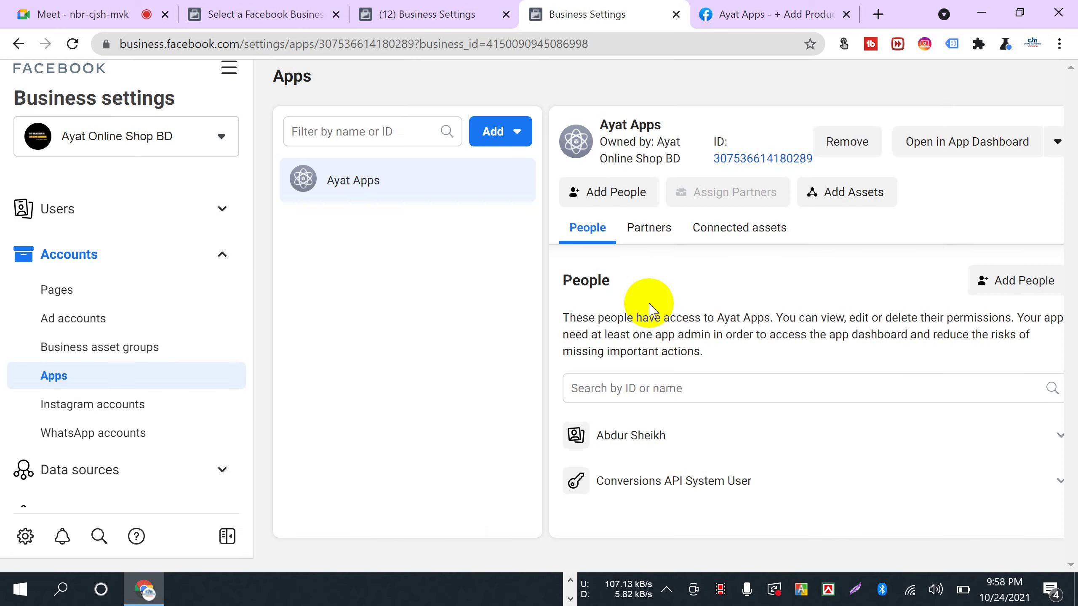
- Open Business info and view the business verification status details
{"action": "scroll", "coordinate": [108, 417], "scroll_direction": "down", "scroll_amount": 6}
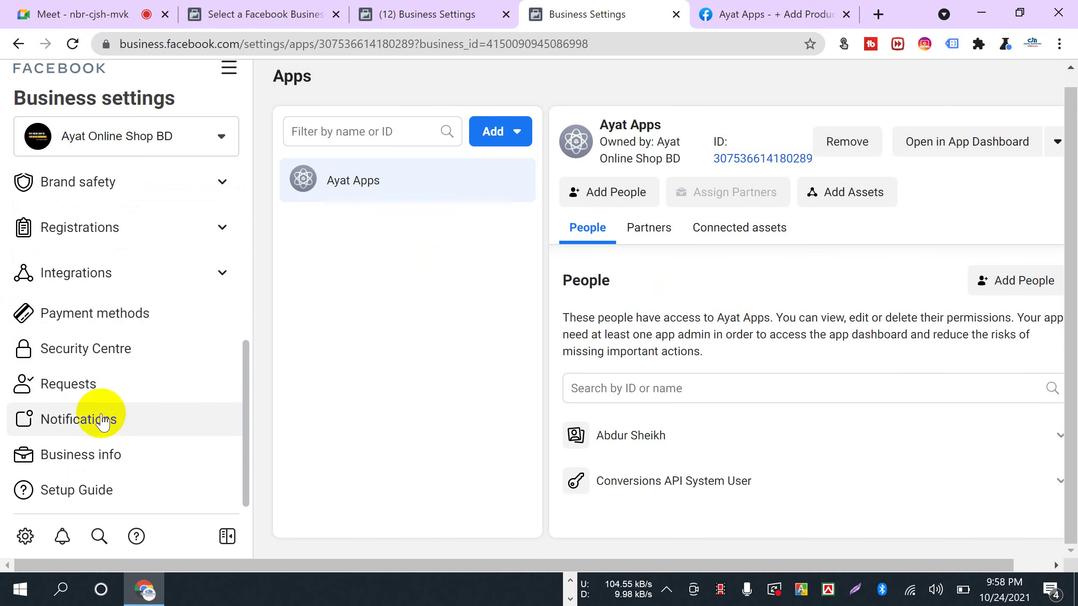
{"action": "left_click", "coordinate": [115, 455]}
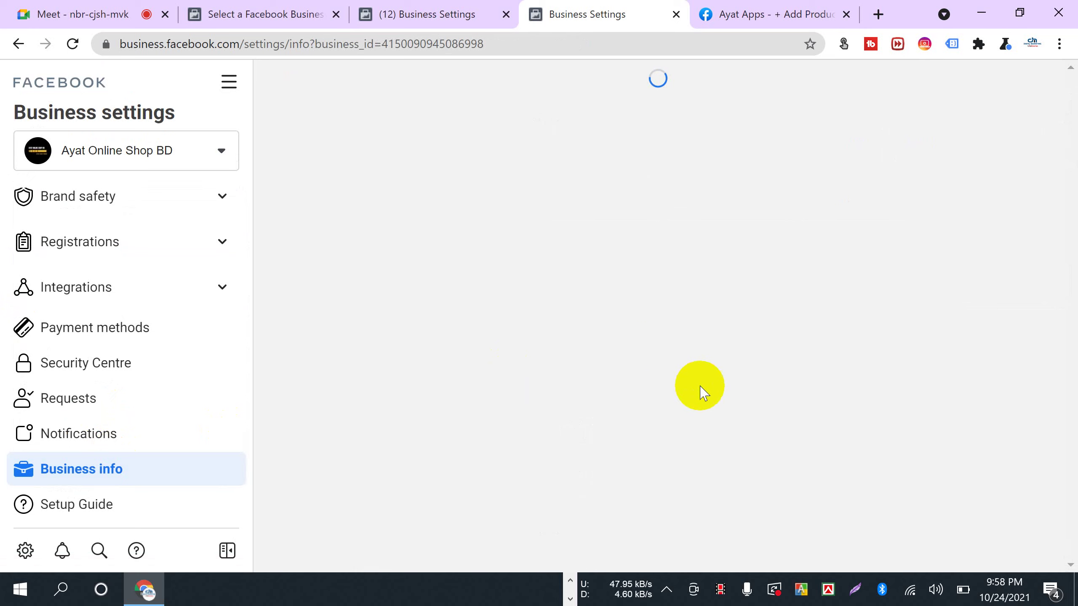
{"action": "scroll", "coordinate": [681, 426], "scroll_direction": "down", "scroll_amount": 5}
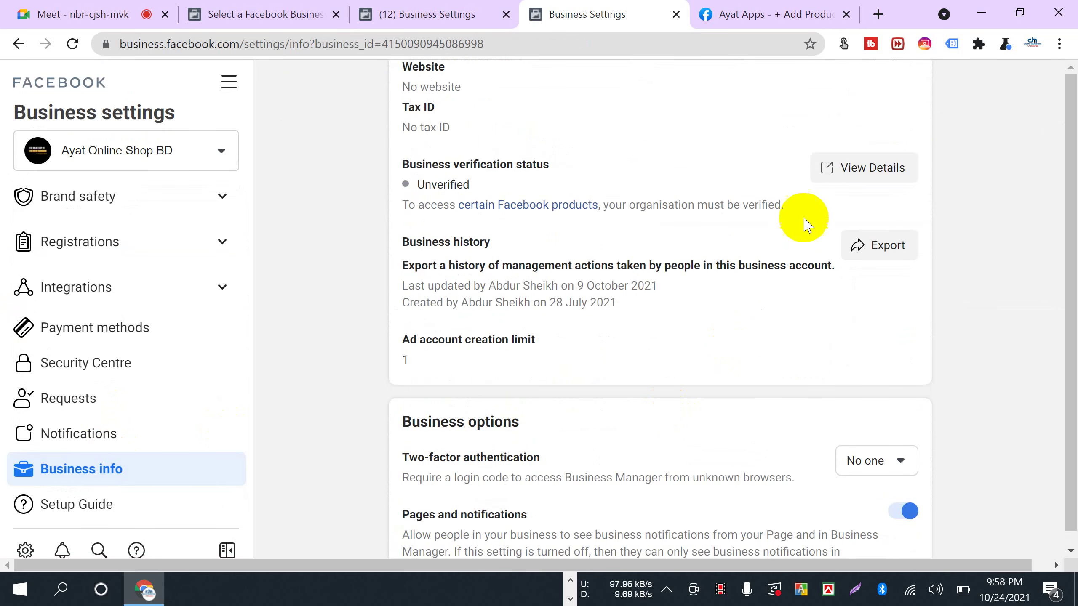
{"action": "left_click", "coordinate": [852, 174]}
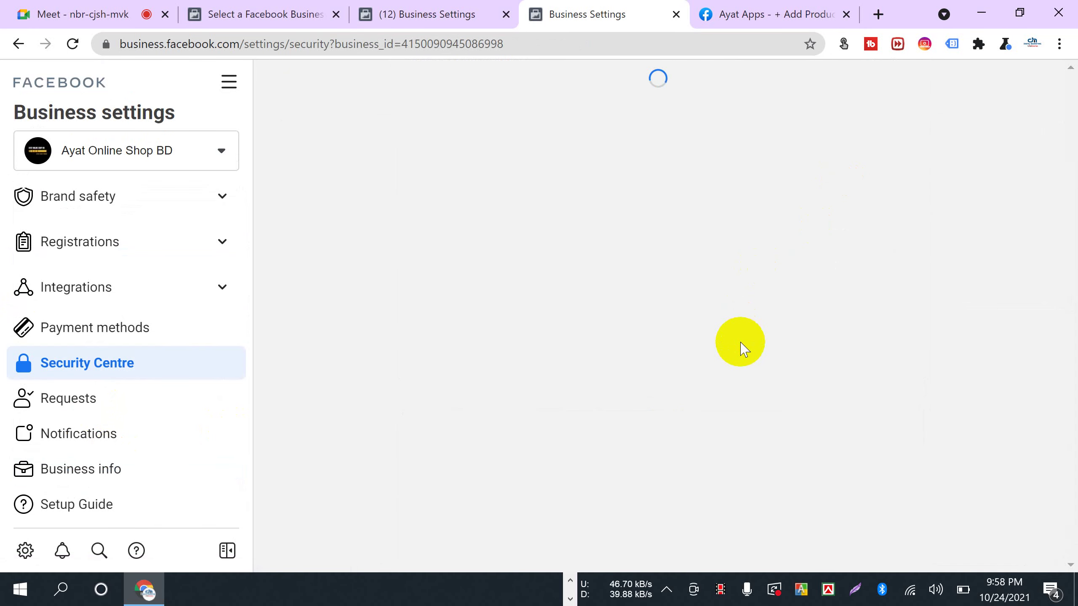
{"action": "scroll", "coordinate": [742, 382], "scroll_direction": "down", "scroll_amount": 1}
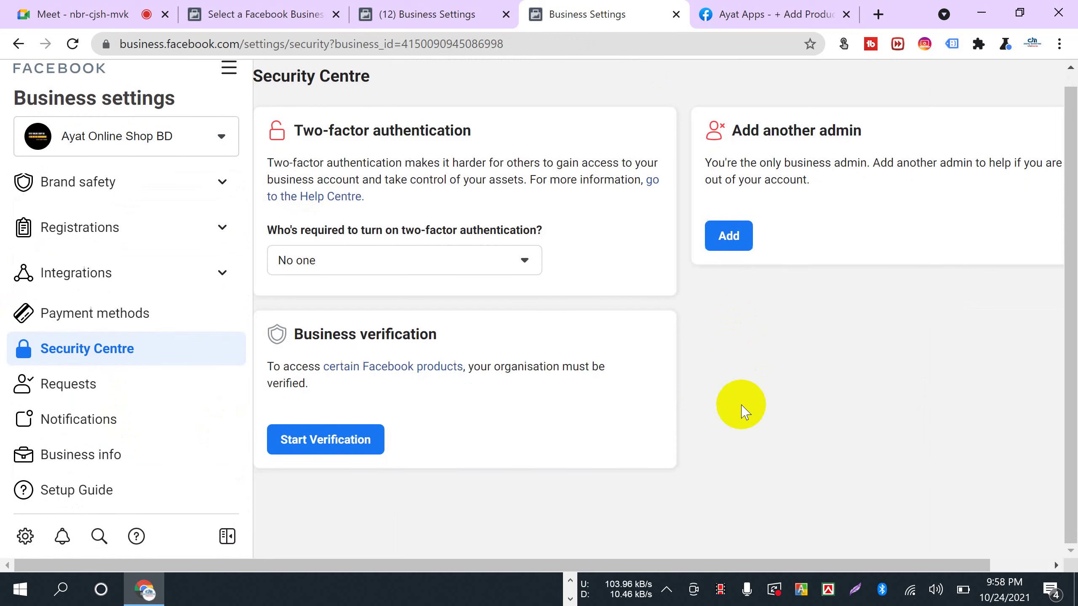
{"action": "left_click_drag", "start_coordinate": [286, 344], "coordinate": [466, 317]}
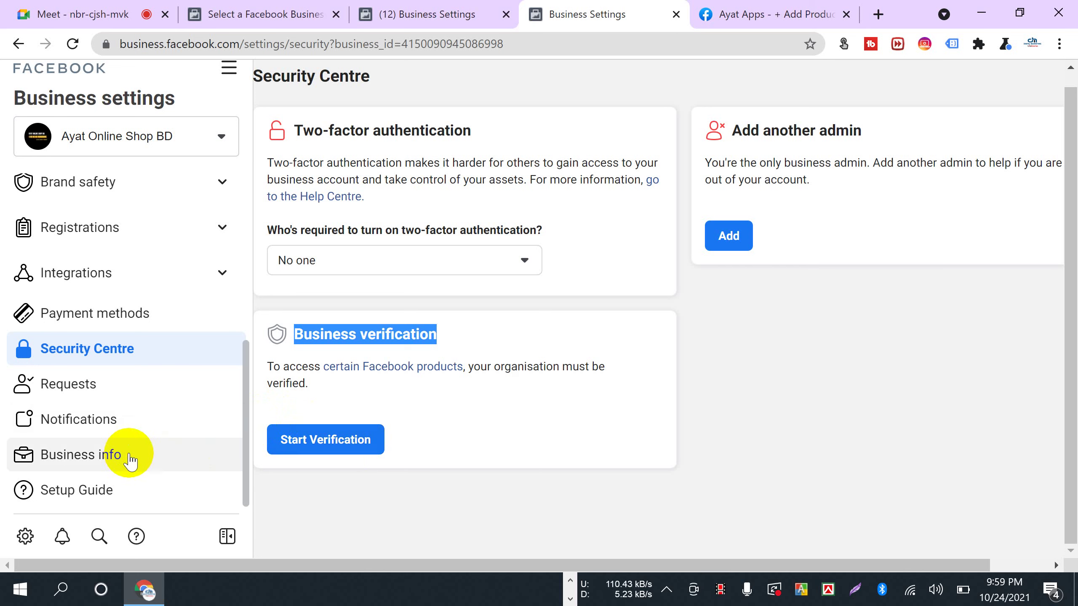
{"action": "scroll", "coordinate": [102, 450], "scroll_direction": "up", "scroll_amount": 5}
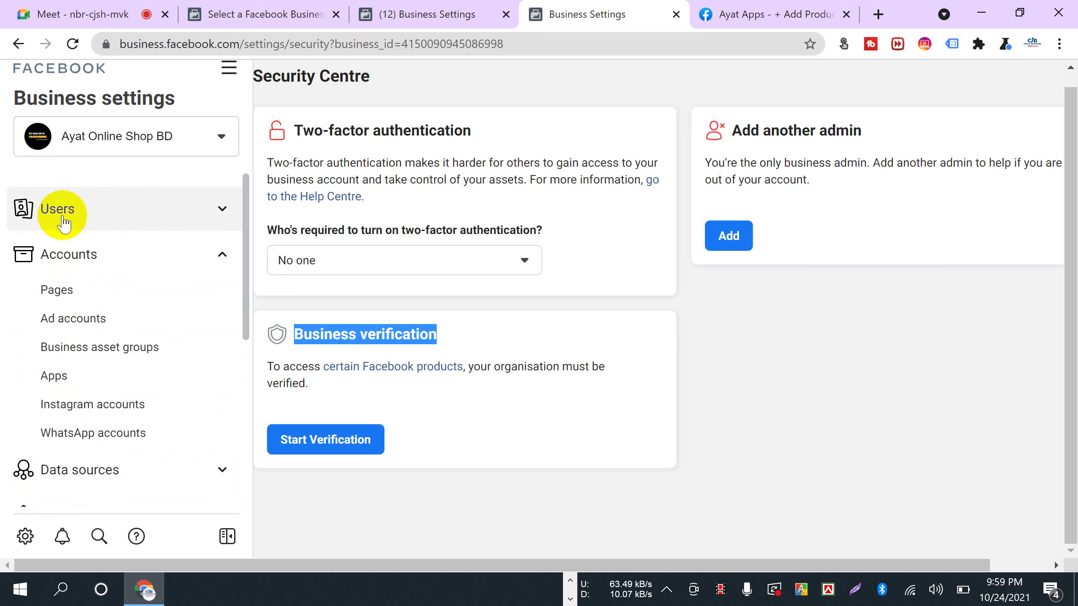
{"action": "left_click", "coordinate": [222, 136]}
{"action": "scroll", "coordinate": [154, 409], "scroll_direction": "down", "scroll_amount": 5}
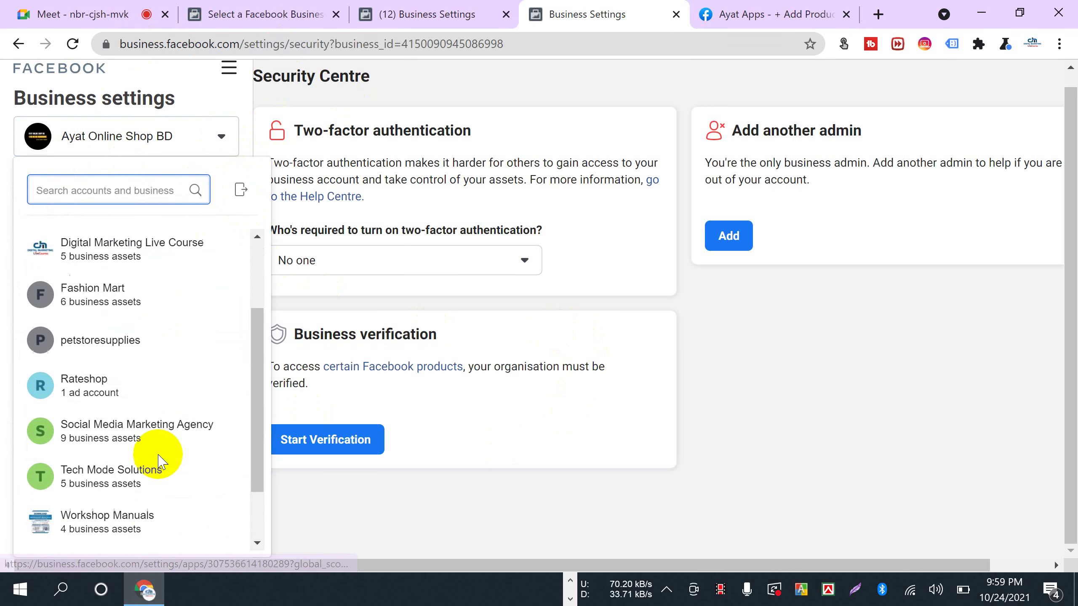
{"action": "scroll", "coordinate": [146, 461], "scroll_direction": "down", "scroll_amount": 1}
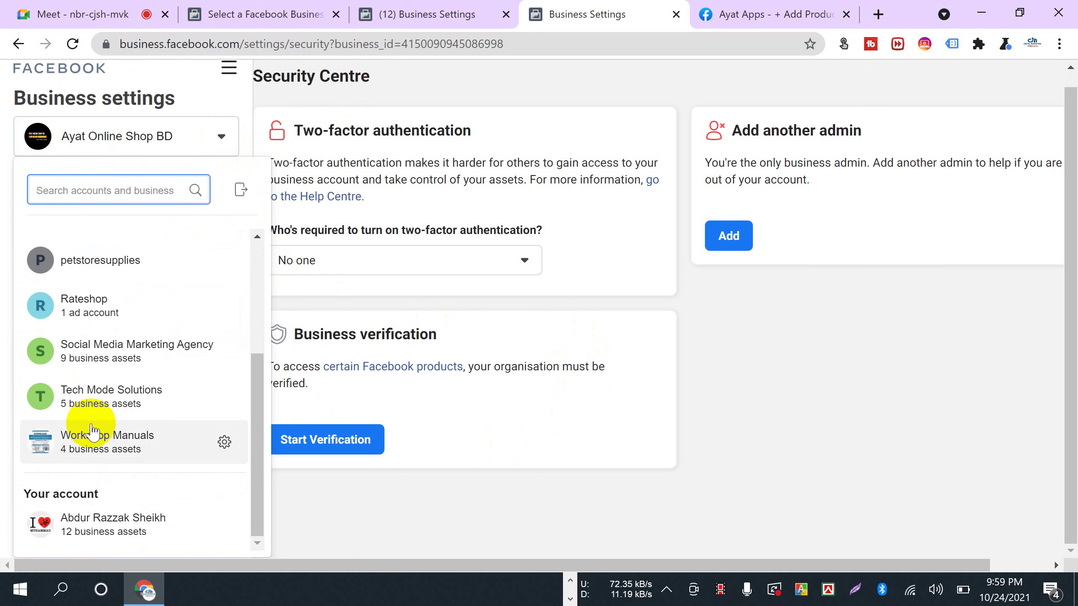
{"action": "scroll", "coordinate": [83, 410], "scroll_direction": "up", "scroll_amount": 2}
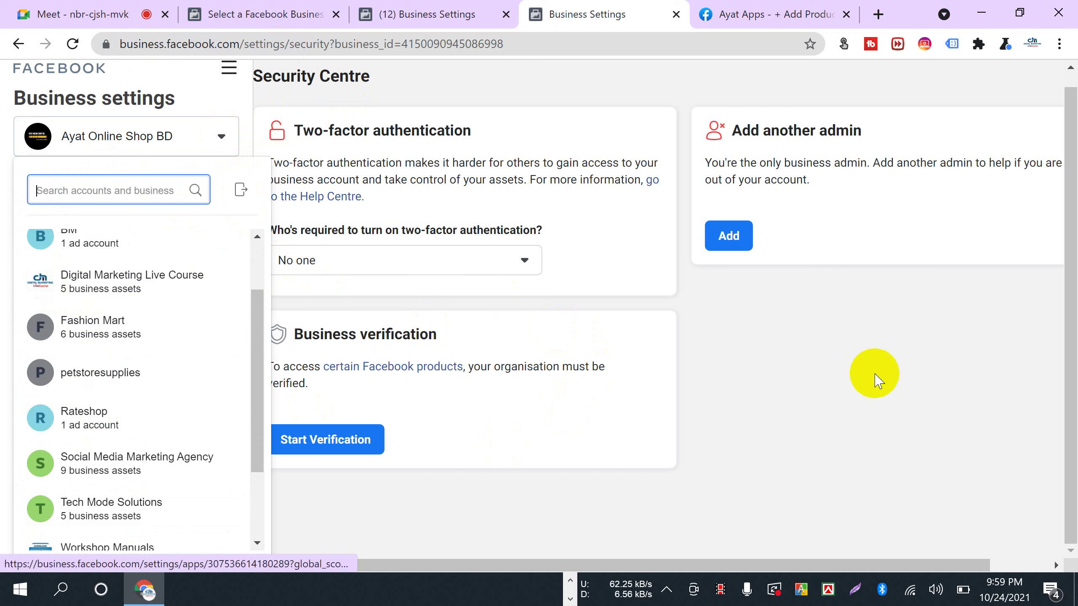
{"action": "left_click", "coordinate": [779, 408]}
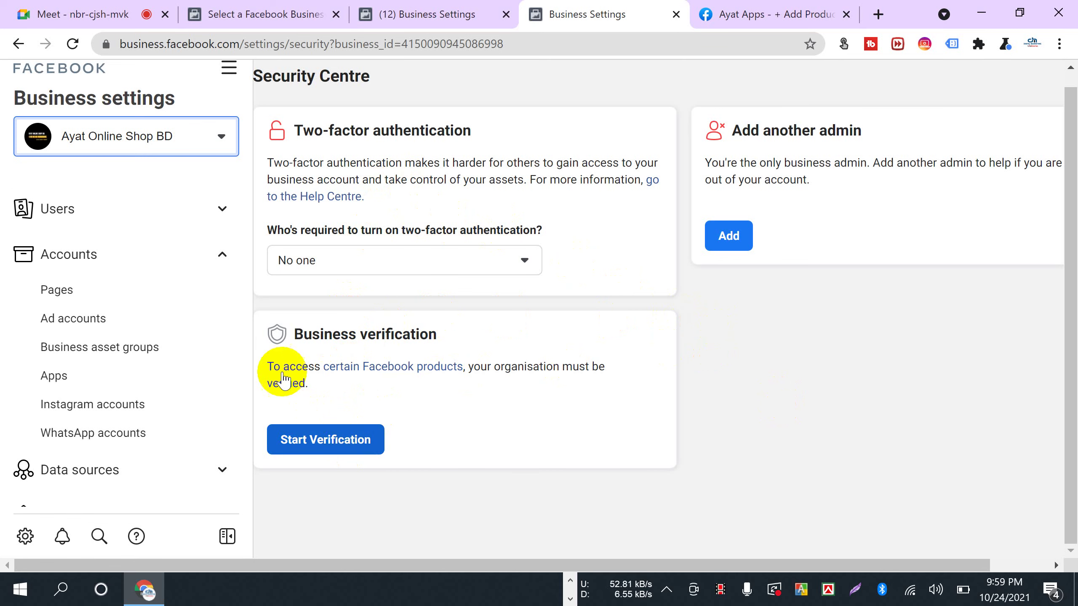
{"action": "left_click", "coordinate": [29, 17]}
{"action": "left_click", "coordinate": [683, 171]}
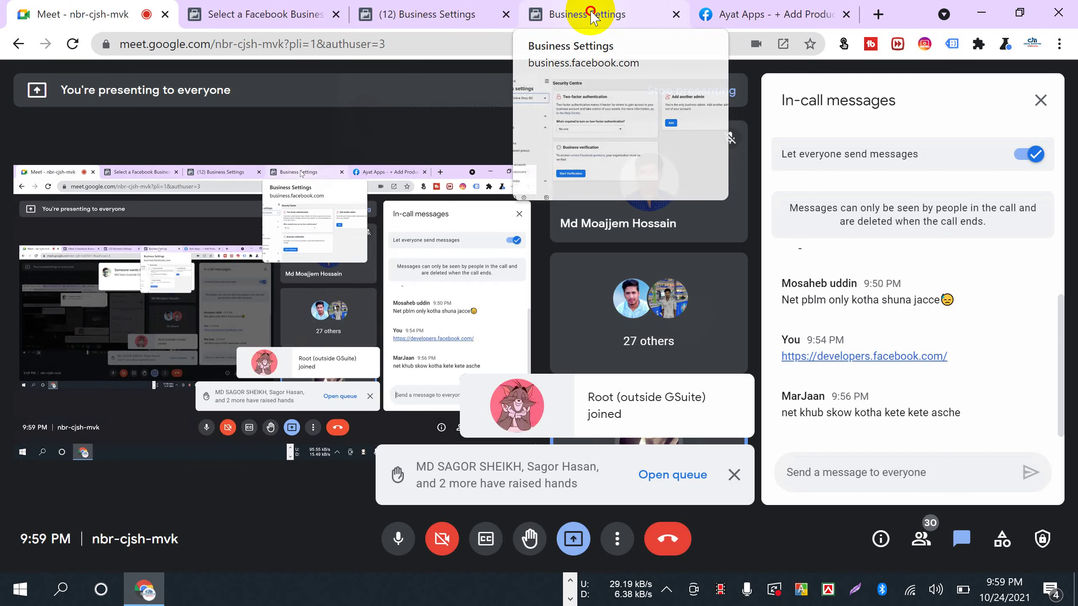
- Back in Business Settings, look over the business account list and the Business verification heading
{"action": "left_click", "coordinate": [593, 17]}
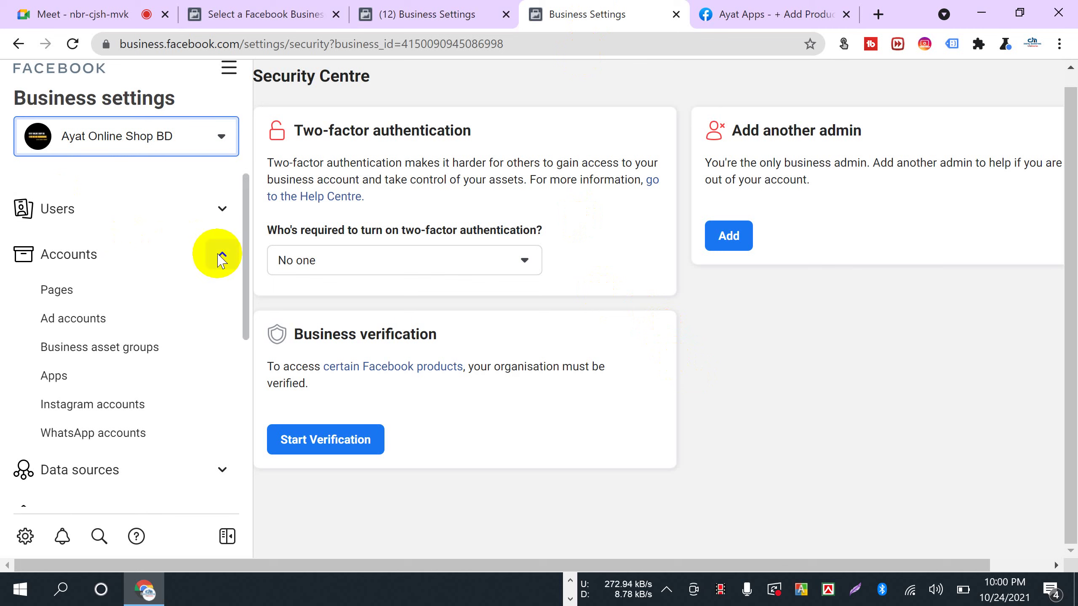
{"action": "left_click", "coordinate": [215, 146]}
{"action": "scroll", "coordinate": [113, 475], "scroll_direction": "down", "scroll_amount": 4}
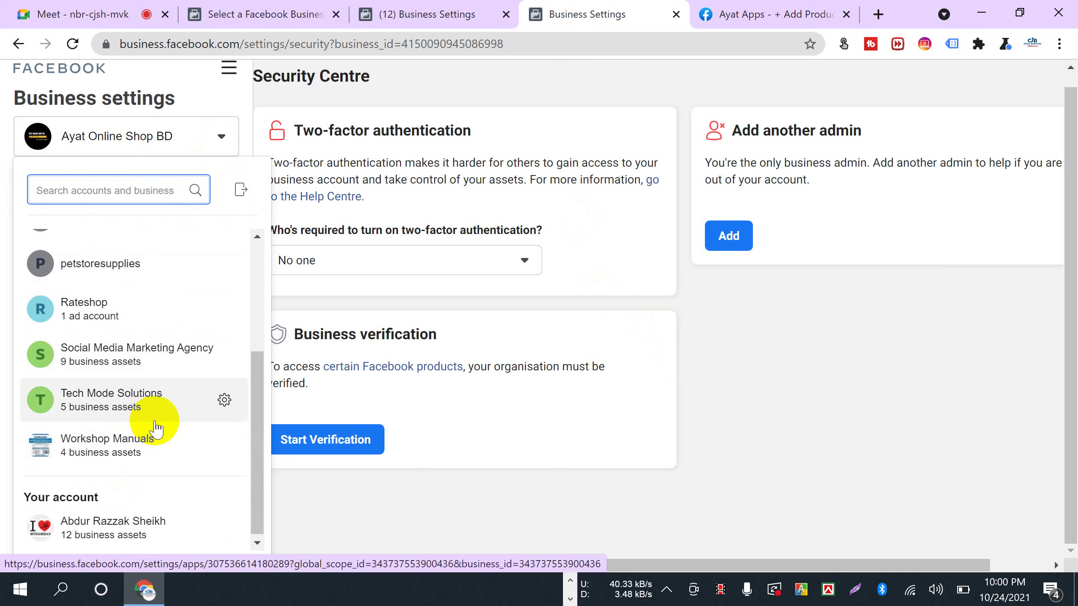
{"action": "mouse_move", "coordinate": [156, 428]}
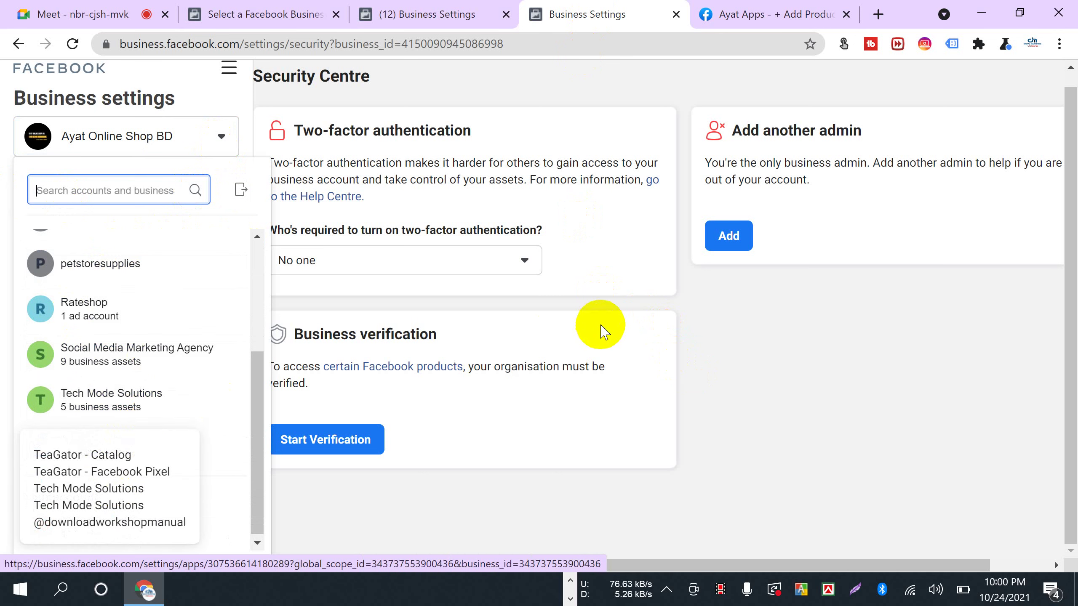
{"action": "left_click", "coordinate": [740, 335]}
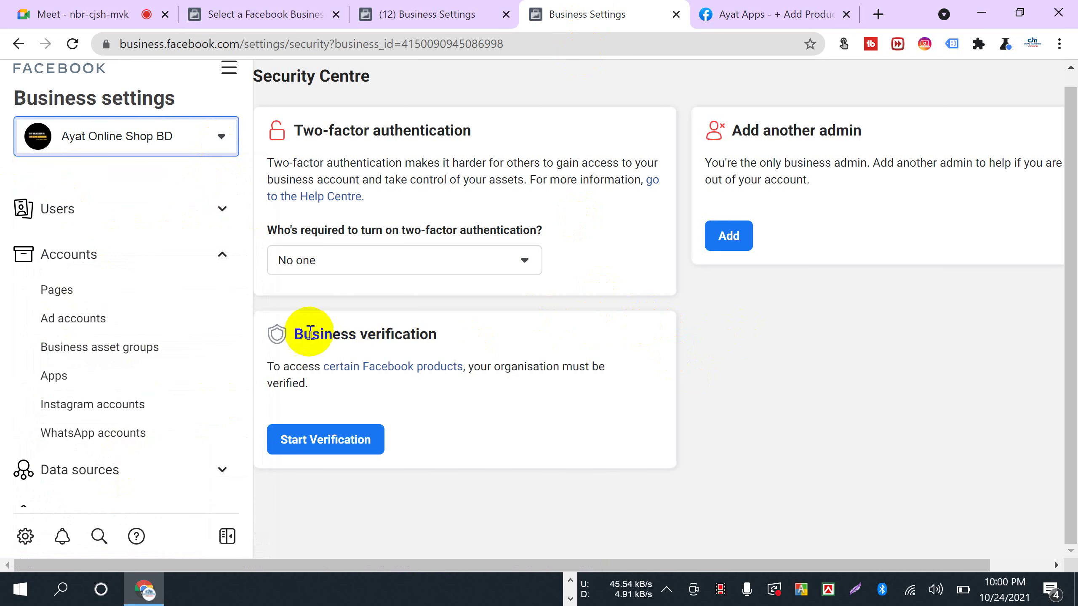
{"action": "left_click_drag", "start_coordinate": [293, 334], "coordinate": [434, 335]}
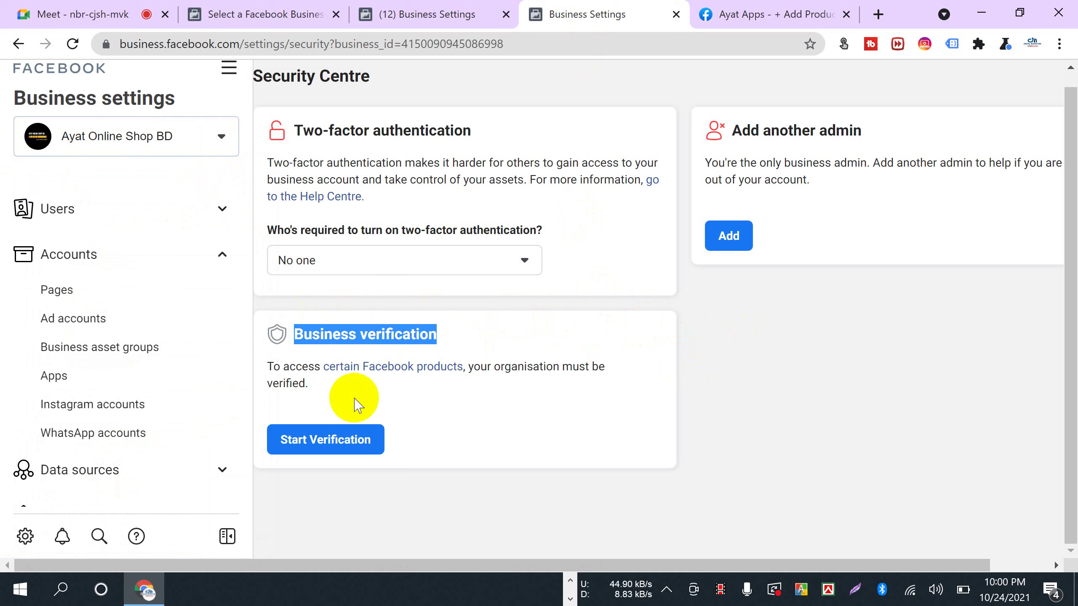
{"action": "left_click", "coordinate": [680, 349]}
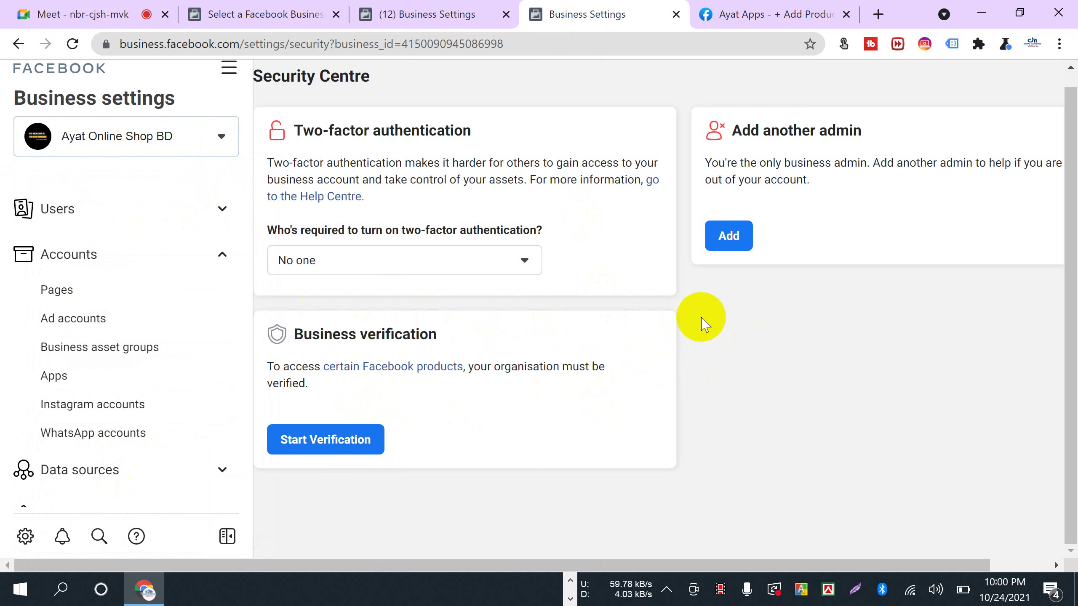
- Close the Ayat Apps developer tab and expand the Users section in Business Settings
{"action": "left_click", "coordinate": [25, 11]}
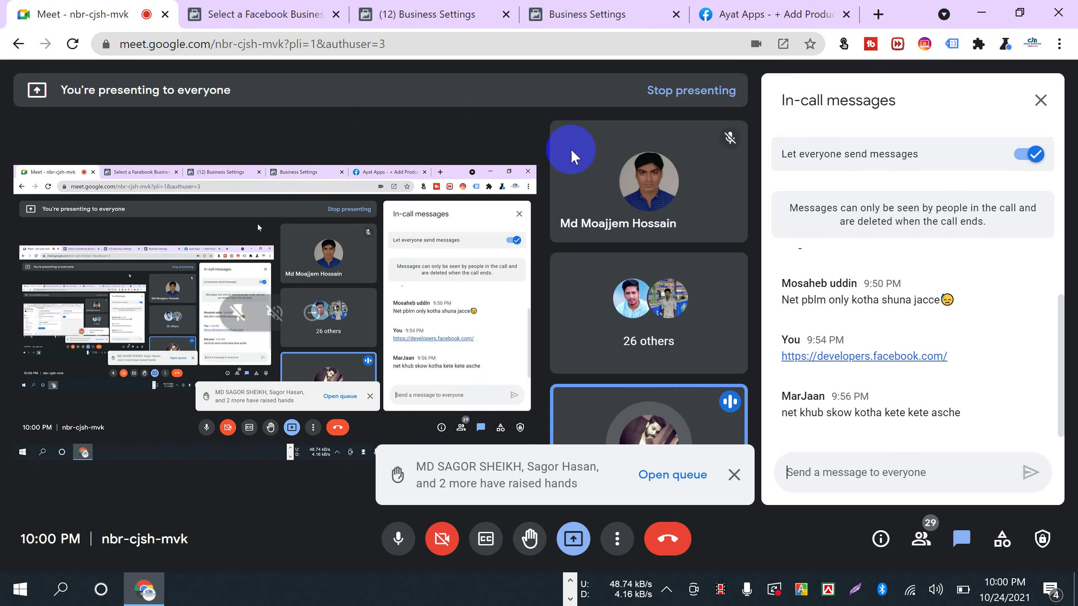
{"action": "left_click", "coordinate": [713, 16]}
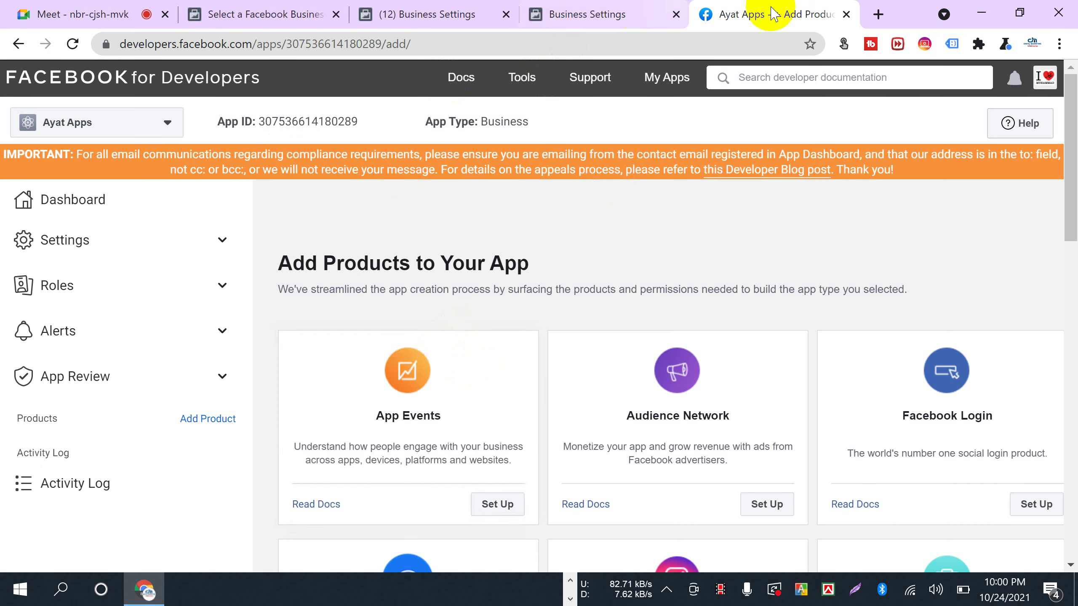
{"action": "left_click", "coordinate": [846, 14]}
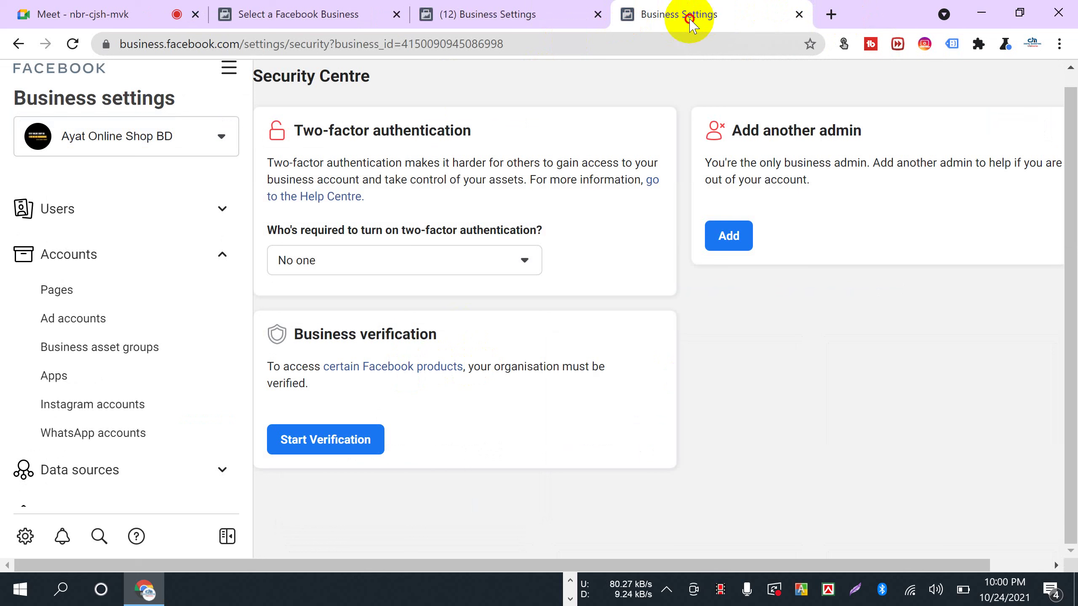
{"action": "left_click", "coordinate": [326, 450]}
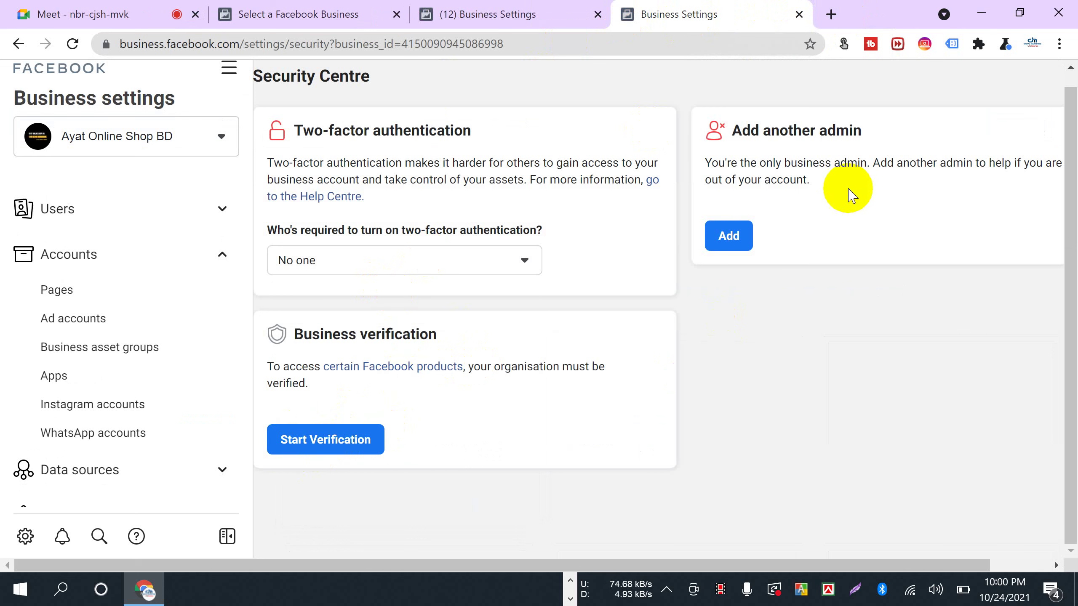
{"action": "left_click_drag", "start_coordinate": [721, 130], "coordinate": [872, 163]}
{"action": "left_click", "coordinate": [85, 217]}
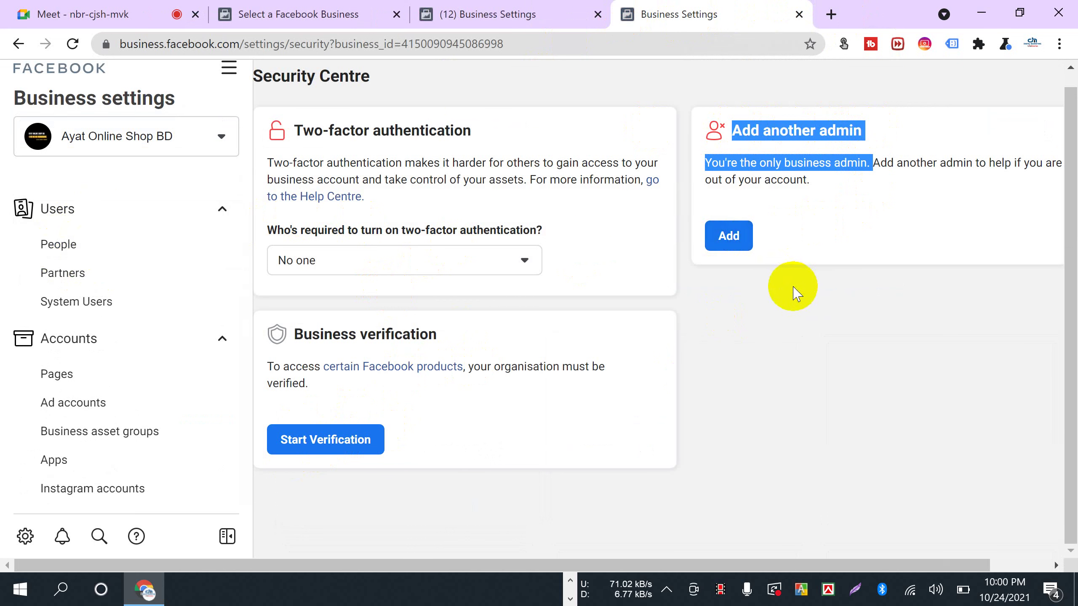
{"action": "left_click", "coordinate": [792, 287]}
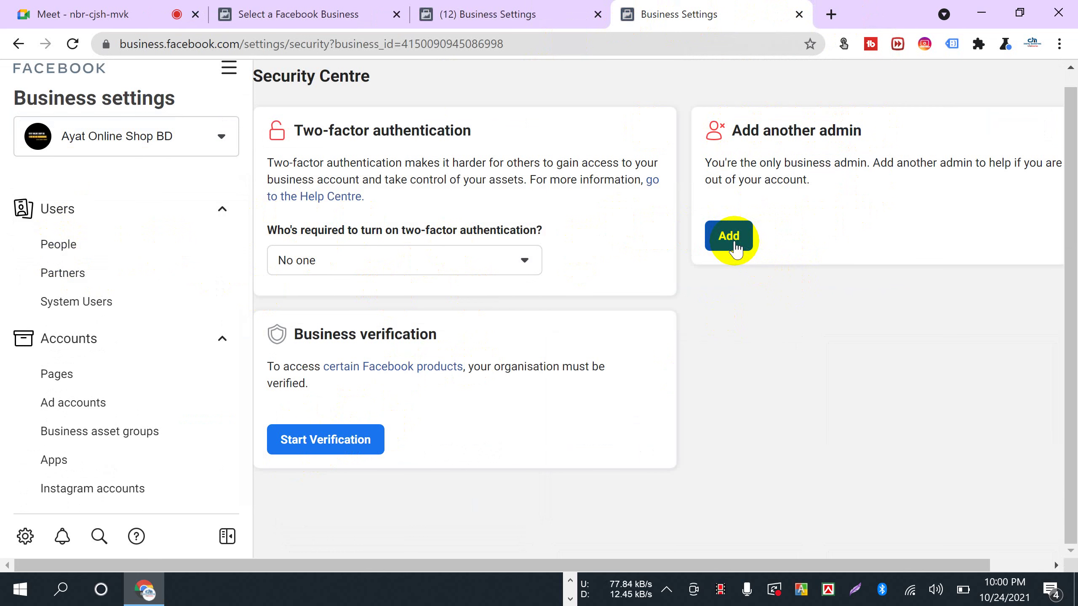
- Start business verification and enter the legal name 'Ayat Online Shop Bd'
{"action": "left_click", "coordinate": [319, 441]}
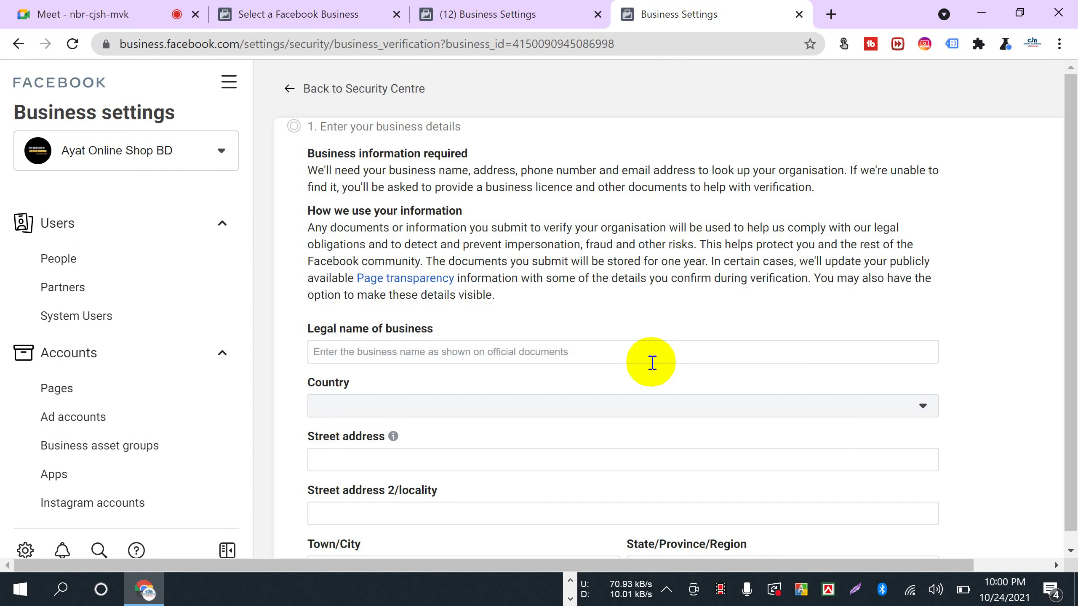
{"action": "scroll", "coordinate": [384, 316], "scroll_direction": "down", "scroll_amount": 2}
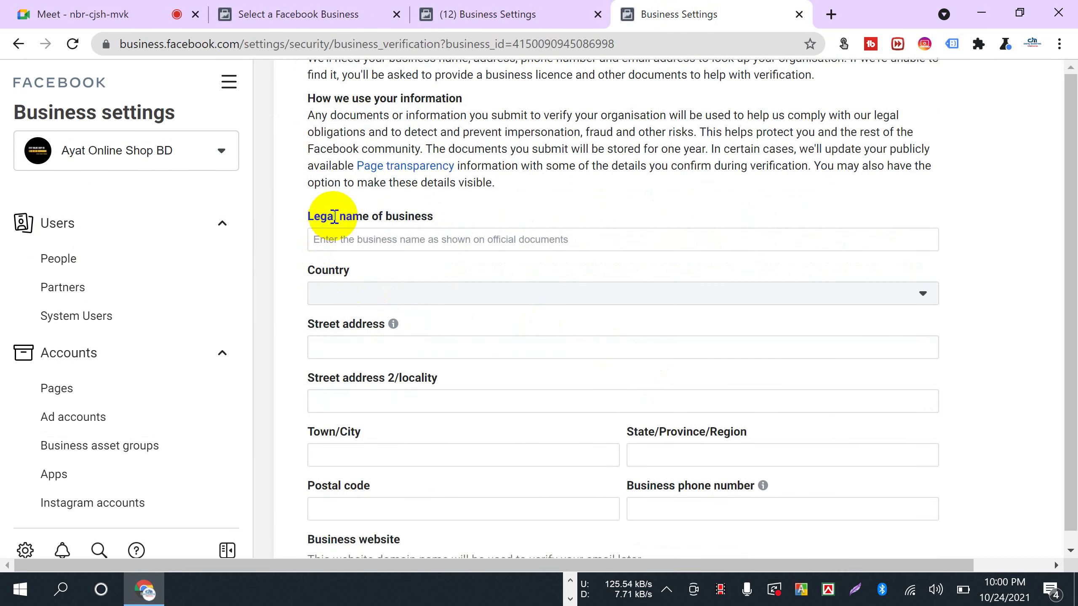
{"action": "left_click", "coordinate": [381, 239]}
{"action": "type", "text": "Ayat"}
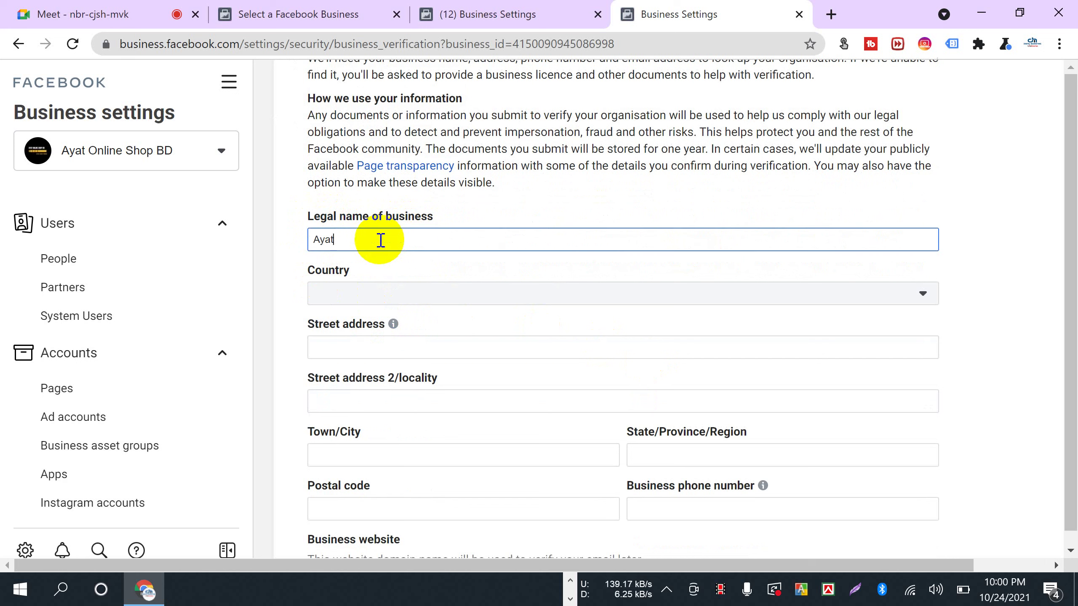
{"action": "type", "text": " Online Shop Bd"}
- Set the country to Bangladesh
{"action": "scroll", "coordinate": [440, 259], "scroll_direction": "down", "scroll_amount": 2}
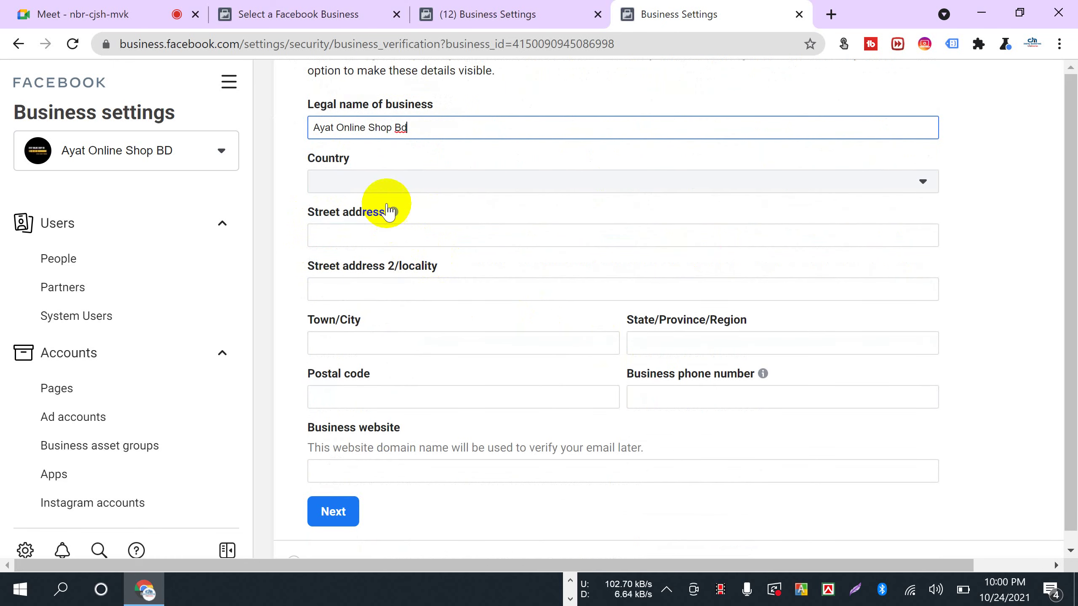
{"action": "left_click", "coordinate": [385, 182]}
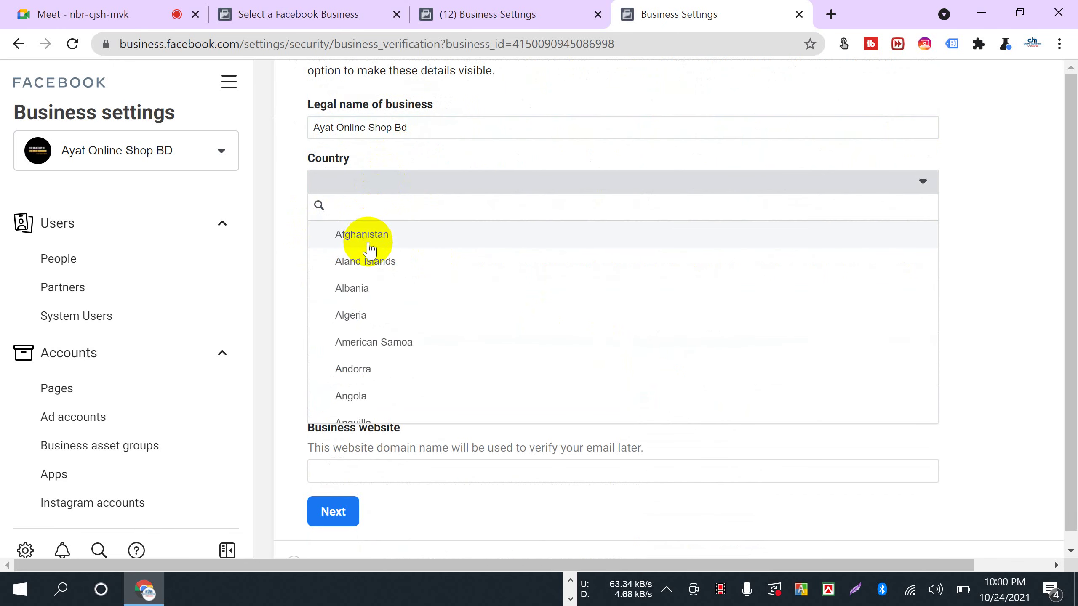
{"action": "type", "text": "b"}
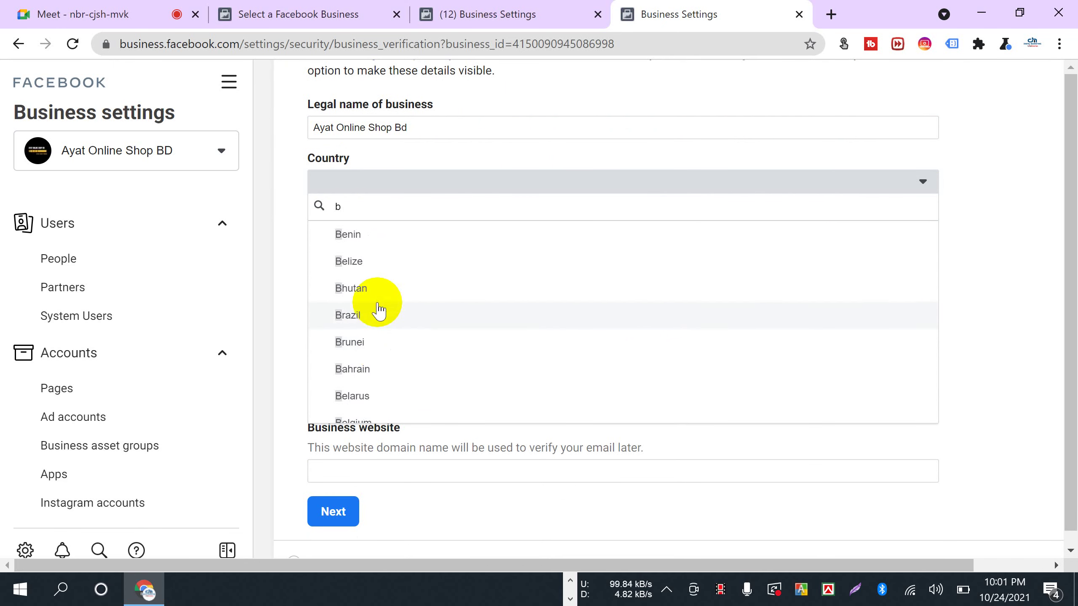
{"action": "scroll", "coordinate": [377, 309], "scroll_direction": "down", "scroll_amount": 6}
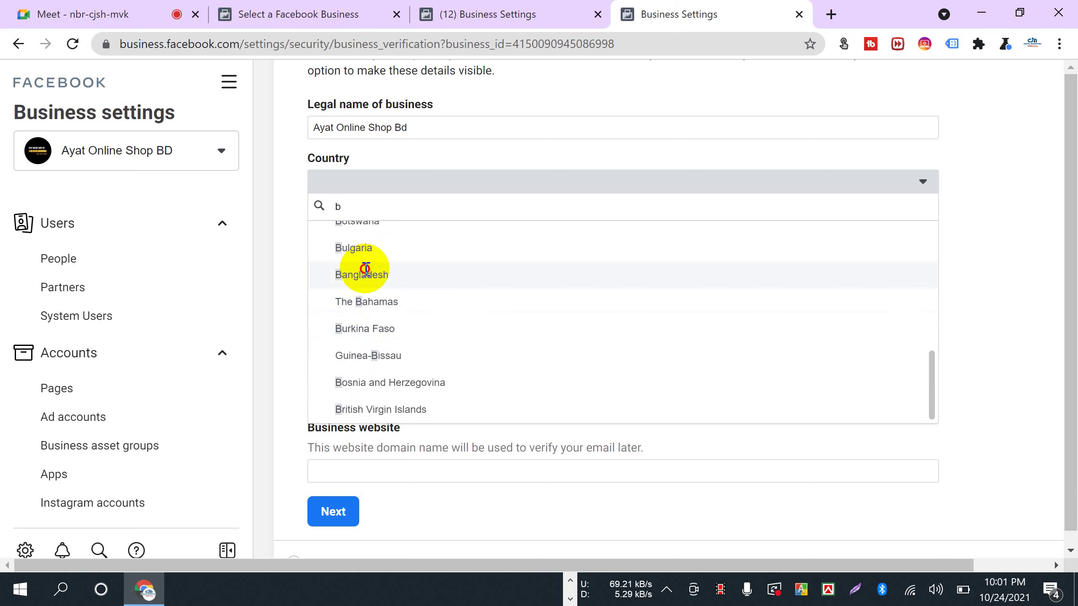
{"action": "left_click", "coordinate": [364, 275]}
- Enter the business street address and fix its spacing
{"action": "left_click", "coordinate": [375, 235]}
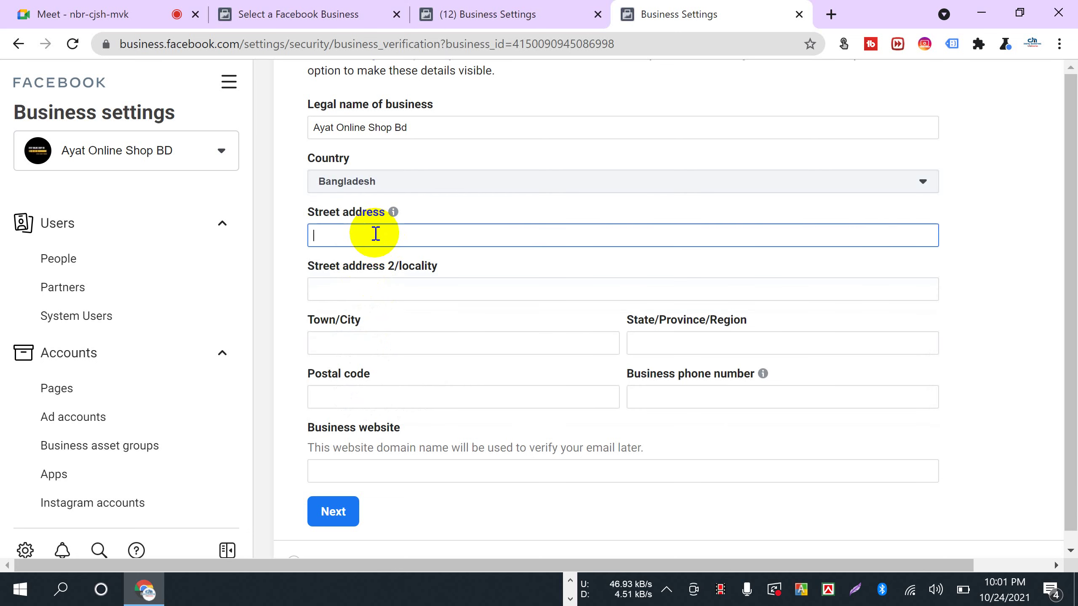
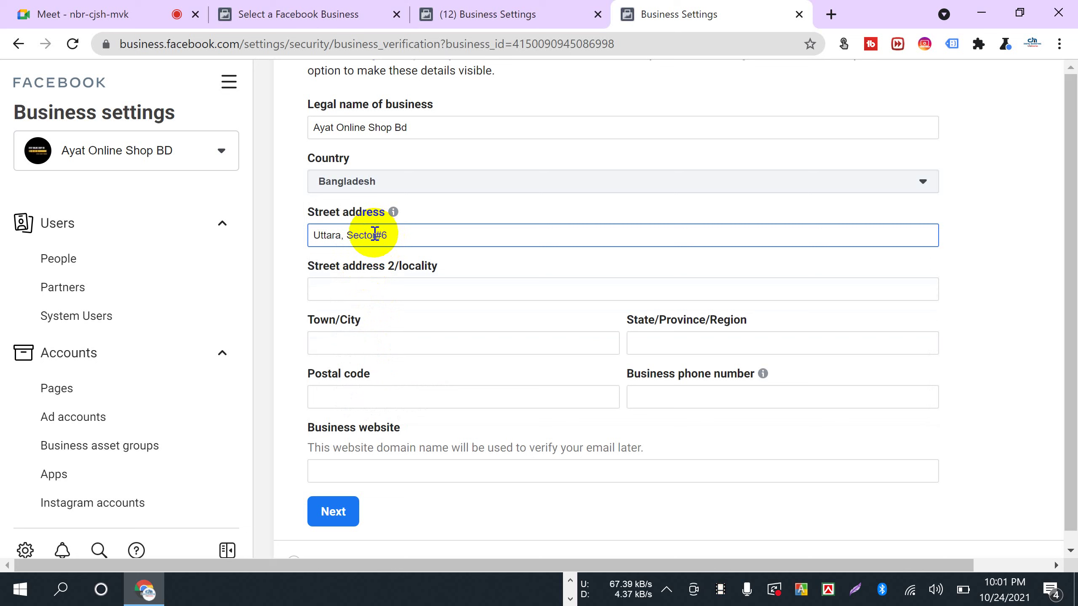
{"action": "left_click", "coordinate": [373, 235]}
{"action": "key", "text": "Right"}
{"action": "left_click", "coordinate": [411, 239]}
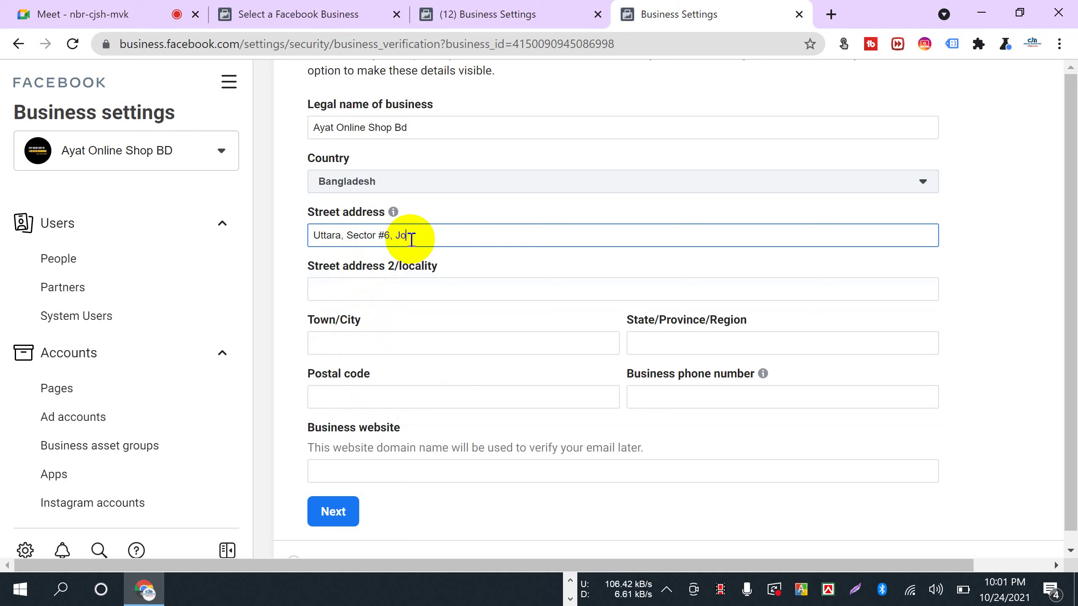
{"action": "right_click", "coordinate": [411, 235]}
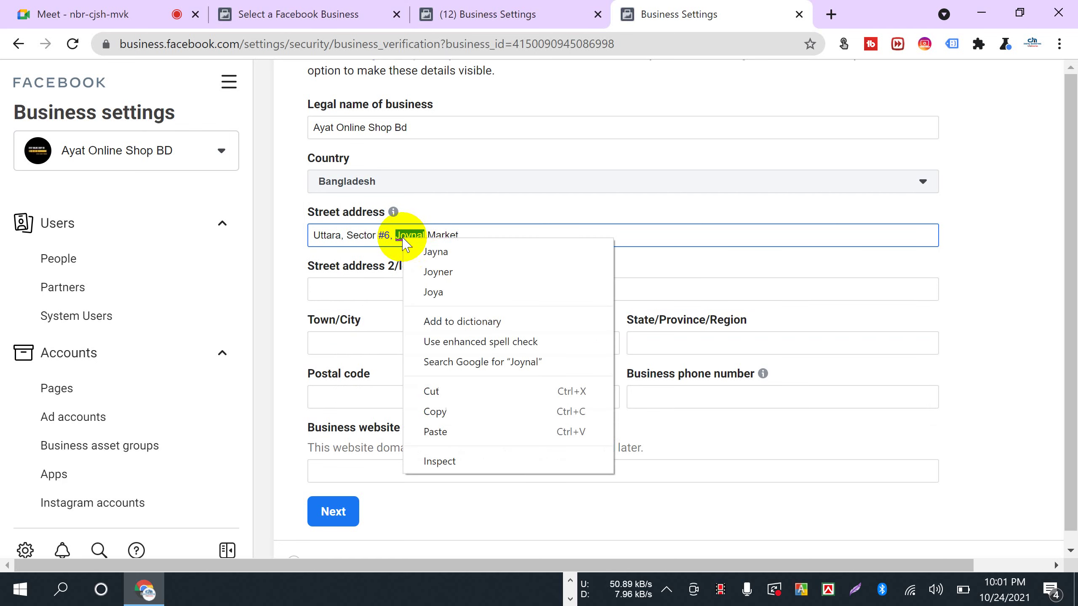
{"action": "left_click", "coordinate": [409, 258]}
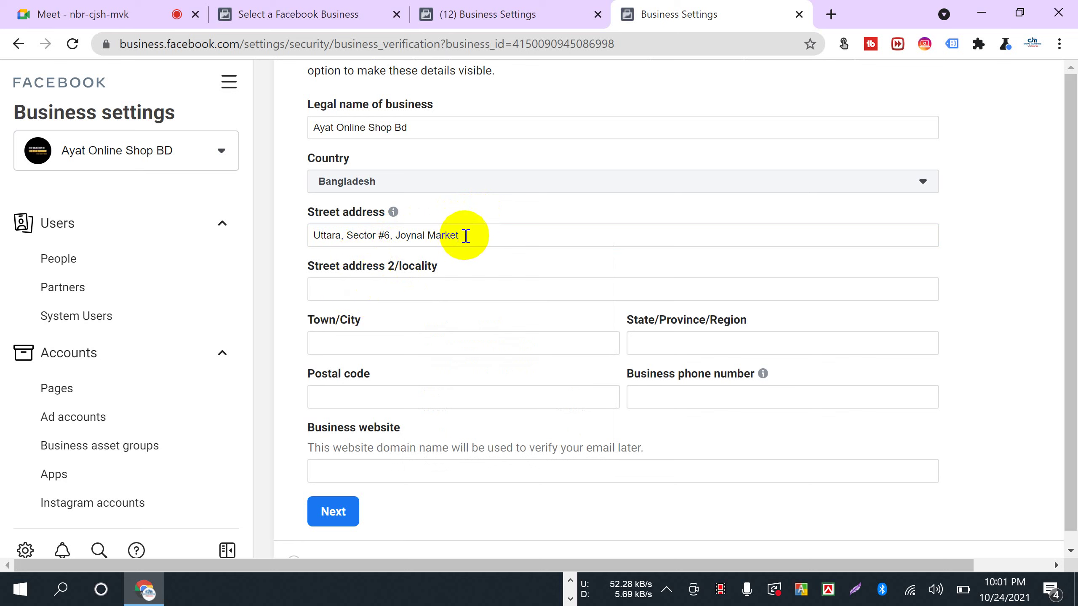
{"action": "scroll", "coordinate": [442, 271], "scroll_direction": "down", "scroll_amount": 2}
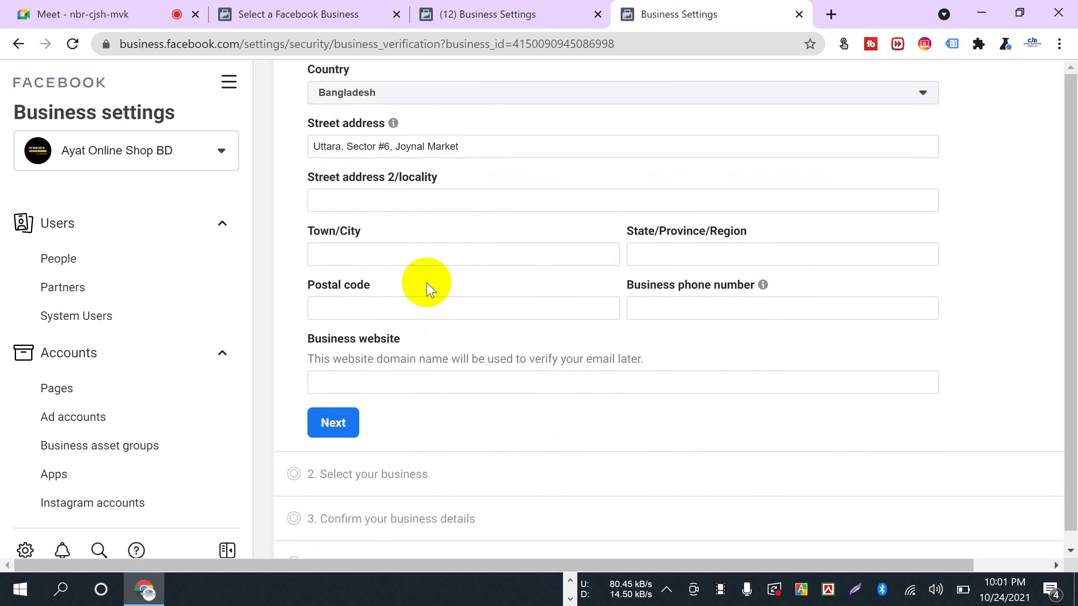
- Fill in the town/city, state/region, postal code and business phone number
{"action": "left_click", "coordinate": [383, 254]}
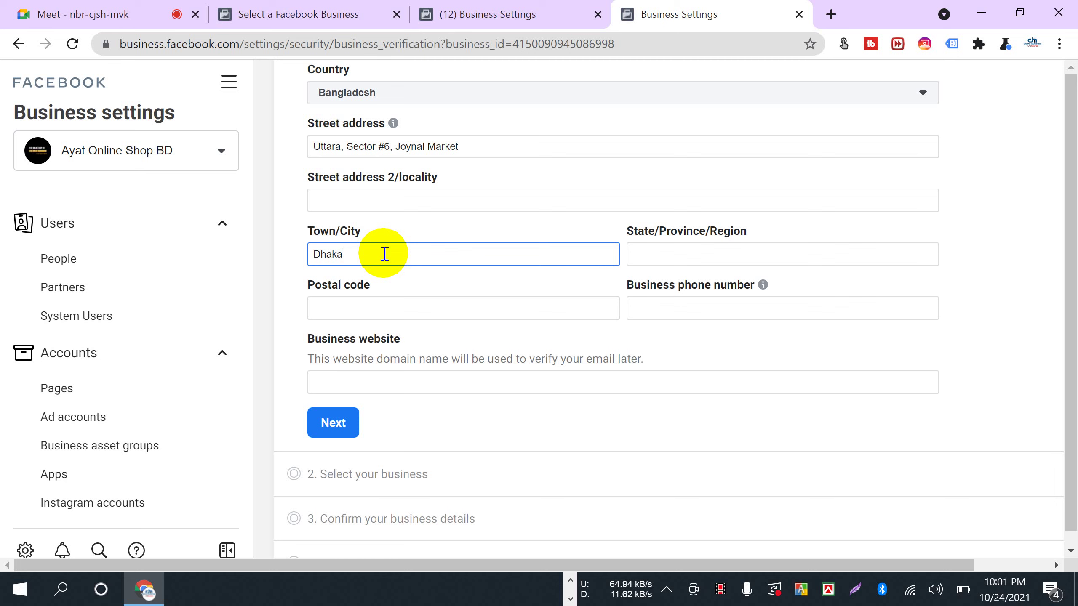
{"action": "left_click", "coordinate": [681, 251]}
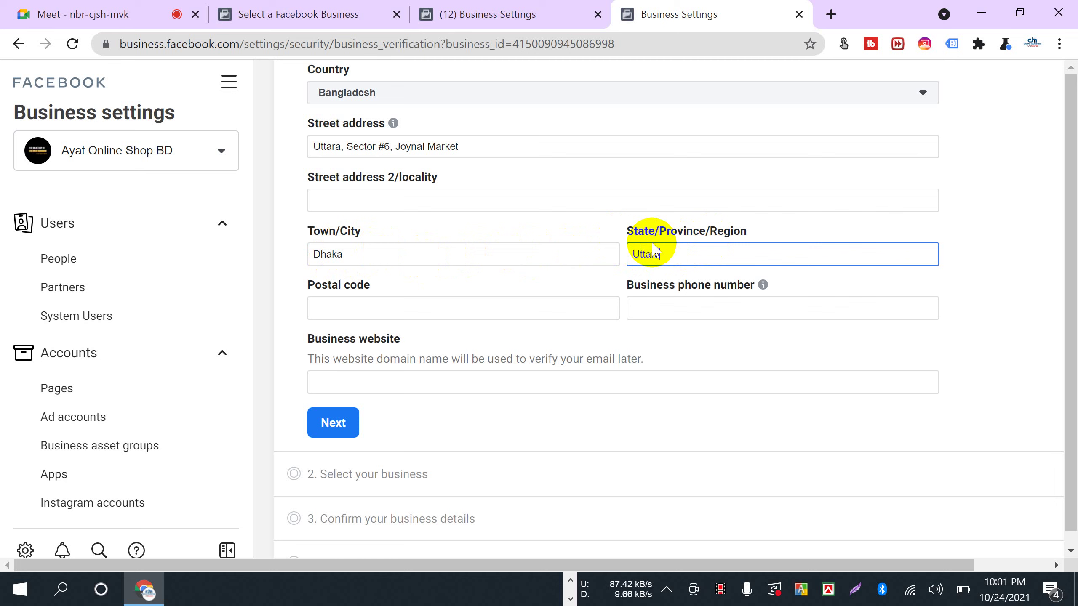
{"action": "type", "text": "a"}
{"action": "left_click", "coordinate": [413, 312]}
{"action": "type", "text": "1230"}
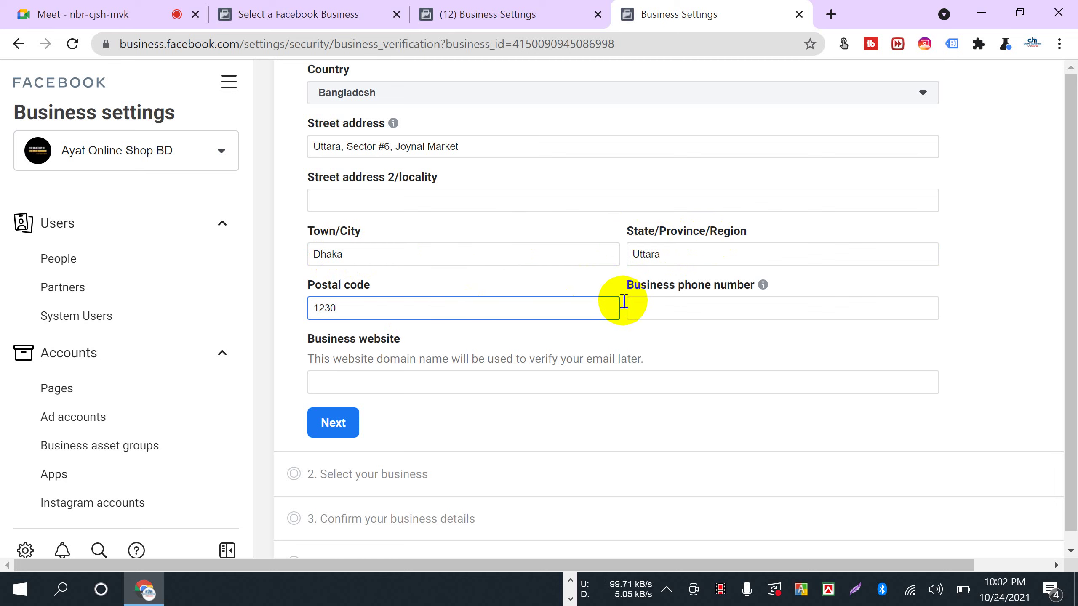
{"action": "left_click", "coordinate": [648, 306]}
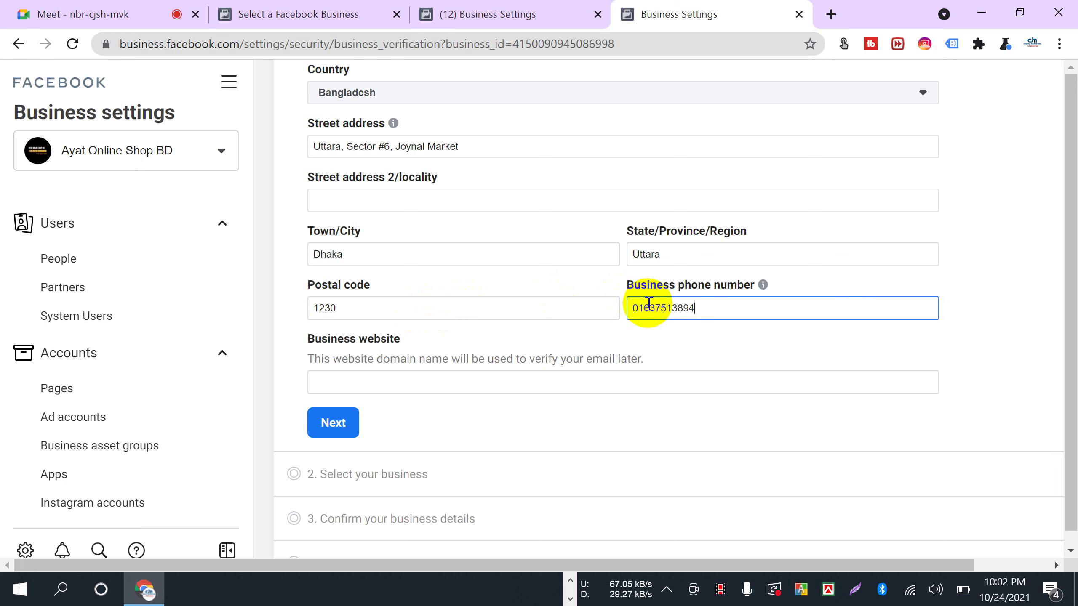
{"action": "left_click", "coordinate": [696, 330]}
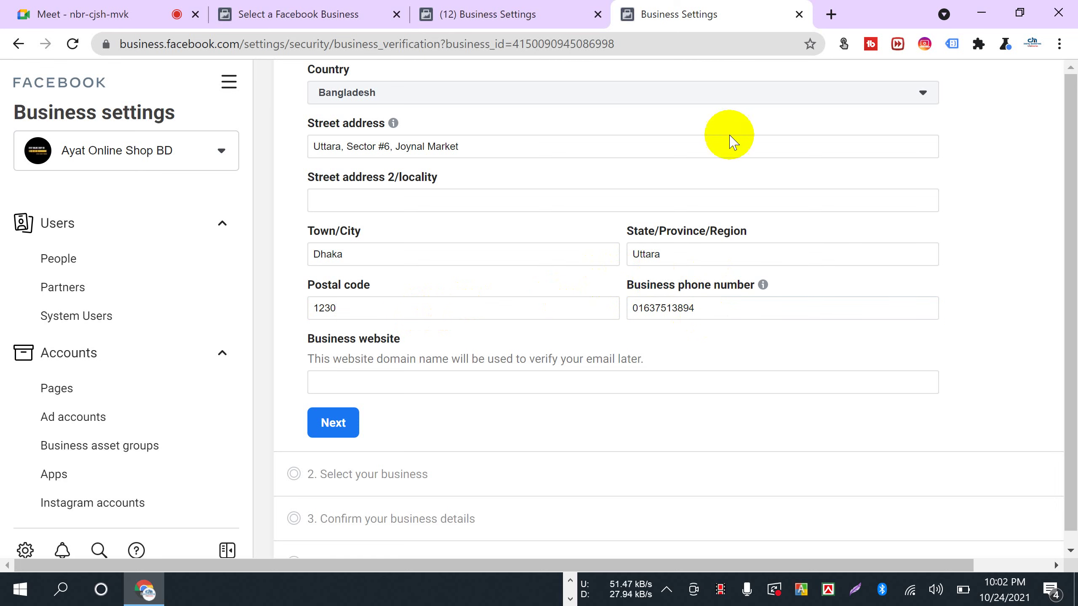
- Open the ayatonlineshopbd.com storefront in a new tab, then return to the verification form
{"action": "left_click", "coordinate": [828, 14]}
{"action": "type", "text": "a"}
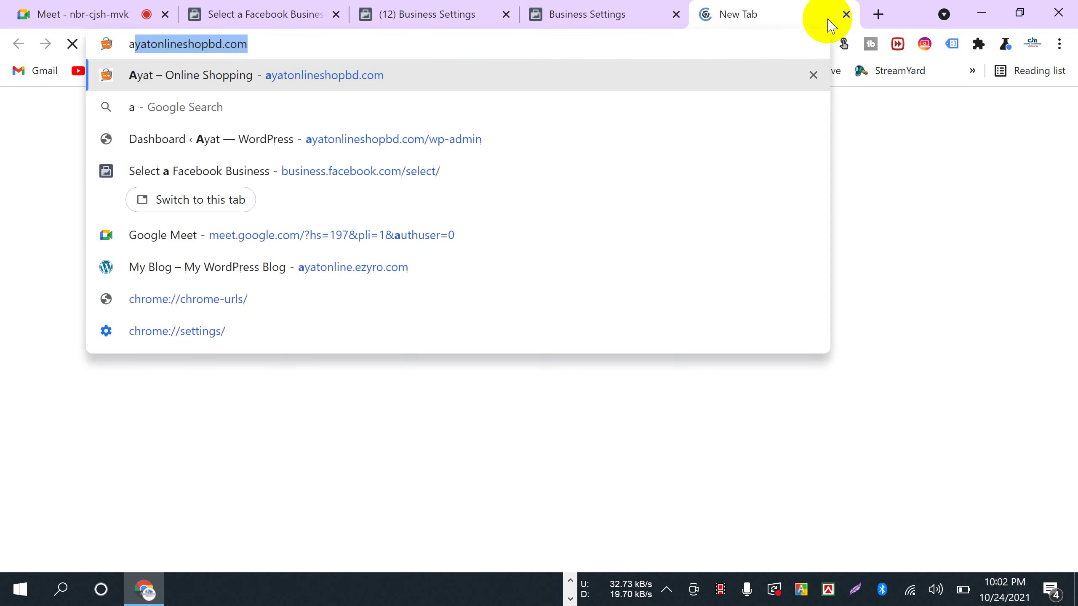
{"action": "type", "text": "y"}
{"action": "key", "text": "Return"}
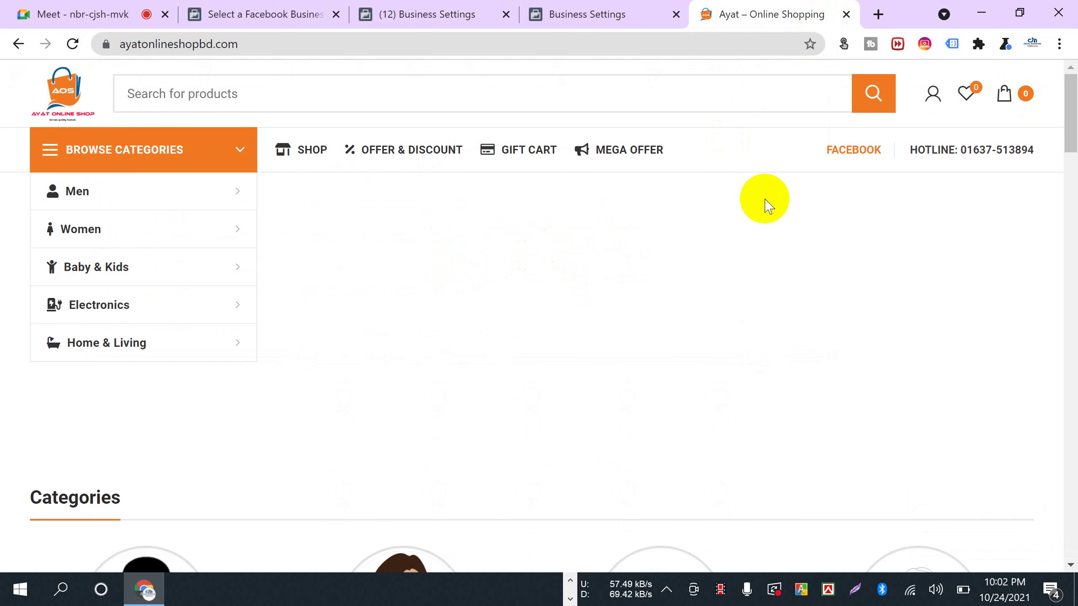
{"action": "left_click", "coordinate": [578, 13]}
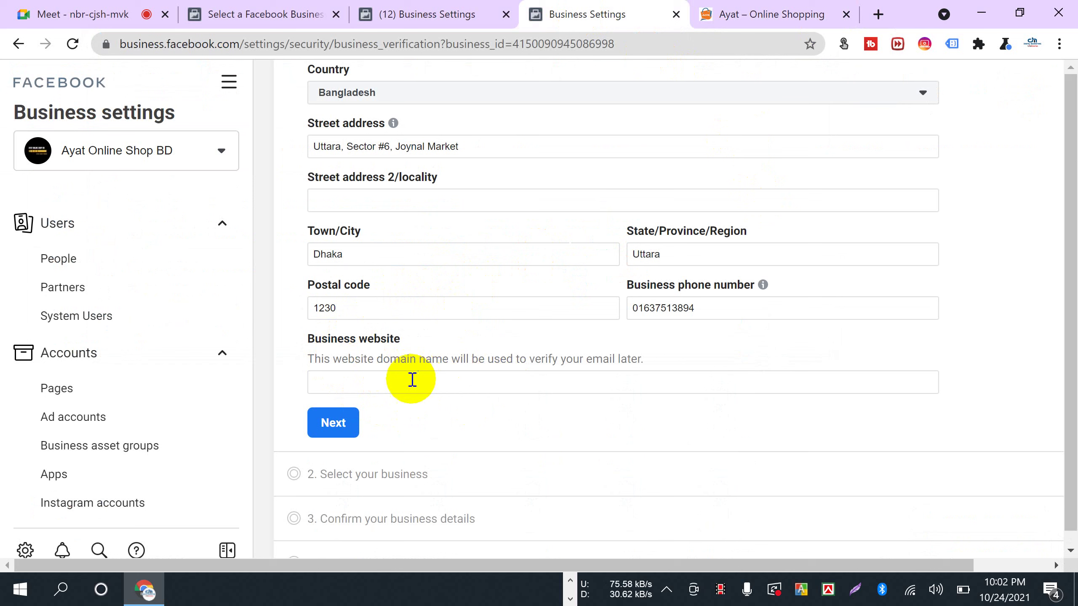
- Expand Brand safety in the sidebar to show Domains and Block lists
{"action": "scroll", "coordinate": [89, 353], "scroll_direction": "down", "scroll_amount": 5}
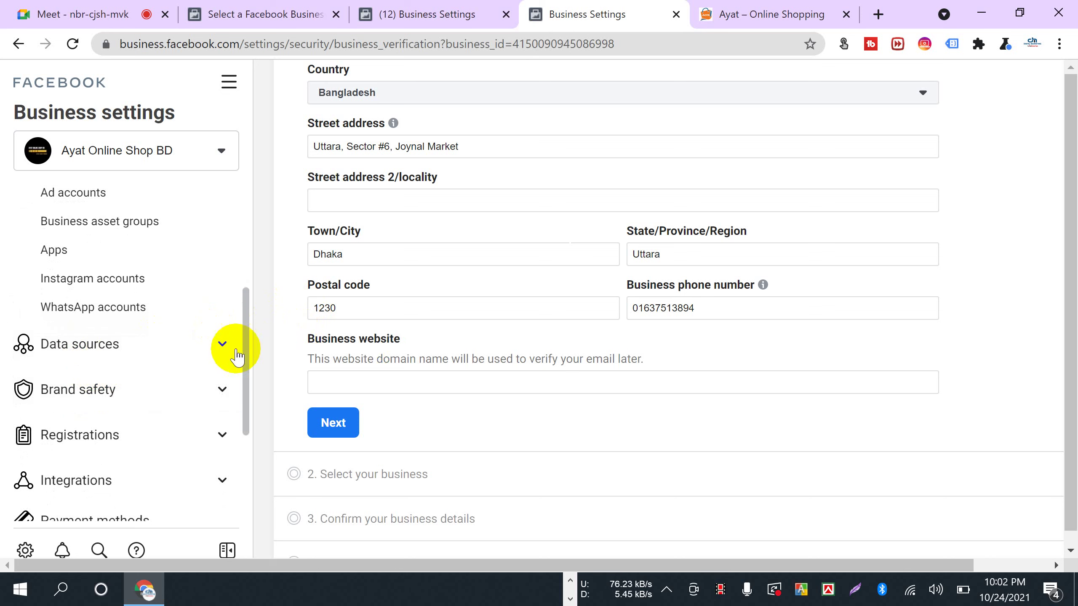
{"action": "left_click", "coordinate": [110, 401]}
{"action": "scroll", "coordinate": [108, 395], "scroll_direction": "down", "scroll_amount": 2}
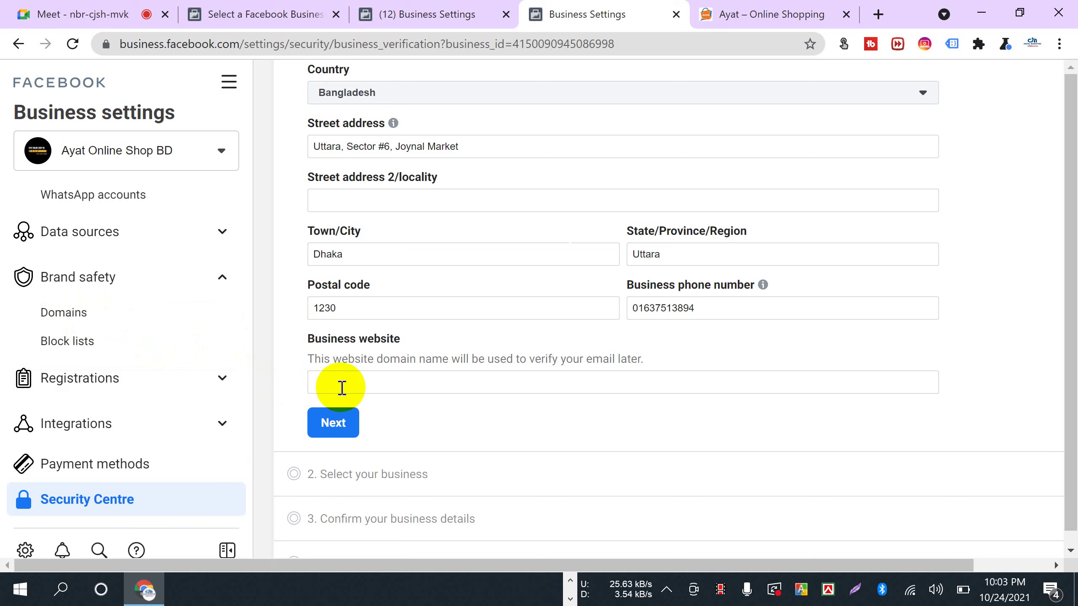
{"action": "left_click", "coordinate": [726, 15]}
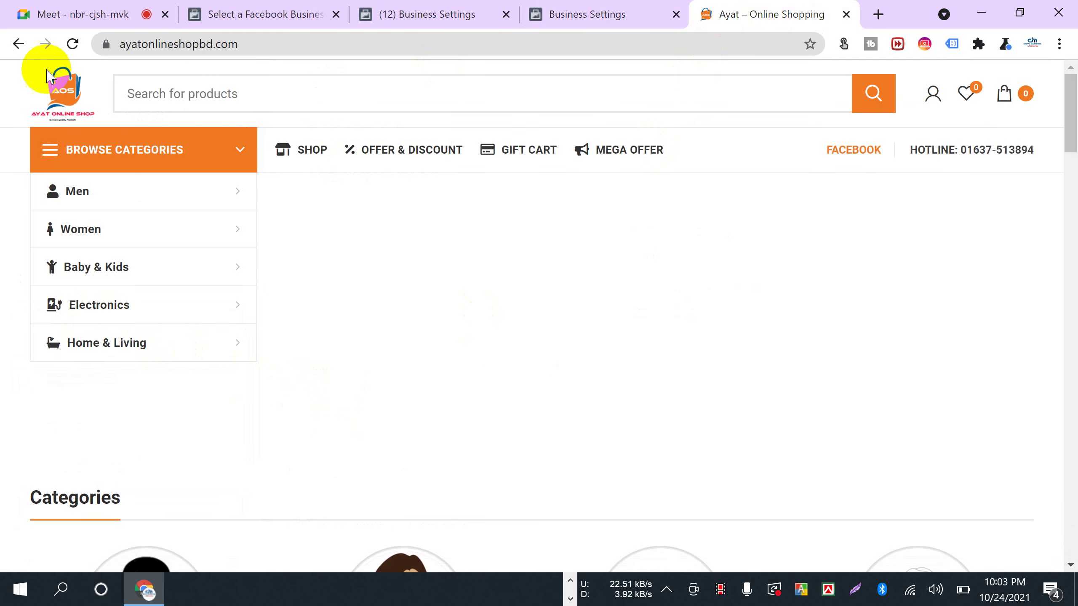
{"action": "left_click", "coordinate": [240, 46]}
{"action": "right_click", "coordinate": [251, 42]}
{"action": "left_click", "coordinate": [301, 137]}
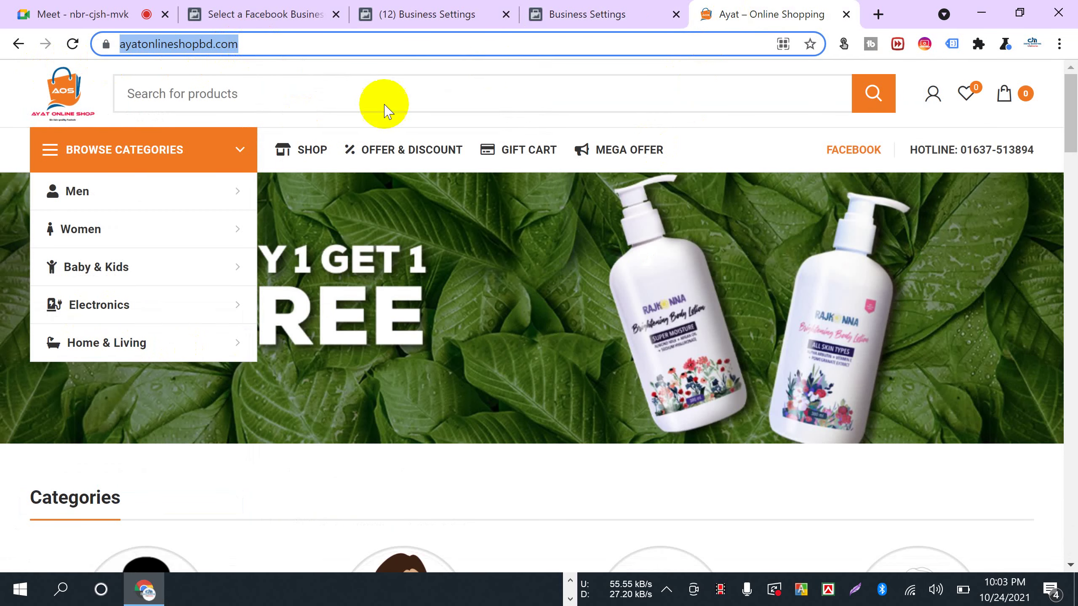
- Paste the URL into the Business website field and review the completed form
{"action": "left_click", "coordinate": [571, 16]}
{"action": "left_click", "coordinate": [325, 385]}
{"action": "key", "text": "ctrl+v"}
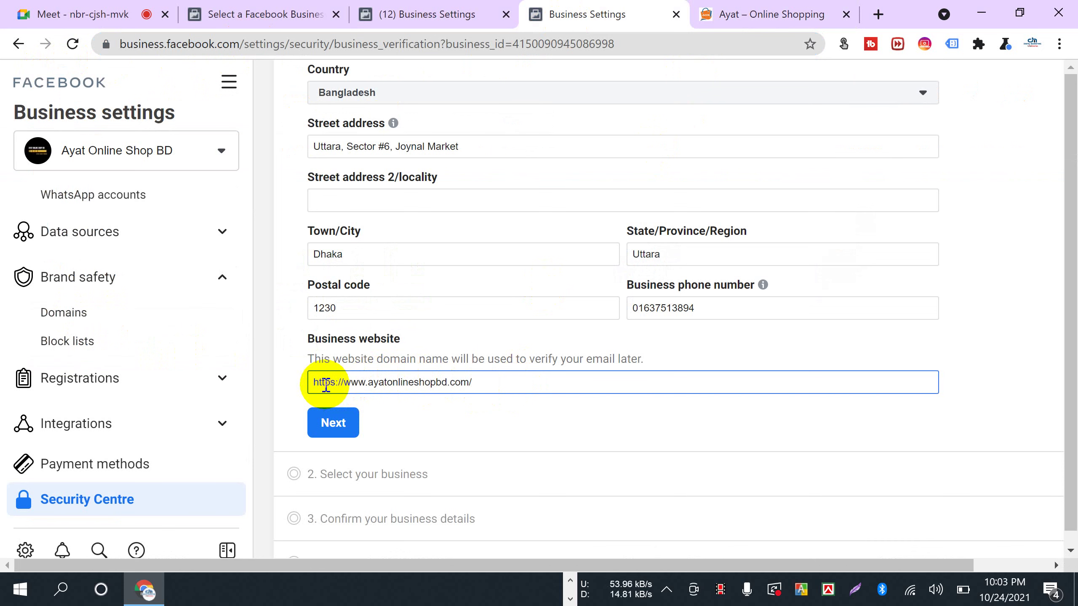
{"action": "left_click", "coordinate": [276, 417]}
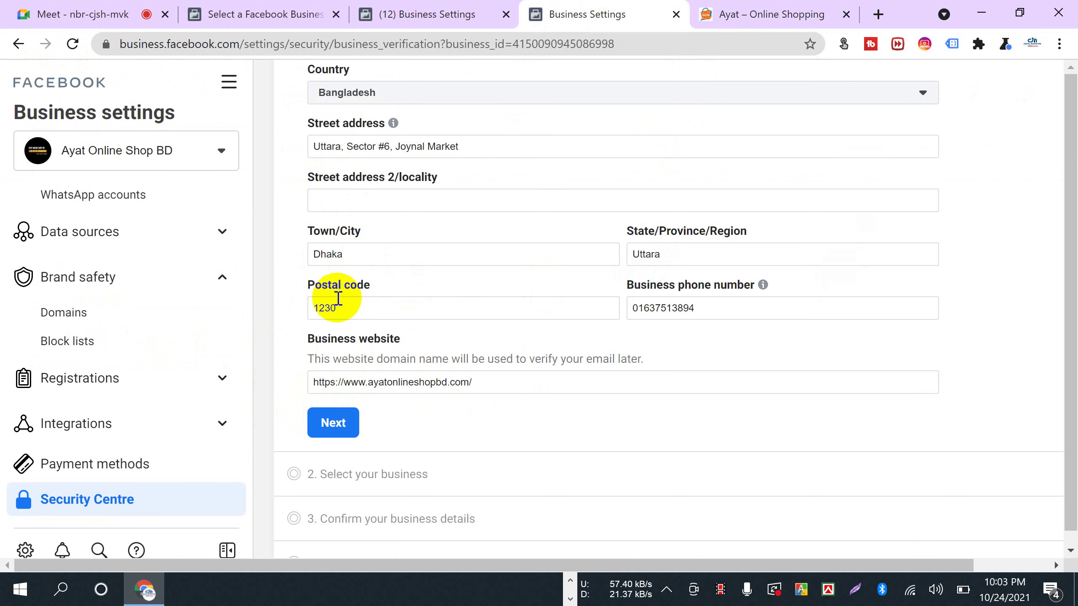
{"action": "scroll", "coordinate": [336, 296], "scroll_direction": "up", "scroll_amount": 2}
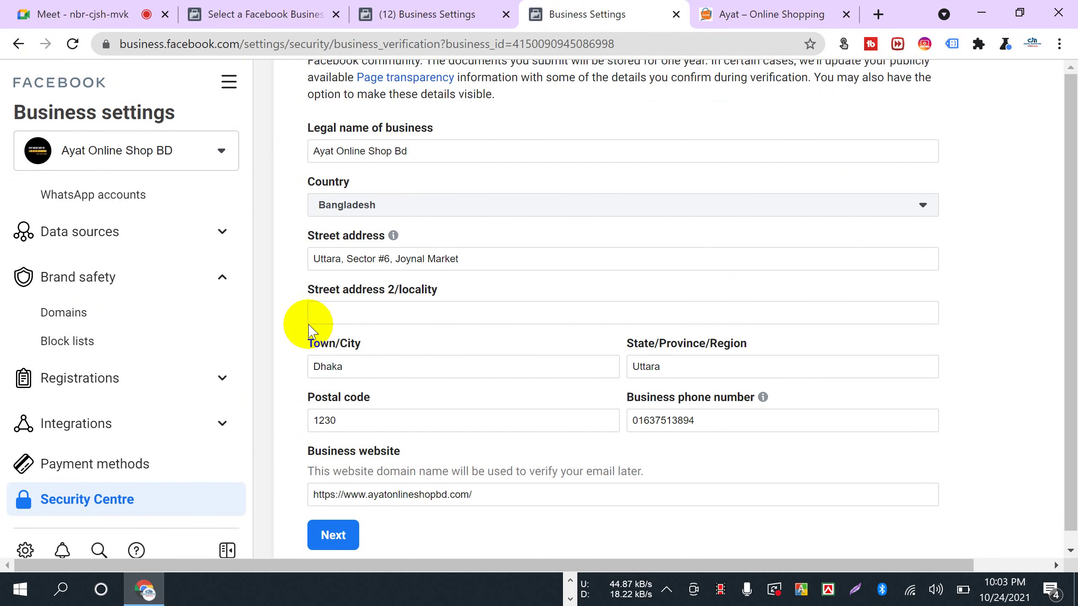
{"action": "scroll", "coordinate": [301, 337], "scroll_direction": "down", "scroll_amount": 2}
{"action": "scroll", "coordinate": [296, 334], "scroll_direction": "up", "scroll_amount": 4}
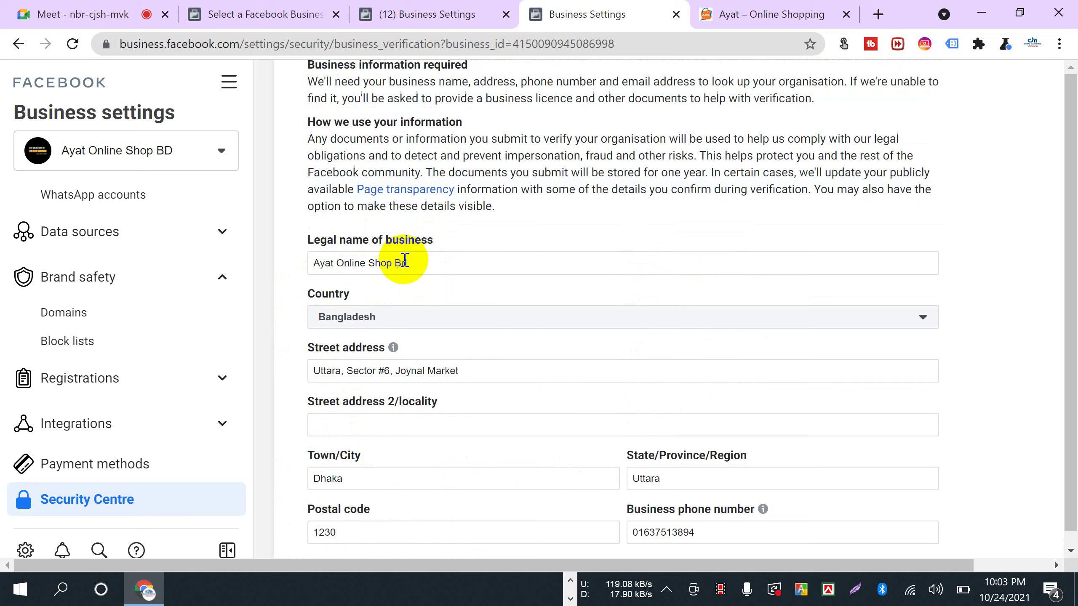
{"action": "scroll", "coordinate": [290, 339], "scroll_direction": "down", "scroll_amount": 5}
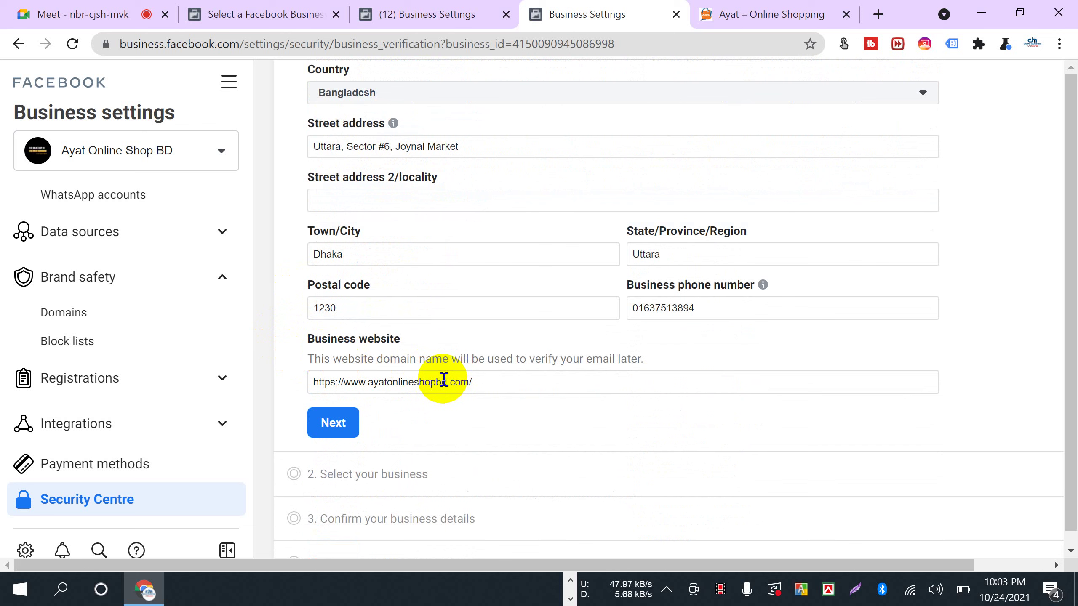
{"action": "scroll", "coordinate": [43, 435], "scroll_direction": "down", "scroll_amount": 3}
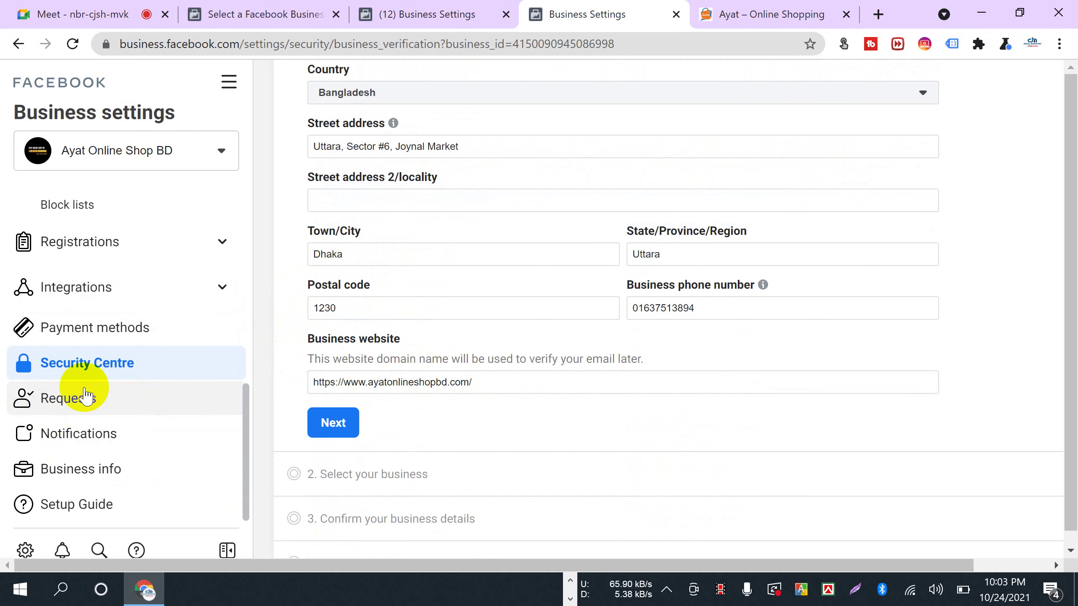
{"action": "scroll", "coordinate": [85, 293], "scroll_direction": "up", "scroll_amount": 2}
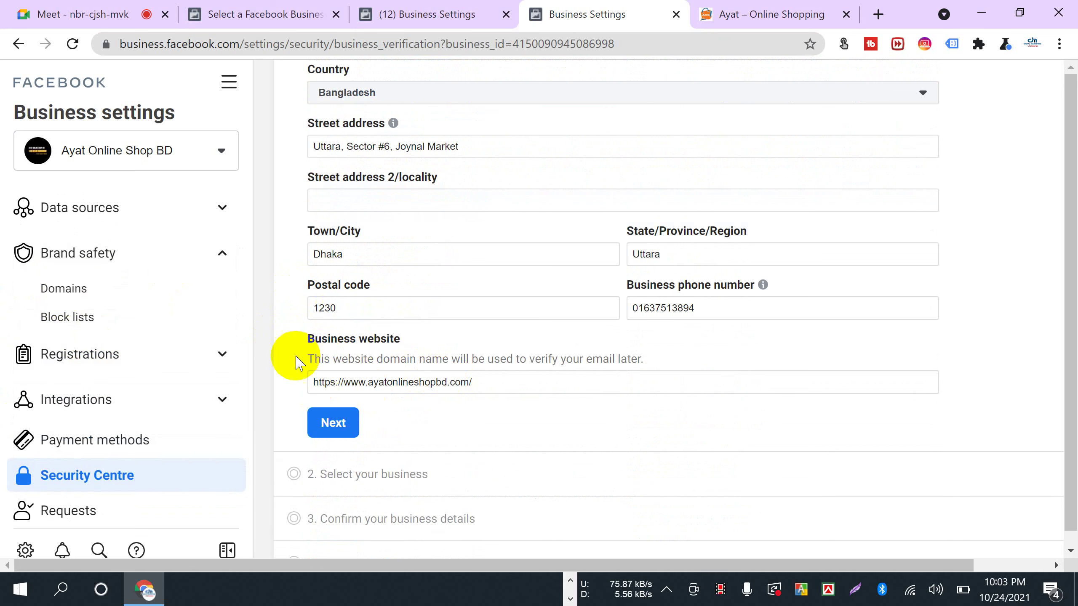
- Add the 88 country code to the business phone number and submit step 1's business details
{"action": "left_click", "coordinate": [331, 422]}
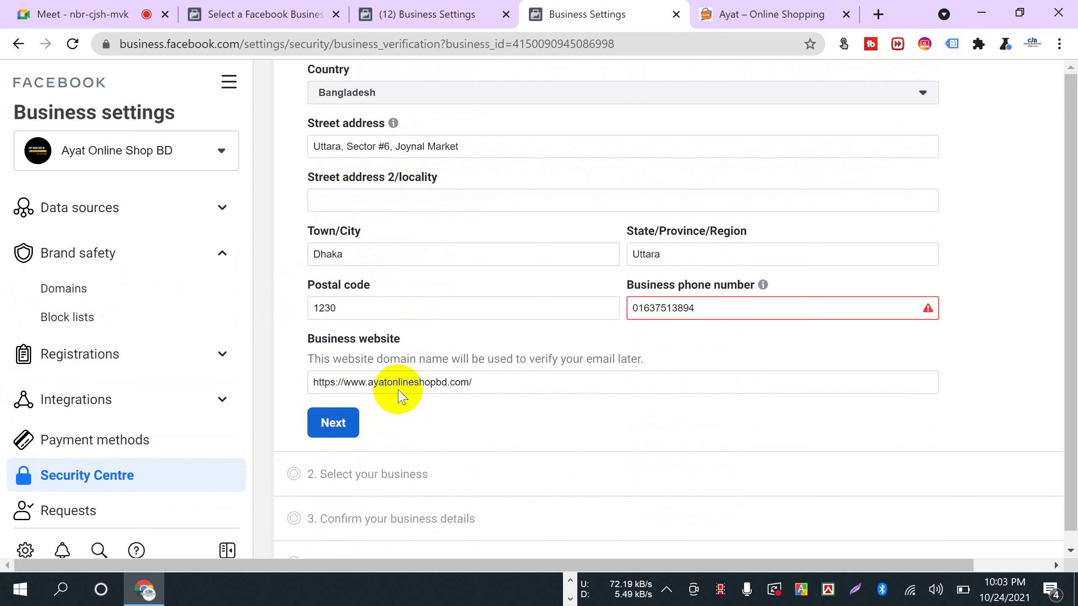
{"action": "left_click", "coordinate": [634, 307]}
{"action": "type", "text": "88"}
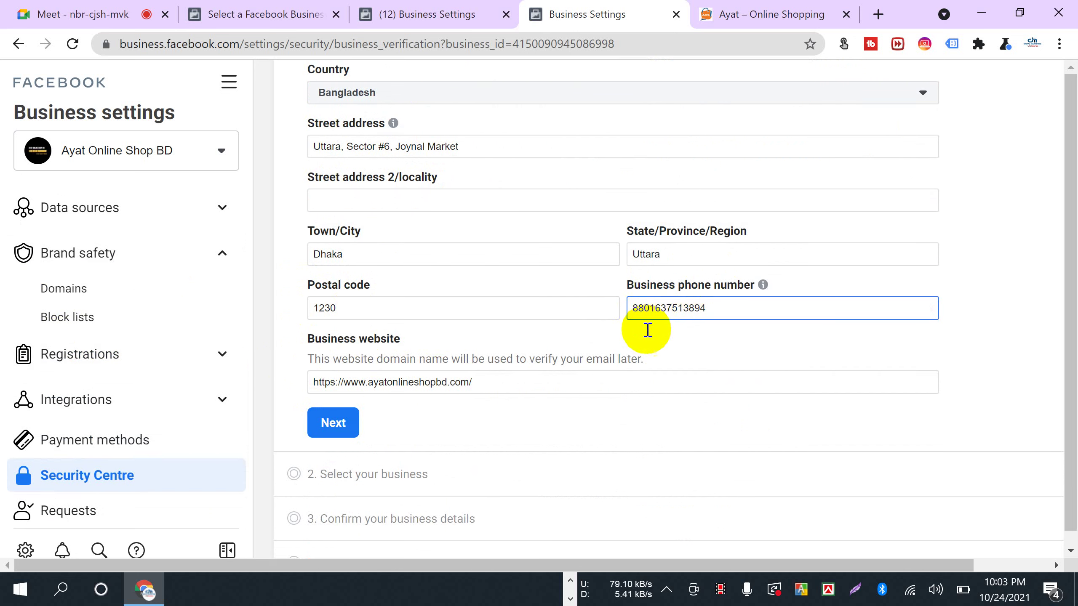
{"action": "left_click", "coordinate": [606, 421]}
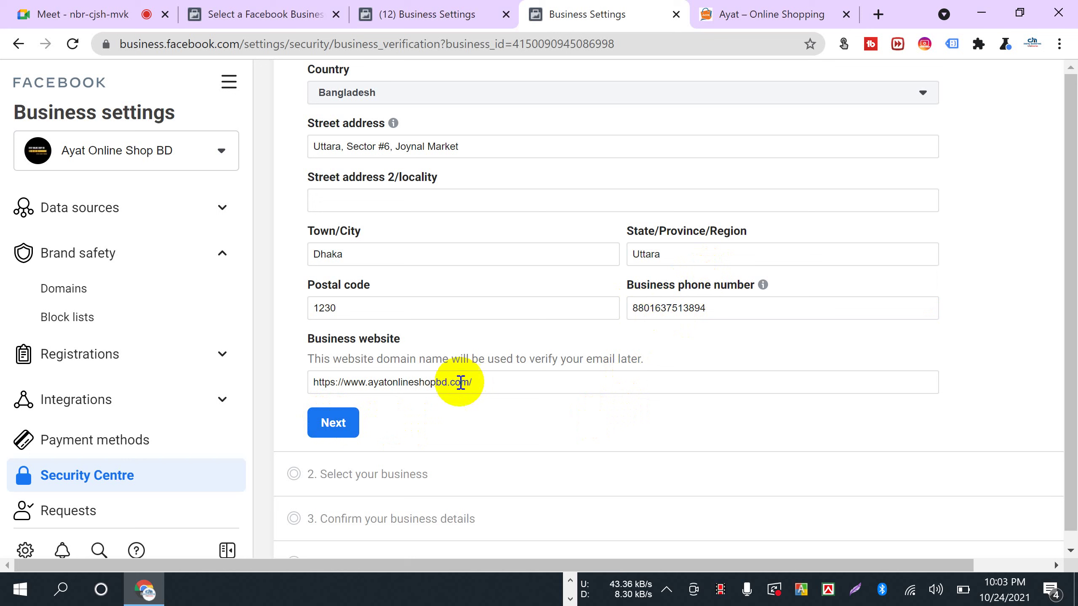
{"action": "left_click", "coordinate": [330, 423]}
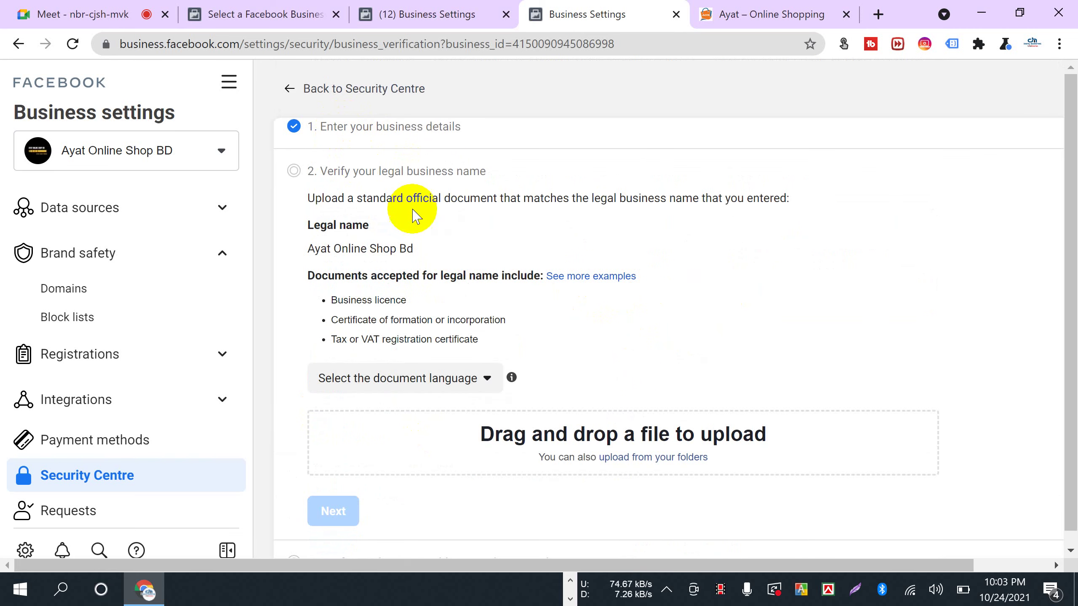
- Scroll to the legal-name step and highlight the accepted documents, such as Business licence
{"action": "scroll", "coordinate": [492, 276], "scroll_direction": "down", "scroll_amount": 1}
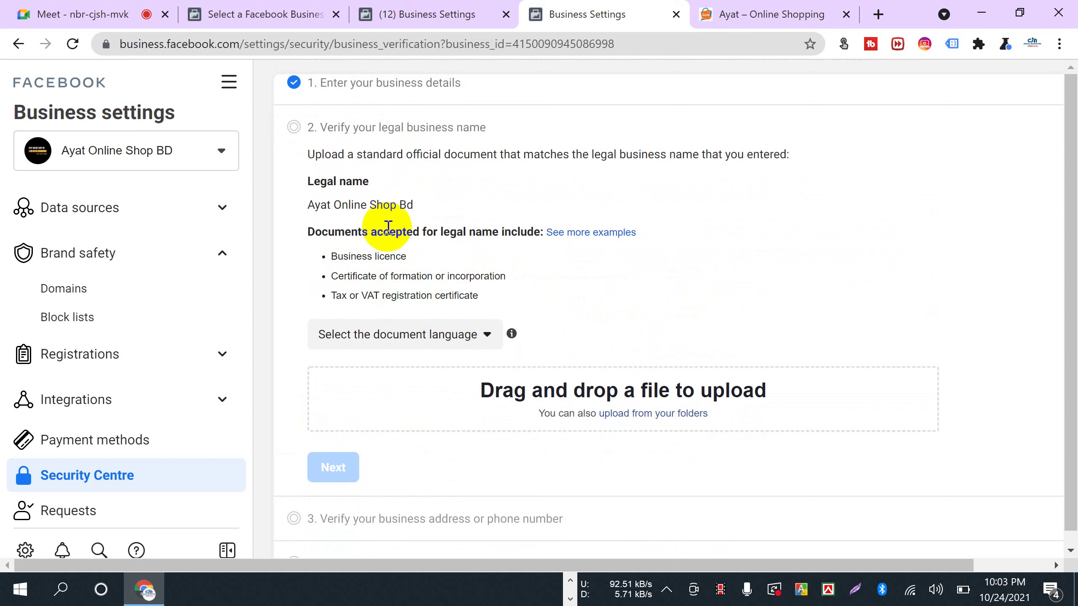
{"action": "left_click_drag", "start_coordinate": [299, 232], "coordinate": [534, 236]}
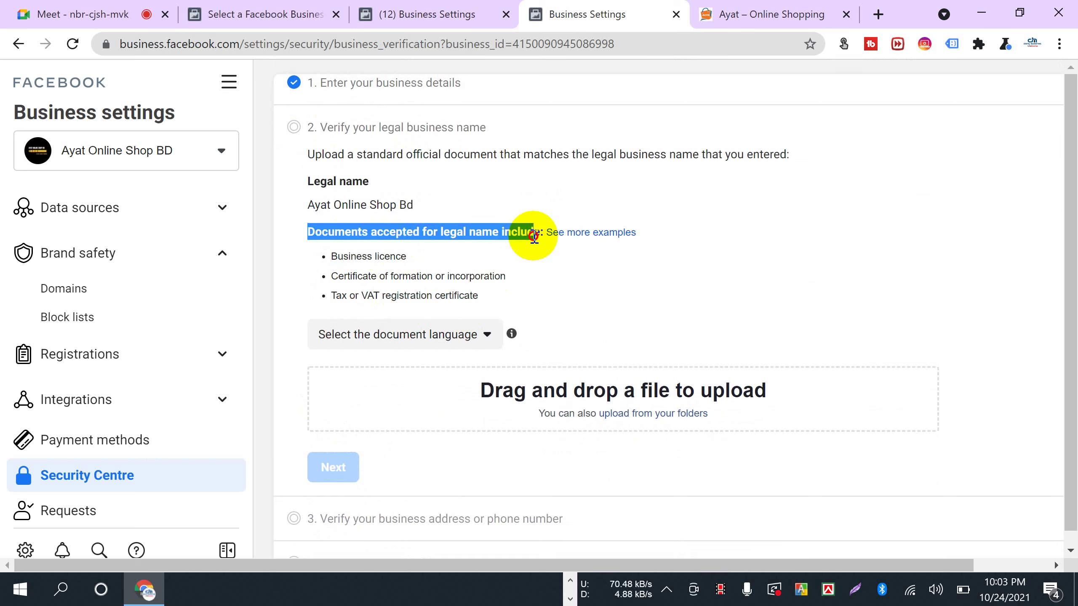
{"action": "left_click_drag", "start_coordinate": [318, 251], "coordinate": [417, 261]}
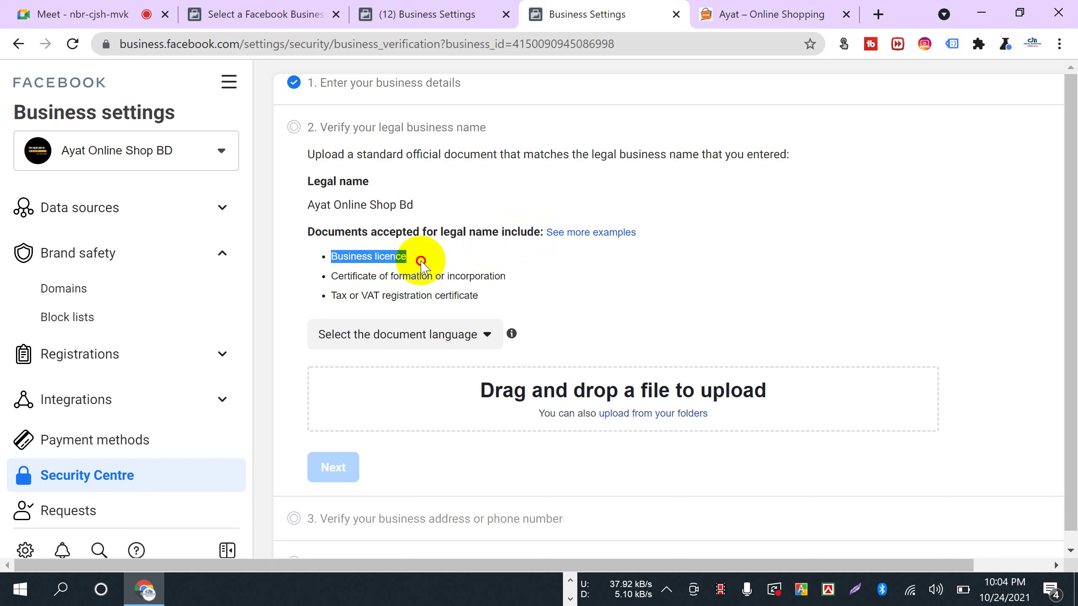
{"action": "left_click_drag", "start_coordinate": [326, 276], "coordinate": [496, 290]}
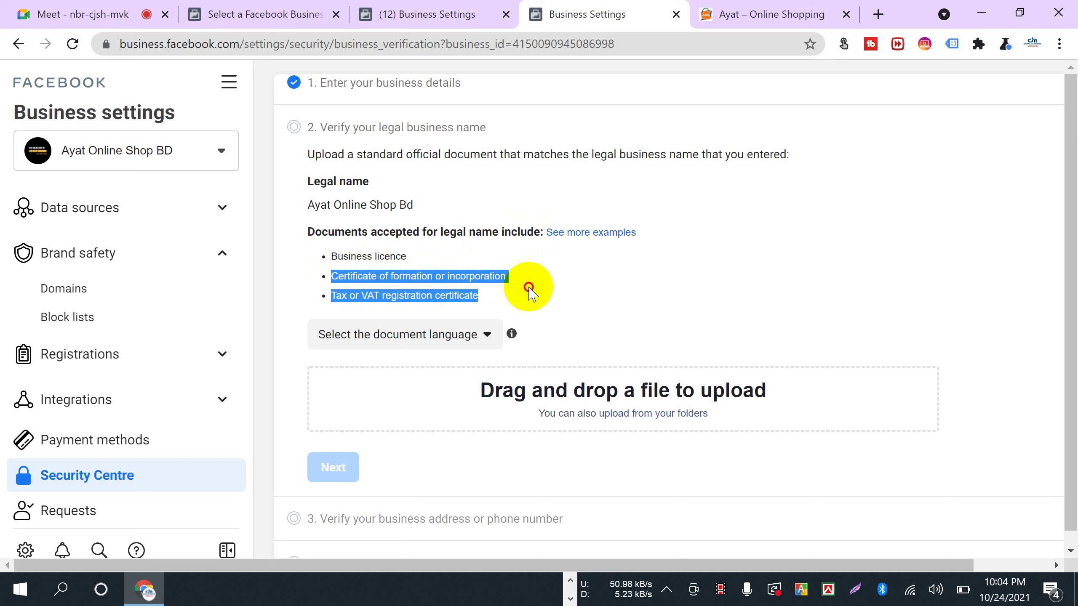
{"action": "left_click", "coordinate": [495, 288]}
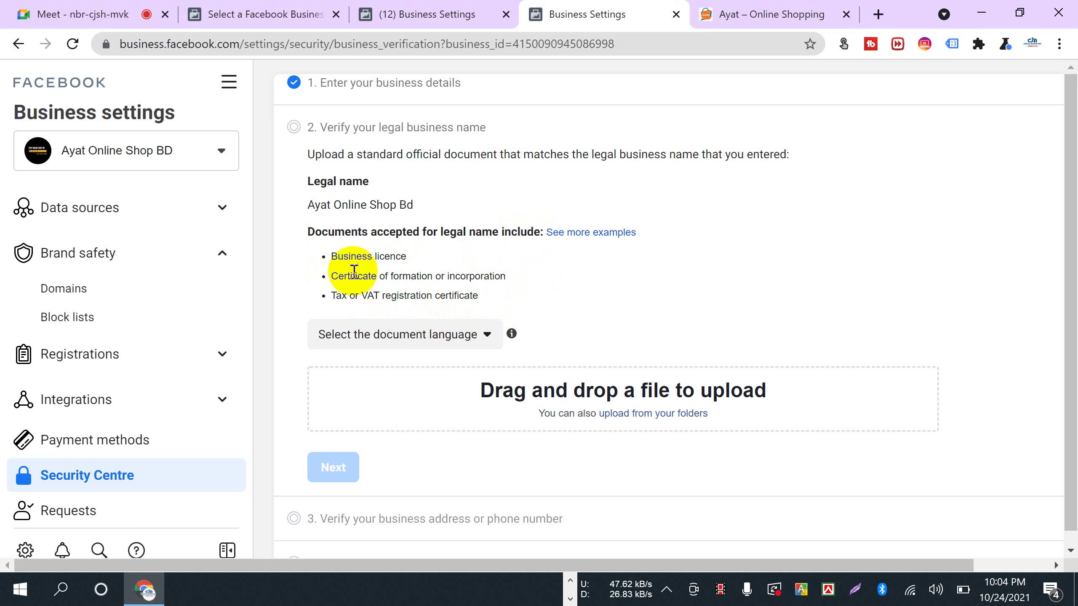
{"action": "left_click_drag", "start_coordinate": [331, 256], "coordinate": [430, 257]}
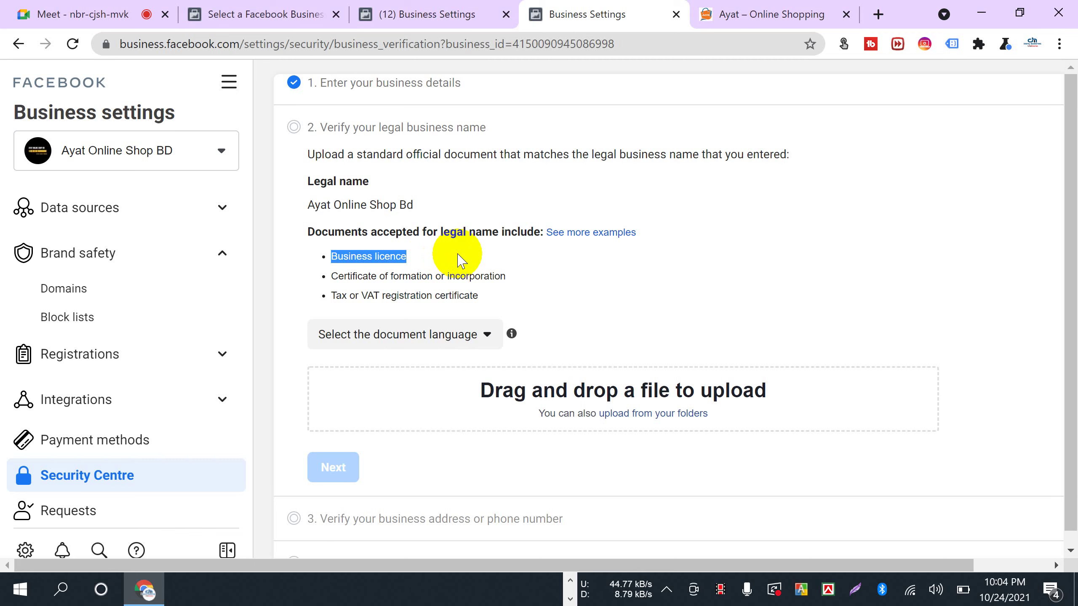
- Open Google Docs in a new tab, then return and highlight the Tax or VAT registration certificate
{"action": "left_click", "coordinate": [877, 14]}
{"action": "type", "text": "doc"}
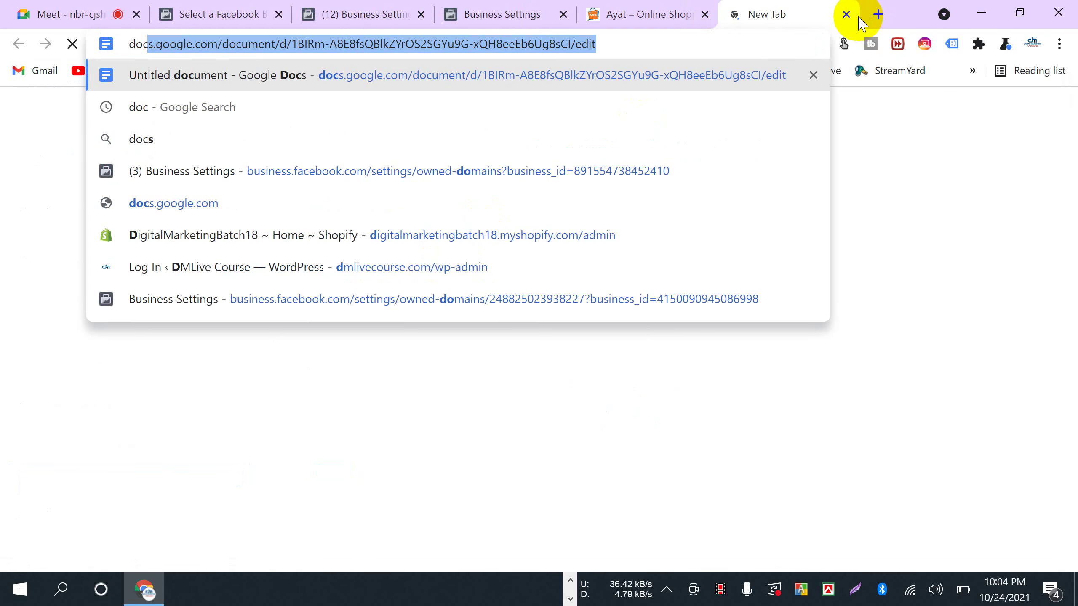
{"action": "key", "text": "Return"}
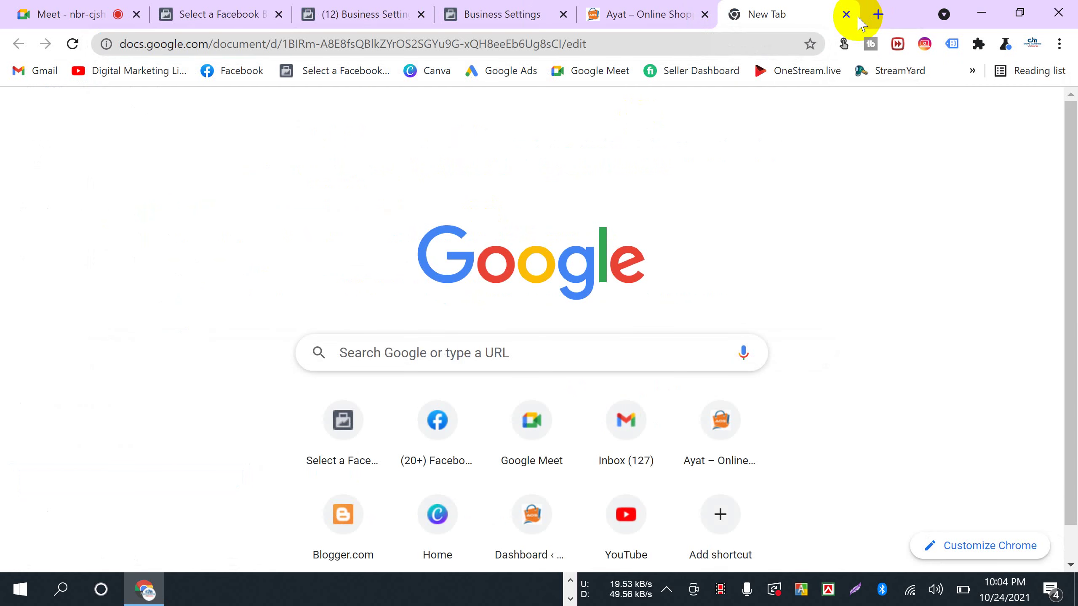
{"action": "left_click", "coordinate": [516, 14]}
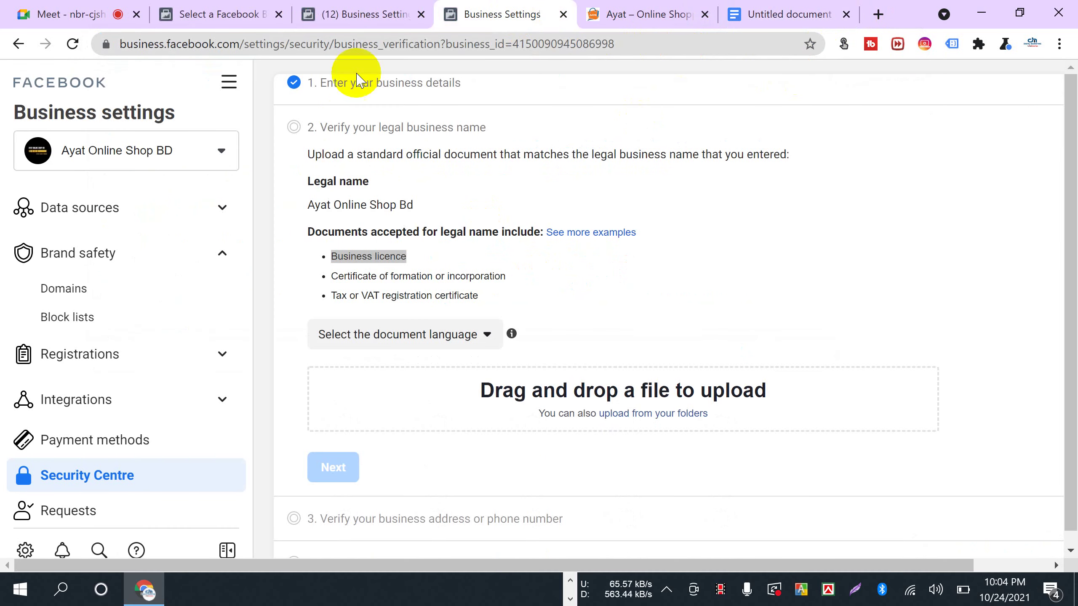
{"action": "left_click", "coordinate": [562, 274]}
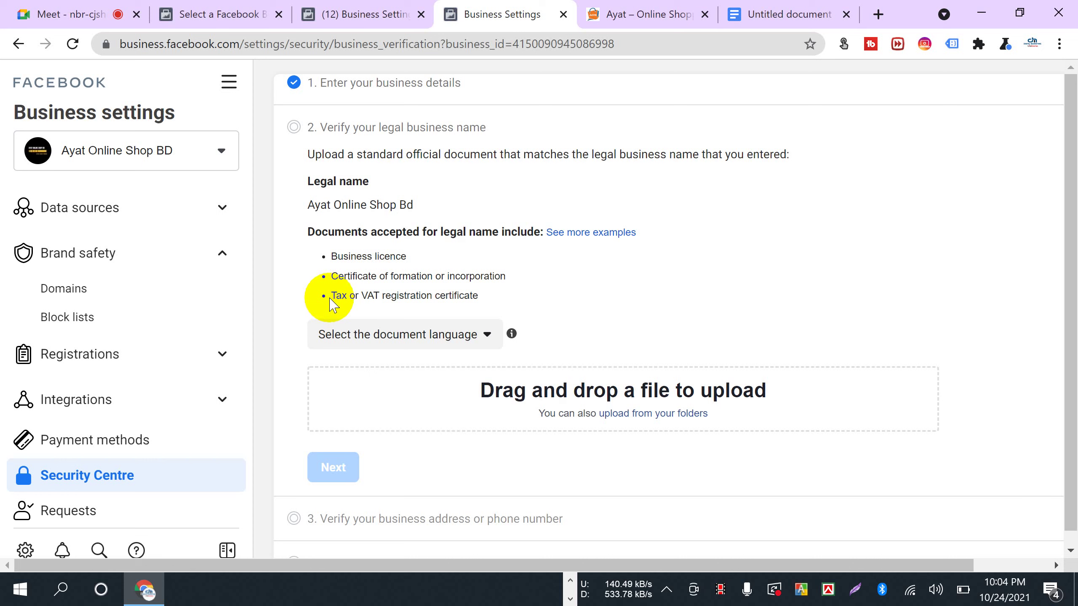
{"action": "left_click_drag", "start_coordinate": [331, 296], "coordinate": [494, 303]}
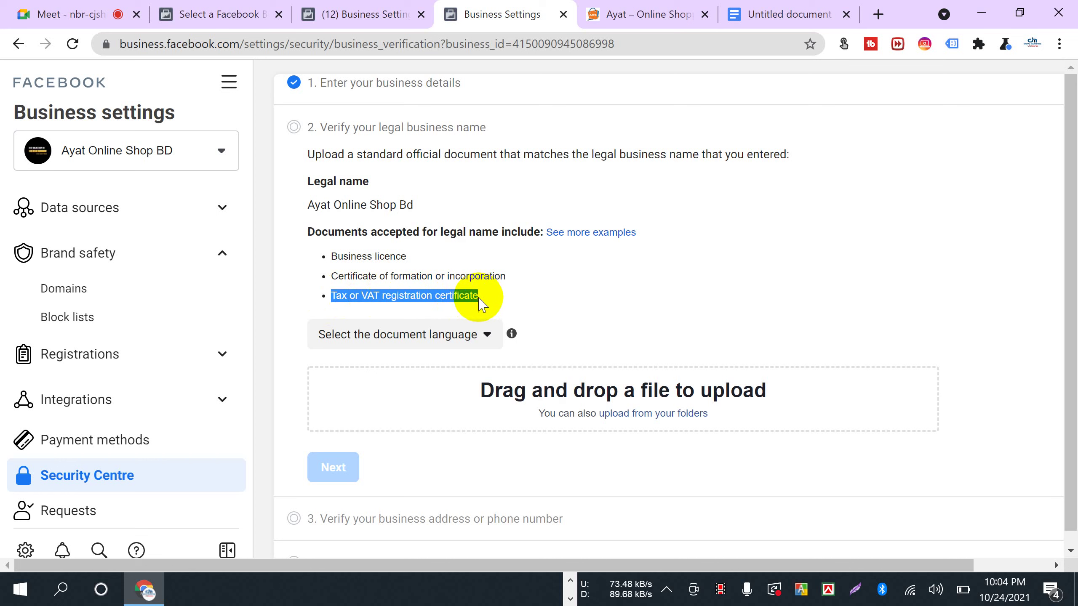
{"action": "left_click", "coordinate": [747, 13]}
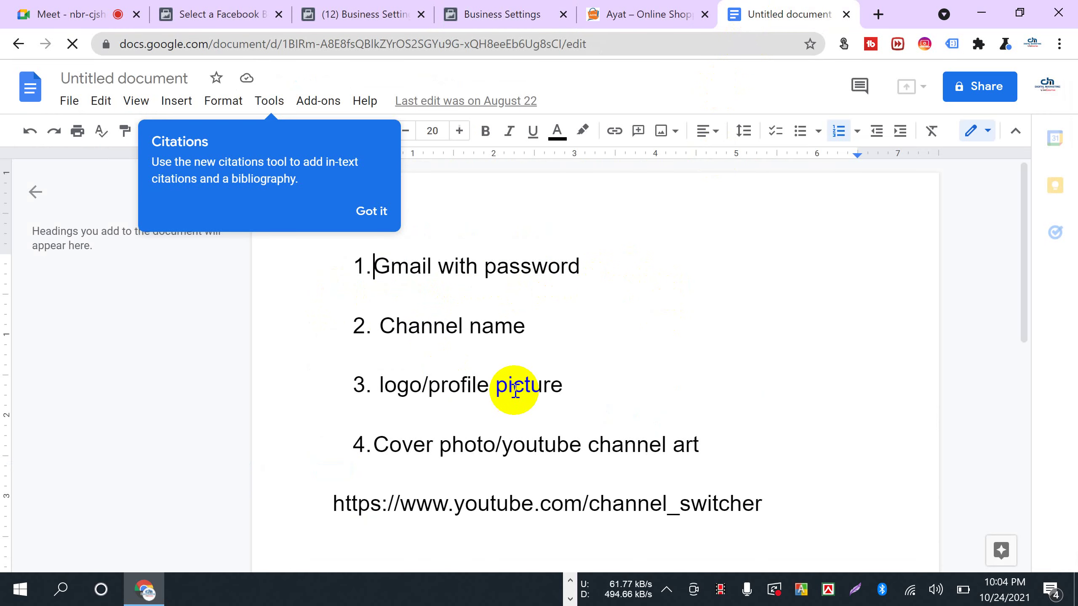
{"action": "scroll", "coordinate": [345, 358], "scroll_direction": "down", "scroll_amount": 5}
{"action": "scroll", "coordinate": [346, 358], "scroll_direction": "up", "scroll_amount": 5}
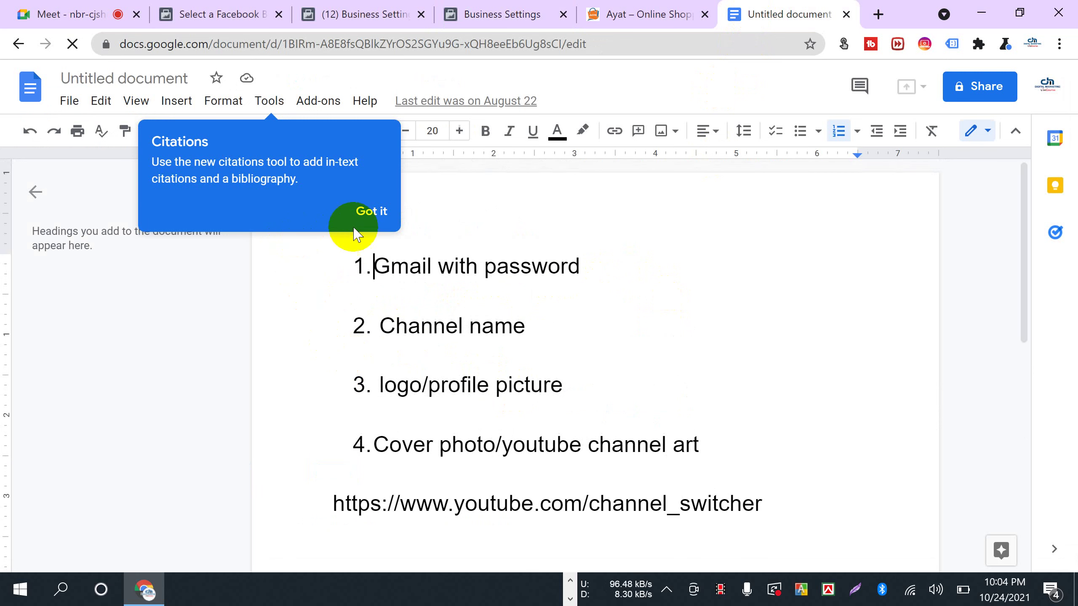
{"action": "left_click", "coordinate": [372, 212]}
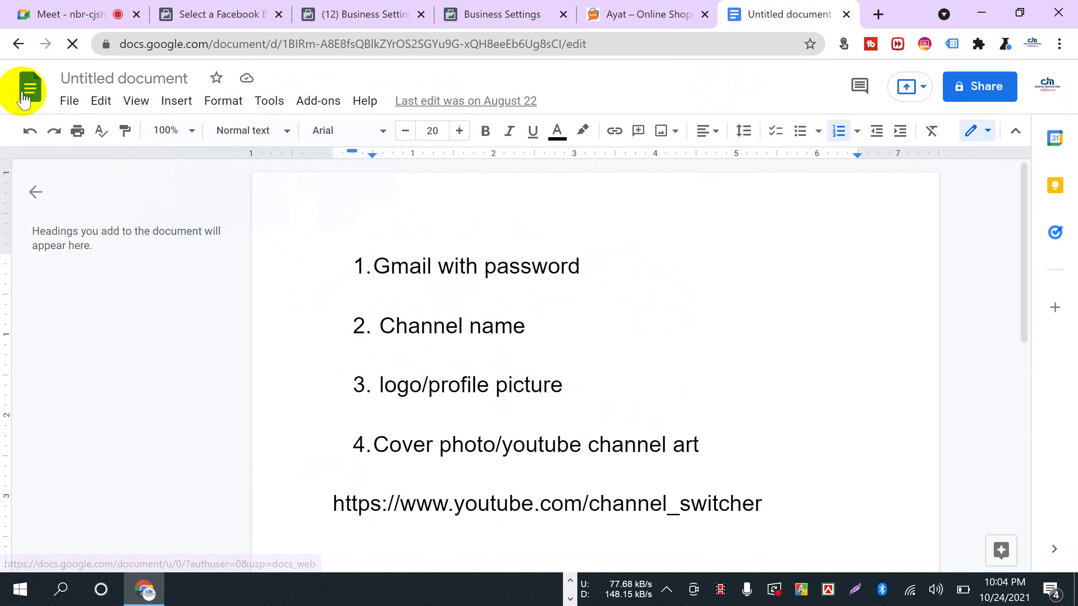
{"action": "left_click", "coordinate": [514, 14]}
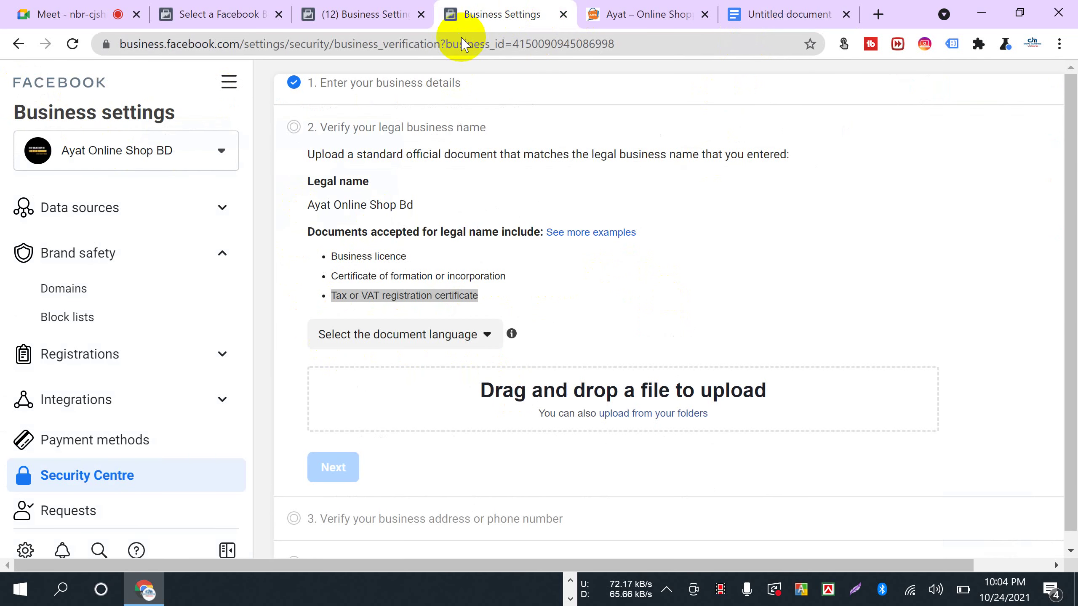
{"action": "scroll", "coordinate": [679, 306], "scroll_direction": "up", "scroll_amount": 1}
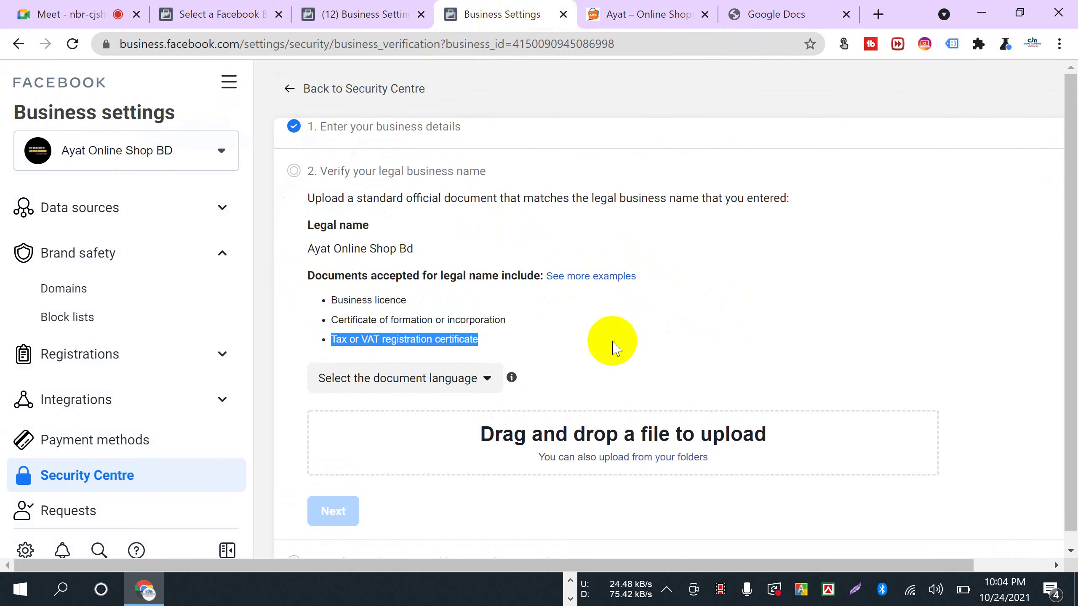
{"action": "left_click_drag", "start_coordinate": [308, 248], "coordinate": [420, 254]}
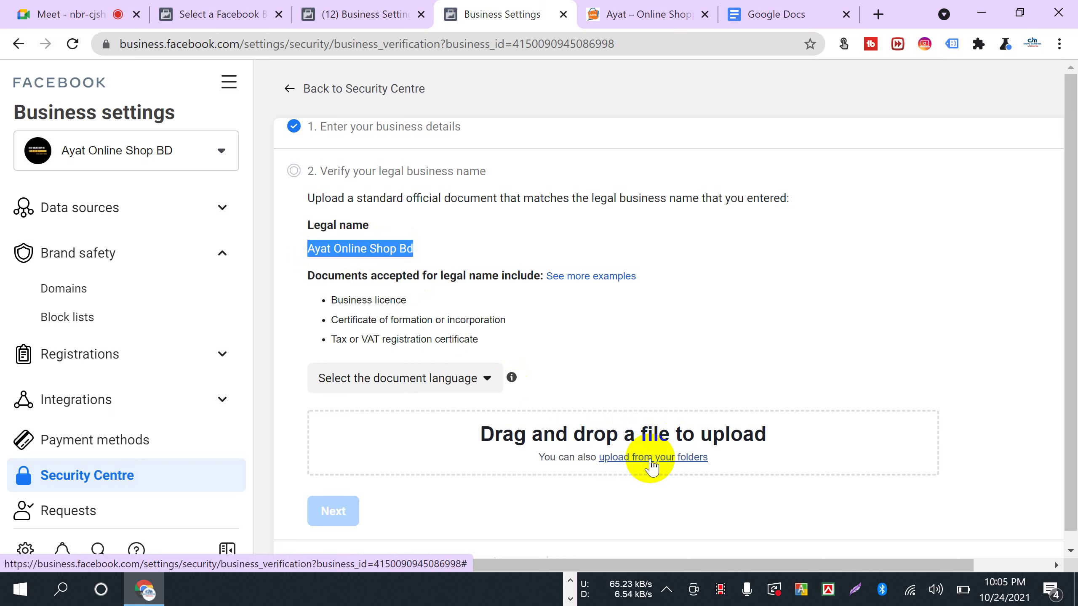
- Create a blank Google Doc and start a numbered list with 'Trade Licienc'
{"action": "left_click", "coordinate": [782, 19]}
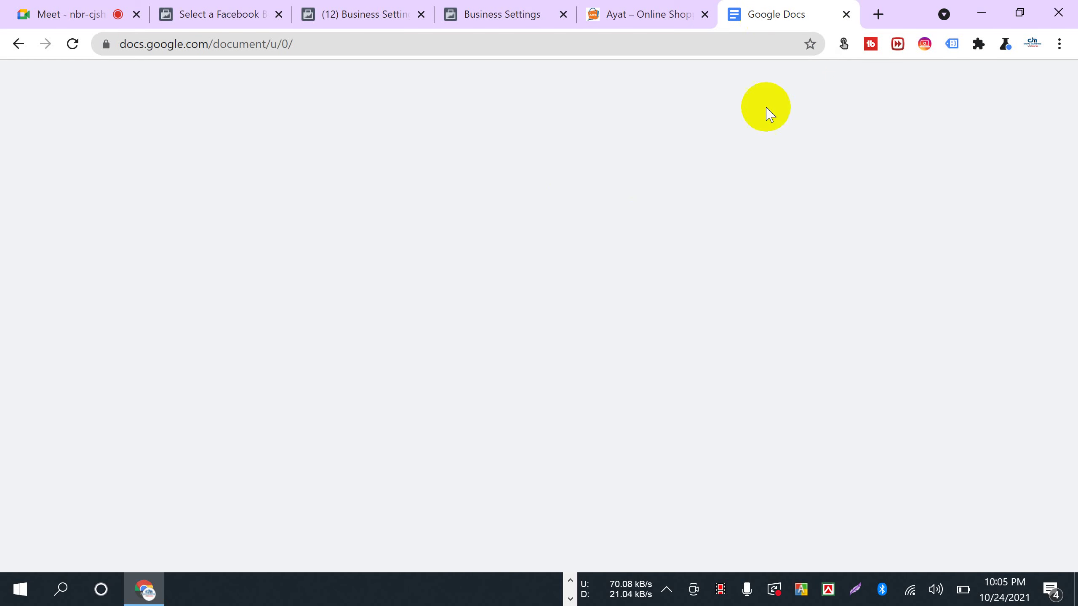
{"action": "left_click", "coordinate": [228, 244]}
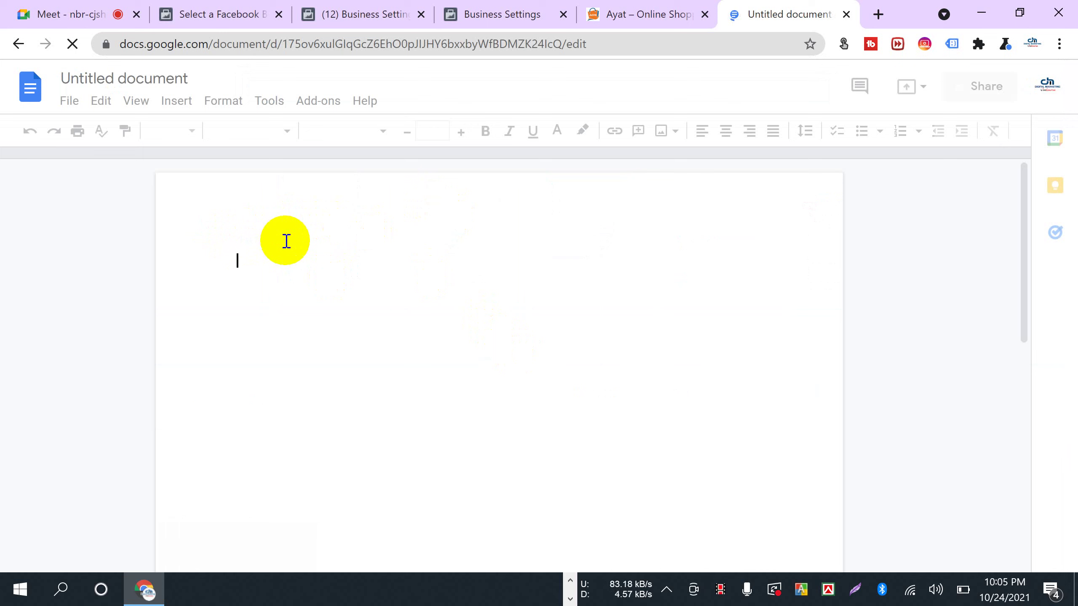
{"action": "type", "text": "Trade"}
{"action": "type", "text": "Lici"}
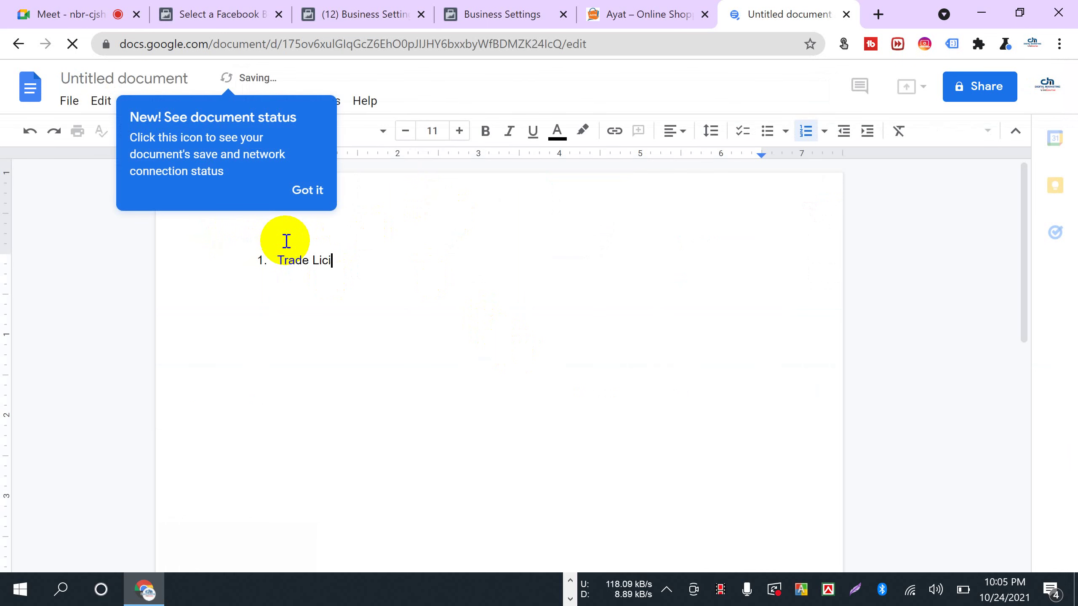
{"action": "type", "text": "enc"}
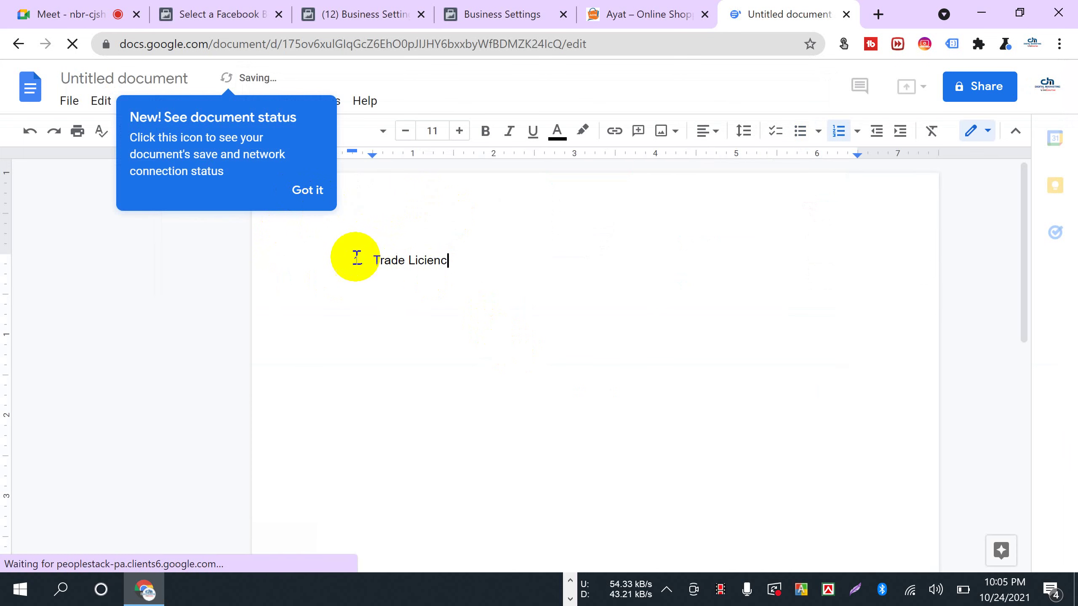
{"action": "left_click", "coordinate": [307, 190]}
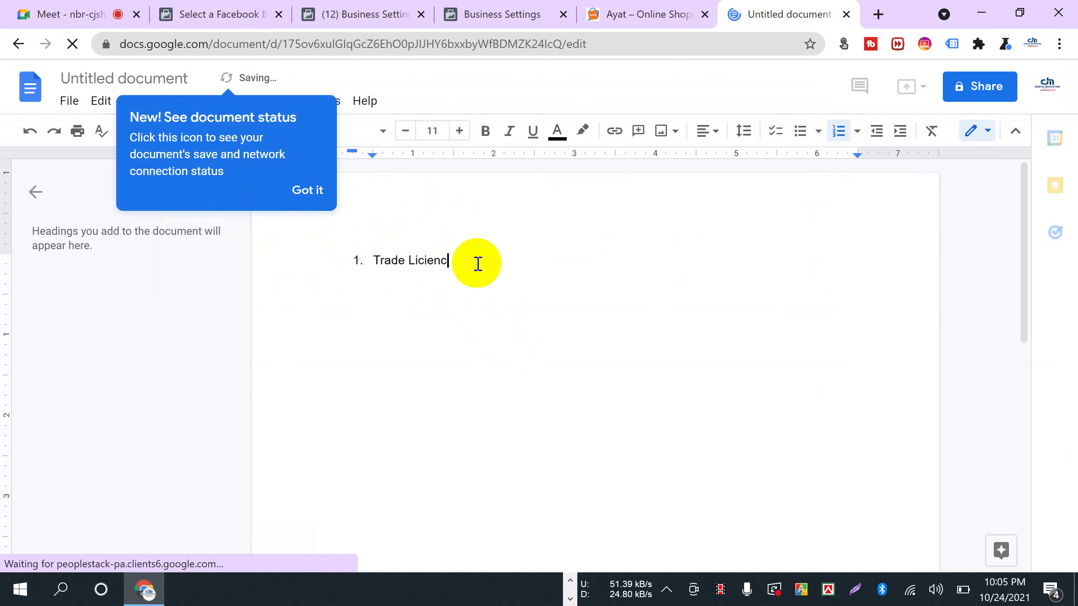
- Add 'Tax Documents' as the second numbered list item
{"action": "key", "text": "Return"}
{"action": "type", "text": "2"}
{"action": "key", "text": "BackSpace"}
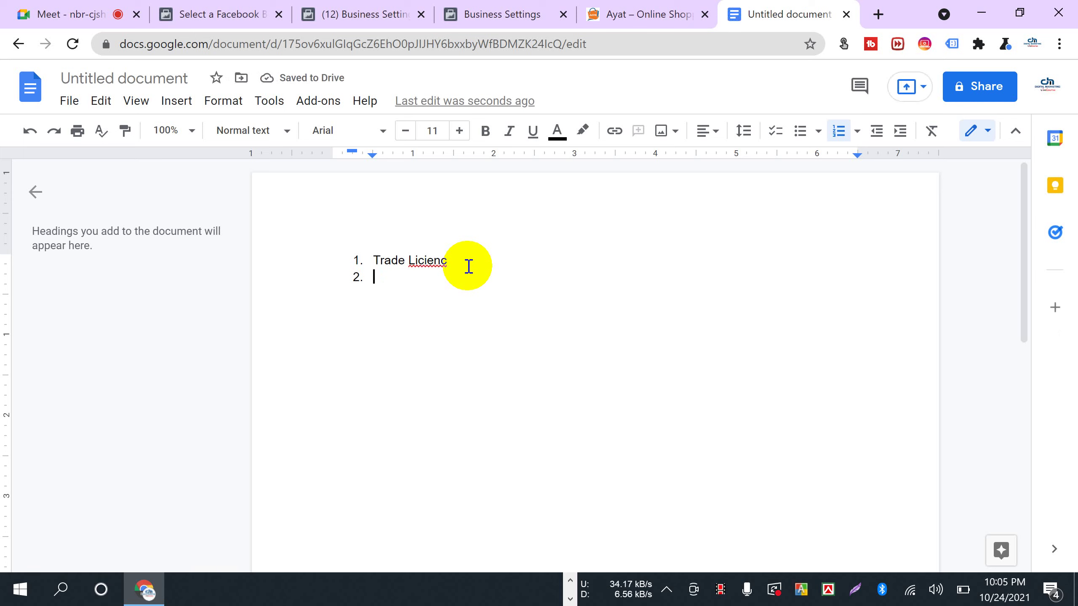
{"action": "type", "text": "Tax Do"}
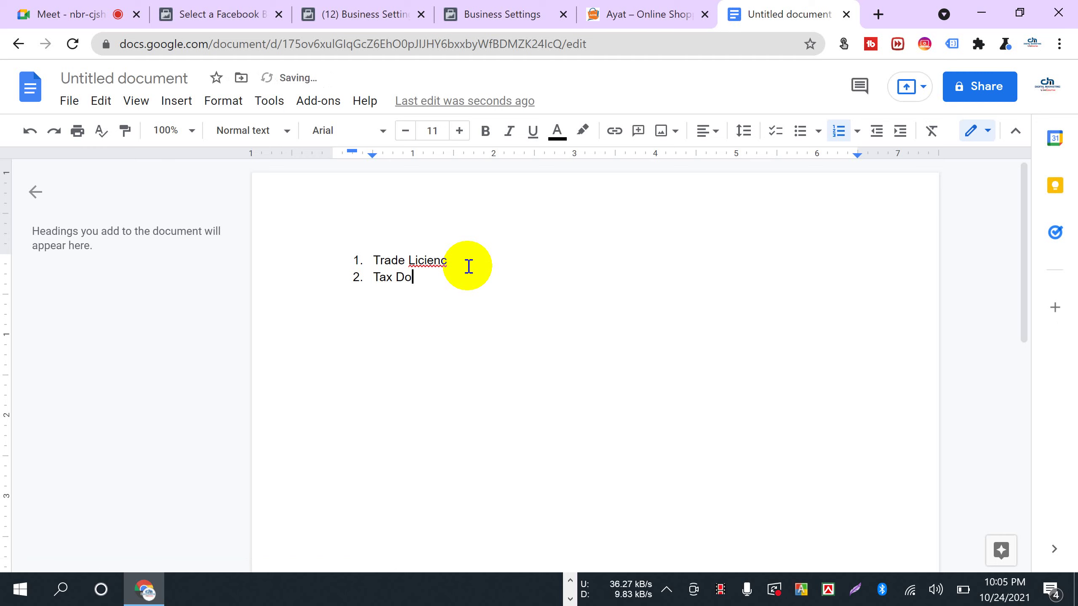
{"action": "type", "text": "cuments"}
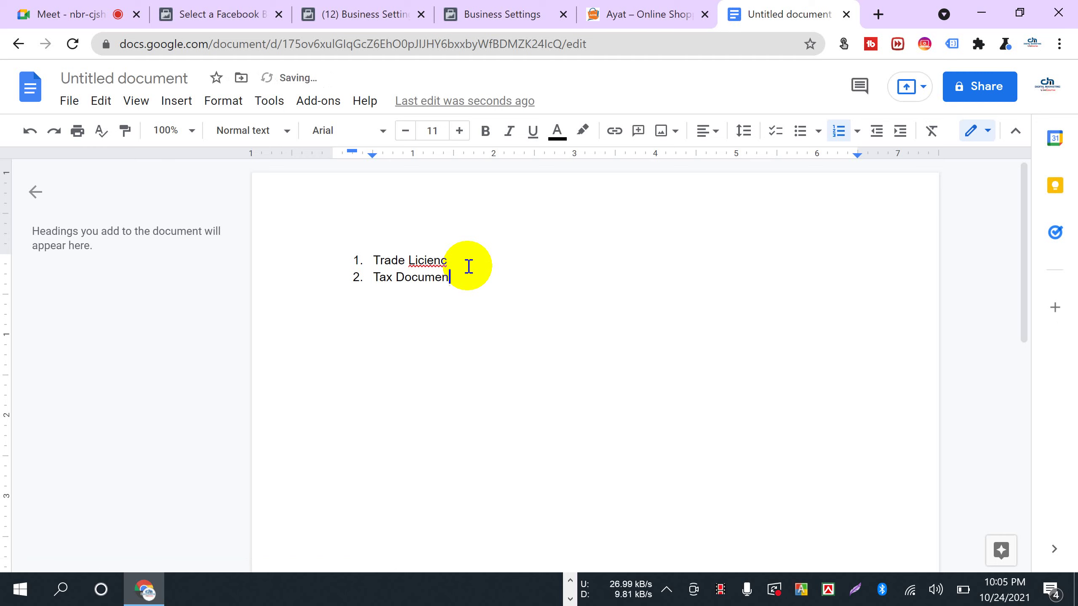
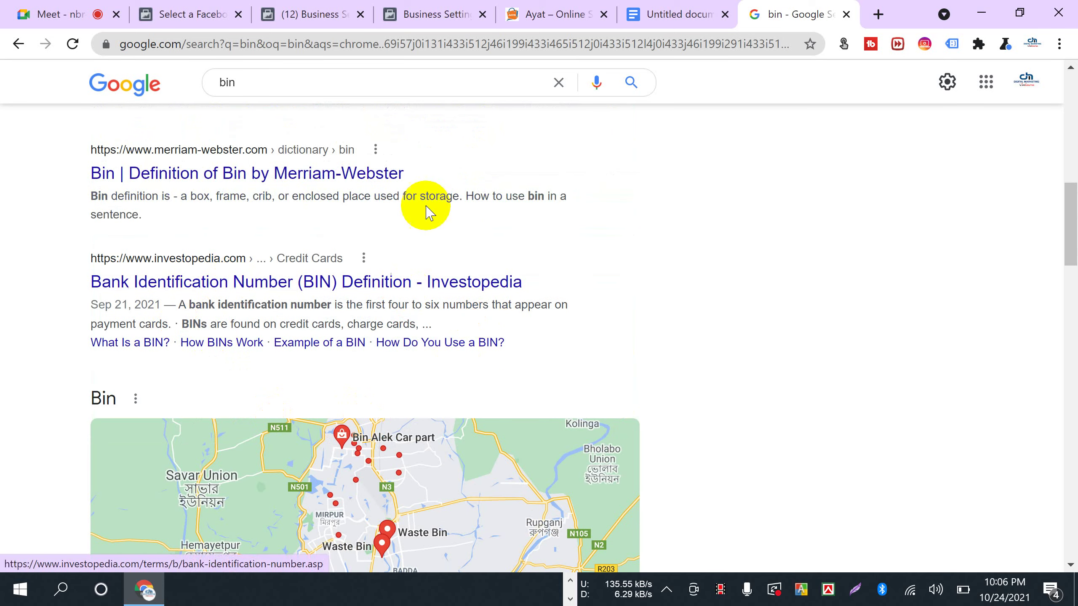
- Check the Google Doc, then highlight Business licence, certificate and Tax/VAT on the verification step
{"action": "left_click", "coordinate": [670, 15]}
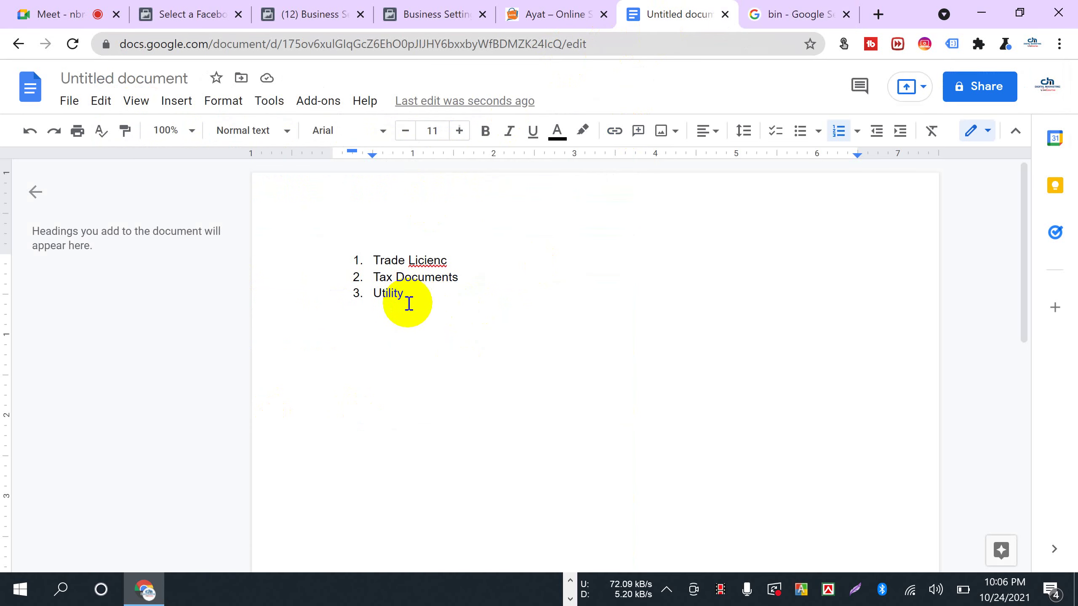
{"action": "left_click", "coordinate": [399, 15]}
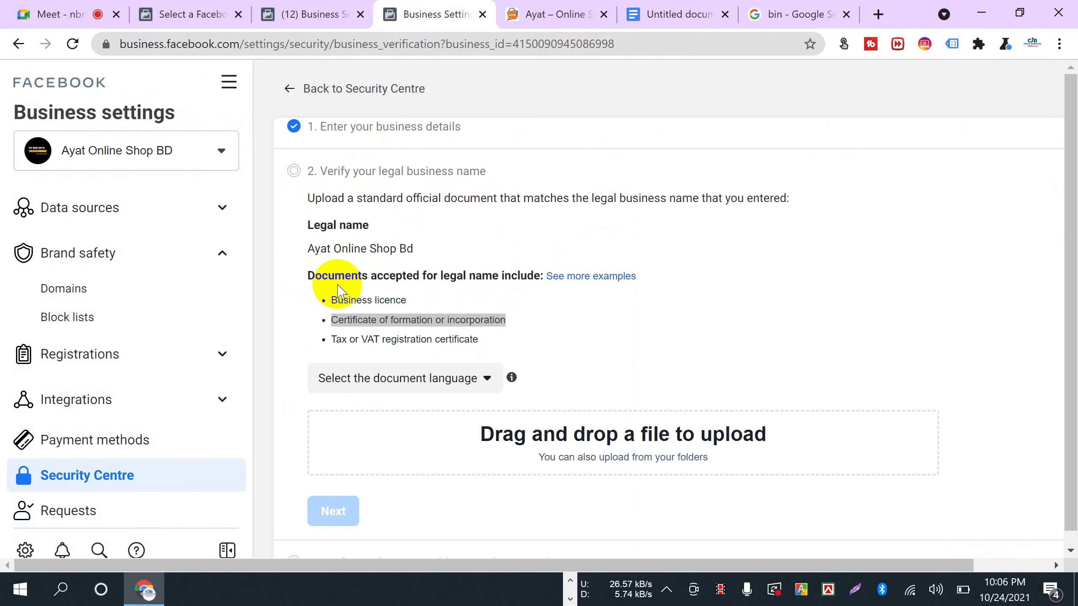
{"action": "left_click_drag", "start_coordinate": [334, 300], "coordinate": [409, 298]}
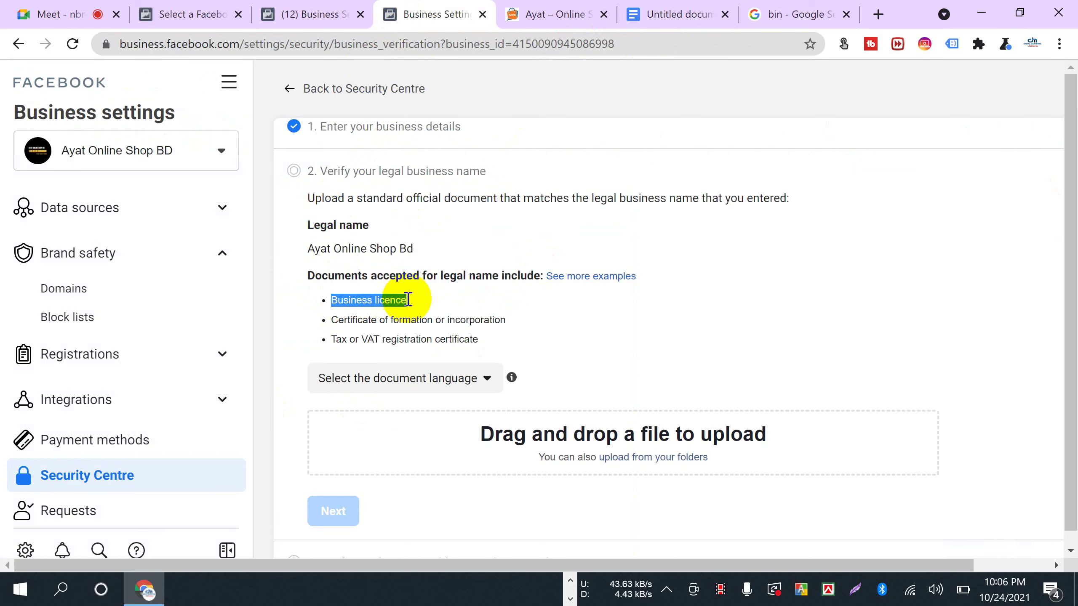
{"action": "left_click_drag", "start_coordinate": [331, 320], "coordinate": [393, 349]}
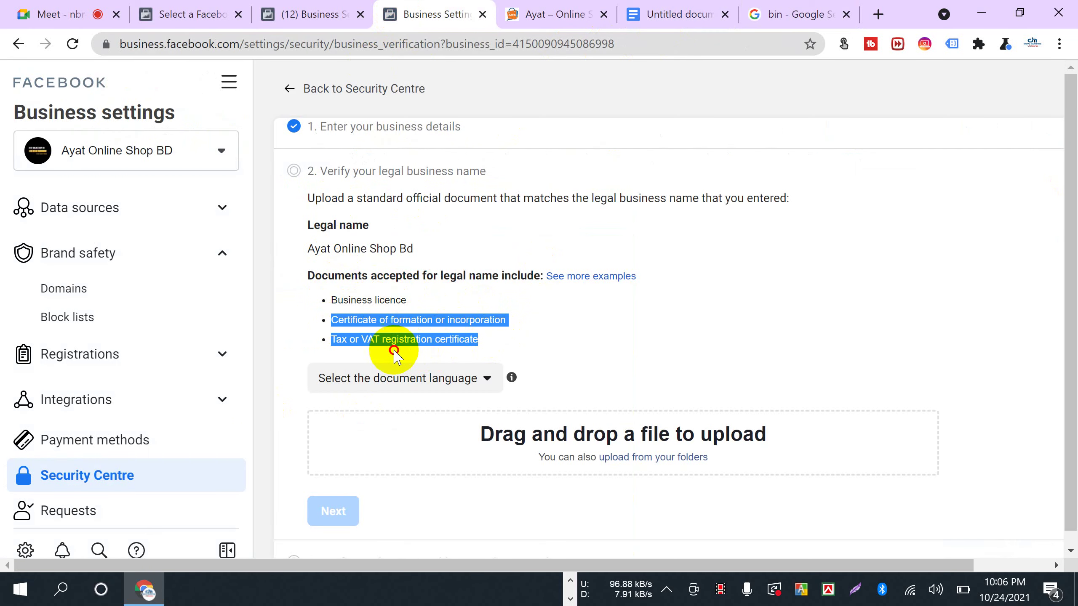
{"action": "left_click", "coordinate": [487, 352]}
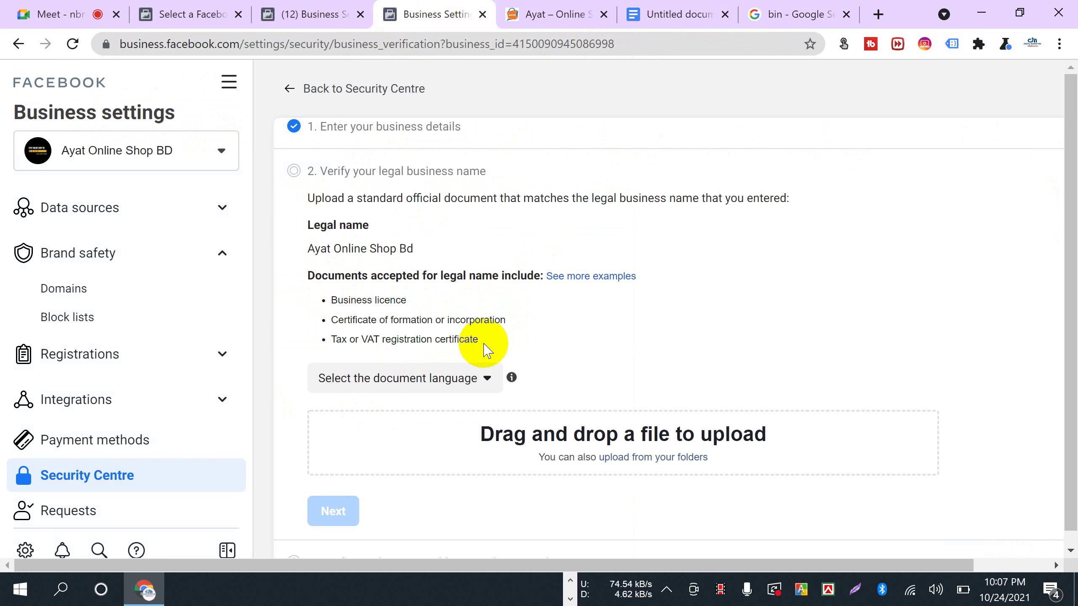
{"action": "scroll", "coordinate": [637, 340], "scroll_direction": "down", "scroll_amount": 1}
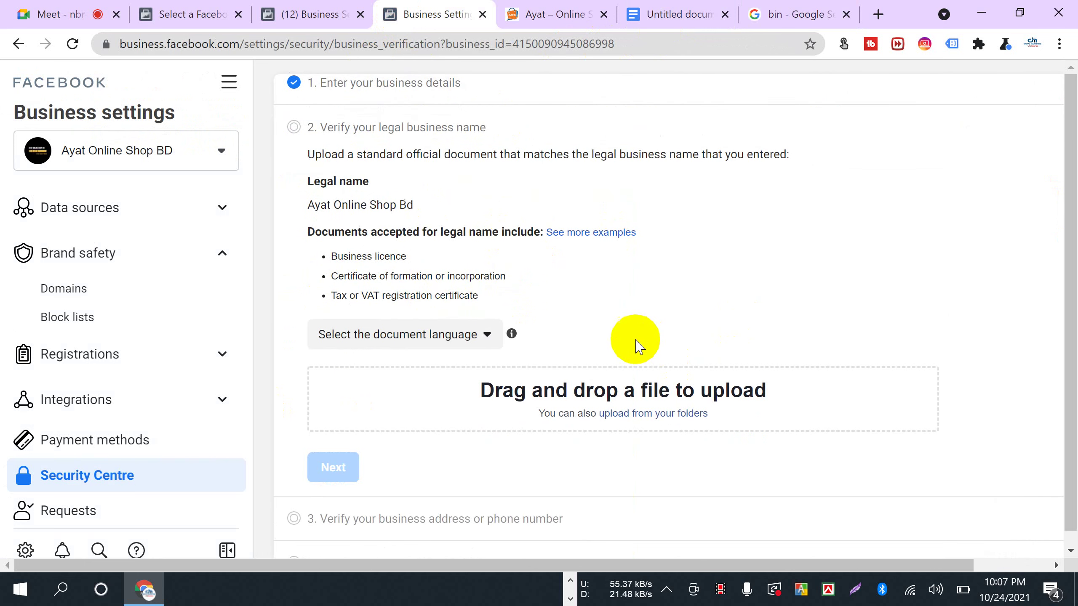
{"action": "left_click", "coordinate": [642, 414]}
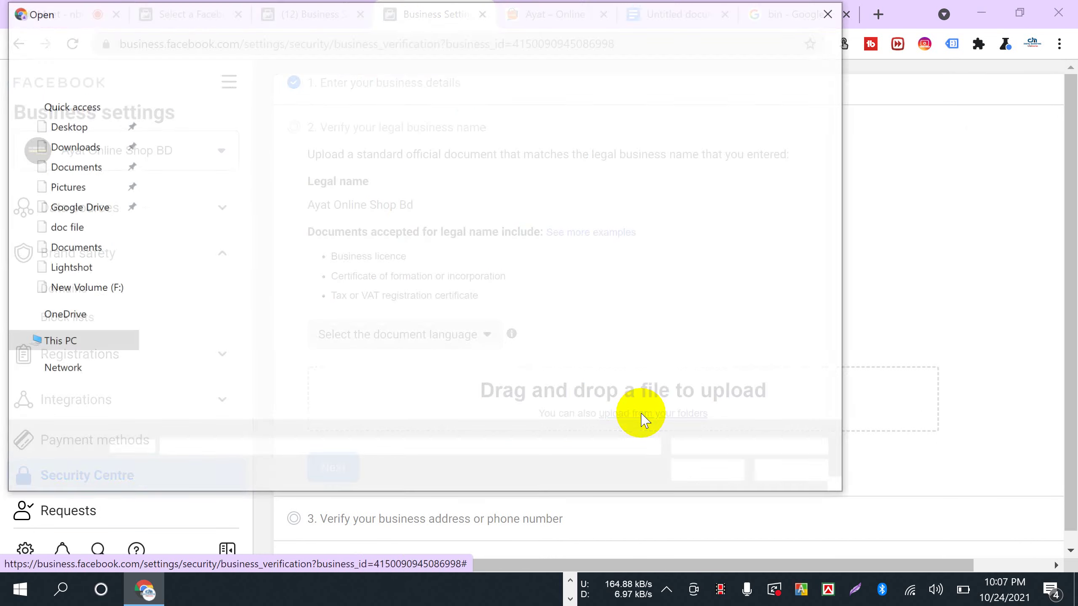
{"action": "scroll", "coordinate": [75, 369], "scroll_direction": "down", "scroll_amount": 1}
{"action": "left_click", "coordinate": [79, 369]}
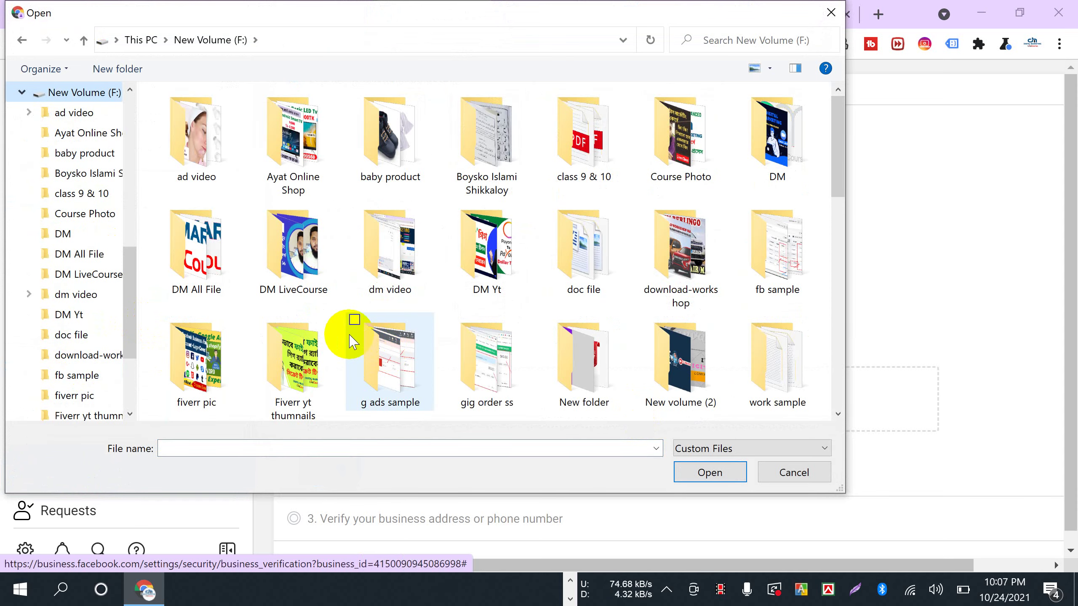
{"action": "scroll", "coordinate": [60, 349], "scroll_direction": "up", "scroll_amount": 3}
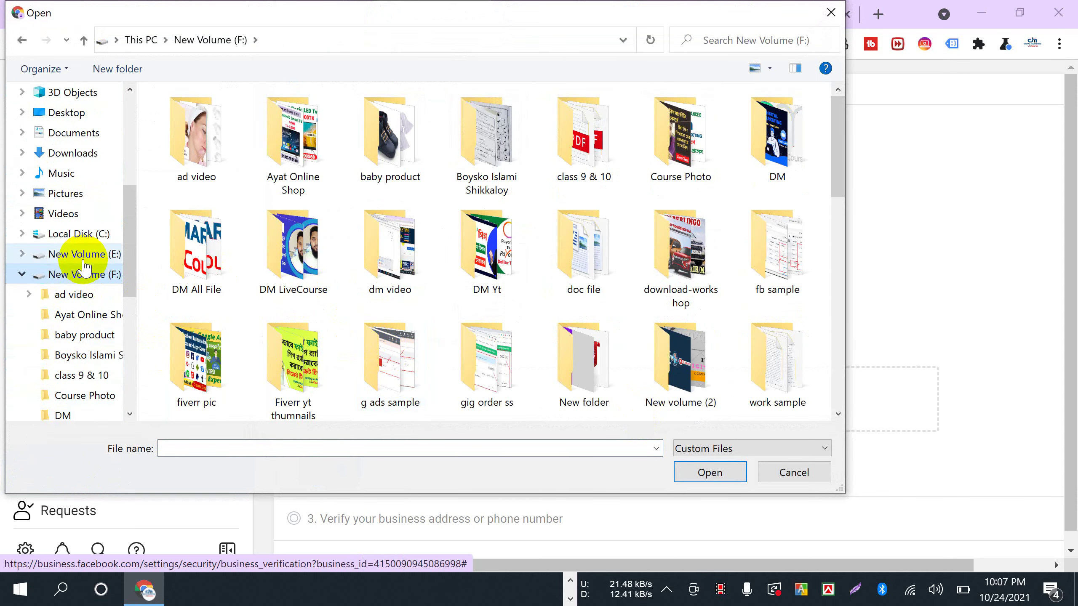
{"action": "left_click", "coordinate": [84, 257]}
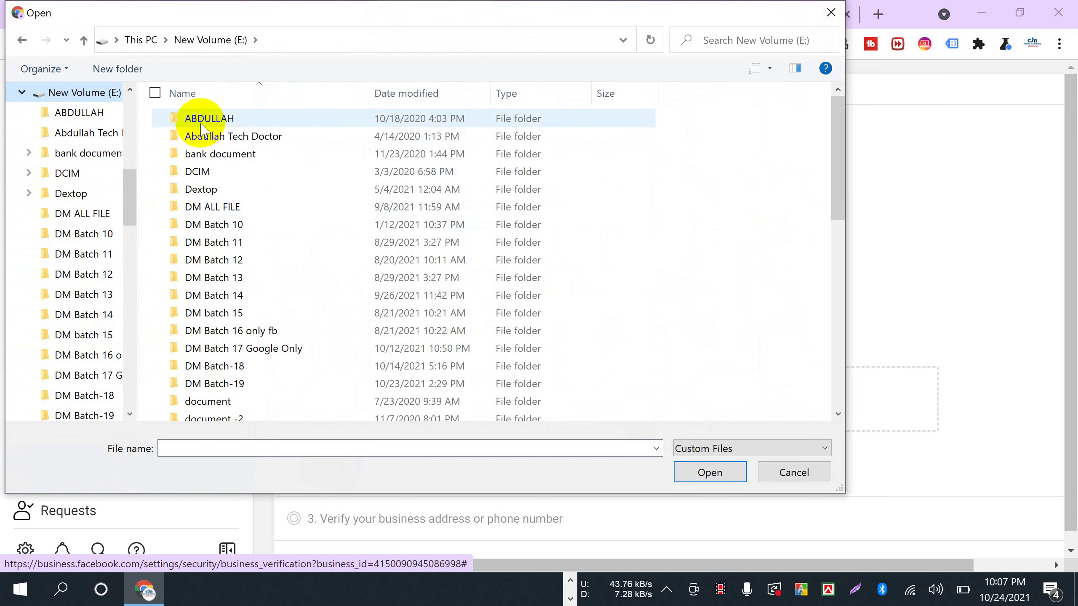
{"action": "double_click", "coordinate": [204, 154]}
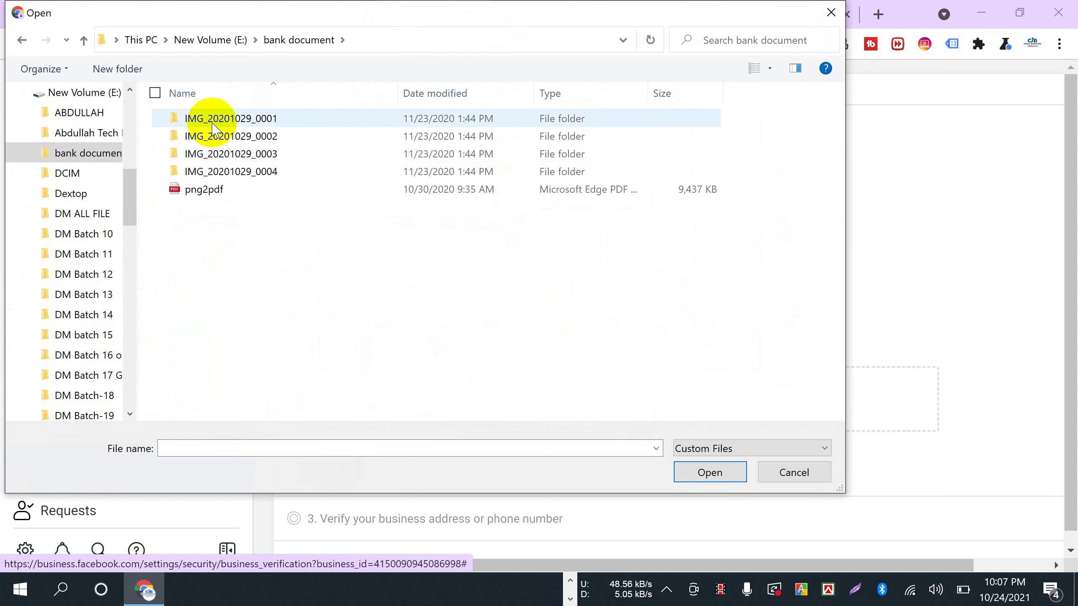
{"action": "left_click", "coordinate": [22, 39]}
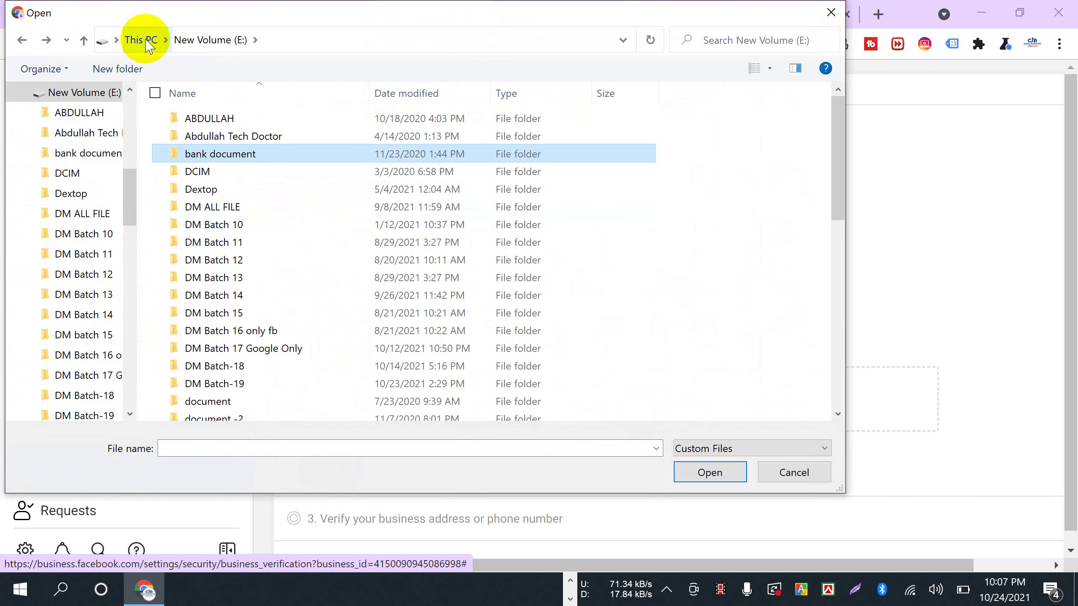
{"action": "left_click", "coordinate": [755, 69]}
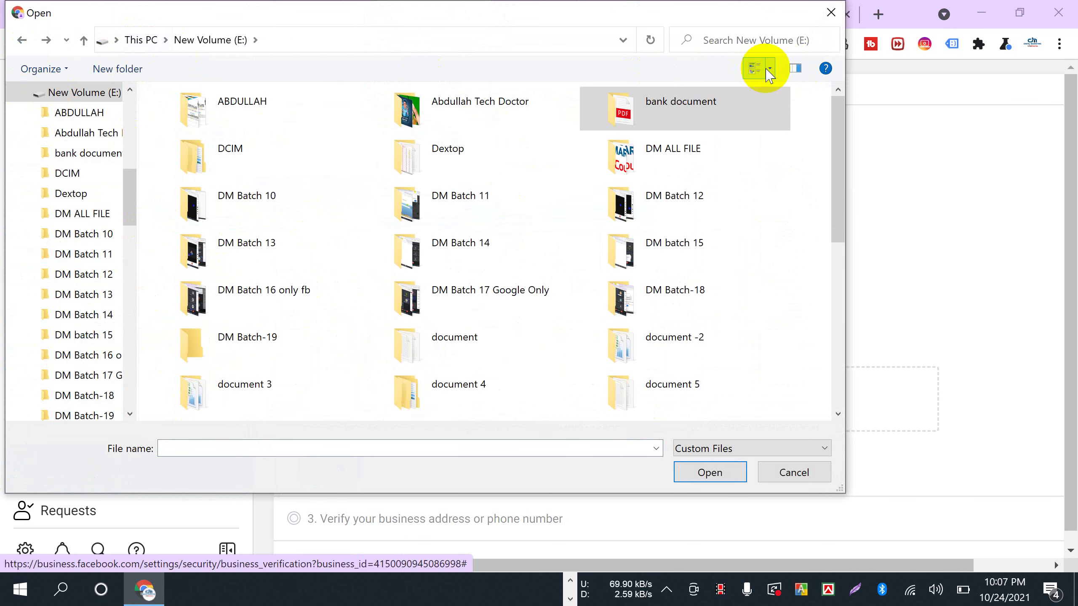
{"action": "left_click", "coordinate": [768, 73]}
{"action": "left_click", "coordinate": [801, 70]}
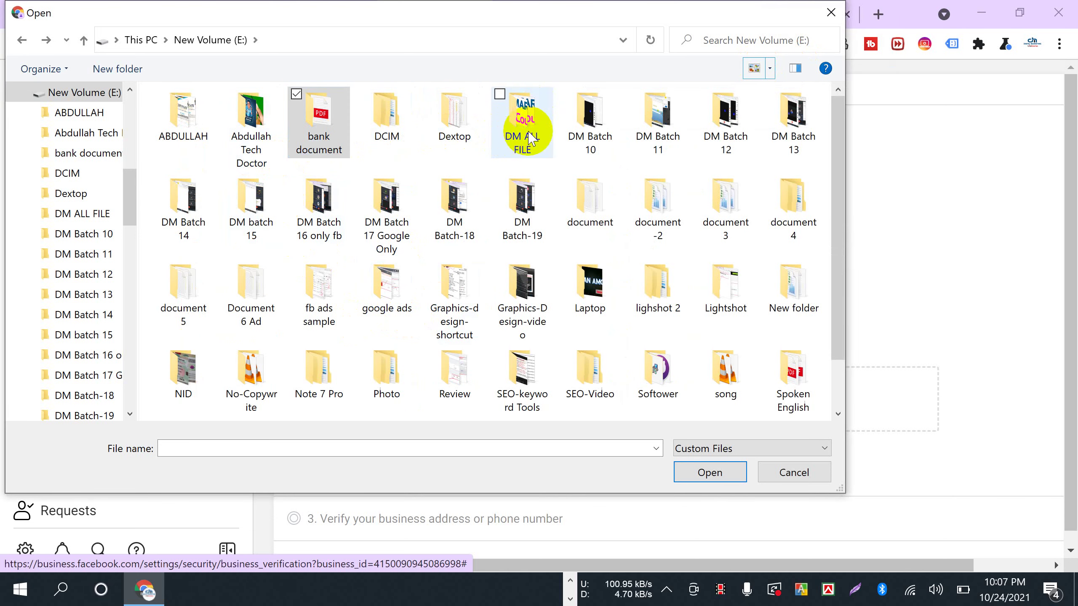
{"action": "double_click", "coordinate": [185, 119]}
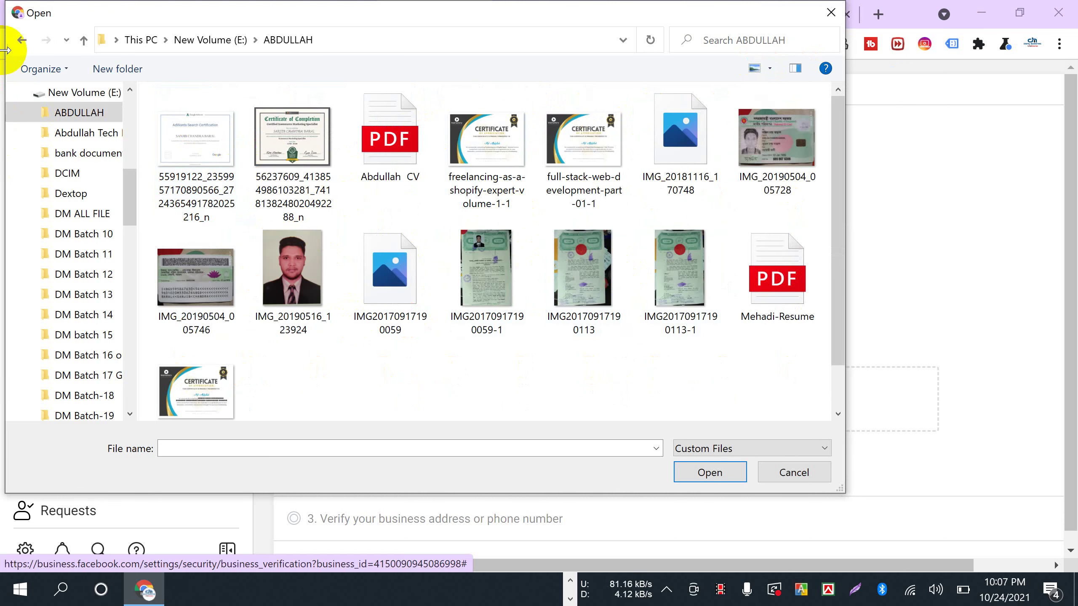
{"action": "left_click", "coordinate": [24, 41]}
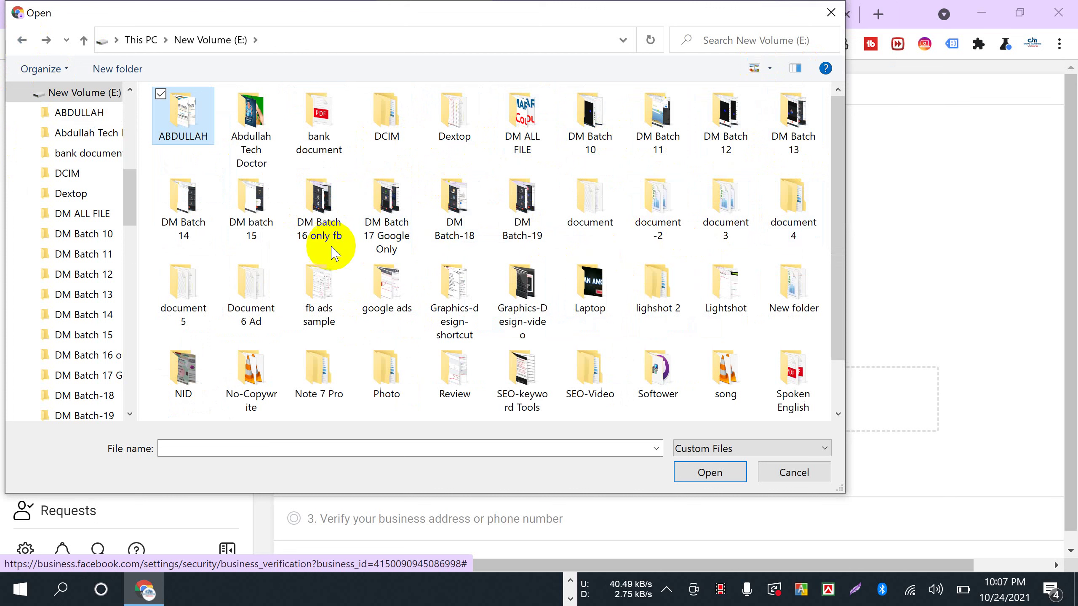
{"action": "left_click", "coordinate": [304, 147]}
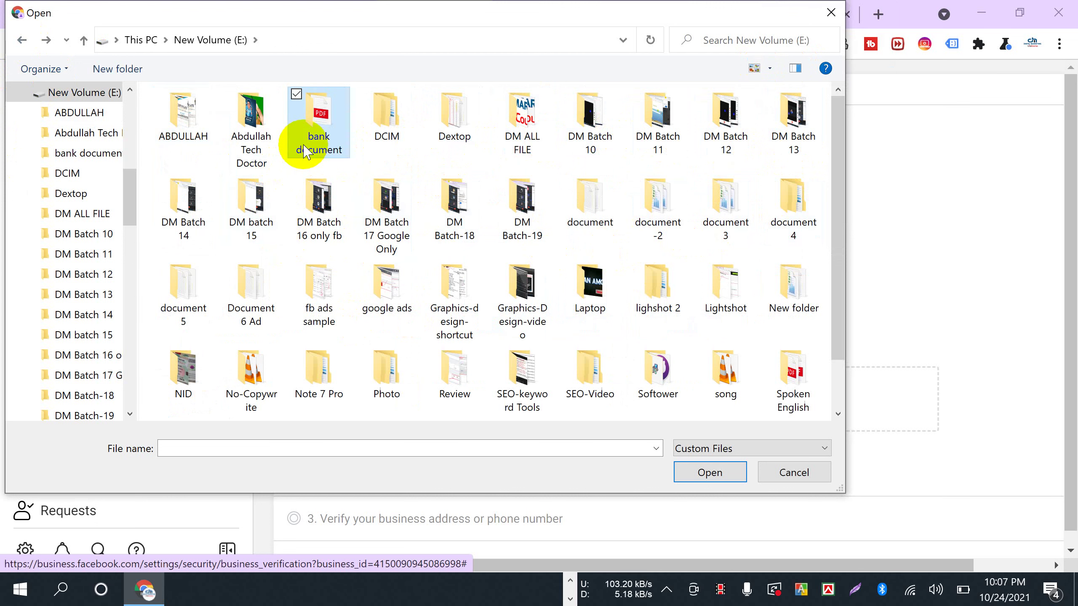
{"action": "key", "text": "p"}
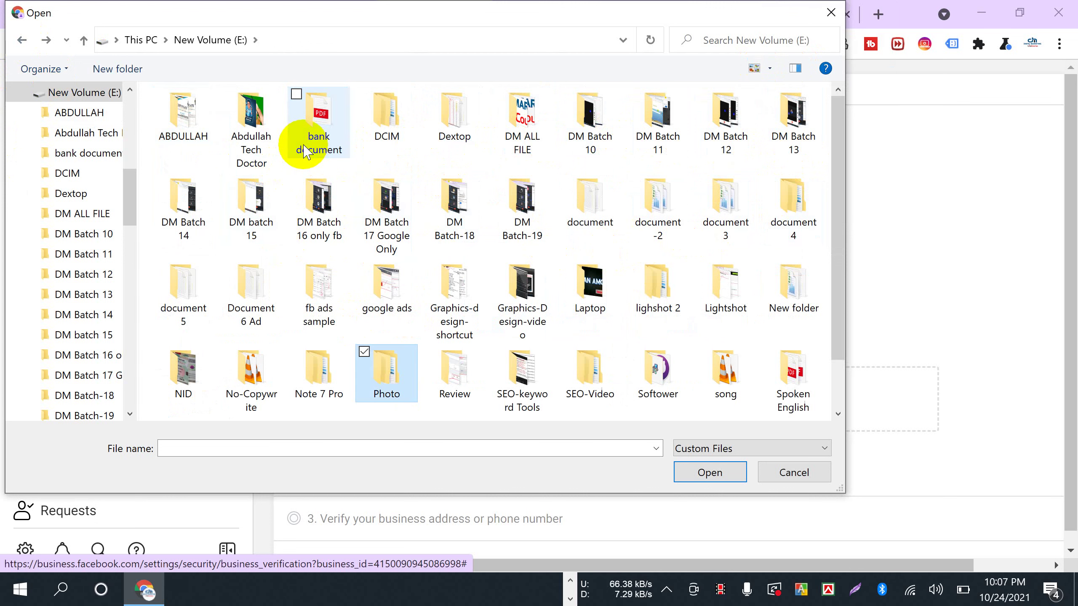
{"action": "scroll", "coordinate": [577, 320], "scroll_direction": "down", "scroll_amount": 2}
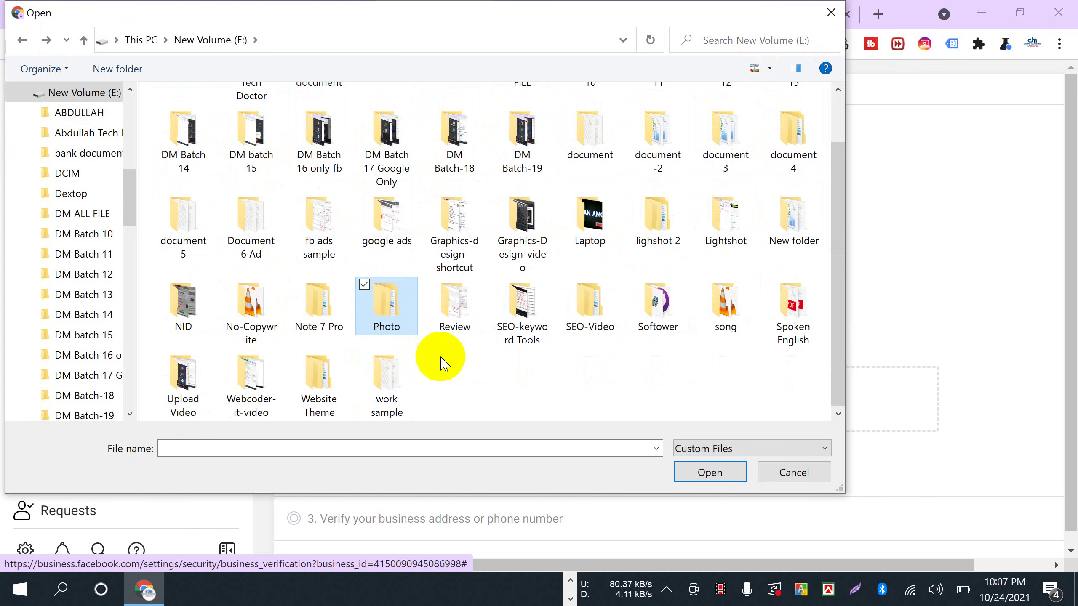
{"action": "scroll", "coordinate": [607, 382], "scroll_direction": "up", "scroll_amount": 2}
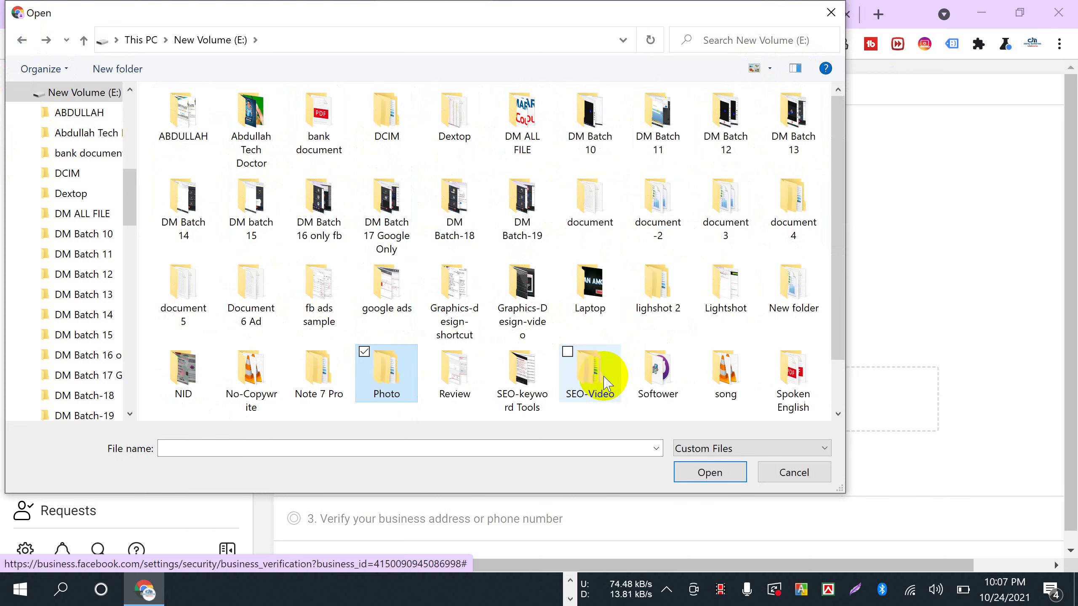
- Dismiss the file picker, check the Meet call, and return to the business verification page
{"action": "left_click", "coordinate": [812, 473]}
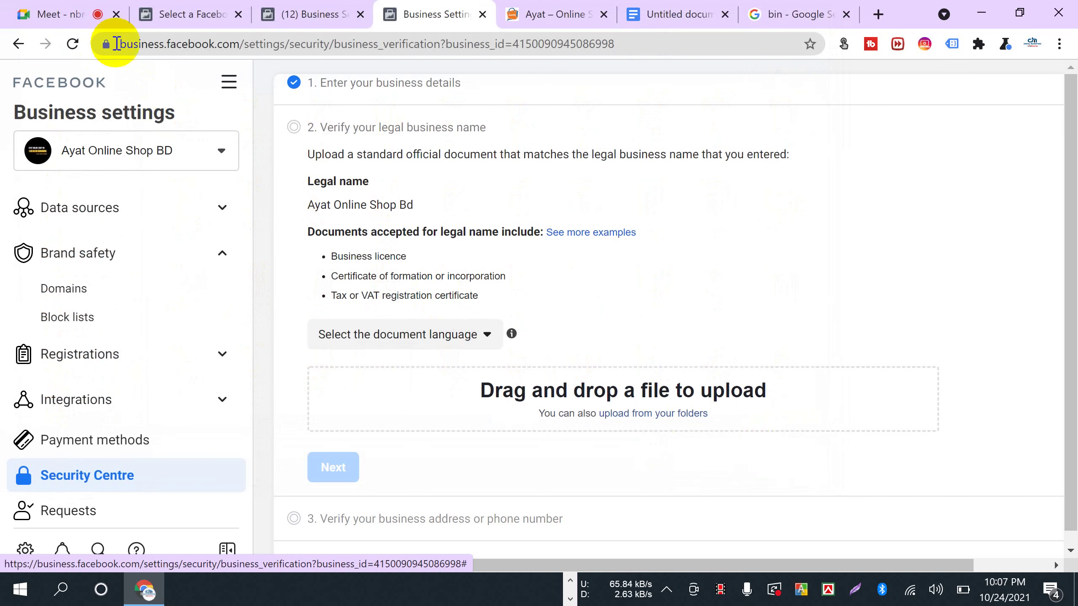
{"action": "left_click", "coordinate": [50, 13]}
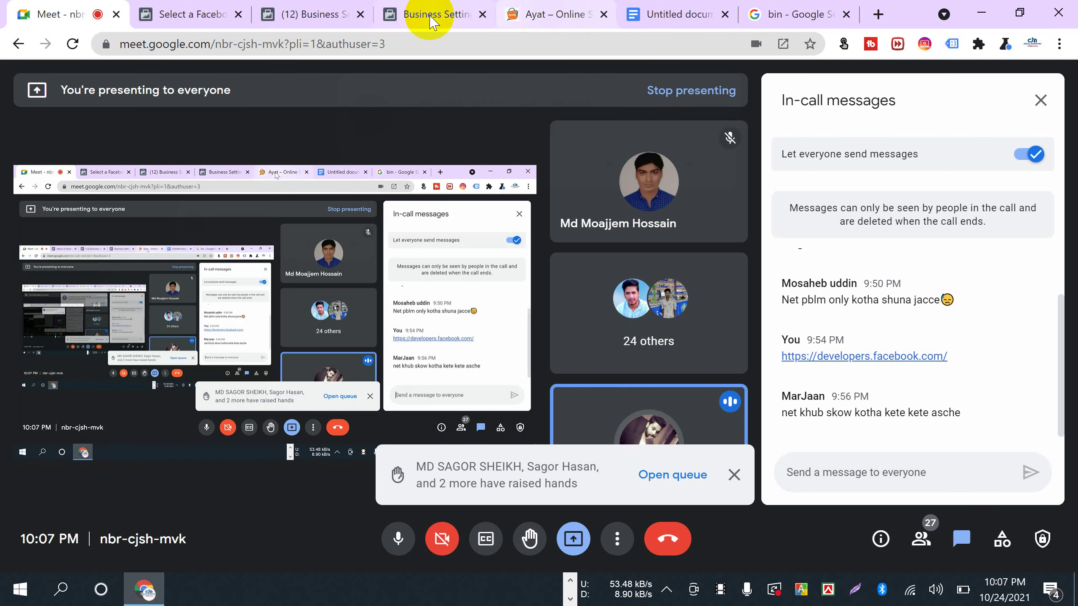
{"action": "left_click", "coordinate": [433, 14]}
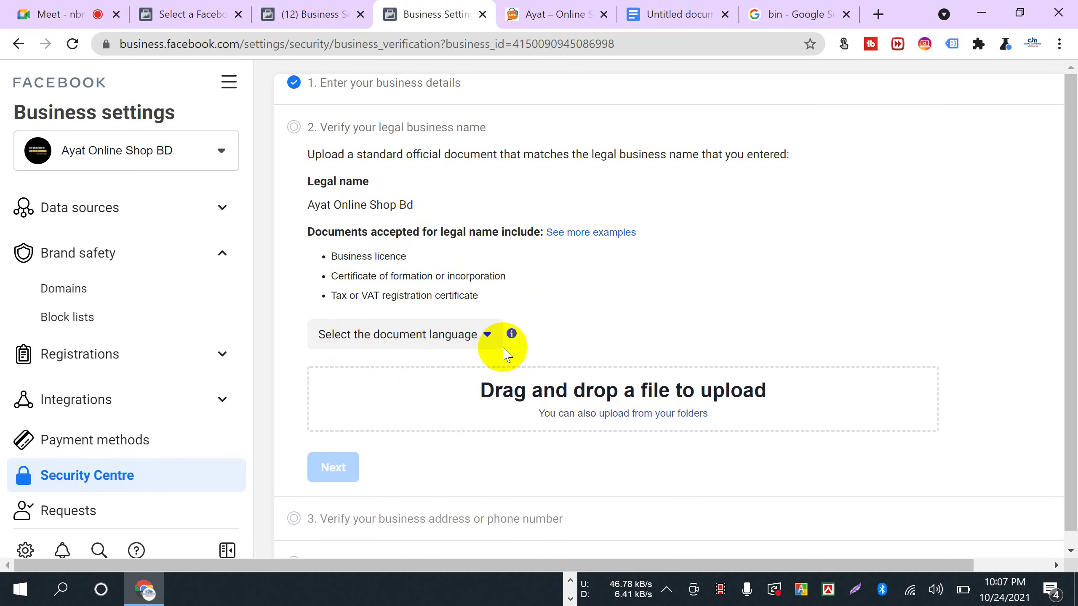
{"action": "scroll", "coordinate": [460, 403], "scroll_direction": "down", "scroll_amount": 1}
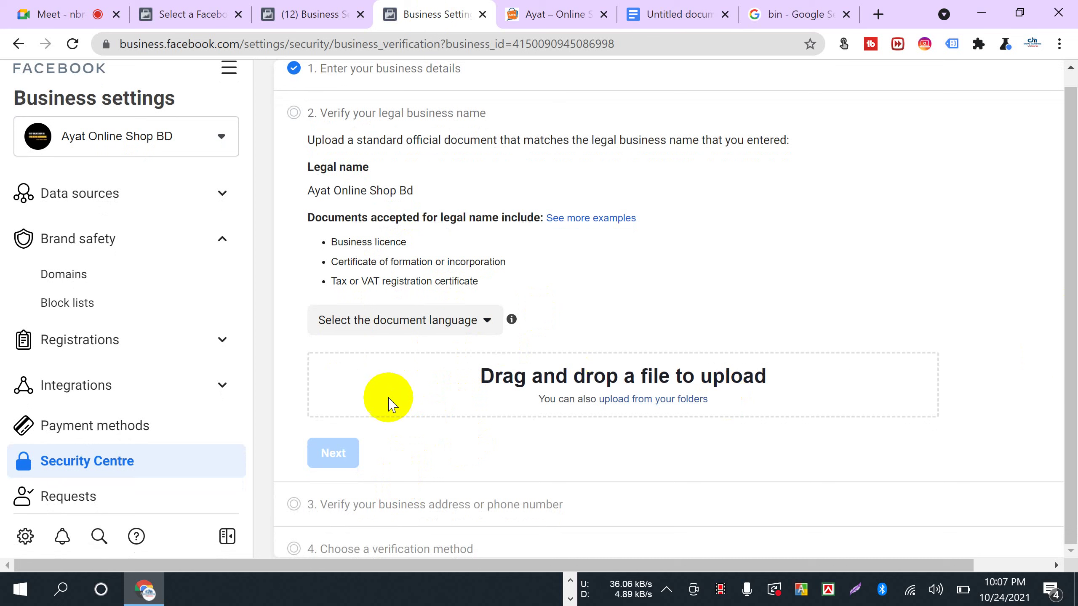
- Set the document language to বাংলা, then open and cancel the upload file picker
{"action": "left_click", "coordinate": [465, 324]}
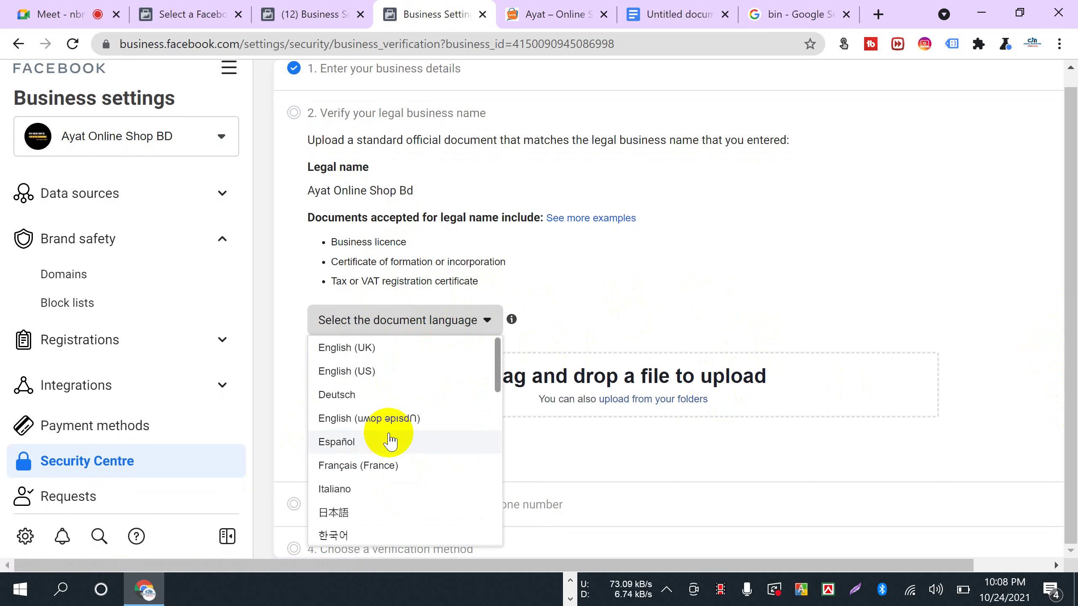
{"action": "scroll", "coordinate": [388, 442], "scroll_direction": "down", "scroll_amount": 3}
{"action": "scroll", "coordinate": [388, 443], "scroll_direction": "down", "scroll_amount": 2}
{"action": "scroll", "coordinate": [387, 439], "scroll_direction": "up", "scroll_amount": 5}
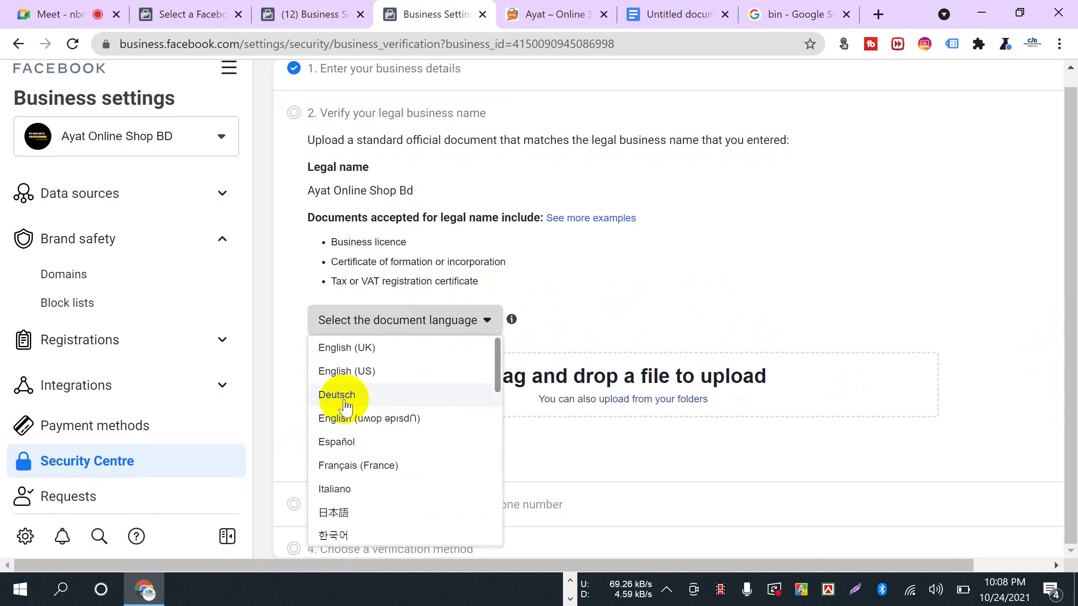
{"action": "scroll", "coordinate": [386, 458], "scroll_direction": "down", "scroll_amount": 5}
{"action": "scroll", "coordinate": [383, 446], "scroll_direction": "down", "scroll_amount": 5}
{"action": "scroll", "coordinate": [373, 442], "scroll_direction": "up", "scroll_amount": 3}
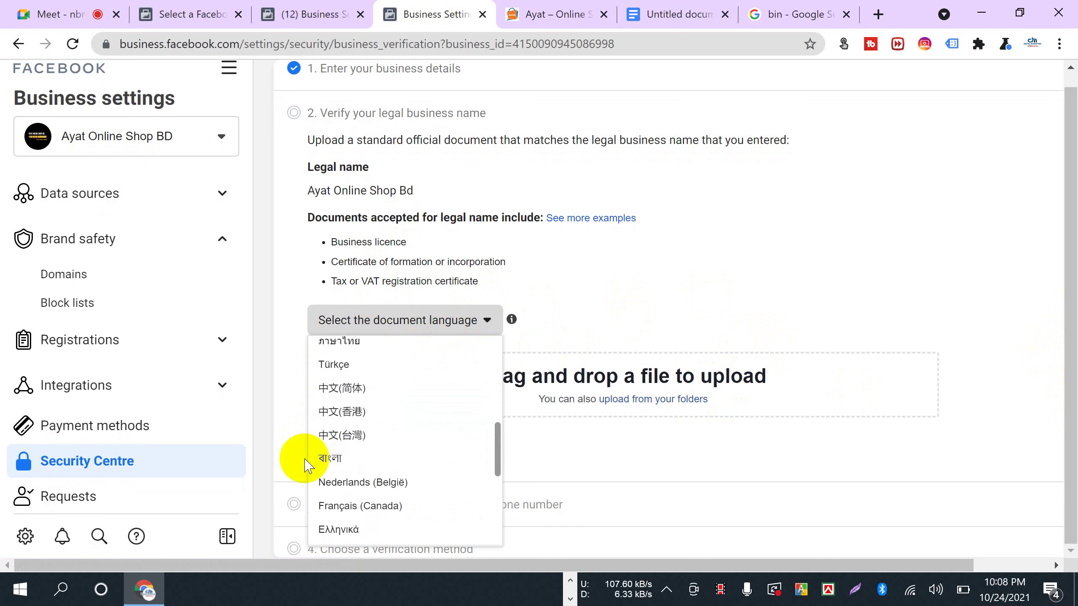
{"action": "left_click", "coordinate": [351, 460]}
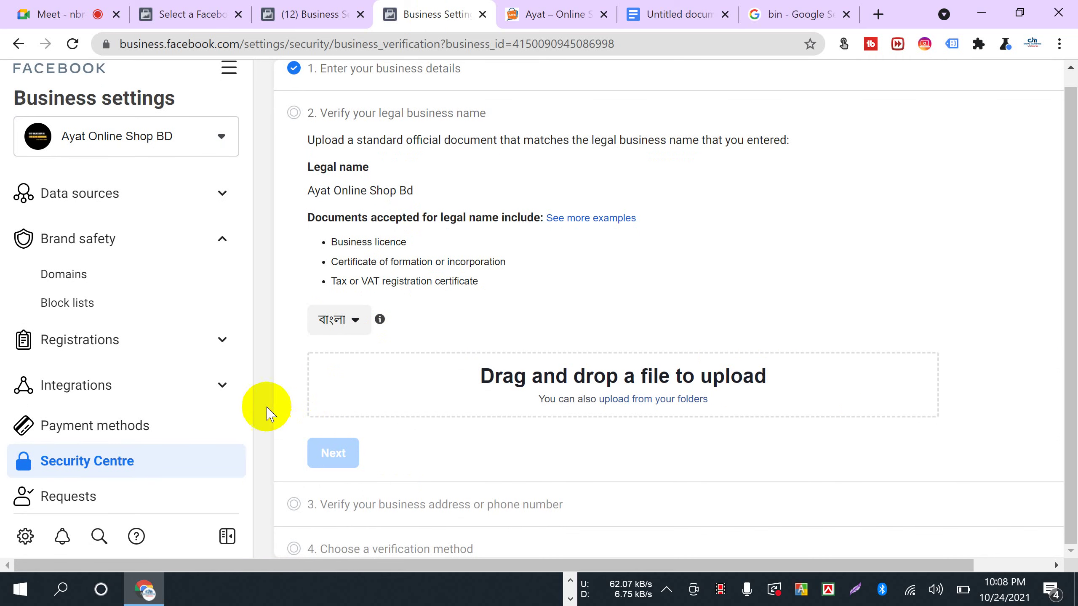
{"action": "left_click", "coordinate": [641, 402]}
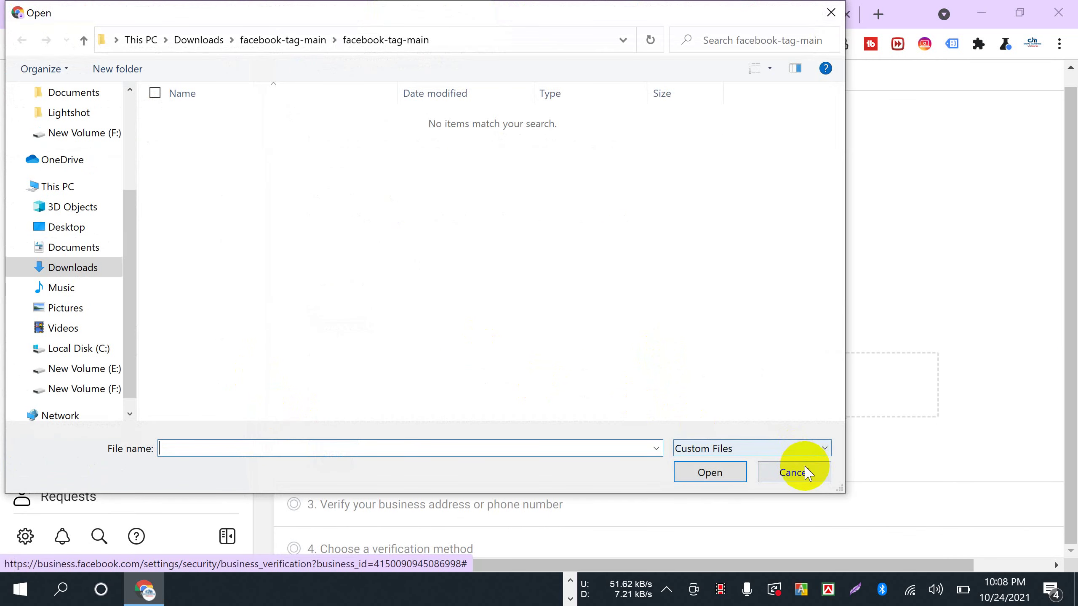
{"action": "left_click", "coordinate": [798, 467]}
- Open 'See more examples' in a new tab, read through the help article, then return to Business Settings
{"action": "right_click", "coordinate": [606, 221]}
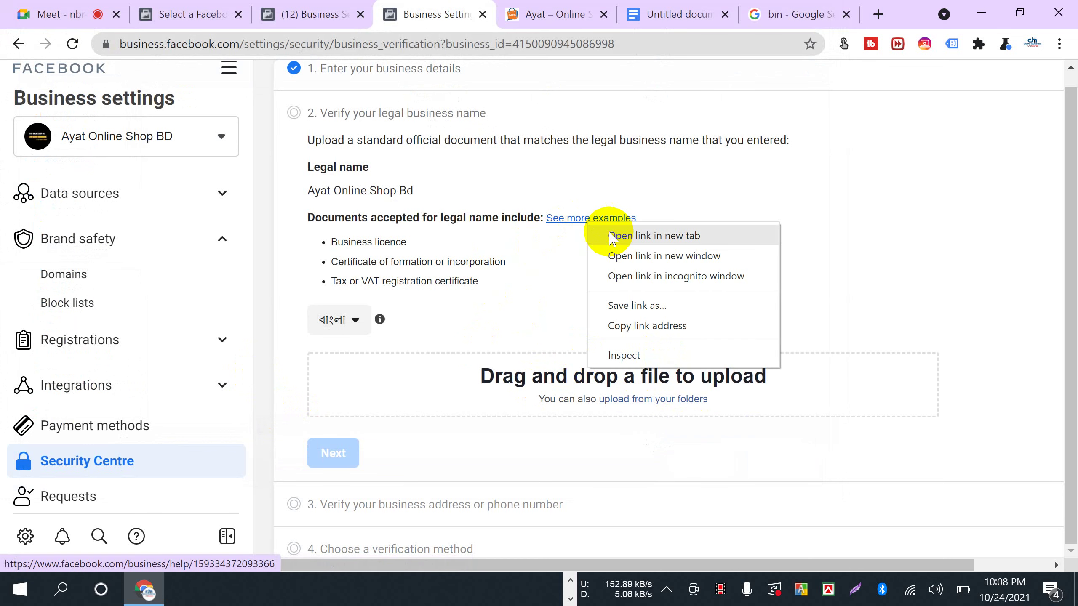
{"action": "left_click", "coordinate": [622, 238]}
{"action": "left_click", "coordinate": [488, 14]}
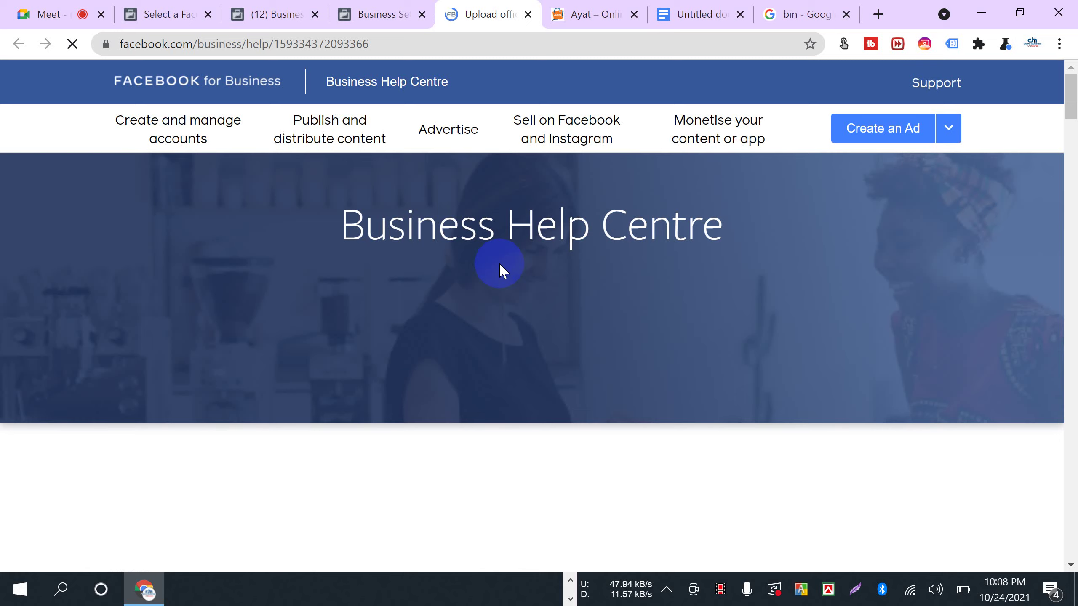
{"action": "scroll", "coordinate": [543, 352], "scroll_direction": "down", "scroll_amount": 15}
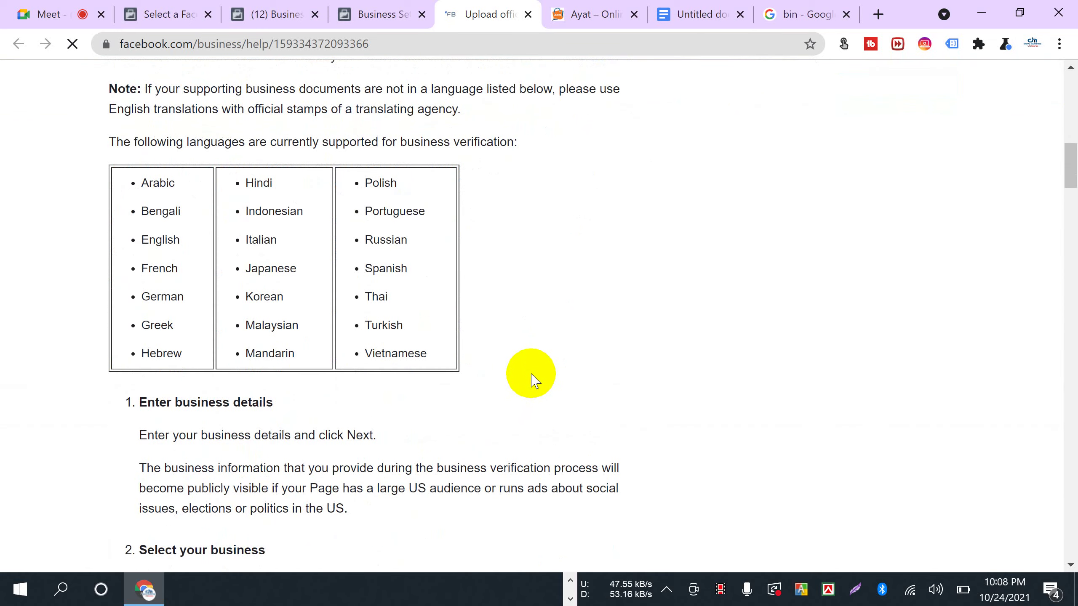
{"action": "scroll", "coordinate": [185, 320], "scroll_direction": "down", "scroll_amount": 9}
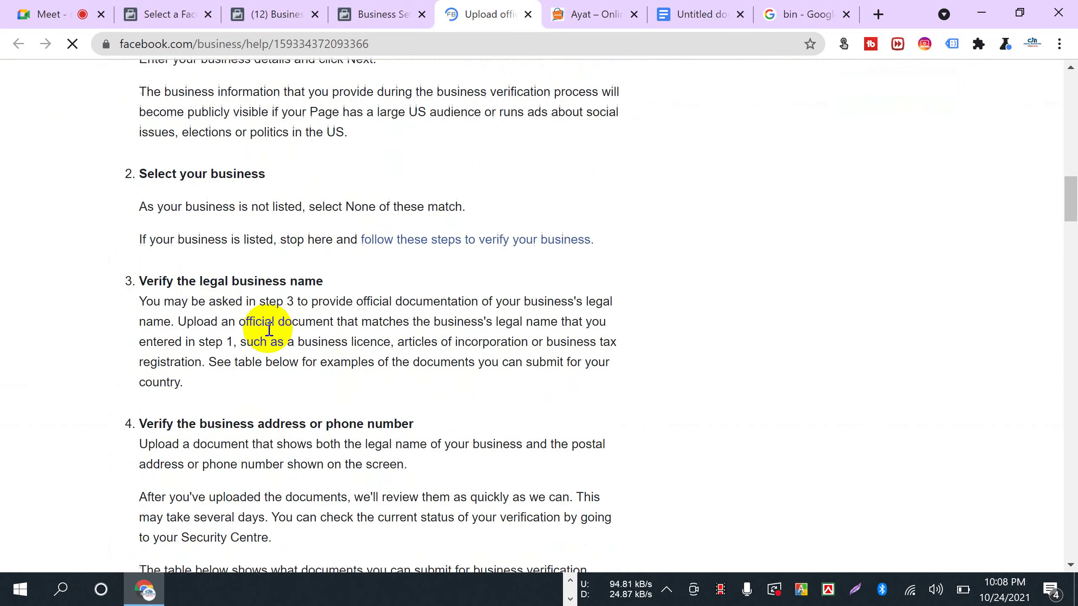
{"action": "scroll", "coordinate": [269, 330], "scroll_direction": "down", "scroll_amount": 10}
{"action": "left_click", "coordinate": [376, 15]}
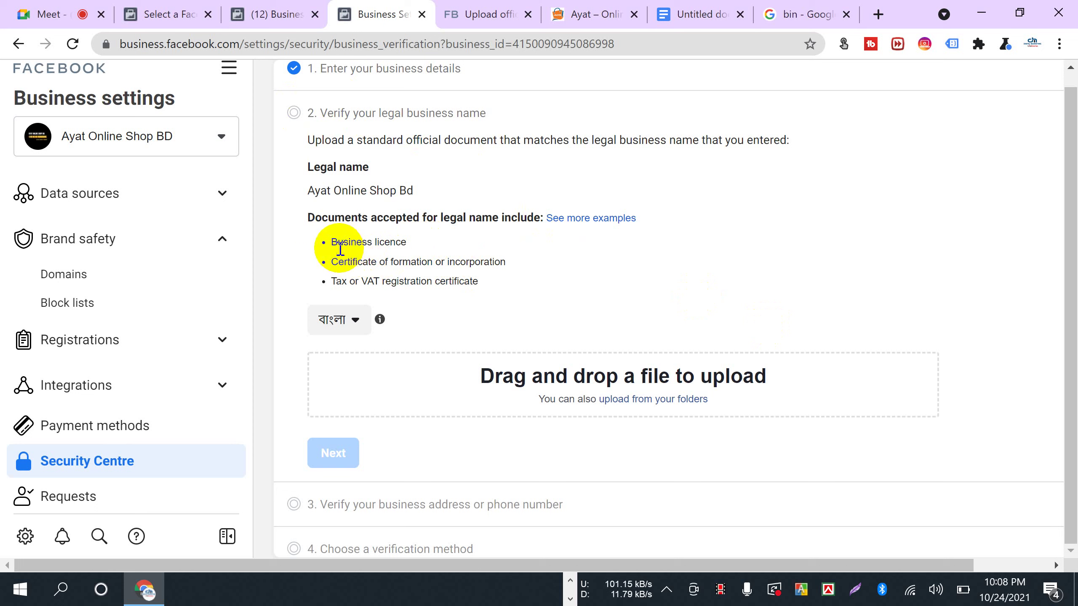
- Highlight Business licence as accepted proof and start choosing a file from New Volume (F:)
{"action": "left_click_drag", "start_coordinate": [332, 242], "coordinate": [407, 243]}
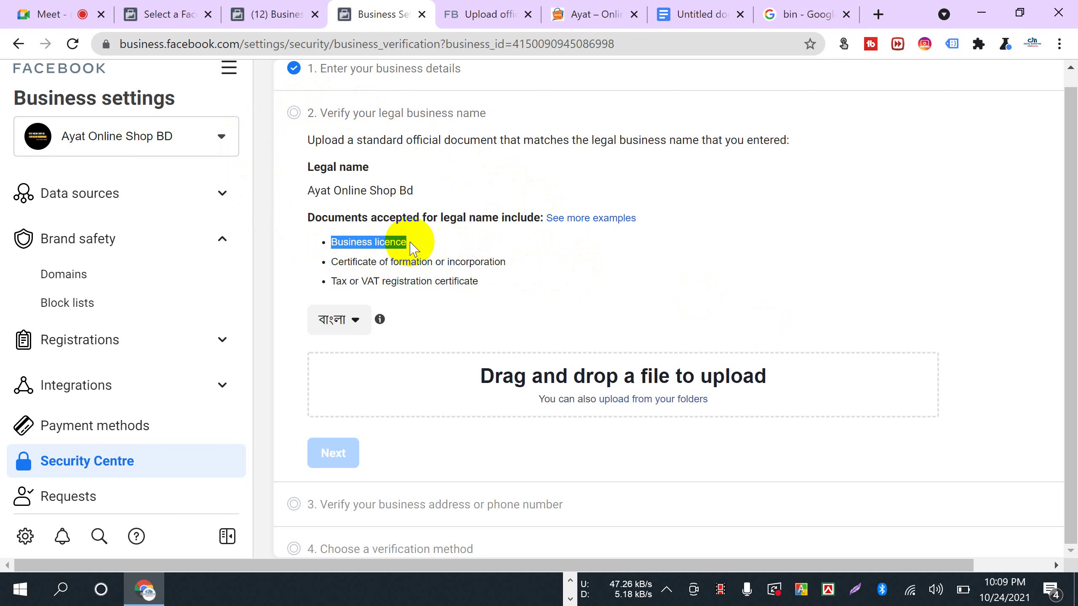
{"action": "left_click", "coordinate": [618, 401]}
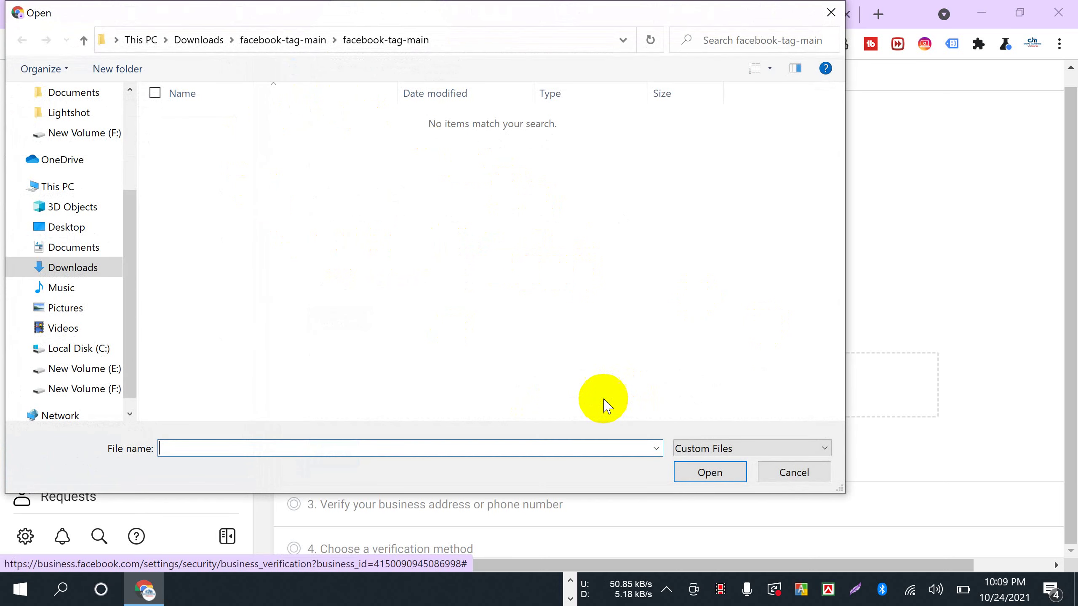
{"action": "left_click", "coordinate": [83, 369]}
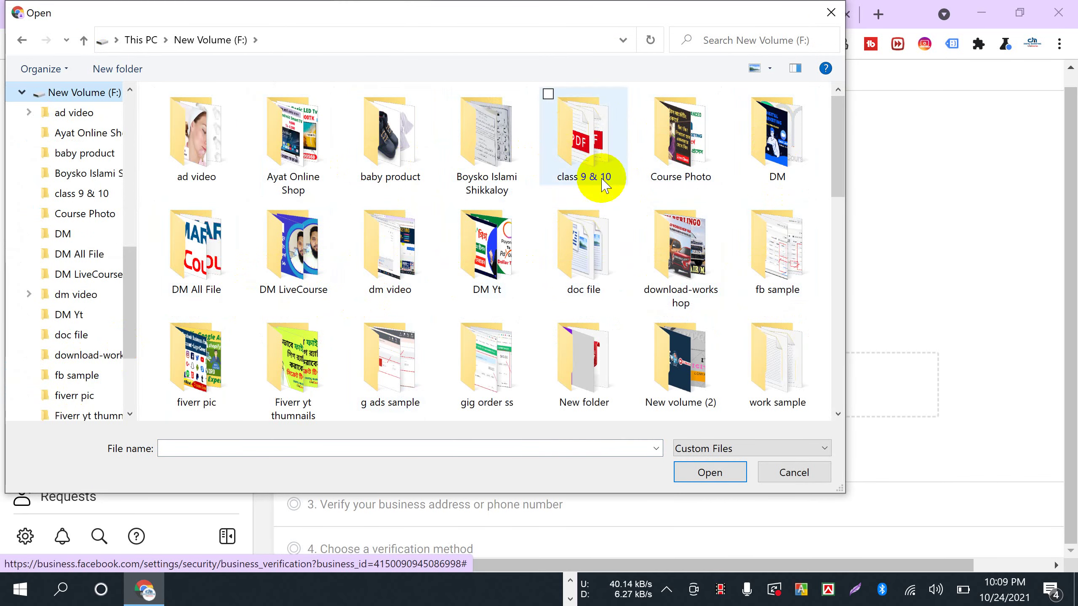
{"action": "scroll", "coordinate": [368, 360], "scroll_direction": "down", "scroll_amount": 3}
{"action": "scroll", "coordinate": [368, 360], "scroll_direction": "down", "scroll_amount": 3}
{"action": "scroll", "coordinate": [339, 361], "scroll_direction": "up", "scroll_amount": 5}
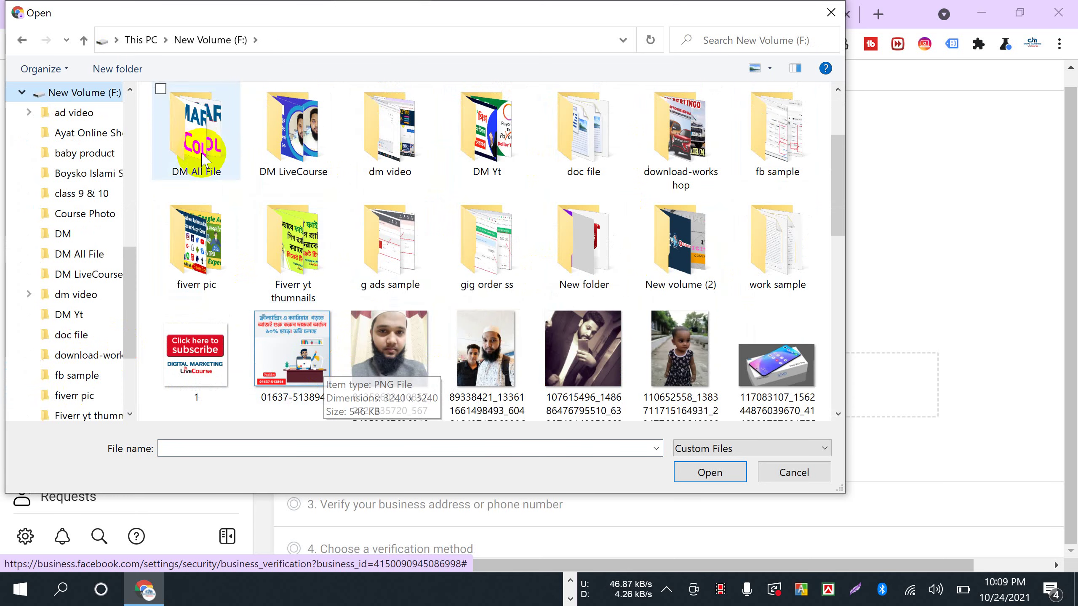
- Browse to New Volume (E:) > bank document > IMG_20201029_0004 and select the scanned image
{"action": "left_click", "coordinate": [85, 43]}
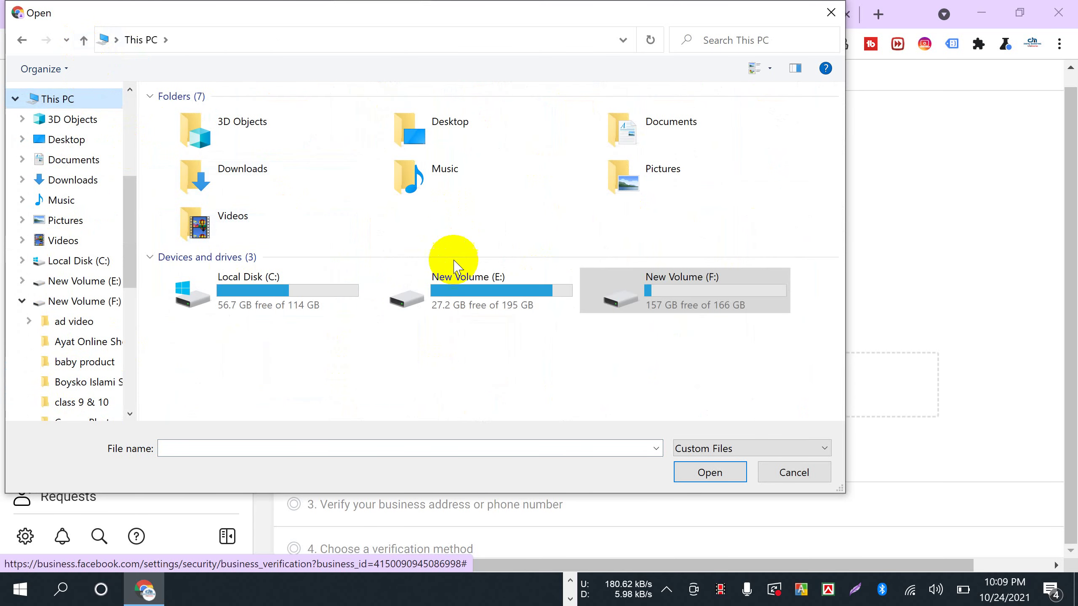
{"action": "left_click", "coordinate": [505, 296]}
{"action": "double_click", "coordinate": [511, 304]}
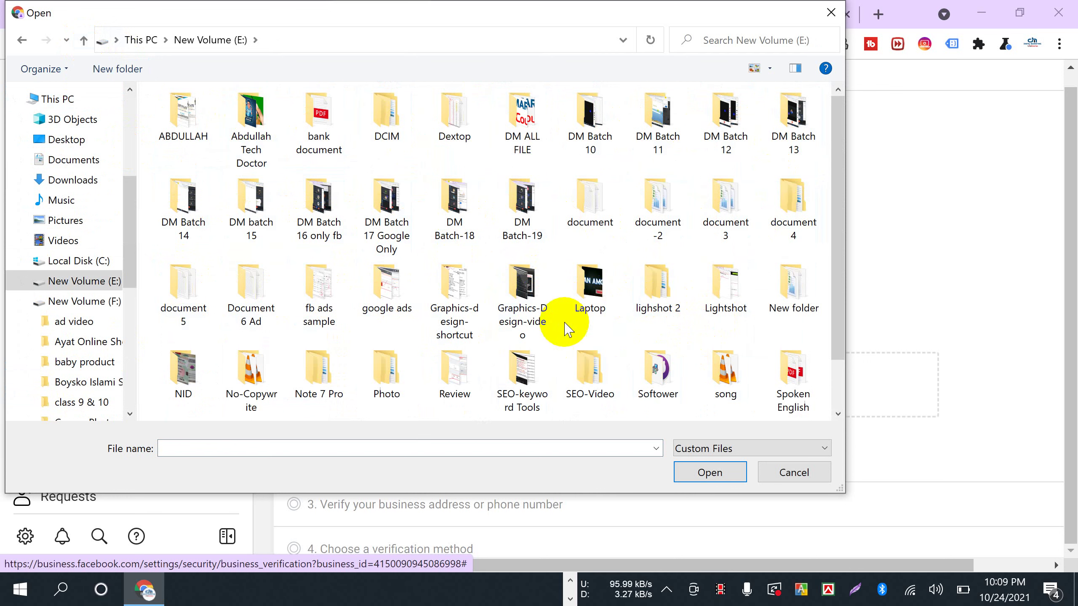
{"action": "double_click", "coordinate": [589, 281]}
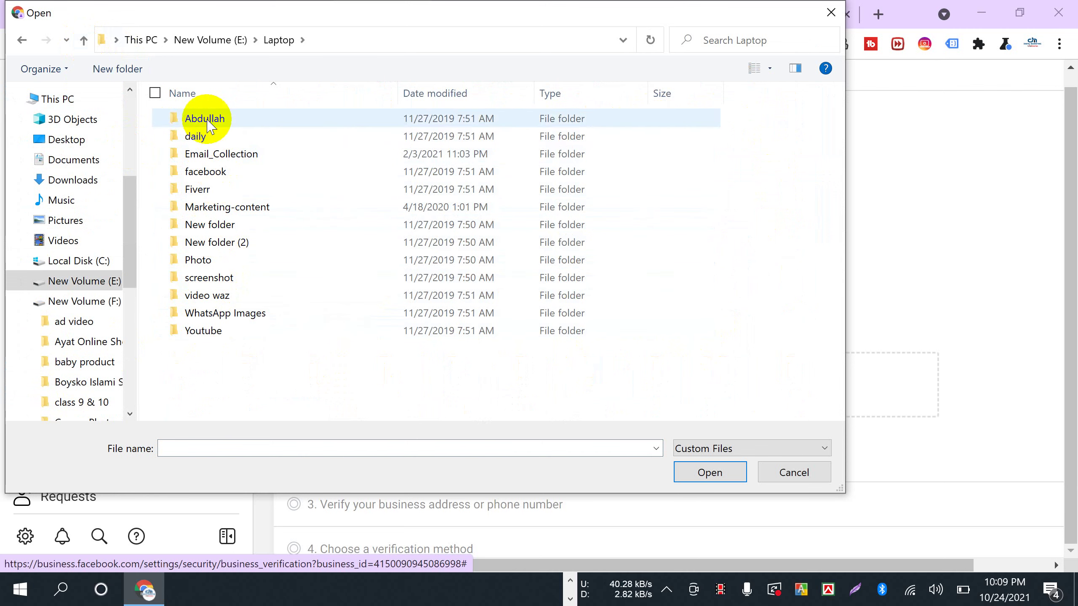
{"action": "left_click", "coordinate": [84, 41]}
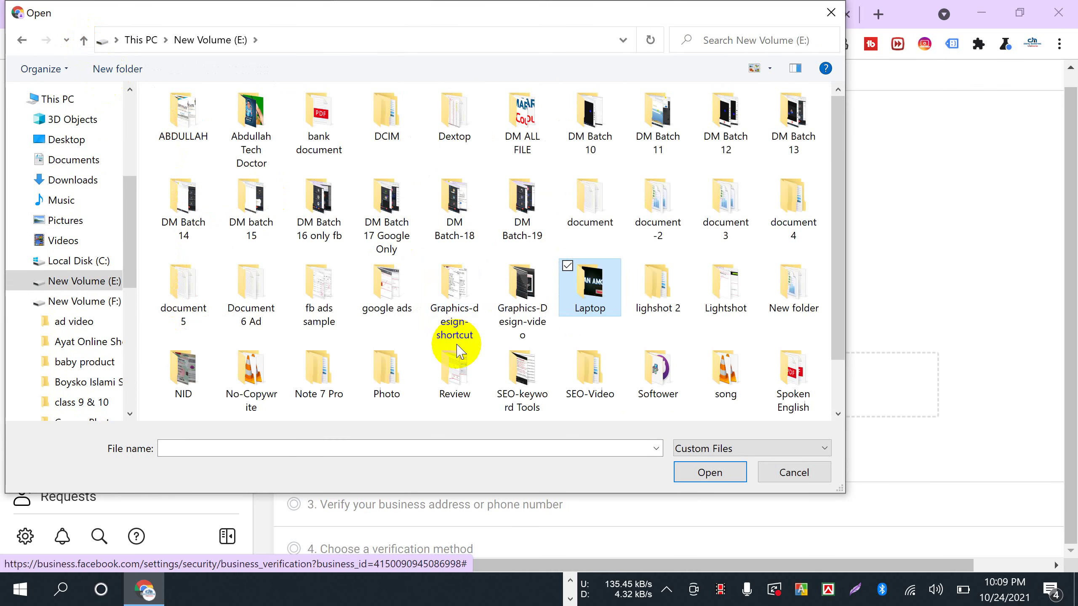
{"action": "double_click", "coordinate": [319, 131]}
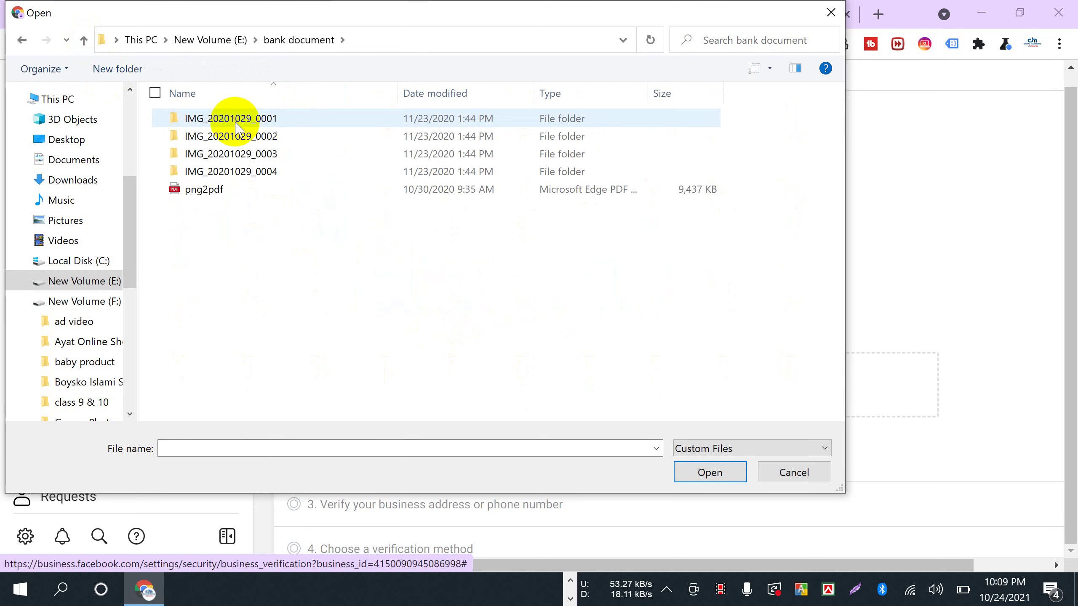
{"action": "left_click", "coordinate": [211, 173]}
{"action": "double_click", "coordinate": [211, 173]}
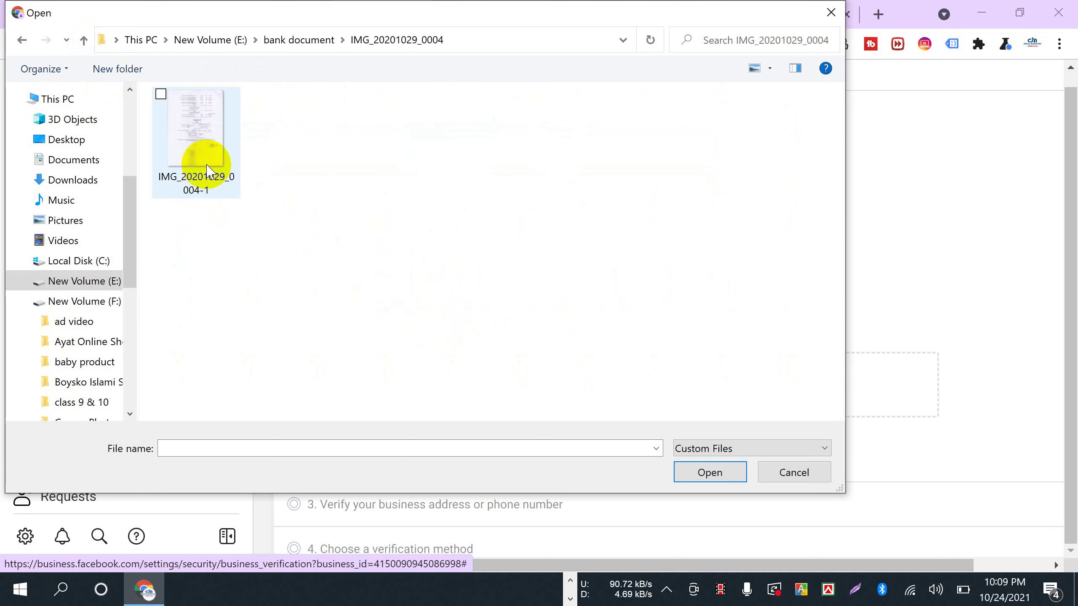
{"action": "left_click", "coordinate": [205, 156]}
- Upload the selected image as legal-name proof and move down to step 3
{"action": "left_click", "coordinate": [709, 473]}
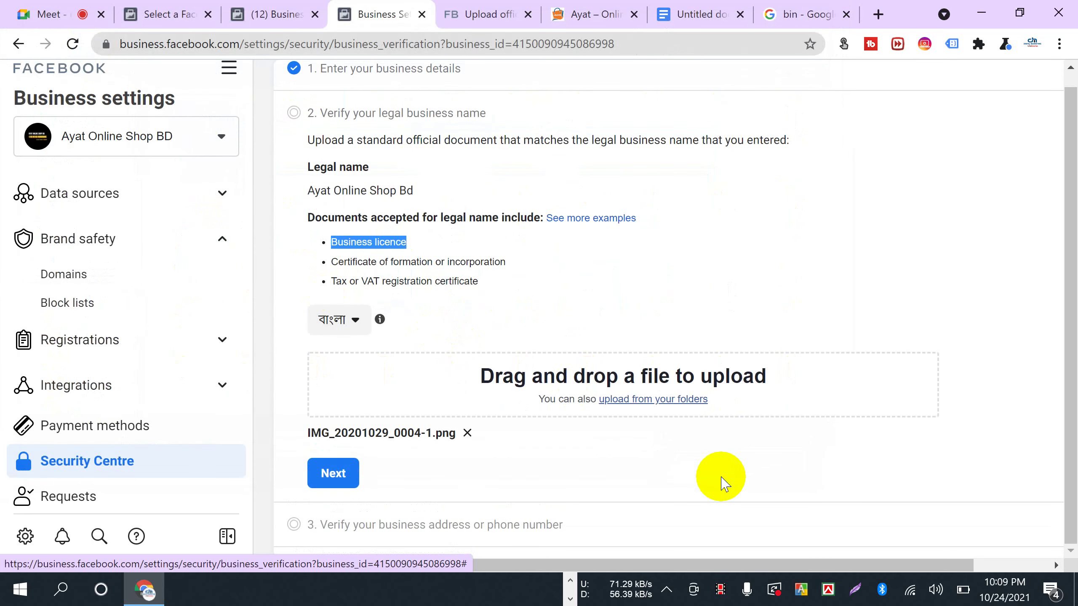
{"action": "scroll", "coordinate": [528, 369], "scroll_direction": "down", "scroll_amount": 1}
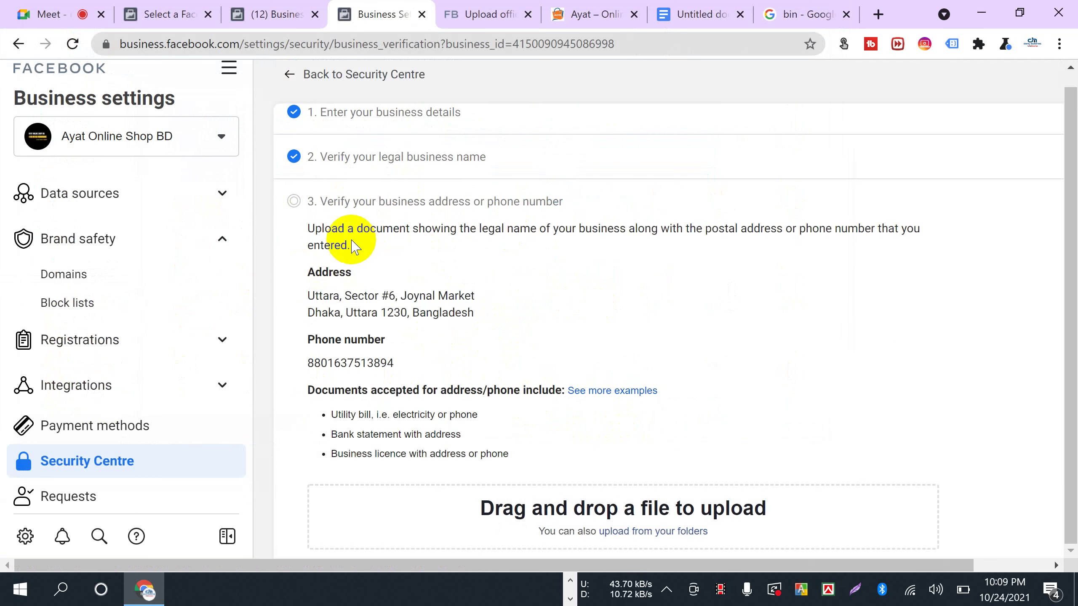
{"action": "scroll", "coordinate": [476, 399], "scroll_direction": "down", "scroll_amount": 2}
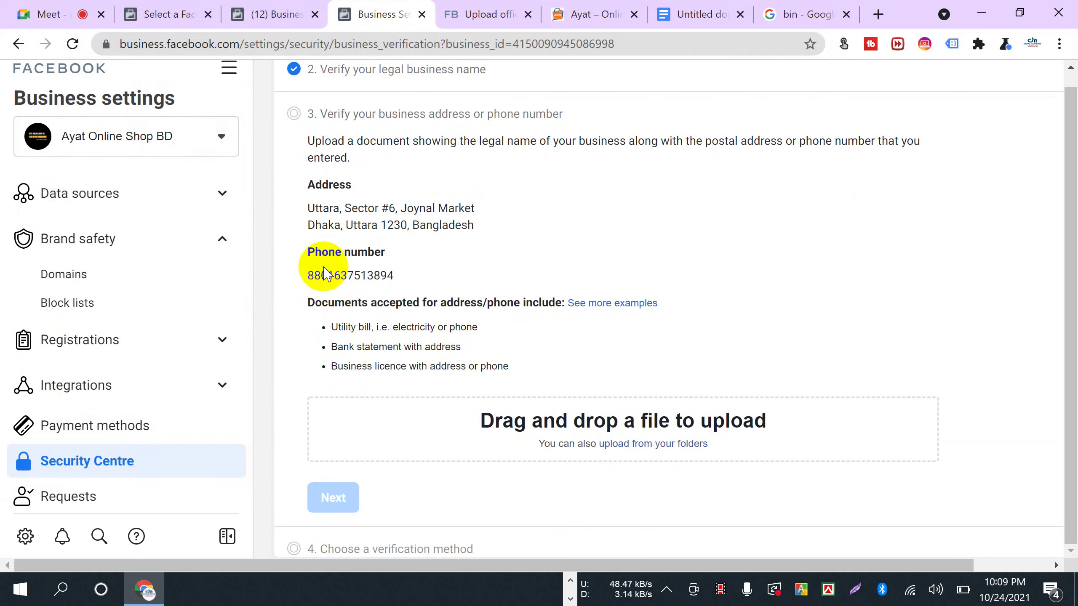
- Highlight the accepted address documents heading, utility bill and bank statement entries
{"action": "left_click_drag", "start_coordinate": [315, 299], "coordinate": [548, 302]}
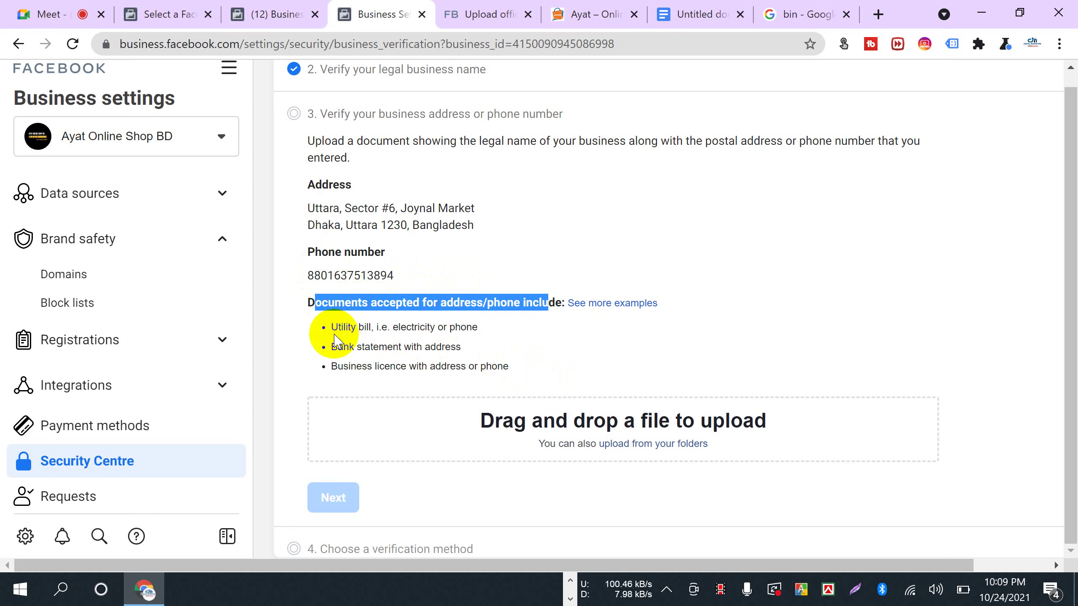
{"action": "left_click_drag", "start_coordinate": [332, 329], "coordinate": [505, 331]}
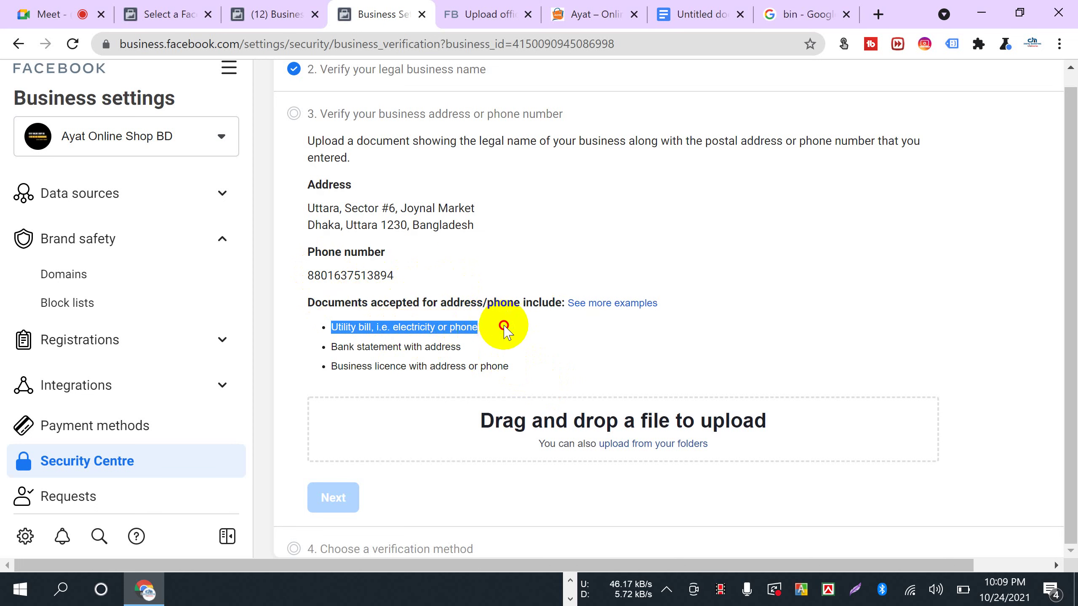
{"action": "left_click_drag", "start_coordinate": [330, 346], "coordinate": [497, 349]}
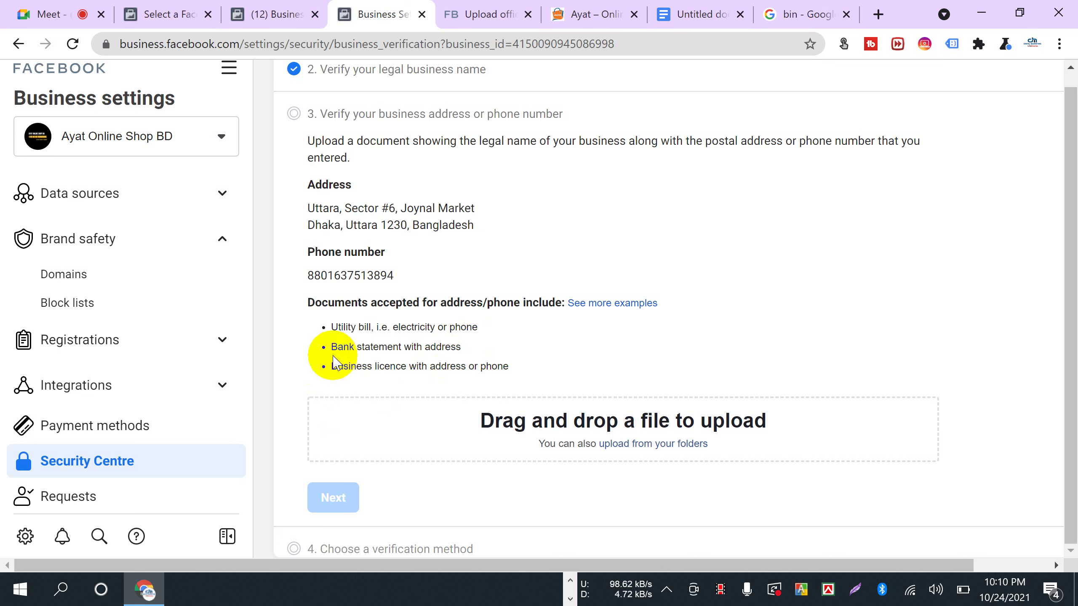
{"action": "left_click_drag", "start_coordinate": [322, 348], "coordinate": [496, 352]}
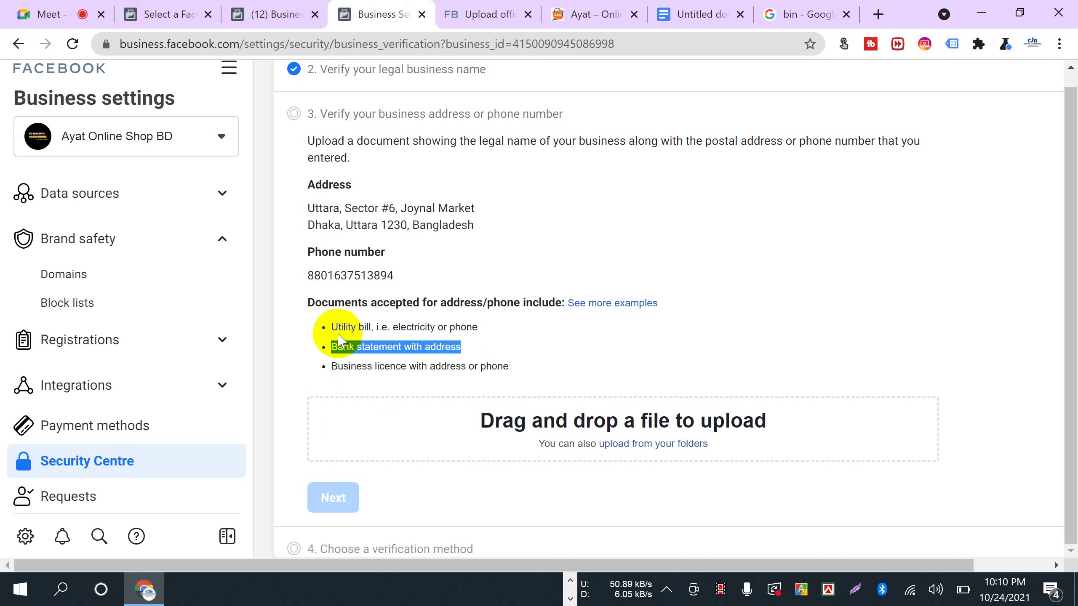
{"action": "left_click_drag", "start_coordinate": [332, 326], "coordinate": [381, 330]}
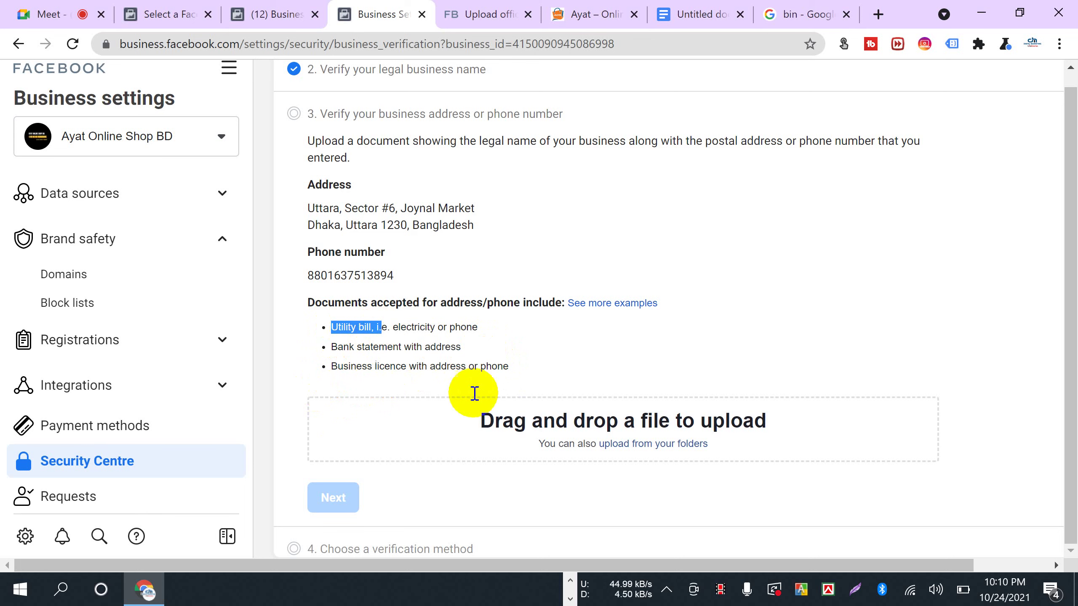
- Upload IMG_20201029_0003-1 from bank document > IMG_20201029_0003 as the address proof
{"action": "left_click", "coordinate": [657, 450]}
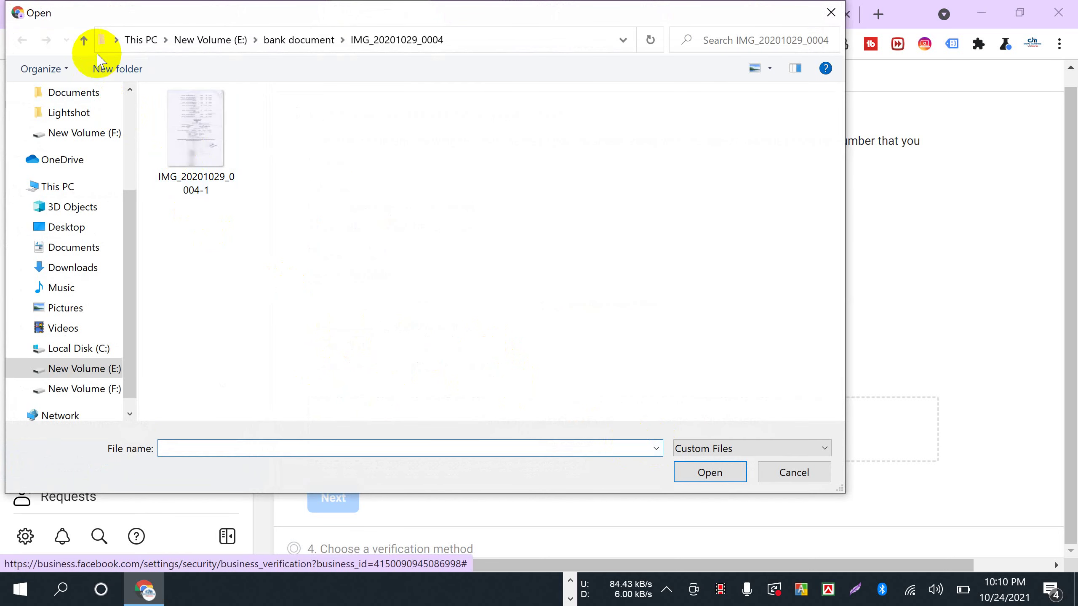
{"action": "left_click", "coordinate": [82, 40]}
{"action": "left_click", "coordinate": [202, 158]}
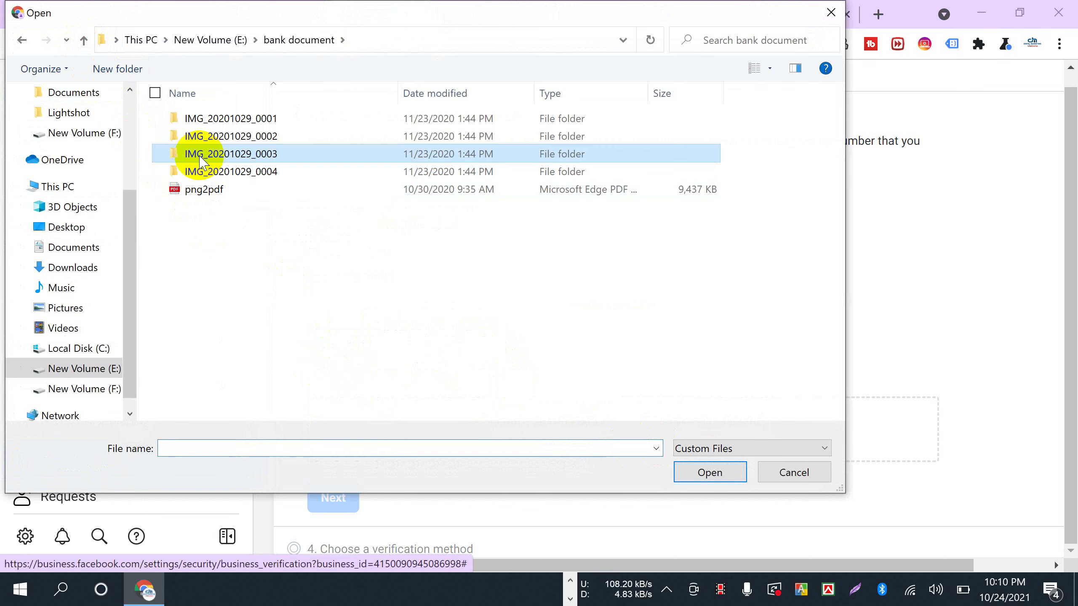
{"action": "double_click", "coordinate": [202, 158]}
{"action": "left_click", "coordinate": [197, 149]}
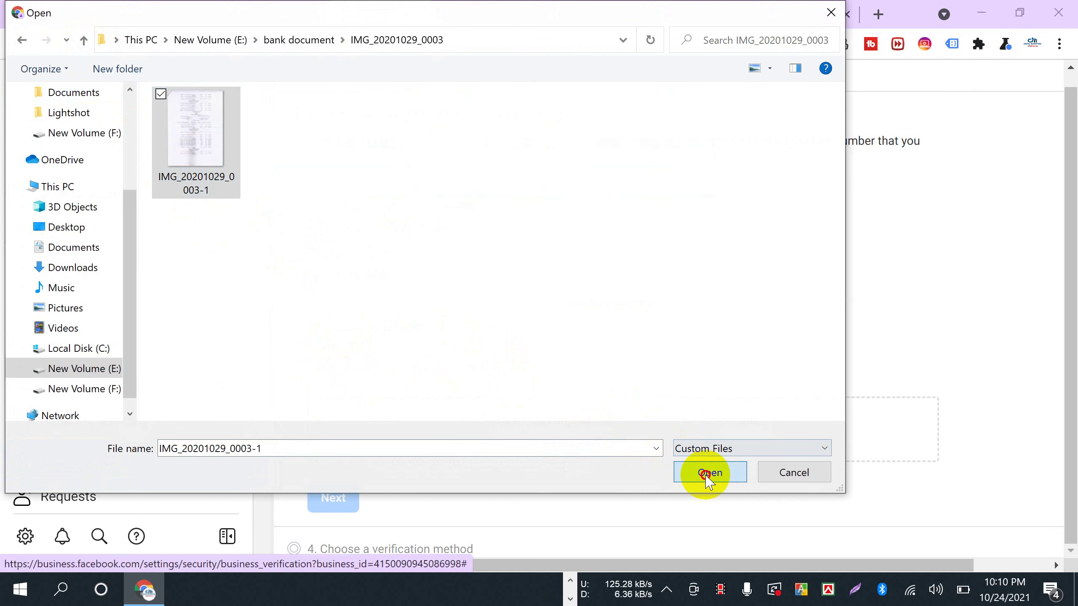
{"action": "left_click", "coordinate": [706, 475]}
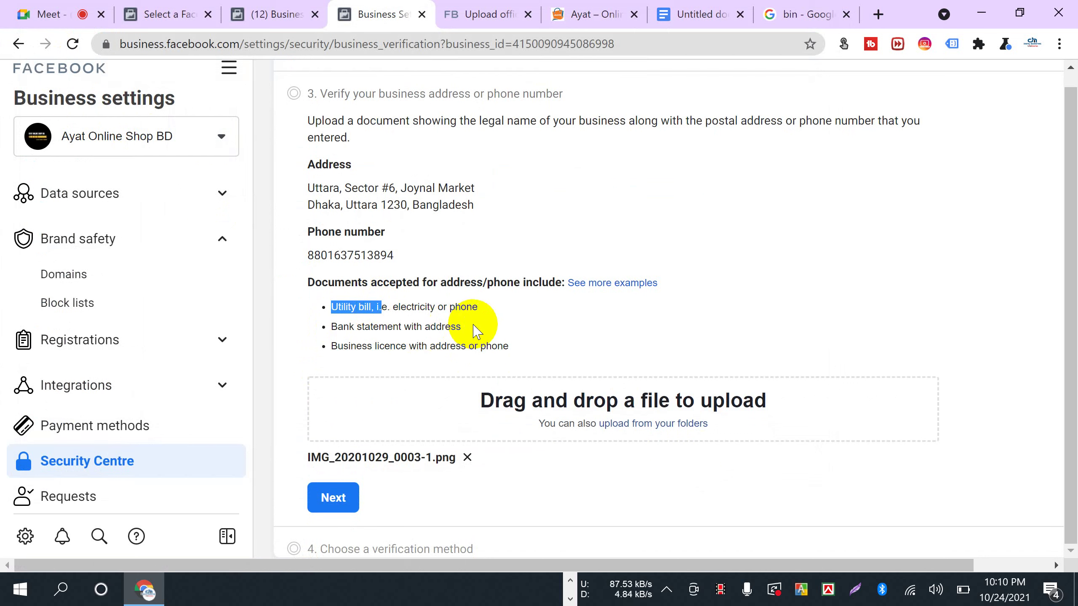
{"action": "left_click_drag", "start_coordinate": [331, 307], "coordinate": [525, 314]}
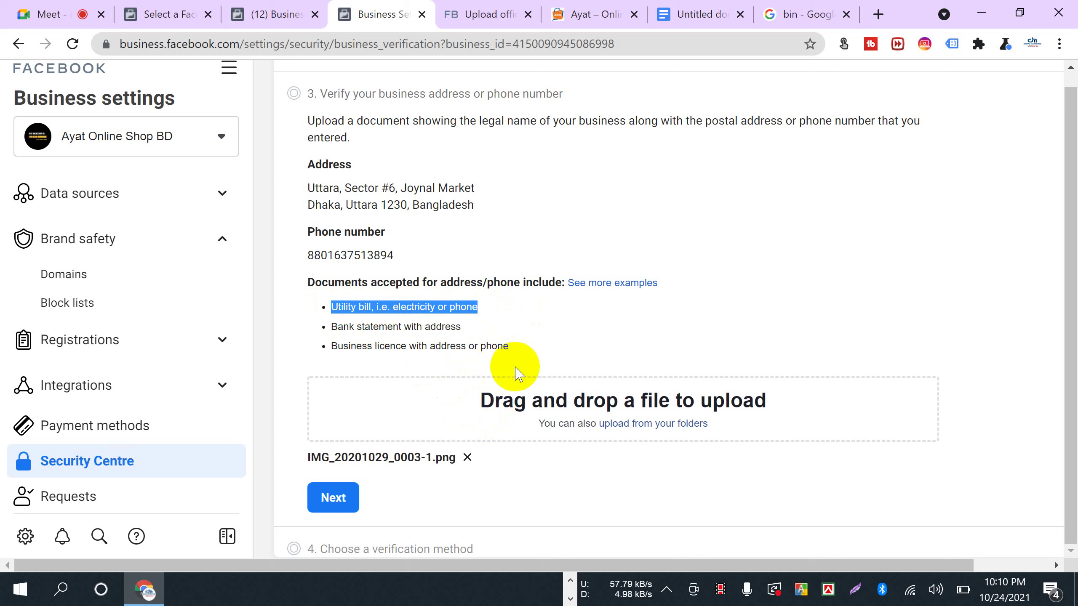
{"action": "left_click", "coordinate": [459, 328]}
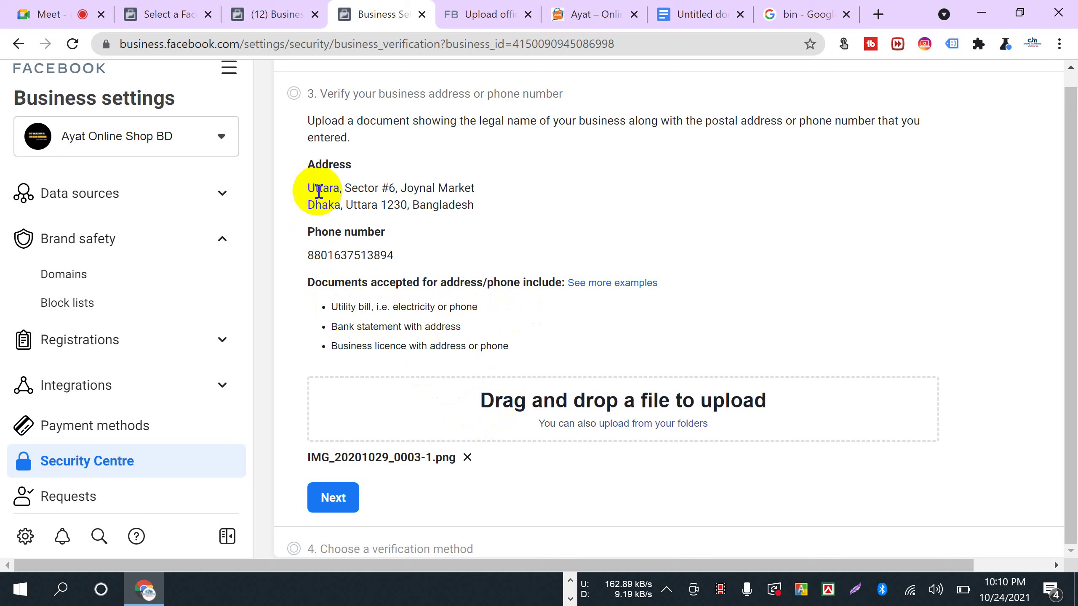
{"action": "left_click_drag", "start_coordinate": [306, 188], "coordinate": [510, 203]}
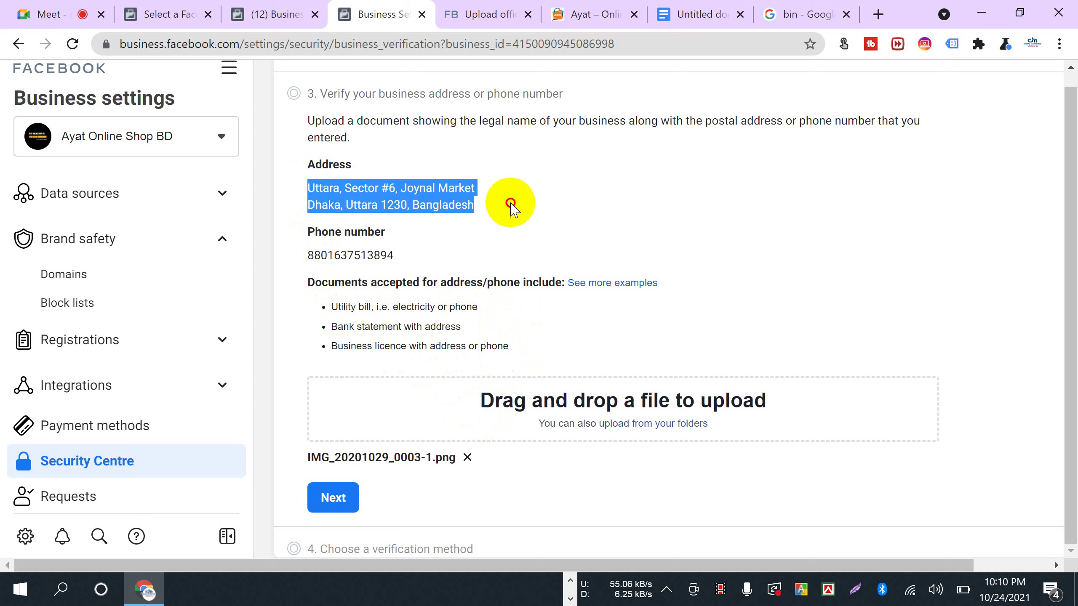
{"action": "left_click_drag", "start_coordinate": [332, 326], "coordinate": [478, 340]}
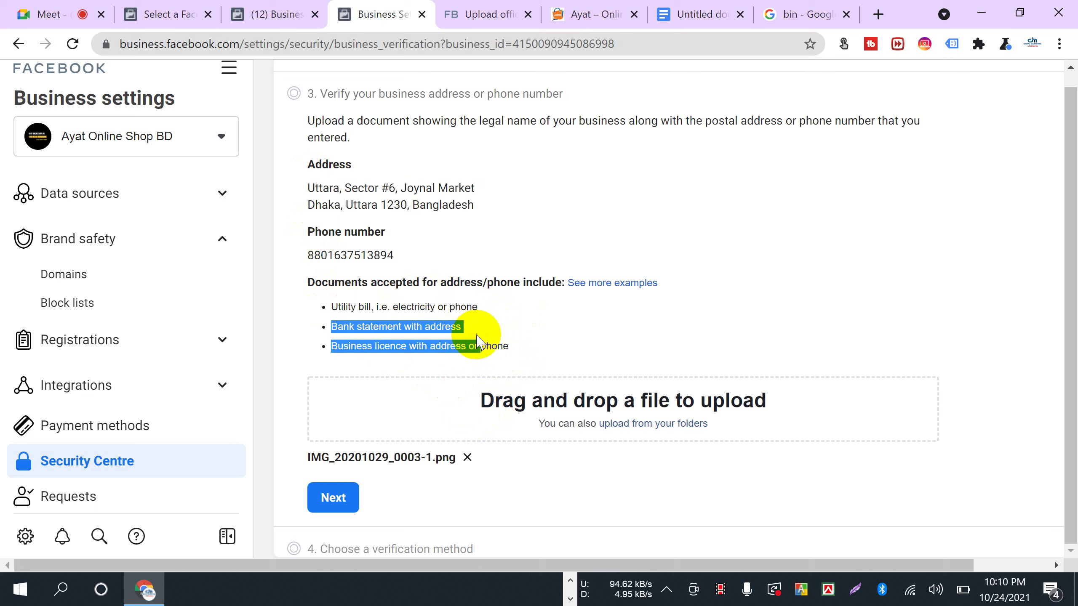
{"action": "left_click_drag", "start_coordinate": [335, 304], "coordinate": [492, 307]}
{"action": "left_click_drag", "start_coordinate": [311, 186], "coordinate": [507, 205]}
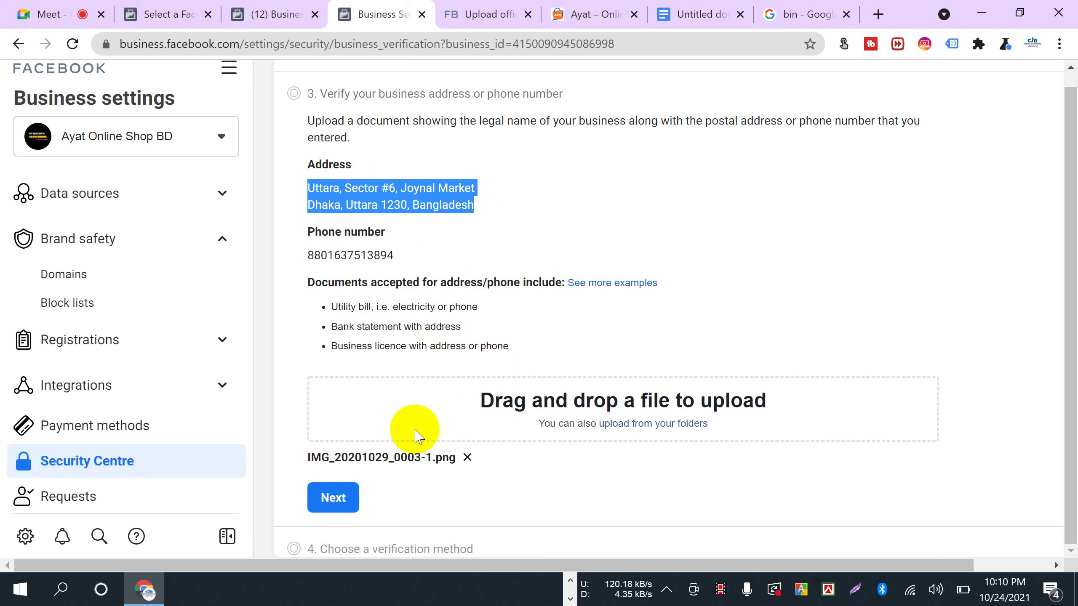
- Continue past the address step, enter the business contact email, and highlight the My business domain heading
{"action": "left_click", "coordinate": [336, 496]}
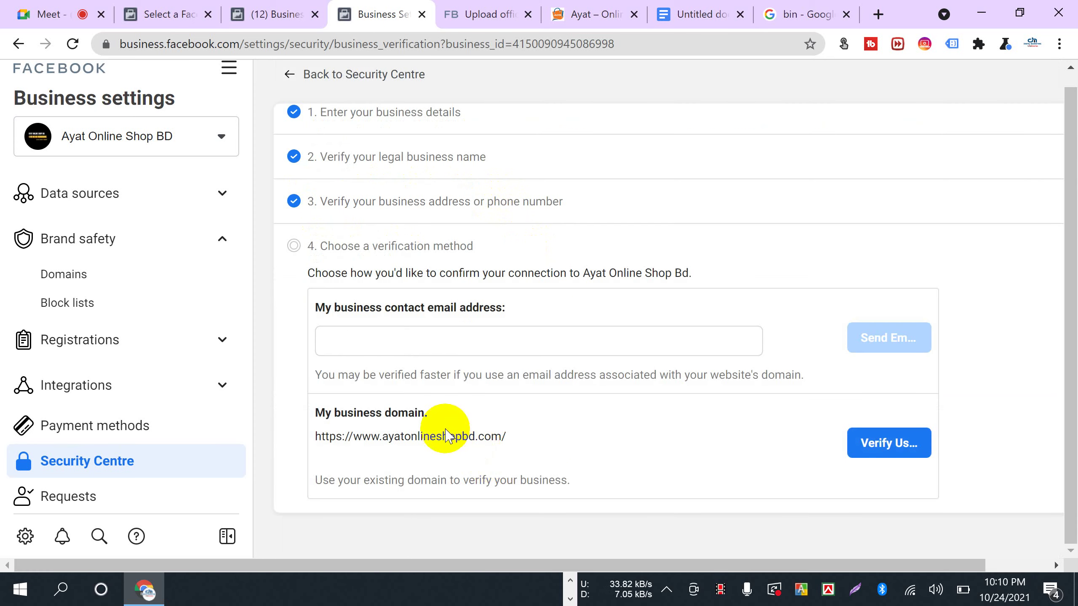
{"action": "left_click", "coordinate": [442, 344]}
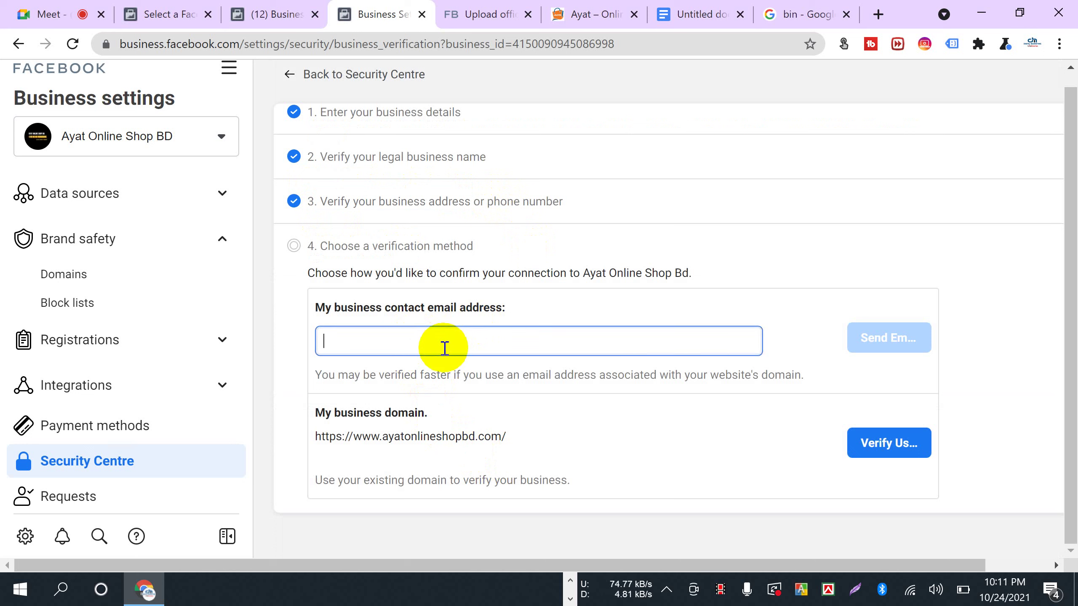
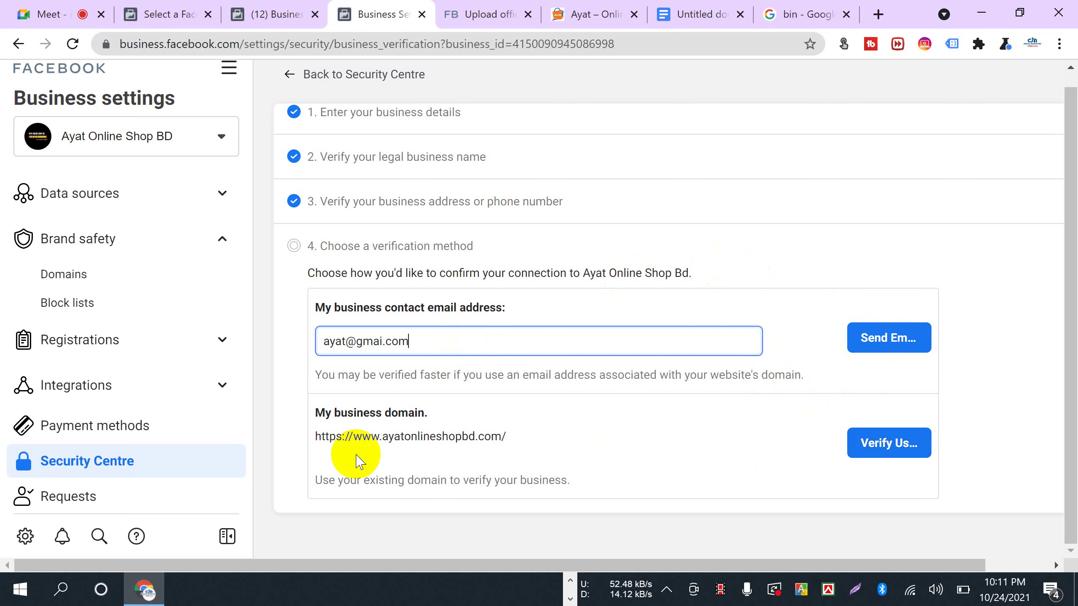
{"action": "left_click_drag", "start_coordinate": [315, 413], "coordinate": [424, 410]}
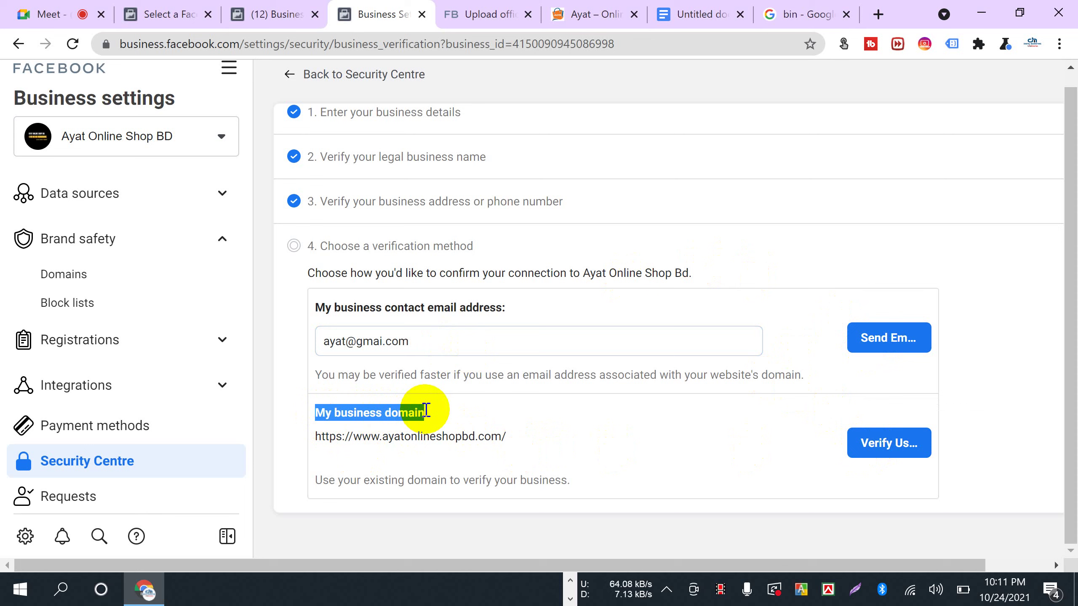
{"action": "scroll", "coordinate": [476, 428], "scroll_direction": "up", "scroll_amount": 1}
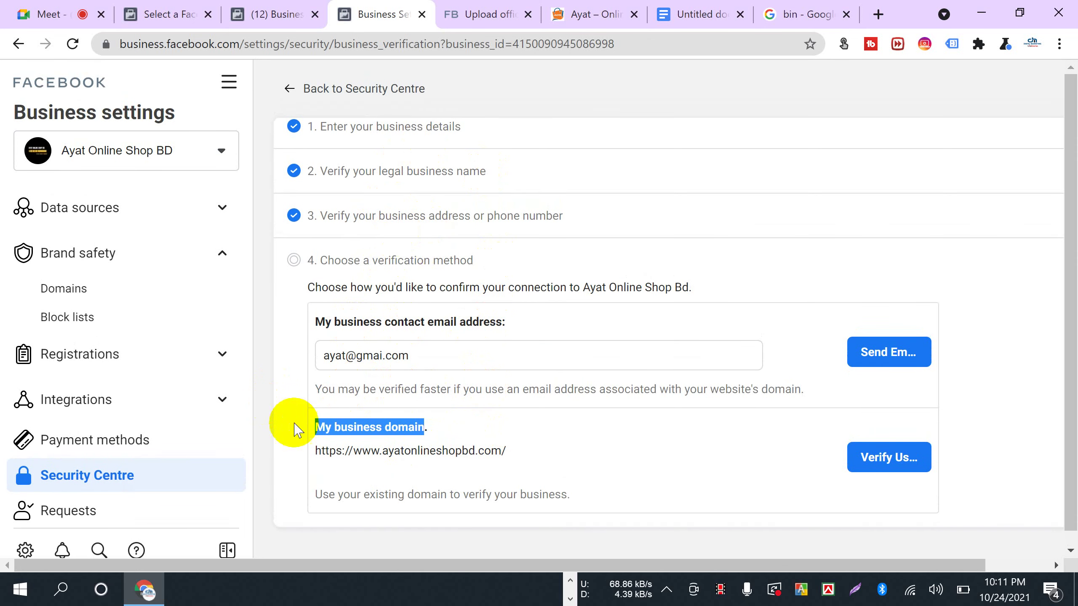
{"action": "scroll", "coordinate": [127, 403], "scroll_direction": "up", "scroll_amount": 3}
- Look over the Domains page and then the Business info page
{"action": "left_click", "coordinate": [79, 403]}
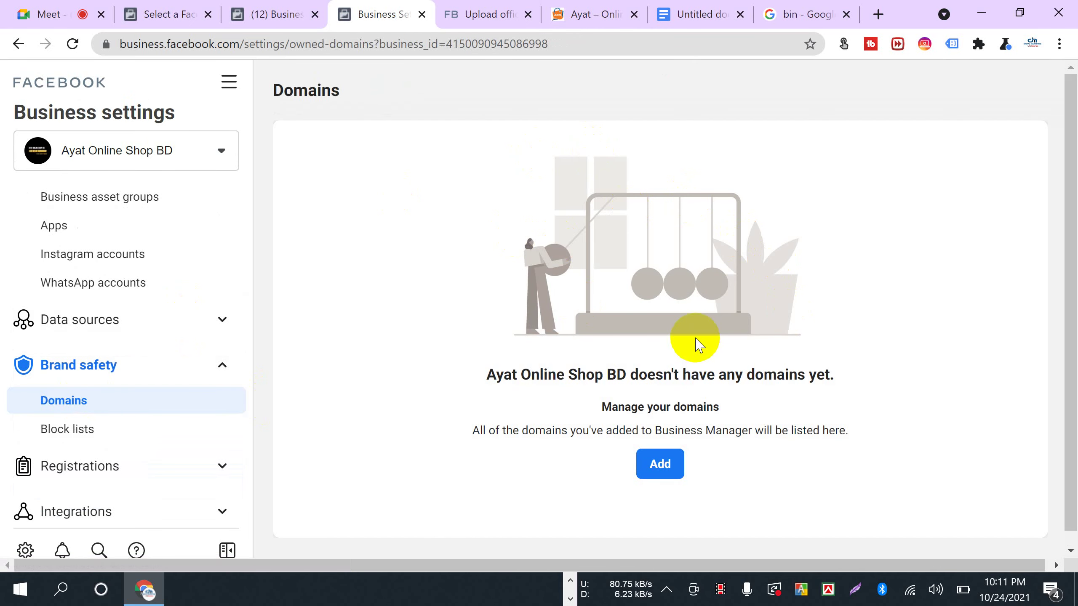
{"action": "scroll", "coordinate": [145, 431], "scroll_direction": "down", "scroll_amount": 1}
{"action": "scroll", "coordinate": [145, 431], "scroll_direction": "down", "scroll_amount": 5}
{"action": "left_click", "coordinate": [115, 471]}
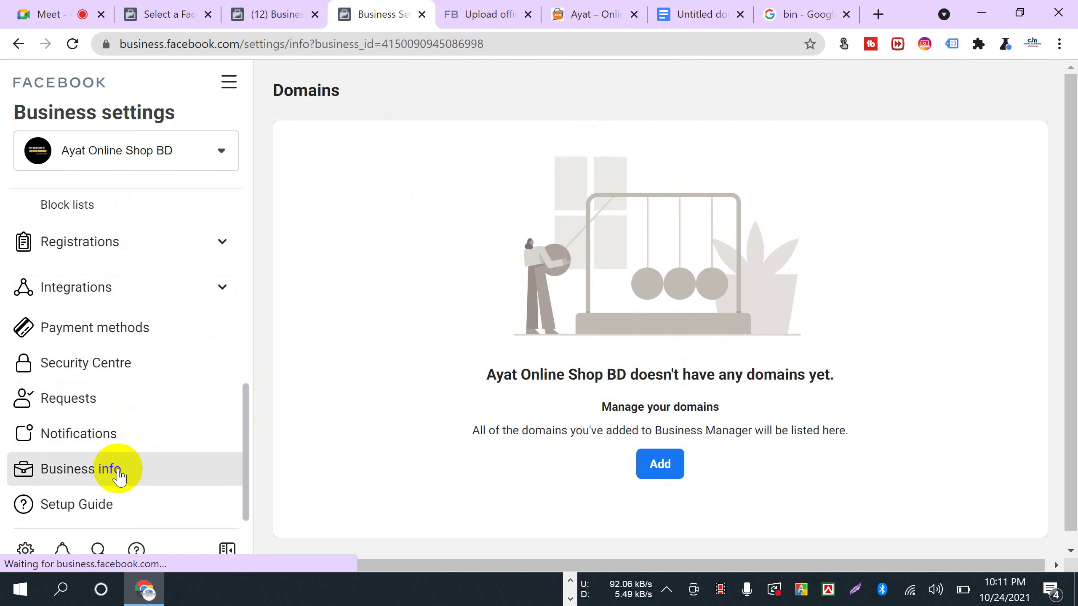
{"action": "scroll", "coordinate": [578, 412], "scroll_direction": "down", "scroll_amount": 5}
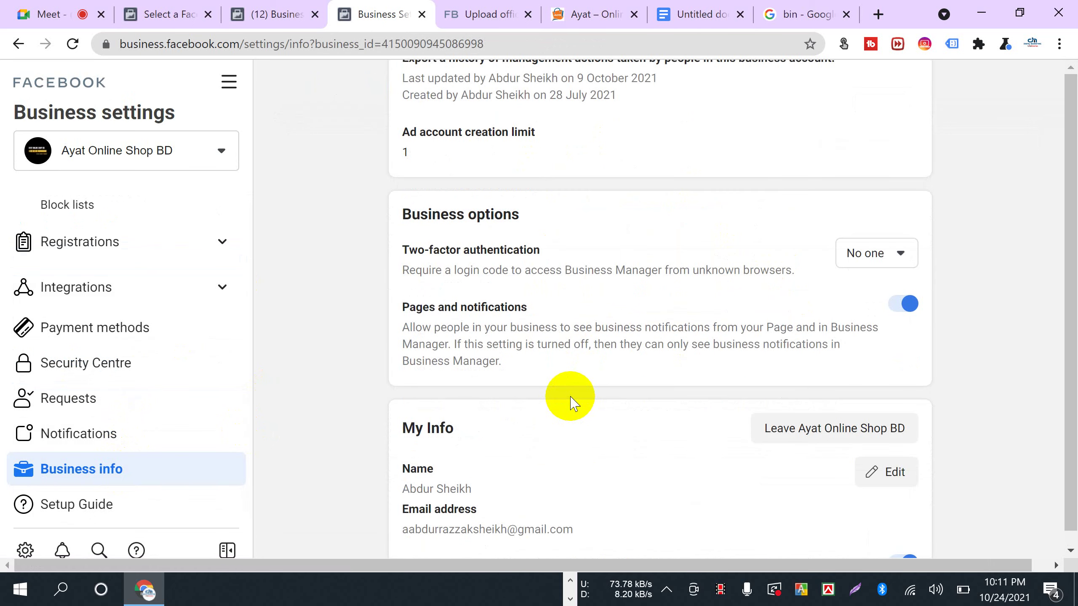
{"action": "scroll", "coordinate": [785, 272], "scroll_direction": "down", "scroll_amount": 3}
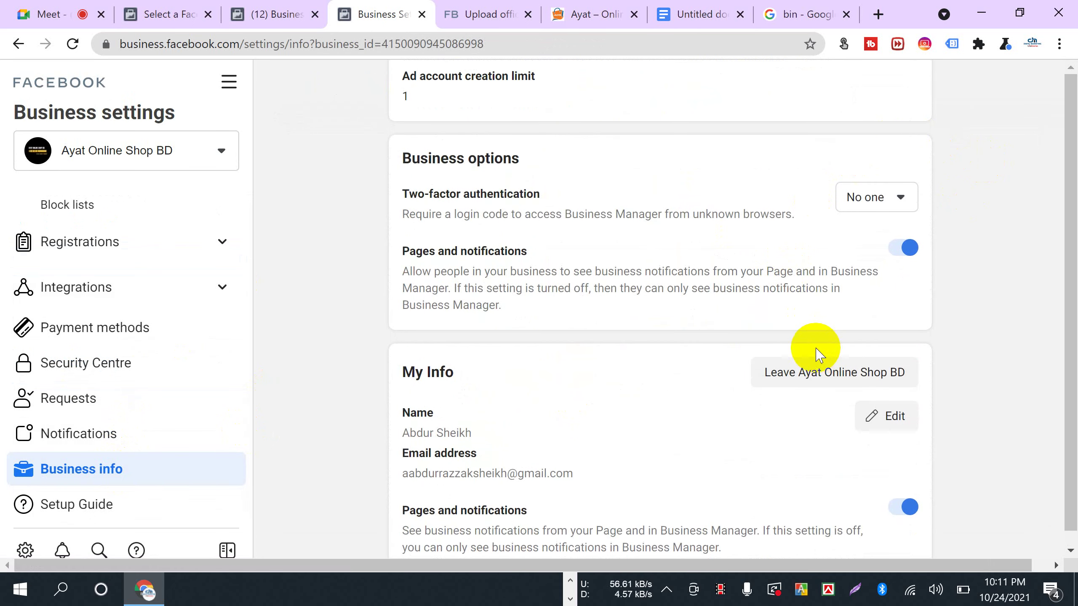
{"action": "scroll", "coordinate": [820, 336], "scroll_direction": "up", "scroll_amount": 7}
- Resume business verification from Security Centre, focus the contact email field, then switch to the notes document
{"action": "left_click", "coordinate": [866, 336]}
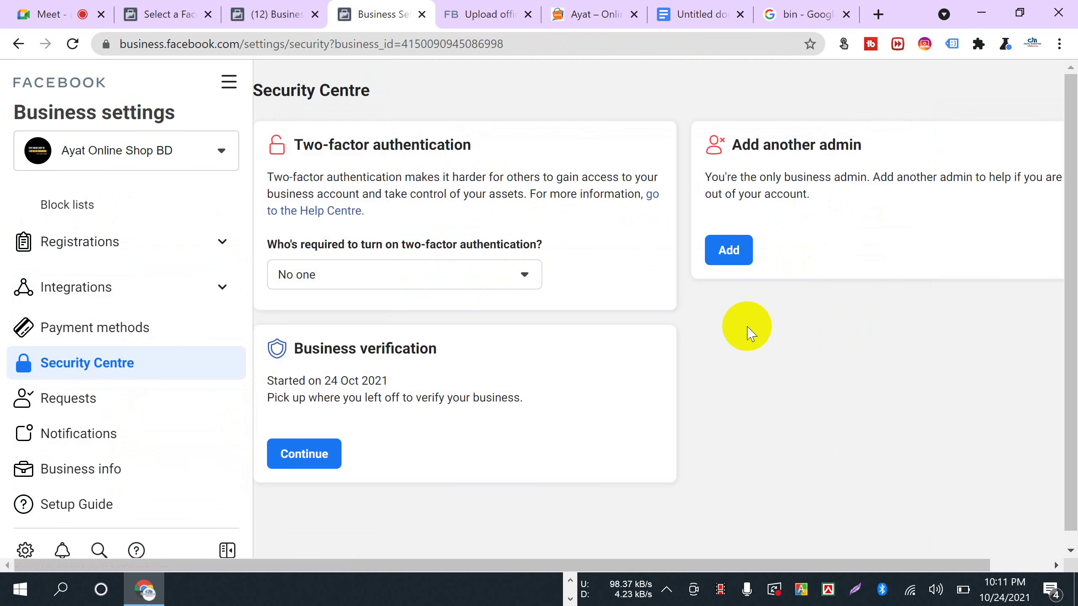
{"action": "left_click", "coordinate": [320, 438]}
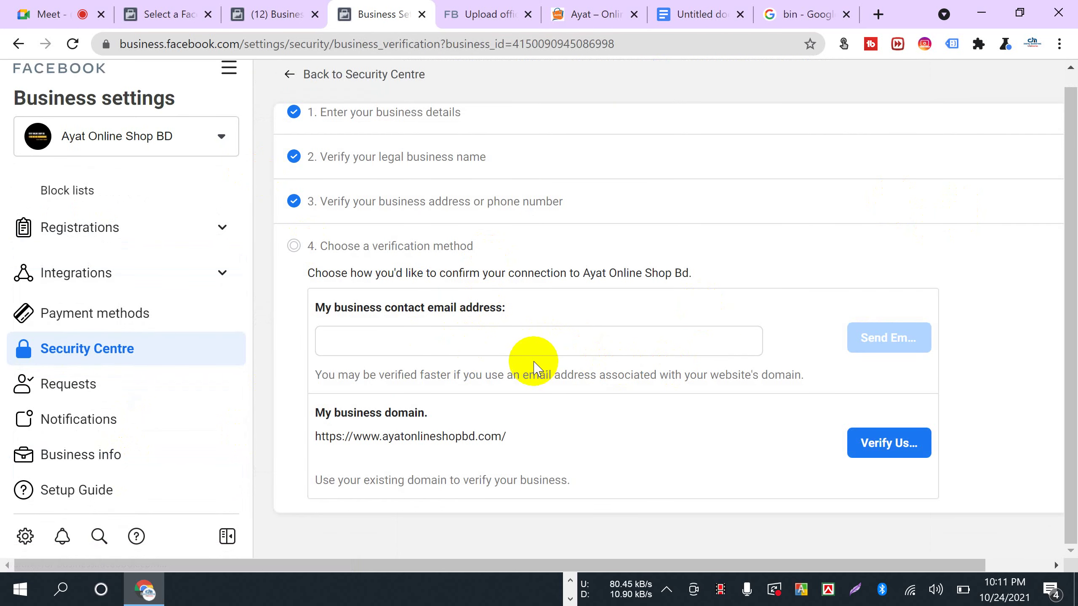
{"action": "scroll", "coordinate": [434, 373], "scroll_direction": "up", "scroll_amount": 1}
{"action": "left_click", "coordinate": [399, 350]}
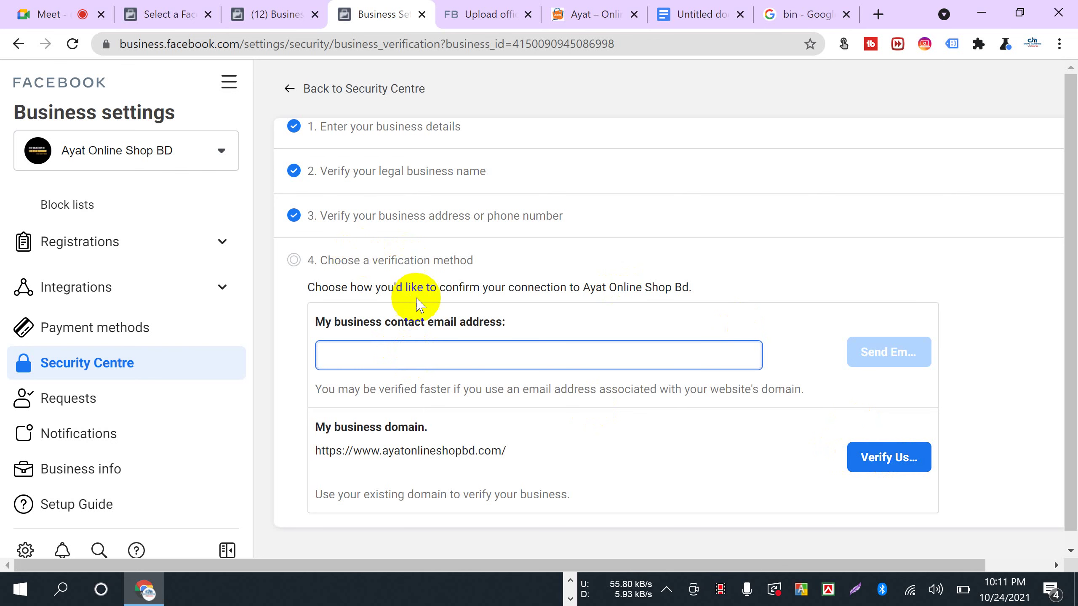
{"action": "left_click", "coordinate": [696, 16]}
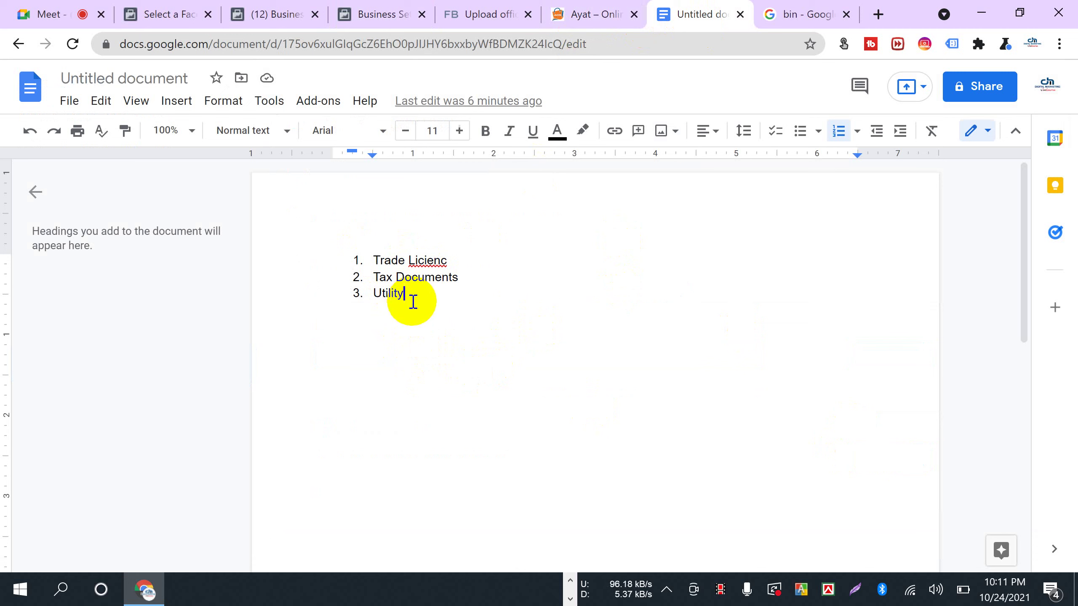
- Complete the third list item so it reads 'Utility same address'
{"action": "type", "text": "ame address"}
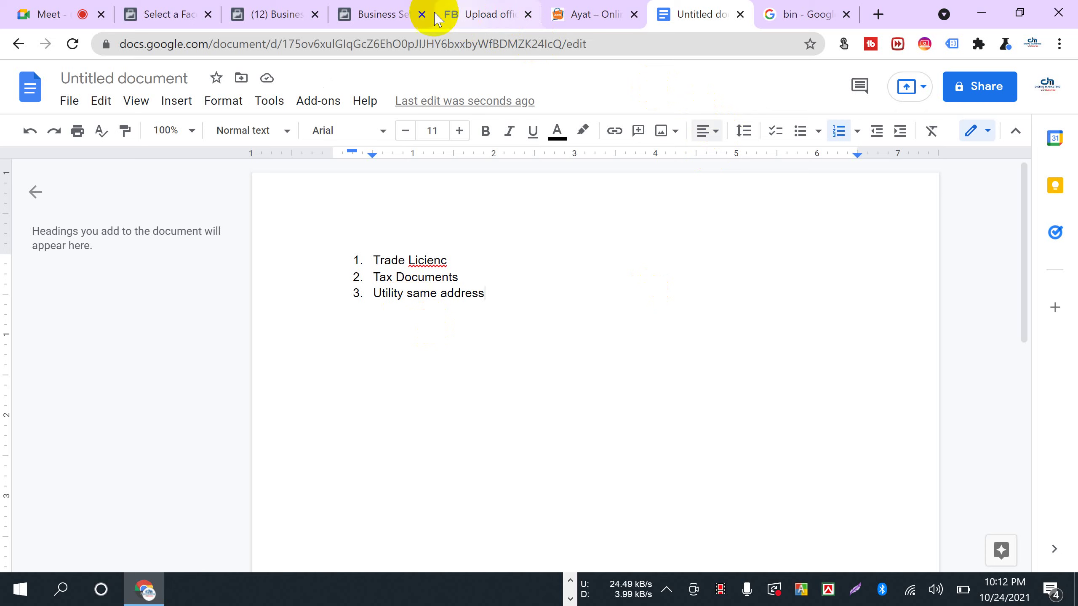
- Review the verification steps in Business Settings, then go back to the Security Centre overview
{"action": "left_click", "coordinate": [379, 15]}
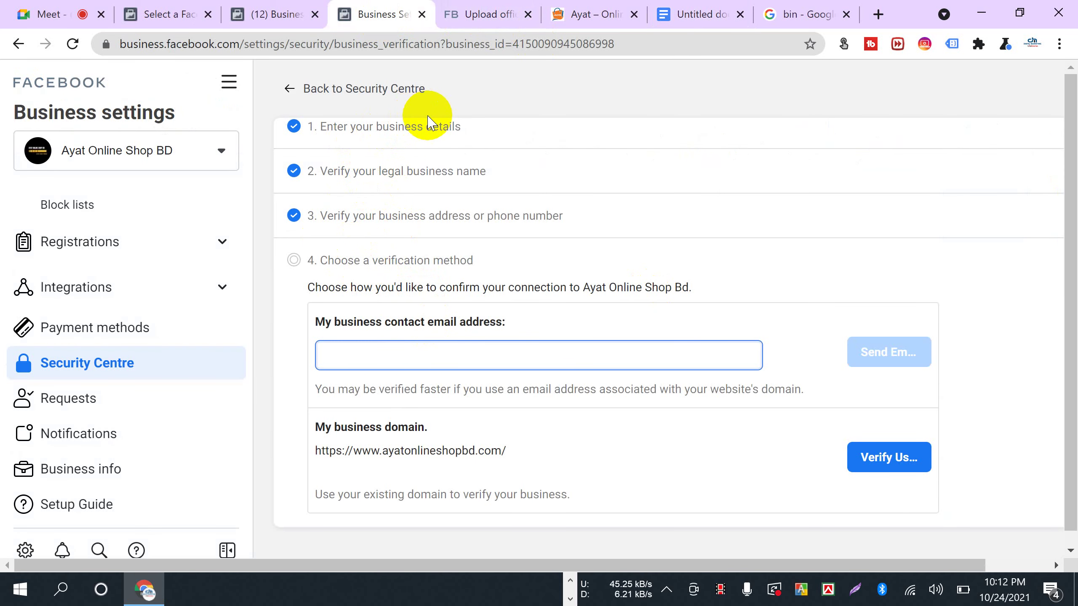
{"action": "scroll", "coordinate": [392, 282], "scroll_direction": "down", "scroll_amount": 1}
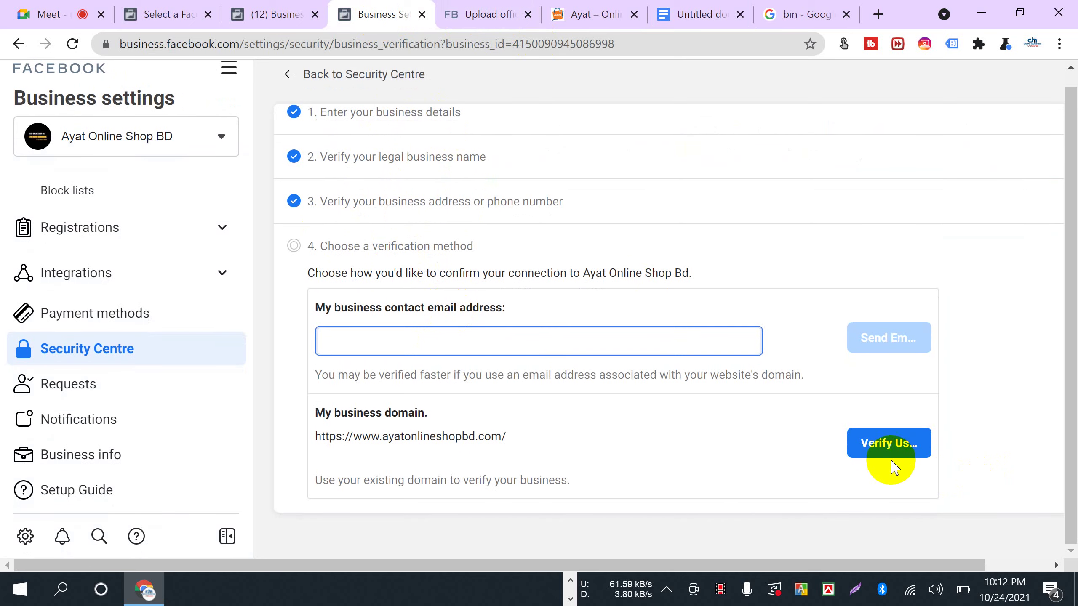
{"action": "scroll", "coordinate": [657, 414], "scroll_direction": "up", "scroll_amount": 1}
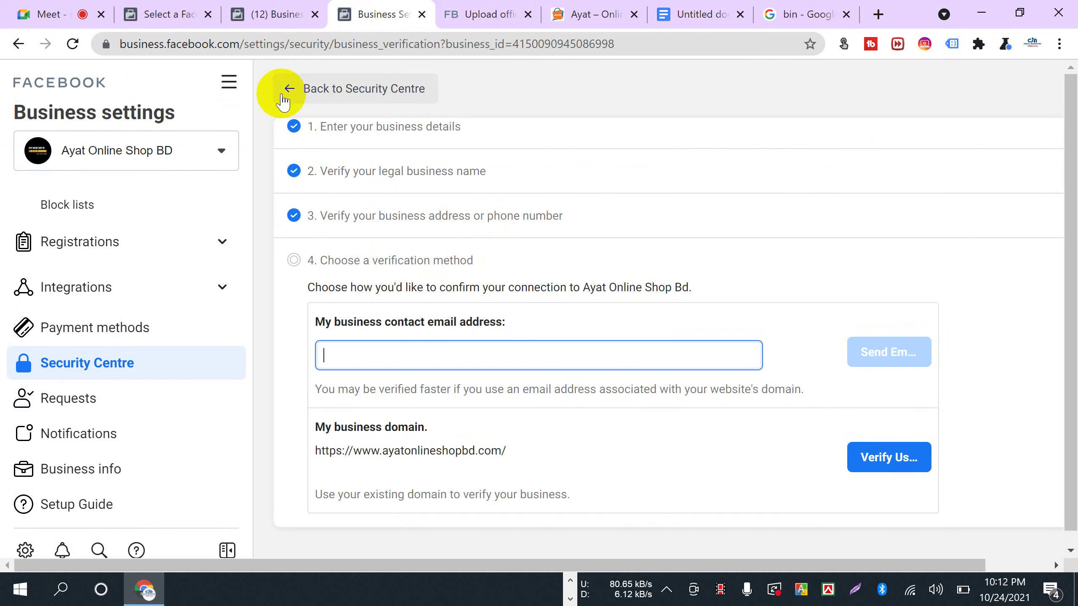
{"action": "left_click", "coordinate": [290, 89]}
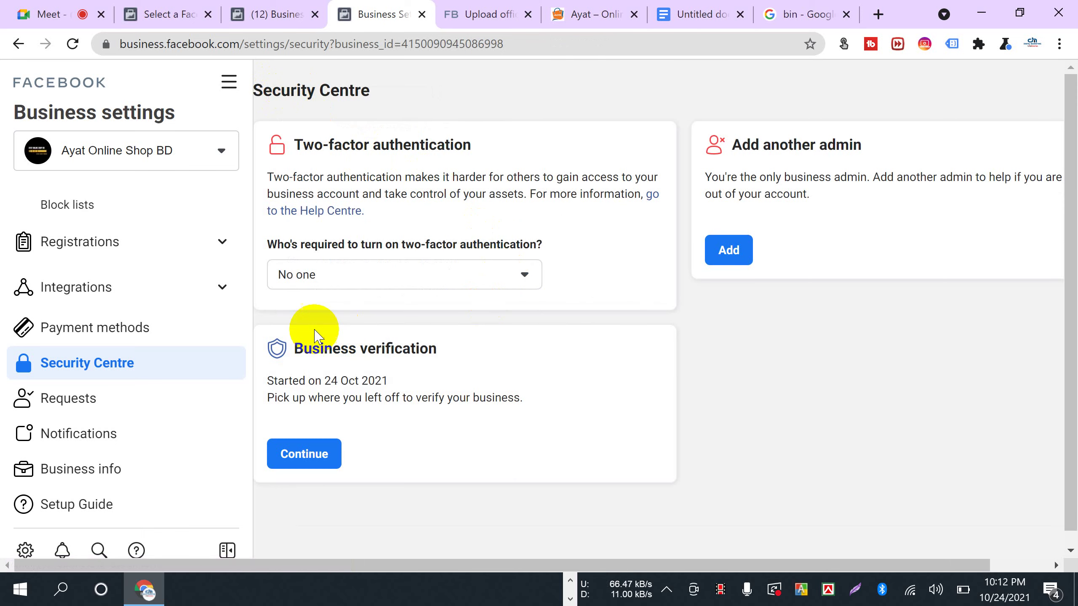
{"action": "scroll", "coordinate": [316, 336], "scroll_direction": "down", "scroll_amount": 1}
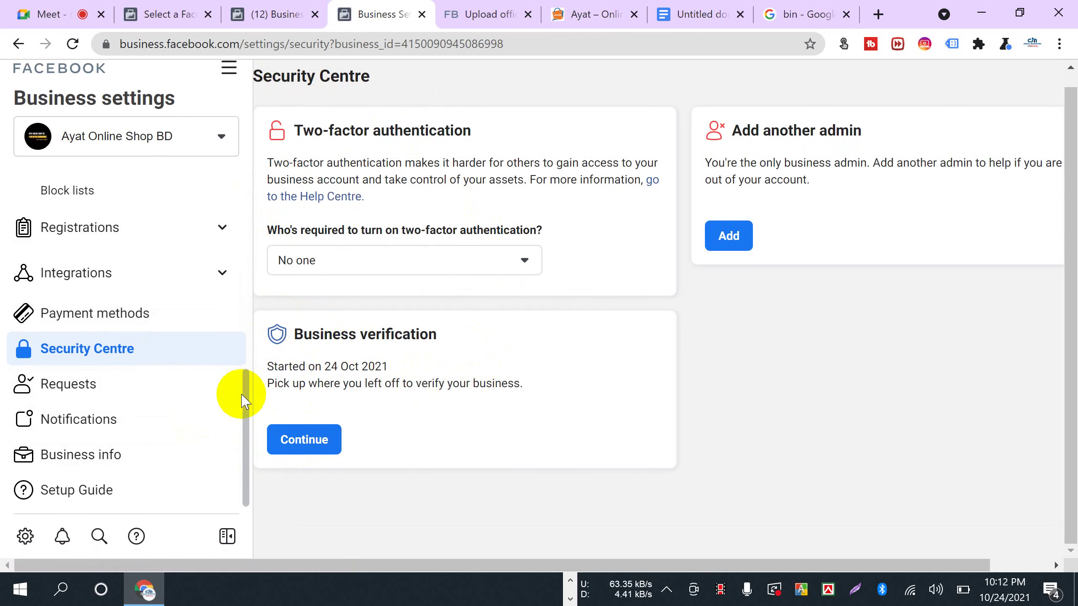
{"action": "left_click_drag", "start_coordinate": [241, 389], "coordinate": [259, 437]}
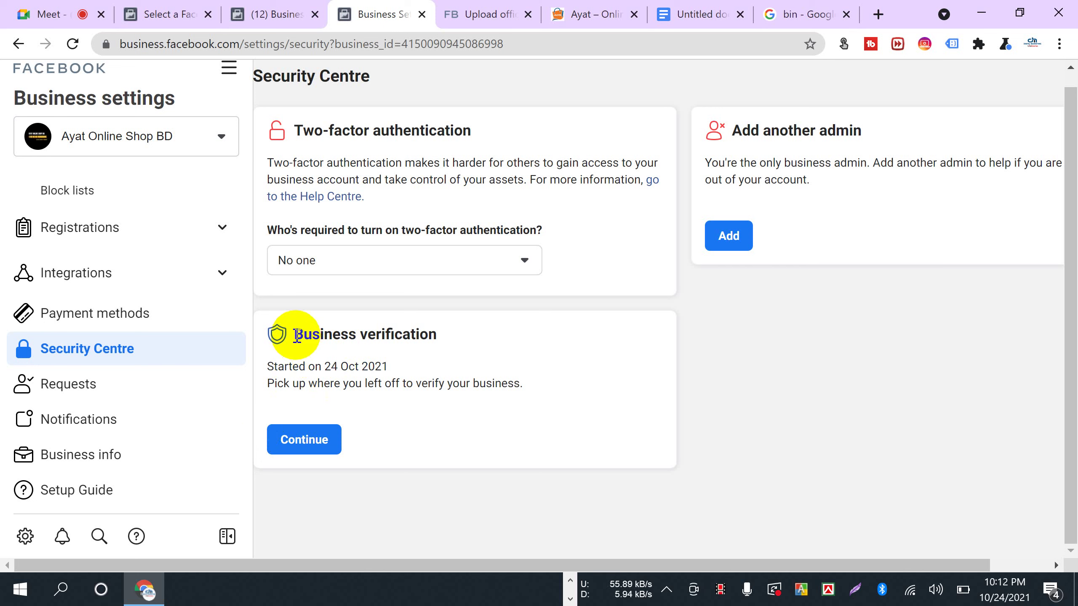
{"action": "left_click_drag", "start_coordinate": [295, 334], "coordinate": [492, 354]}
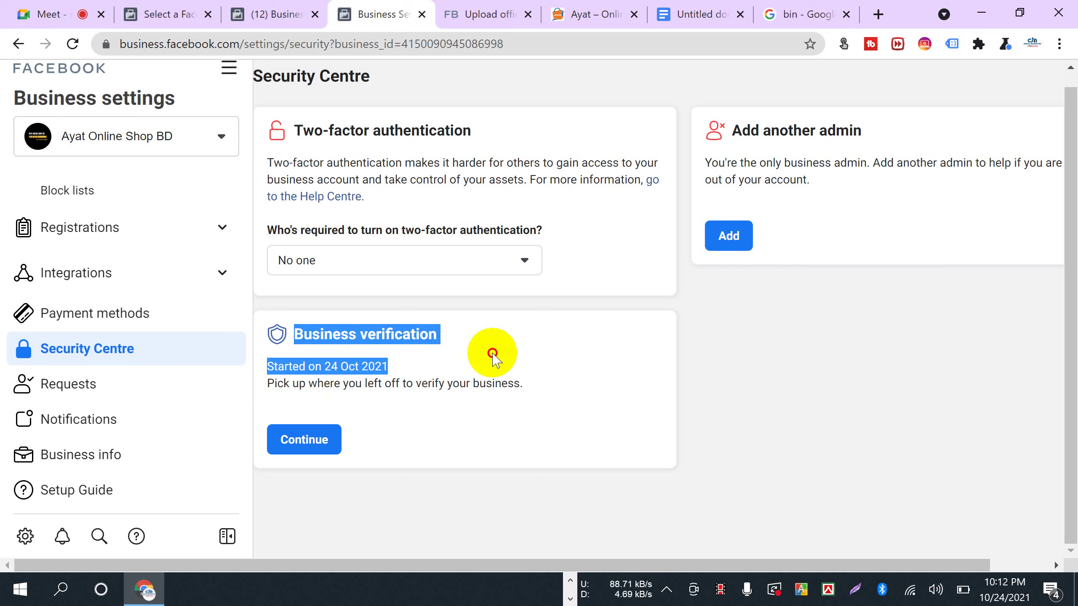
{"action": "left_click", "coordinate": [675, 368]}
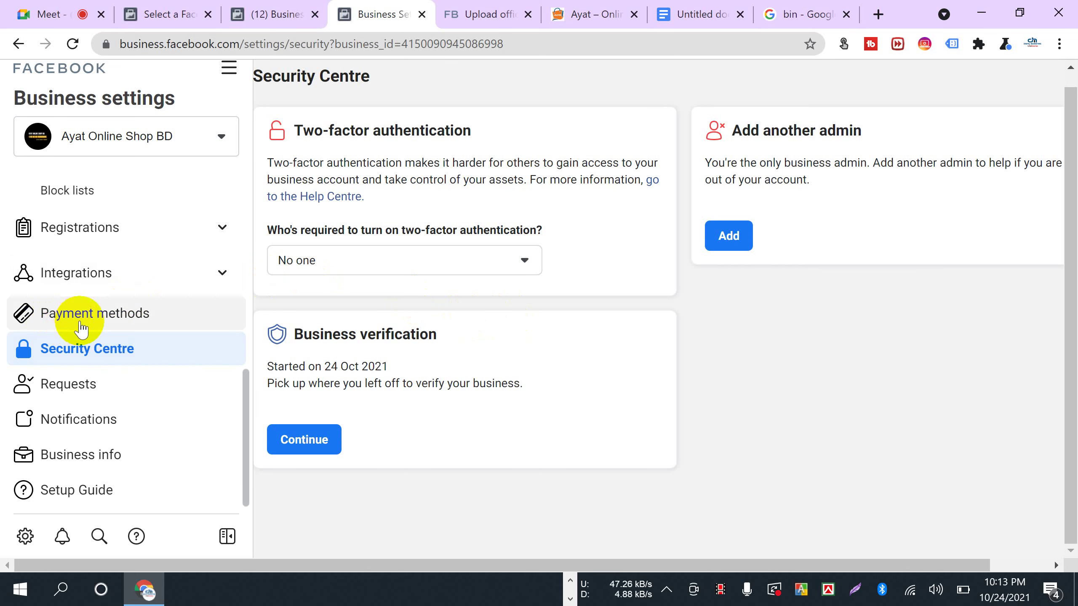
- Switch to the Ayat Online shop tab and scroll through the website
{"action": "left_click", "coordinate": [573, 24]}
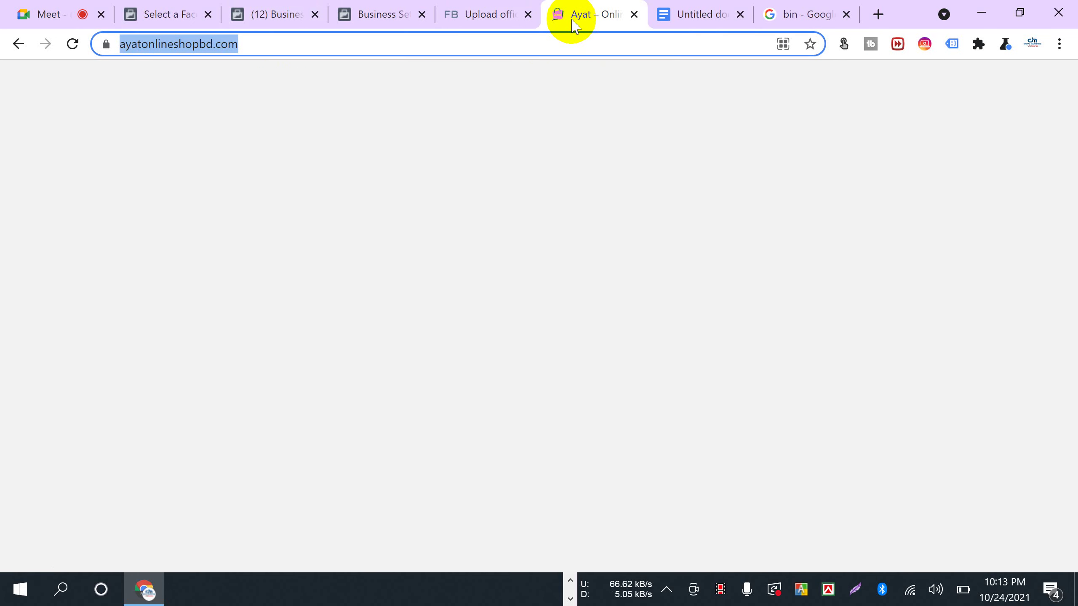
{"action": "scroll", "coordinate": [488, 377], "scroll_direction": "down", "scroll_amount": 5}
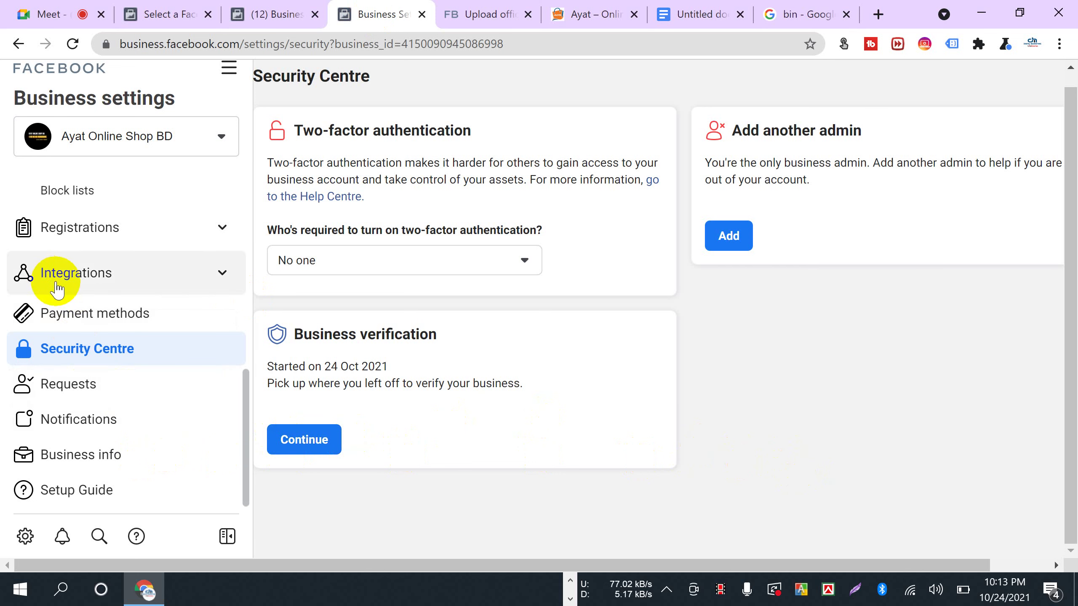
{"action": "scroll", "coordinate": [70, 289], "scroll_direction": "up", "scroll_amount": 8}
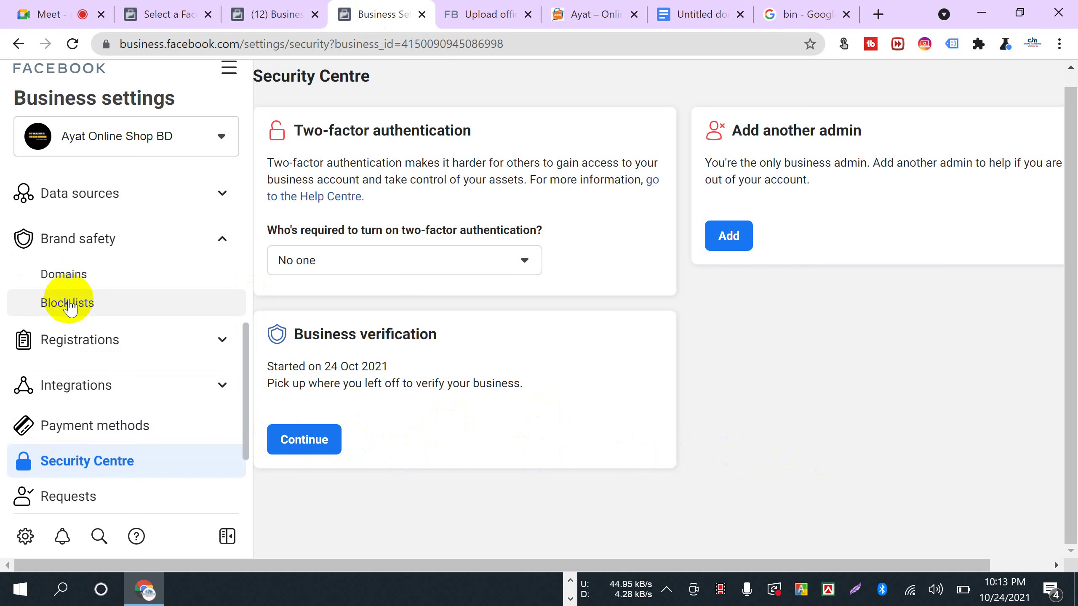
{"action": "scroll", "coordinate": [110, 395], "scroll_direction": "up", "scroll_amount": 3}
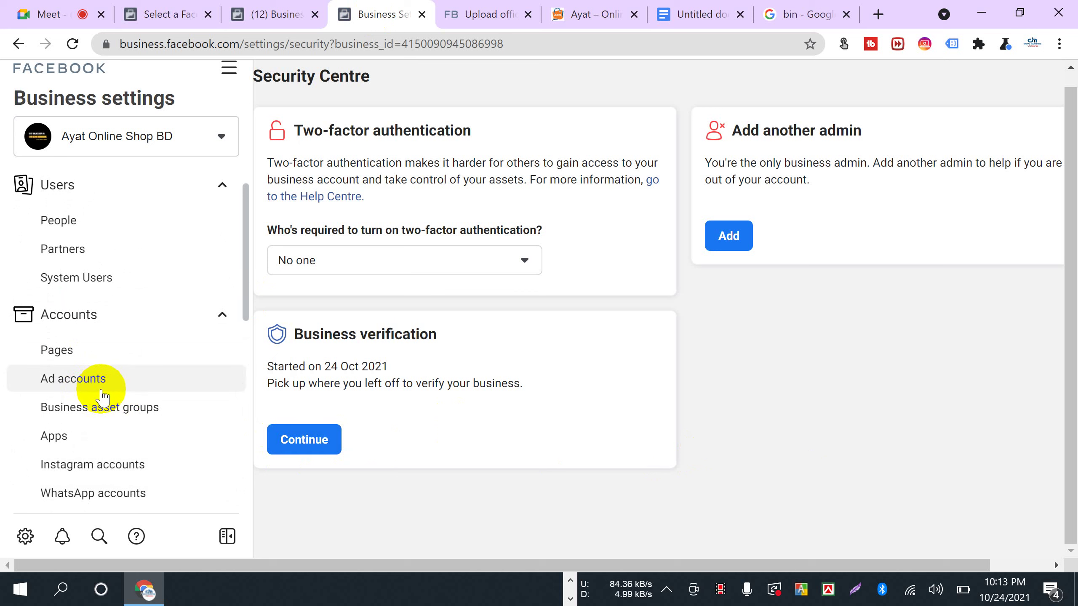
{"action": "scroll", "coordinate": [103, 397], "scroll_direction": "down", "scroll_amount": 3}
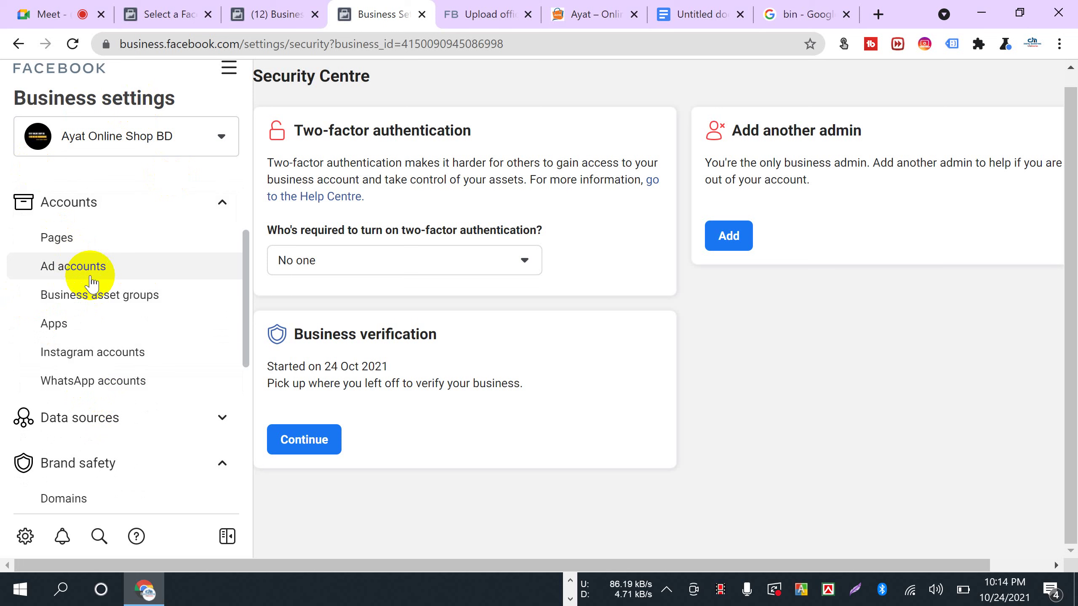
{"action": "scroll", "coordinate": [79, 278], "scroll_direction": "down", "scroll_amount": 5}
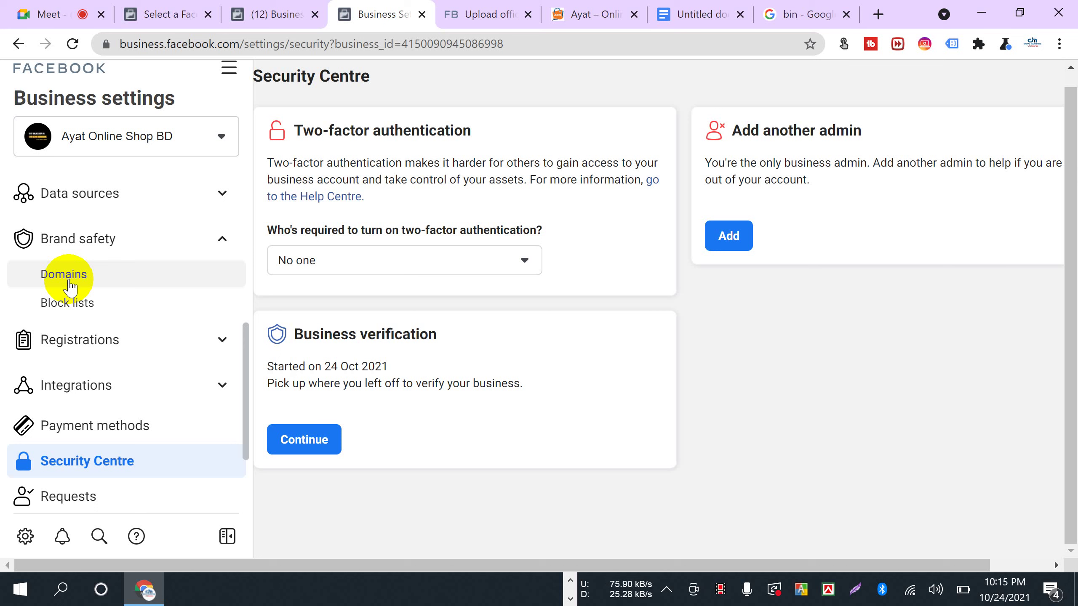
{"action": "scroll", "coordinate": [145, 340], "scroll_direction": "up", "scroll_amount": 8}
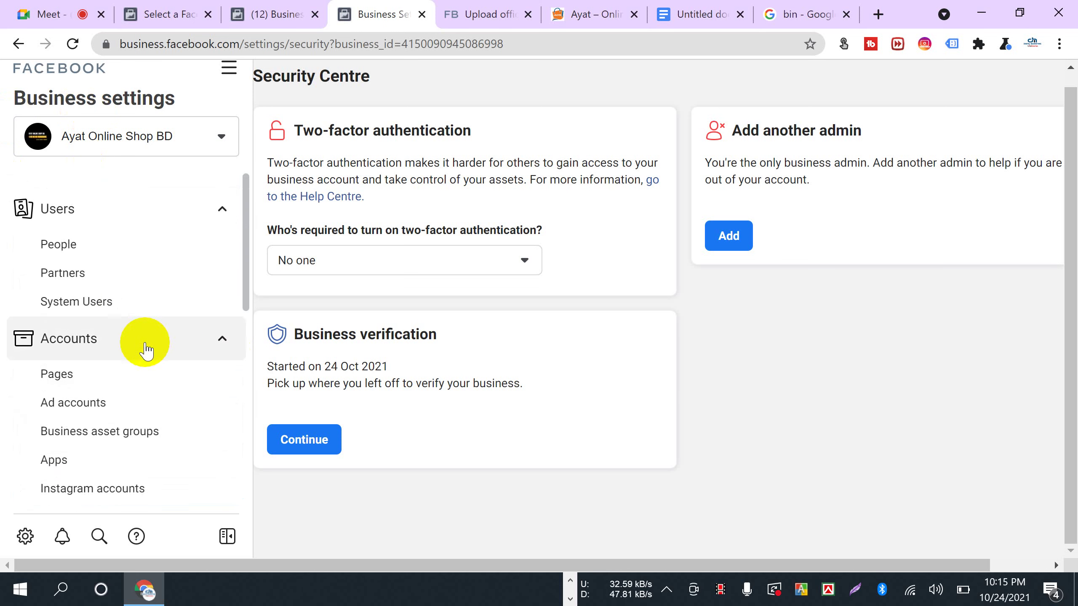
- From the All tools panel, choose Ad account settings under Shortcuts
{"action": "left_click", "coordinate": [229, 68]}
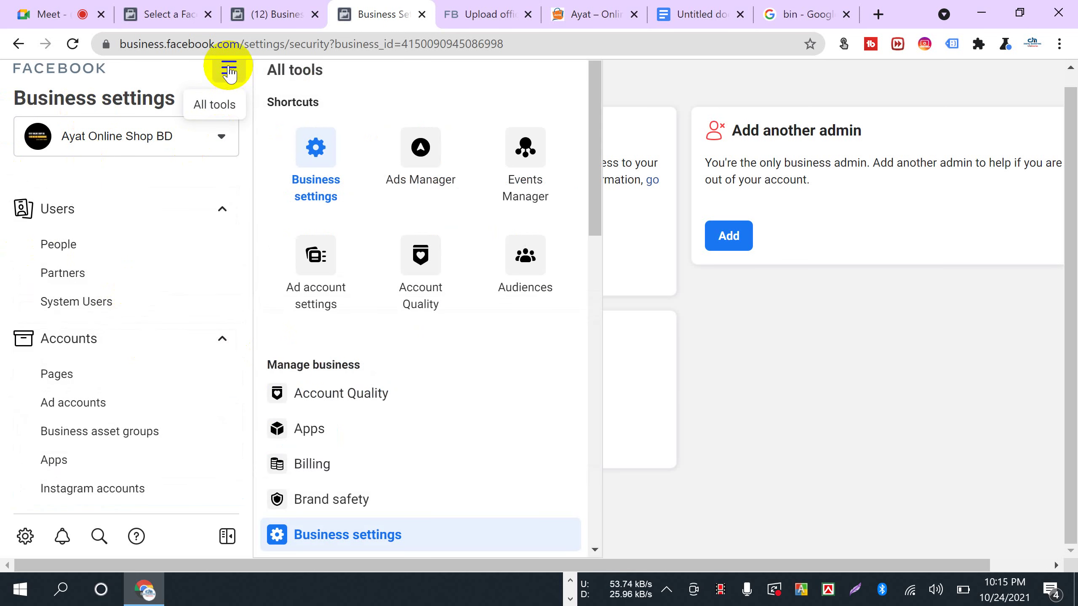
{"action": "scroll", "coordinate": [120, 348], "scroll_direction": "down", "scroll_amount": 10}
{"action": "left_click", "coordinate": [782, 428]}
{"action": "scroll", "coordinate": [130, 372], "scroll_direction": "up", "scroll_amount": 2}
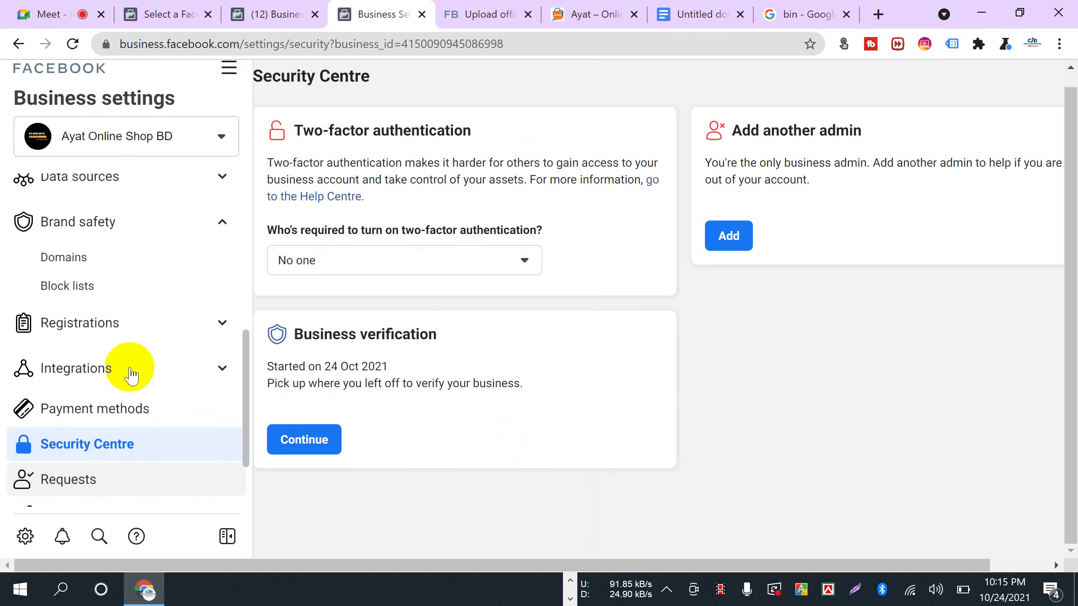
{"action": "scroll", "coordinate": [131, 373], "scroll_direction": "up", "scroll_amount": 8}
{"action": "left_click", "coordinate": [228, 68]}
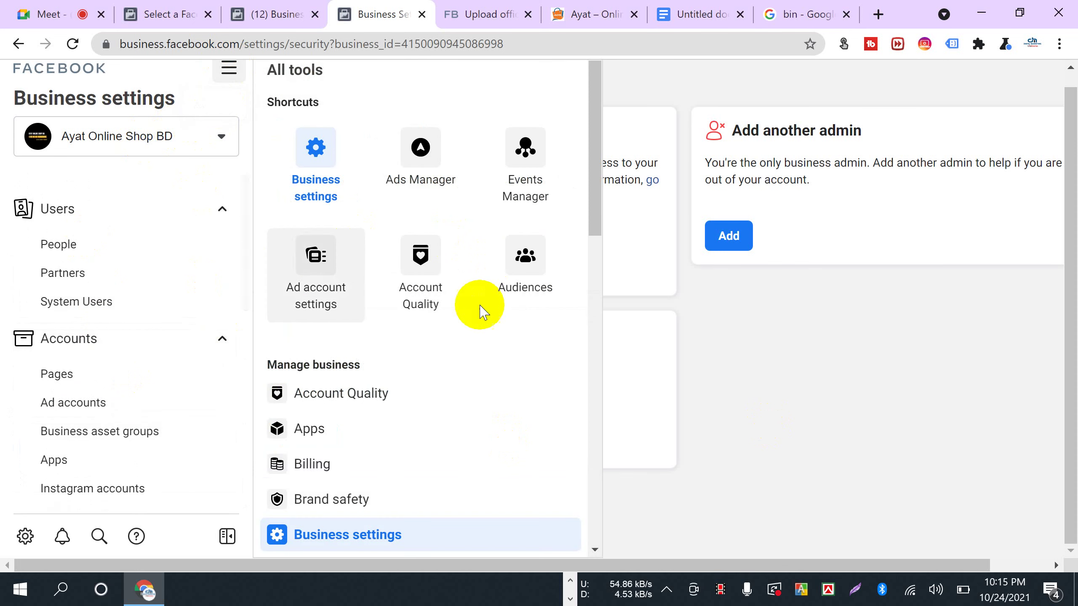
{"action": "left_click", "coordinate": [319, 276]}
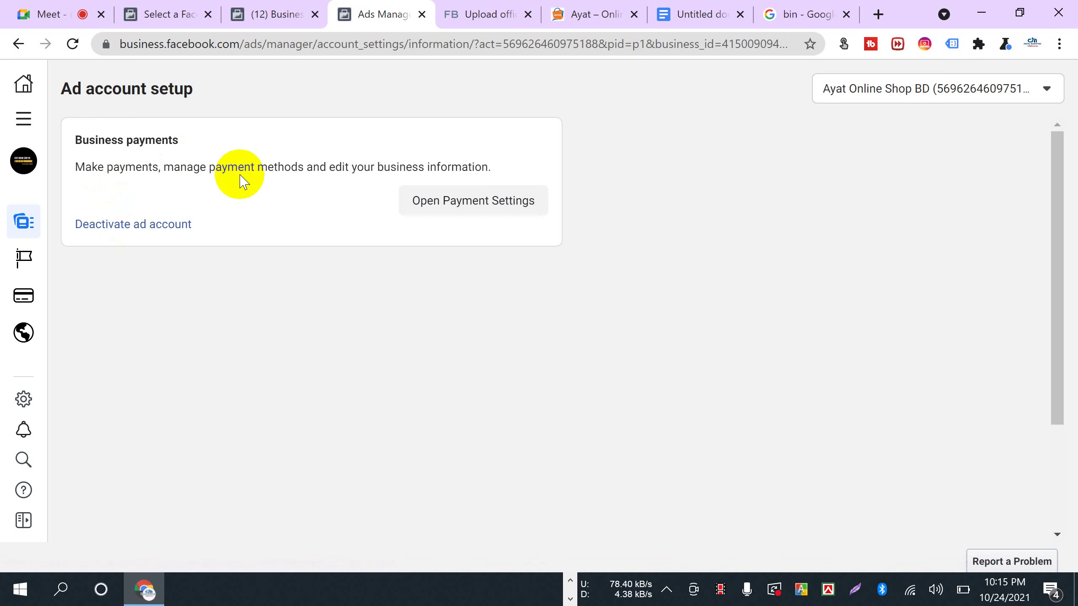
- Go to the ad account's Payment settings and scroll down to Business info
{"action": "left_click", "coordinate": [43, 12]}
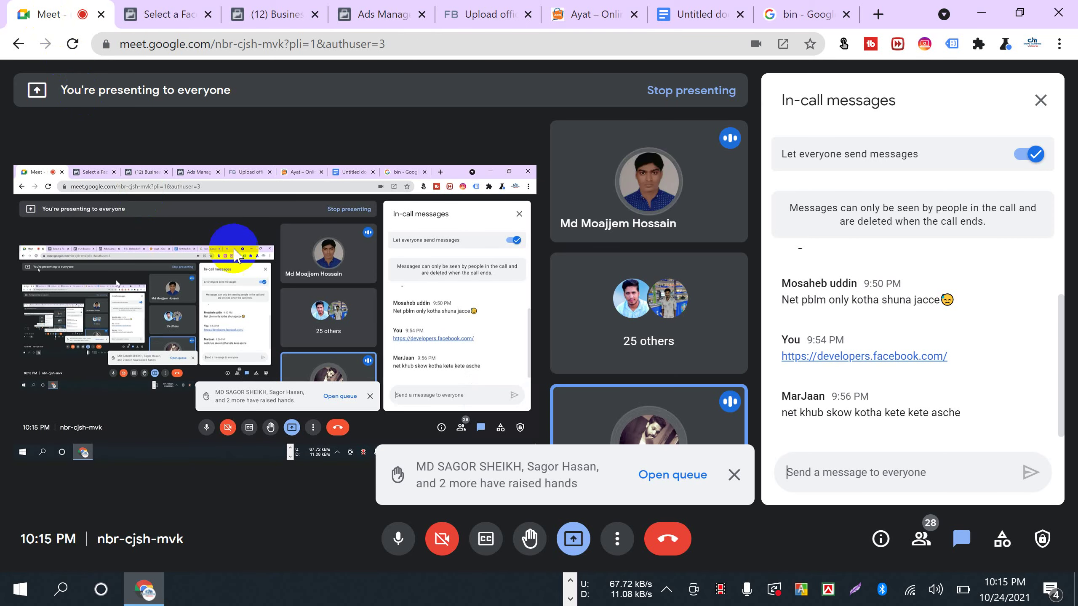
{"action": "left_click", "coordinate": [381, 15]}
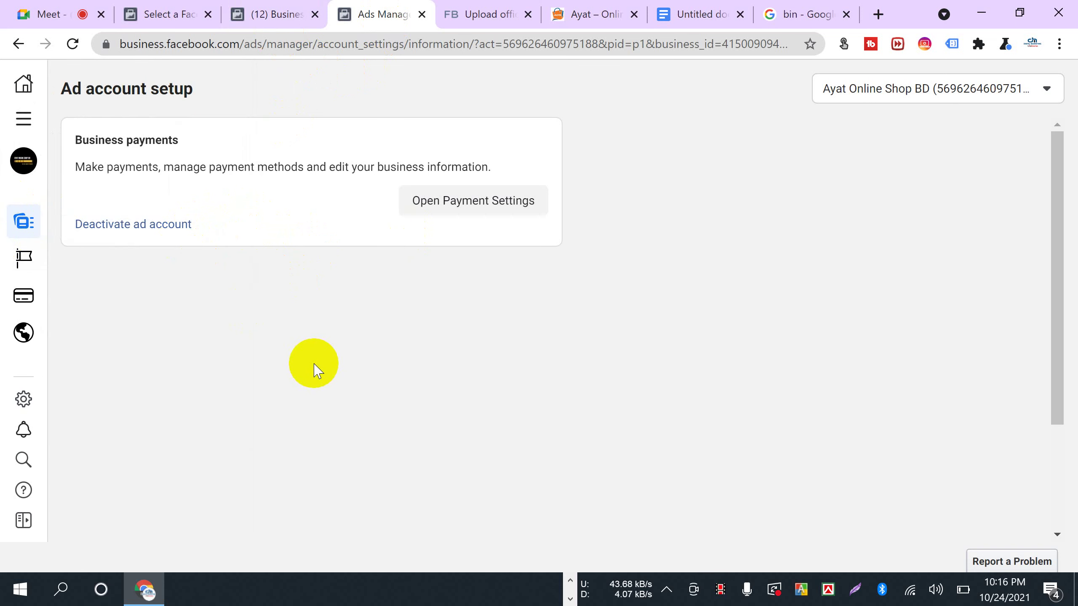
{"action": "mouse_move", "coordinate": [29, 217]}
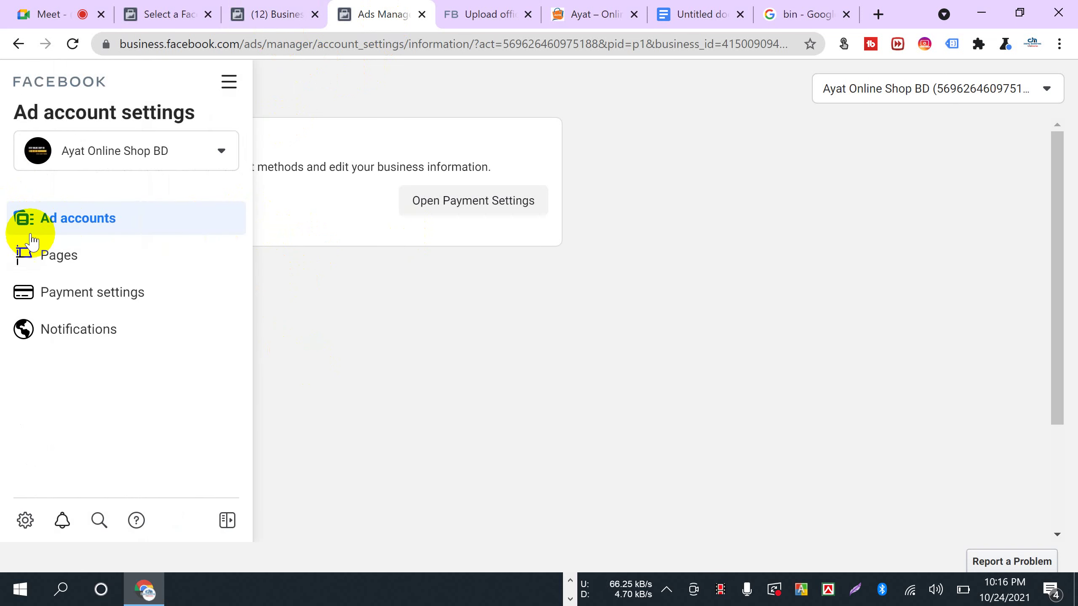
{"action": "left_click", "coordinate": [91, 302]}
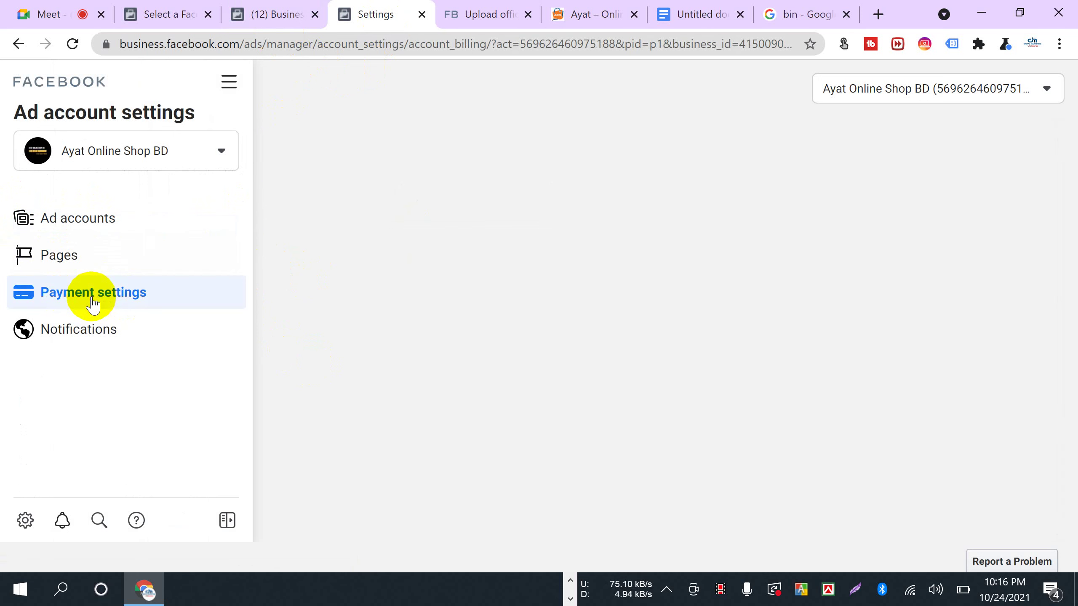
{"action": "scroll", "coordinate": [496, 442], "scroll_direction": "down", "scroll_amount": 1}
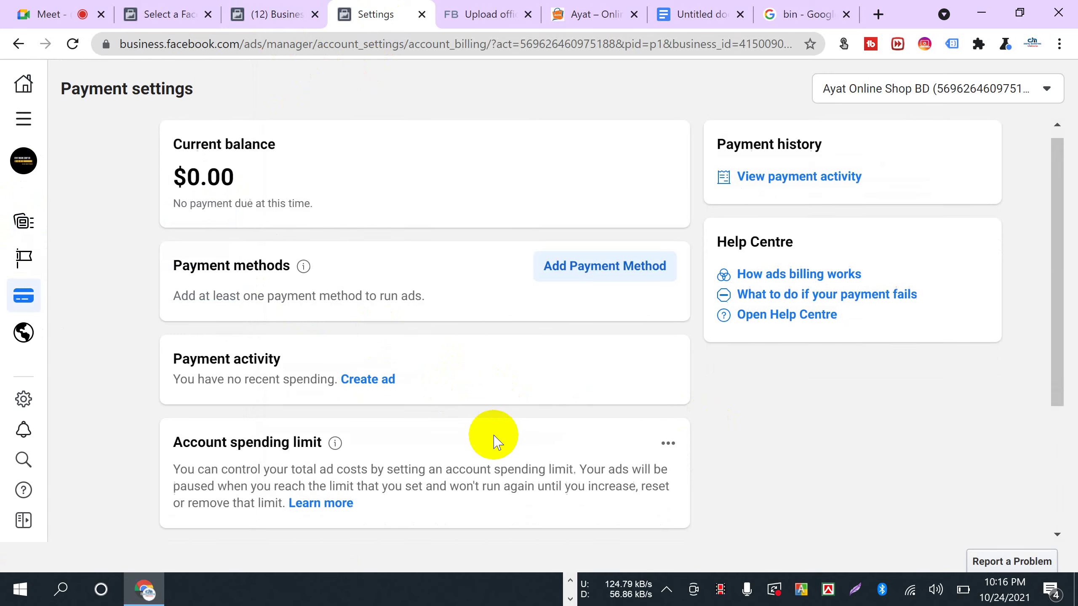
{"action": "scroll", "coordinate": [496, 442], "scroll_direction": "down", "scroll_amount": 4}
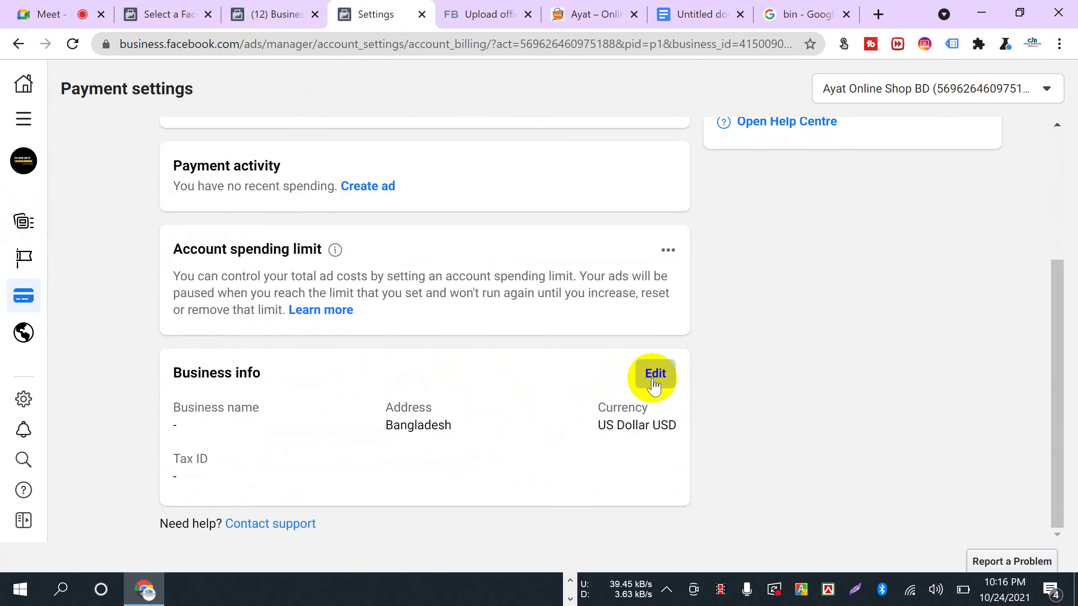
{"action": "left_click", "coordinate": [654, 374]}
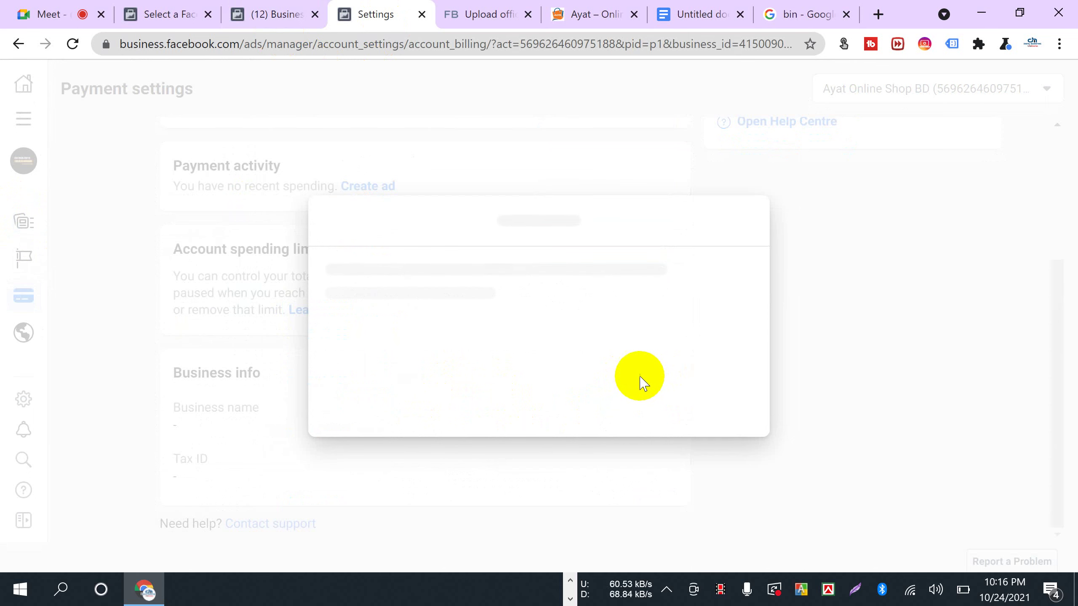
{"action": "scroll", "coordinate": [579, 357], "scroll_direction": "down", "scroll_amount": 10}
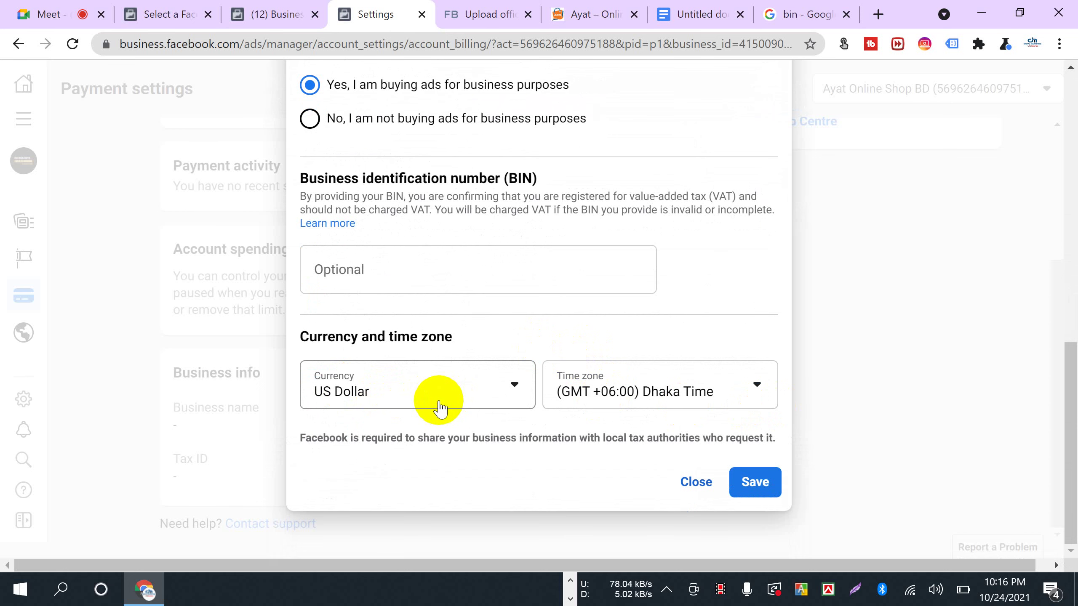
{"action": "scroll", "coordinate": [440, 407], "scroll_direction": "up", "scroll_amount": 10}
{"action": "scroll", "coordinate": [440, 405], "scroll_direction": "down", "scroll_amount": 10}
{"action": "left_click", "coordinate": [696, 482]}
{"action": "scroll", "coordinate": [337, 447], "scroll_direction": "up", "scroll_amount": 3}
{"action": "scroll", "coordinate": [329, 448], "scroll_direction": "down", "scroll_amount": 3}
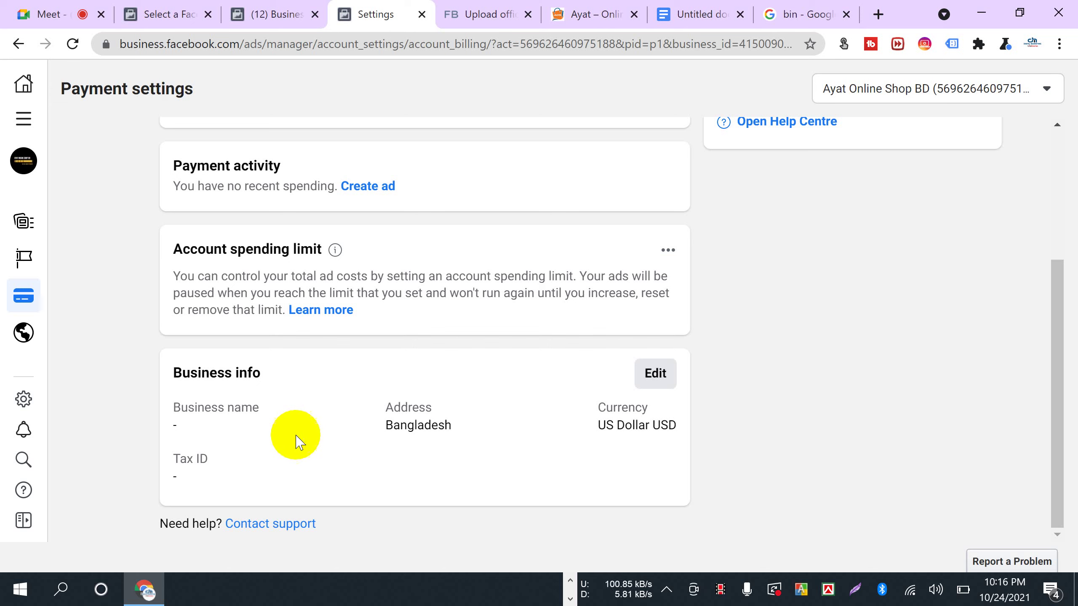
{"action": "scroll", "coordinate": [316, 357], "scroll_direction": "up", "scroll_amount": 3}
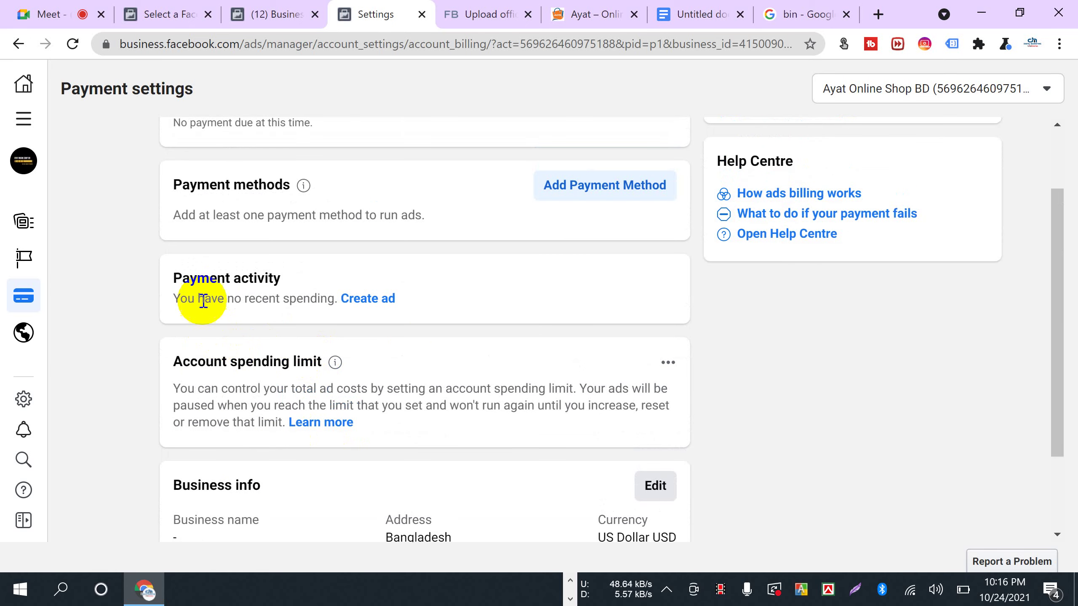
{"action": "scroll", "coordinate": [440, 360], "scroll_direction": "up", "scroll_amount": 2}
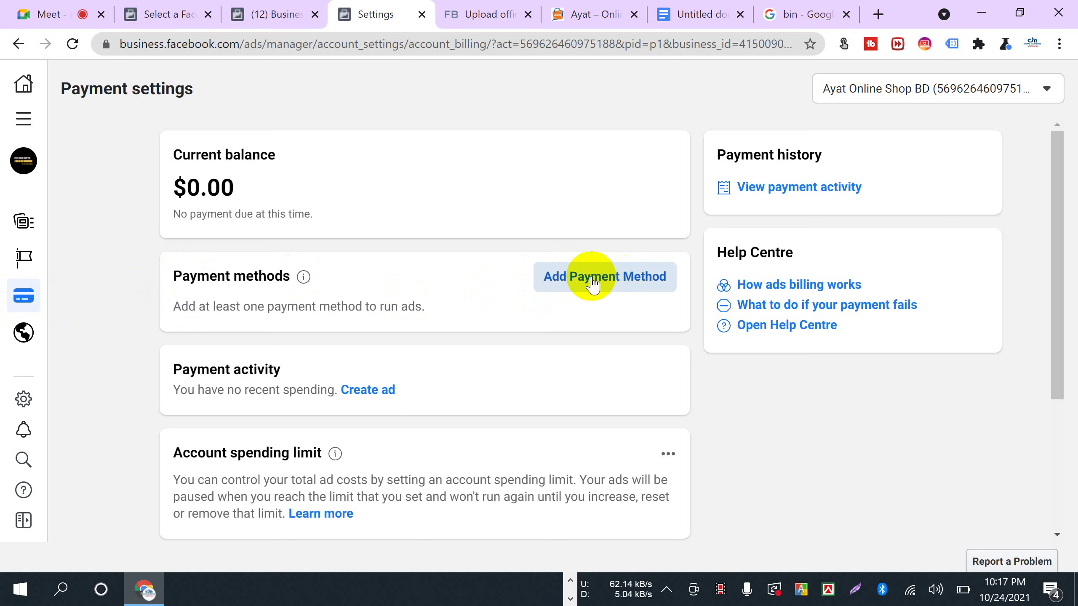
- Start adding a payment method and save Bangladesh, US Dollar and Dhaka time zone
{"action": "left_click", "coordinate": [569, 284]}
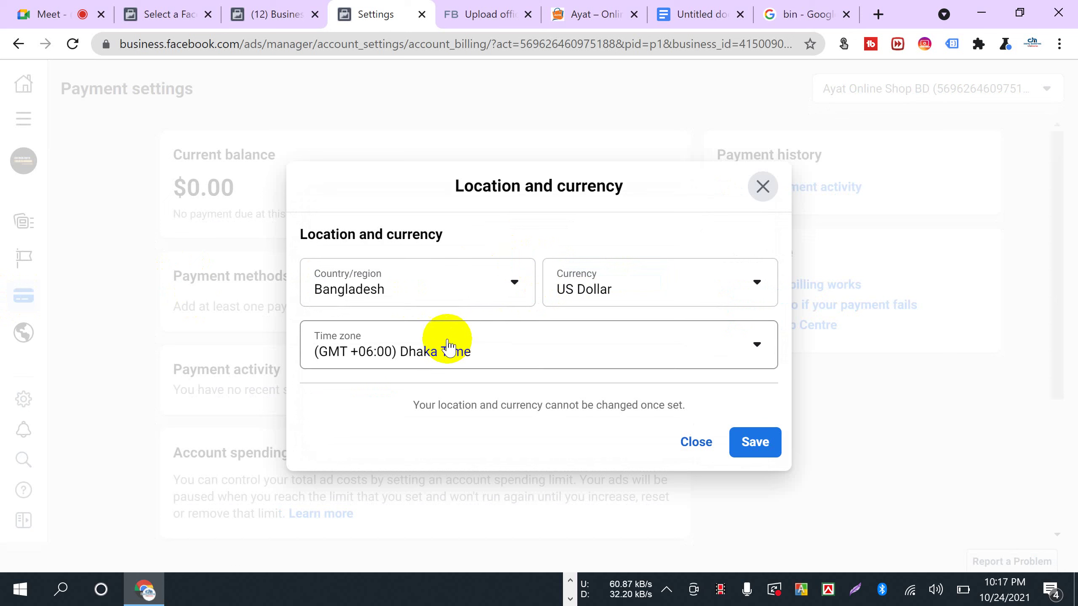
{"action": "left_click", "coordinate": [758, 449]}
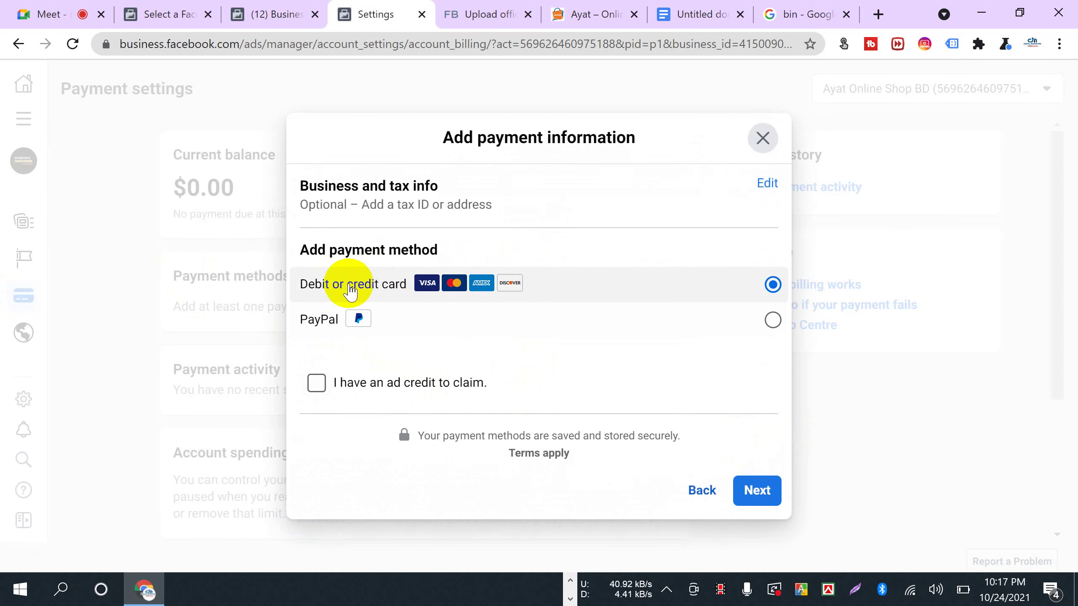
{"action": "left_click", "coordinate": [317, 326]}
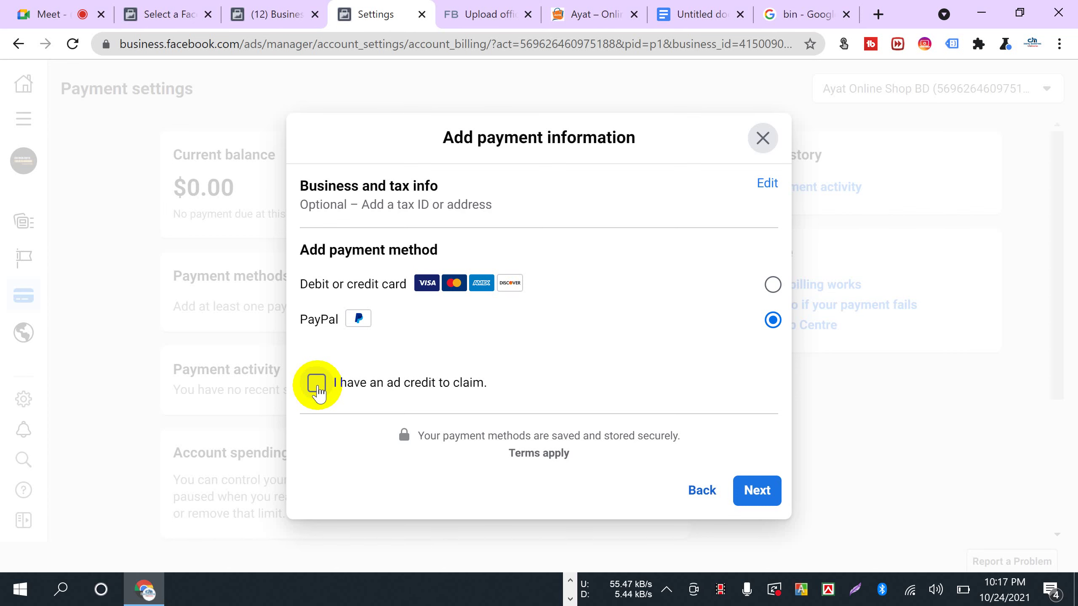
{"action": "left_click", "coordinate": [40, 15]}
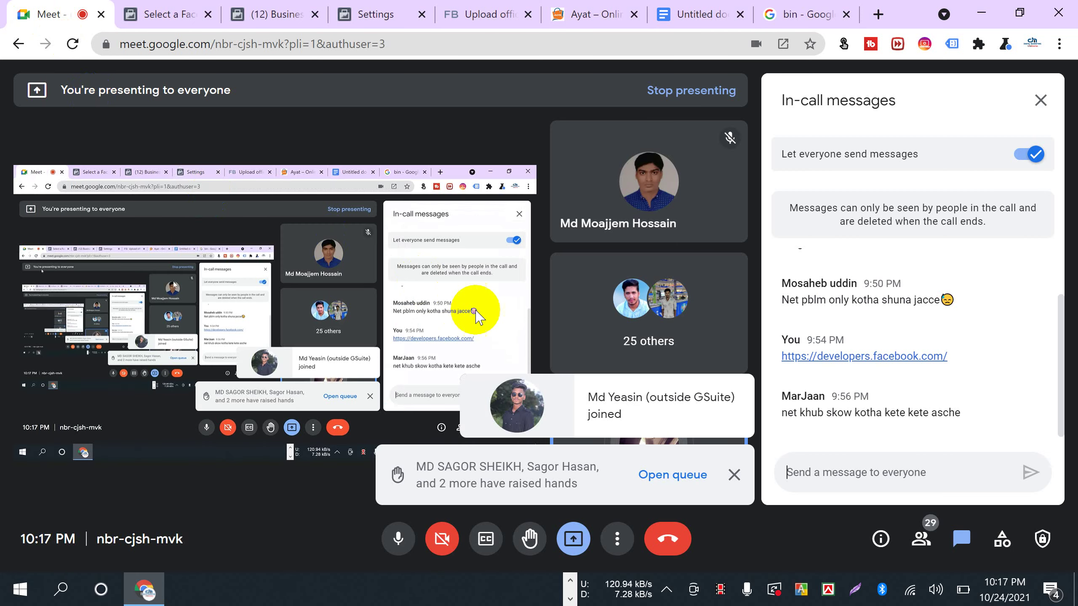
{"action": "left_click", "coordinate": [337, 21]}
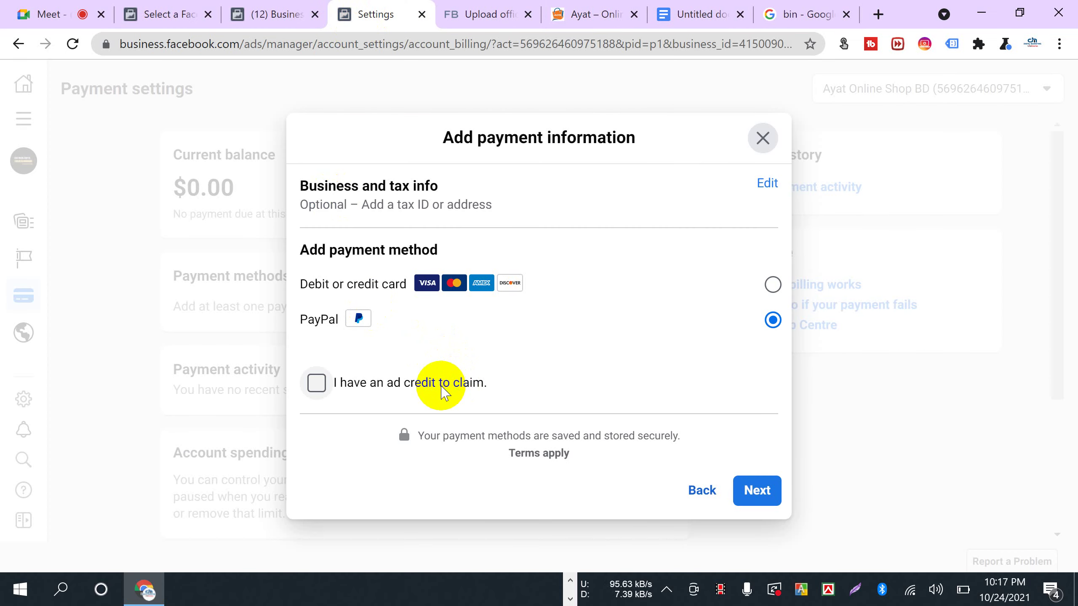
- Try the ad credit, card and PayPal options, then close the form without adding one
{"action": "left_click", "coordinate": [316, 384]}
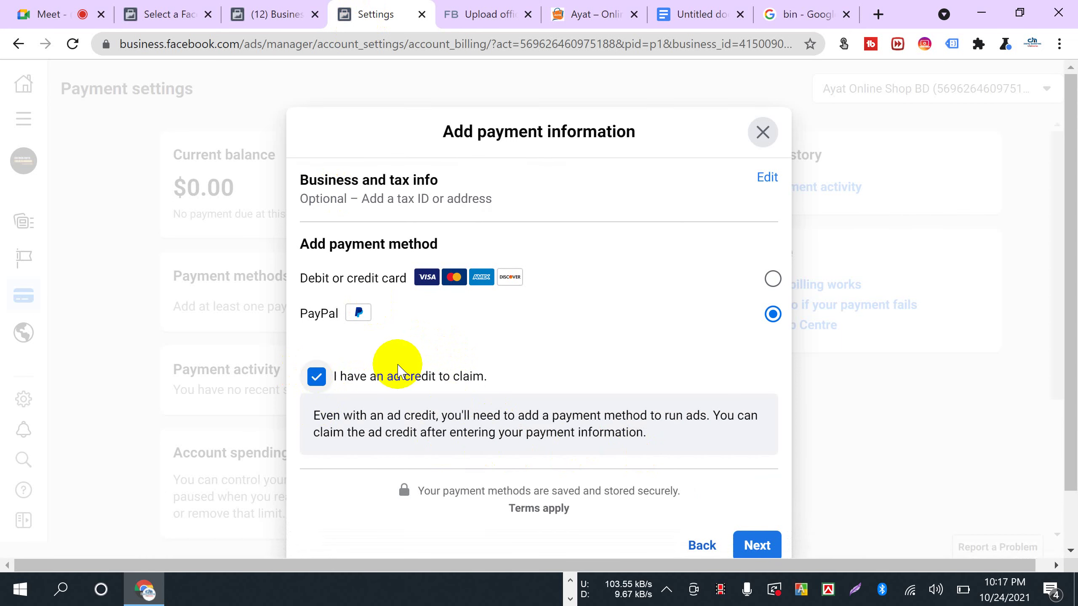
{"action": "left_click", "coordinate": [772, 280]}
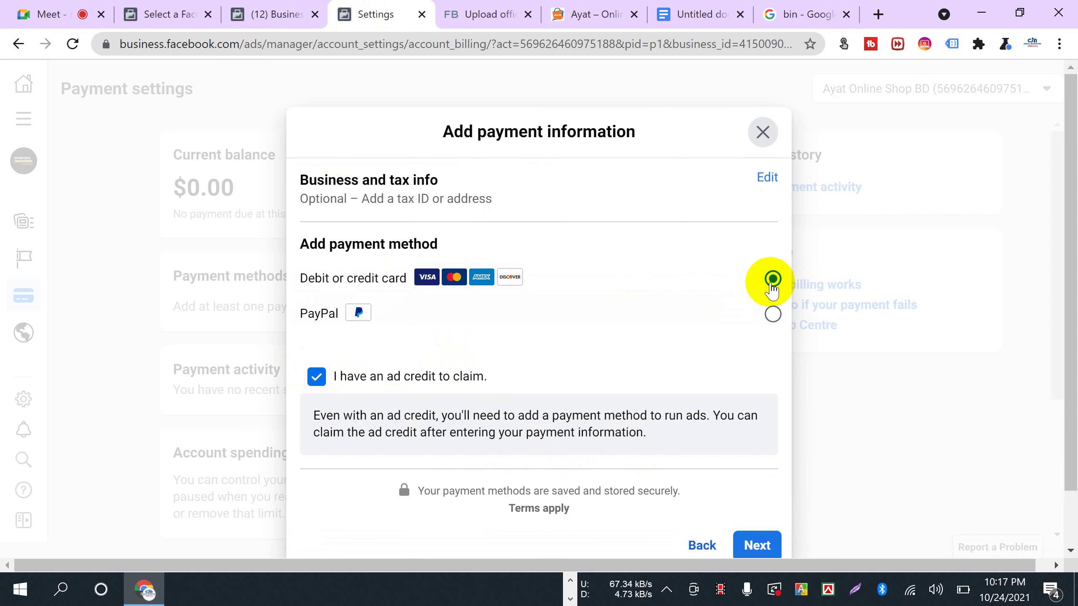
{"action": "left_click", "coordinate": [771, 314]}
{"action": "left_click", "coordinate": [772, 279]}
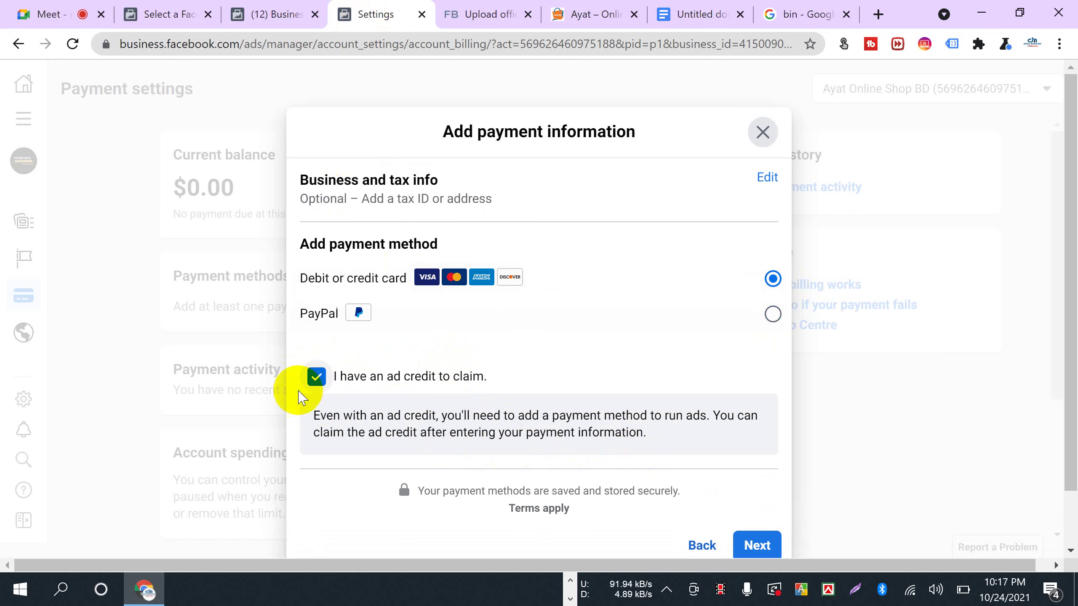
{"action": "left_click", "coordinate": [314, 377]}
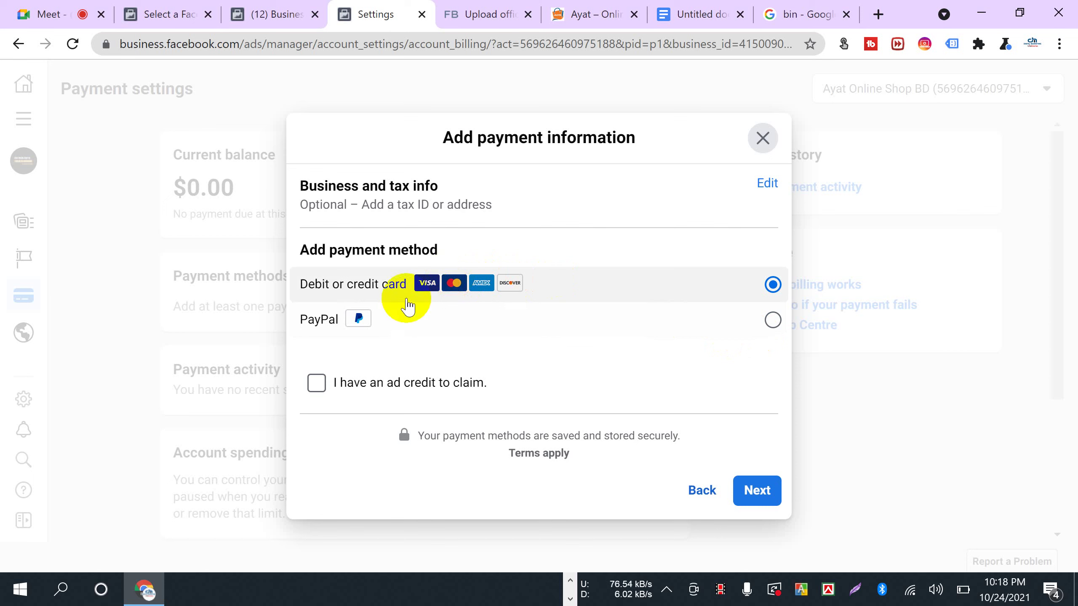
{"action": "left_click", "coordinate": [342, 317]}
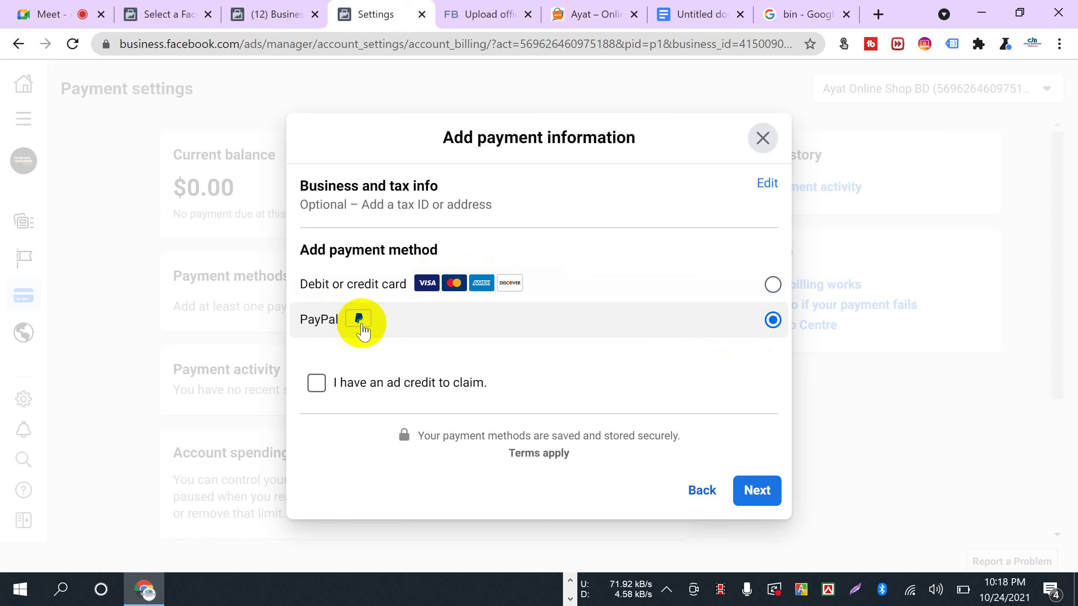
{"action": "left_click", "coordinate": [465, 282]}
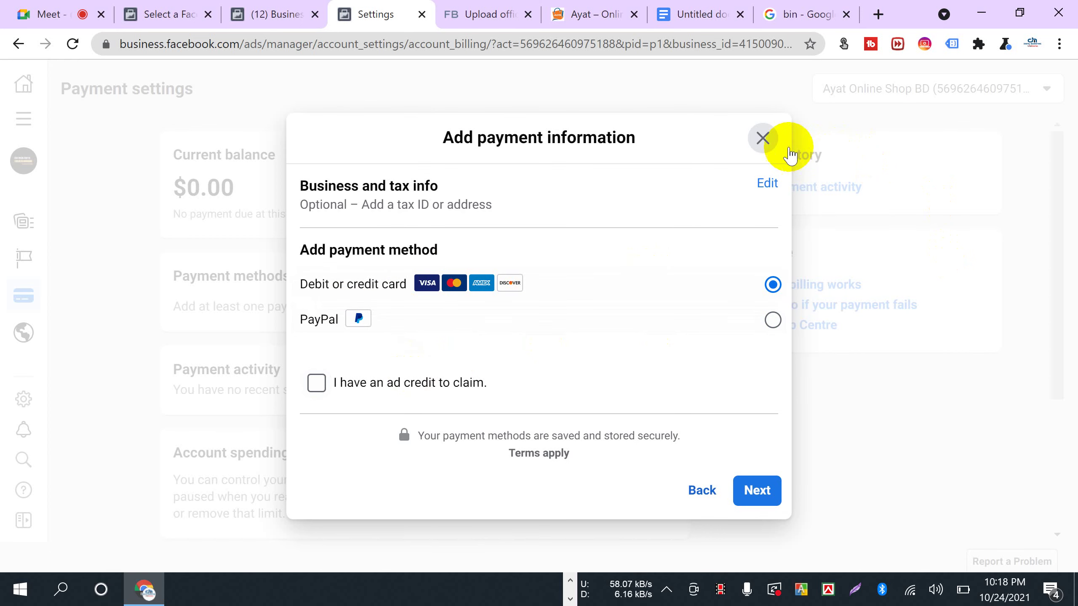
{"action": "left_click", "coordinate": [761, 138]}
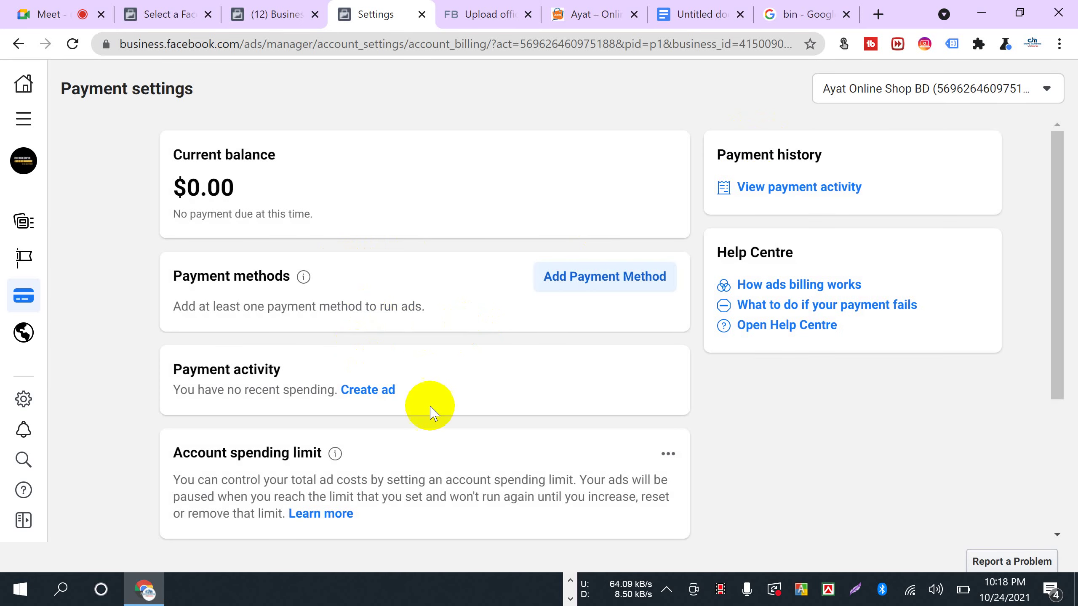
- Scroll to the Account spending limit section and highlight its heading
{"action": "scroll", "coordinate": [429, 410], "scroll_direction": "down", "scroll_amount": 5}
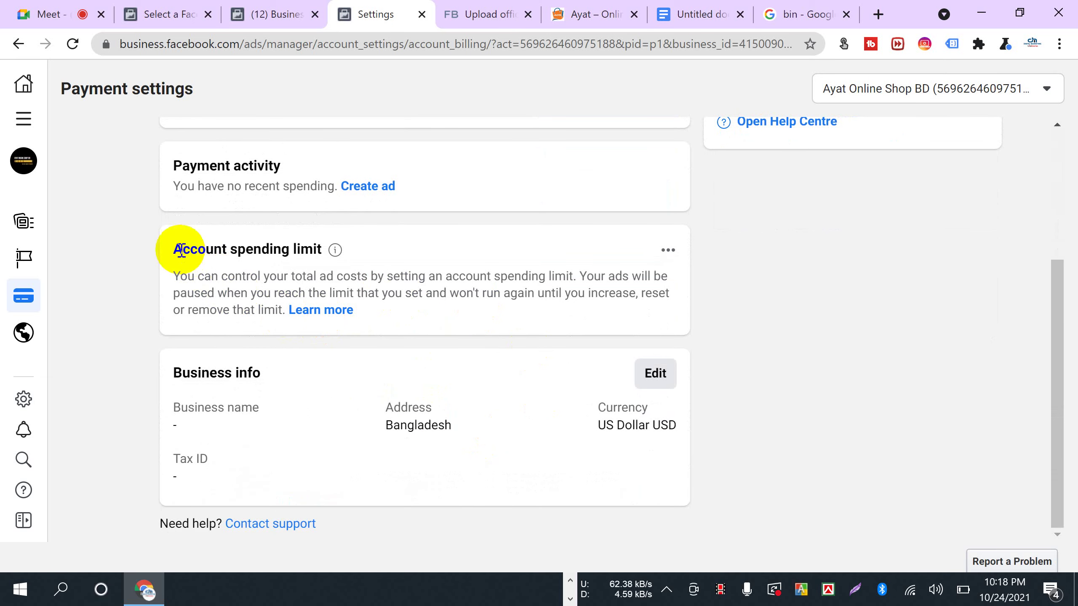
{"action": "left_click_drag", "start_coordinate": [171, 249], "coordinate": [321, 250]}
{"action": "scroll", "coordinate": [344, 294], "scroll_direction": "up", "scroll_amount": 5}
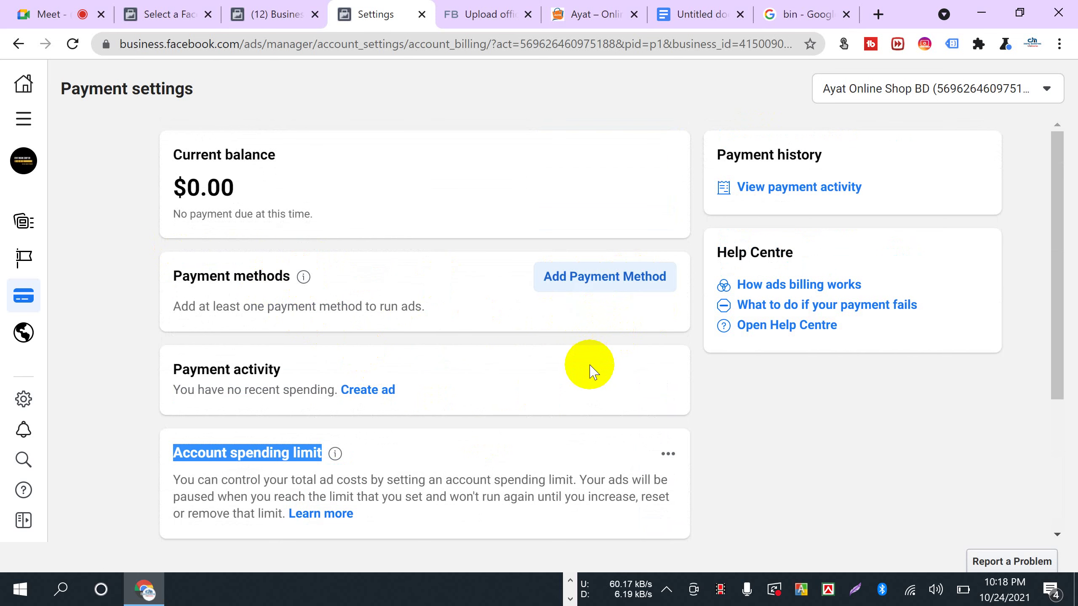
{"action": "scroll", "coordinate": [590, 365], "scroll_direction": "down", "scroll_amount": 3}
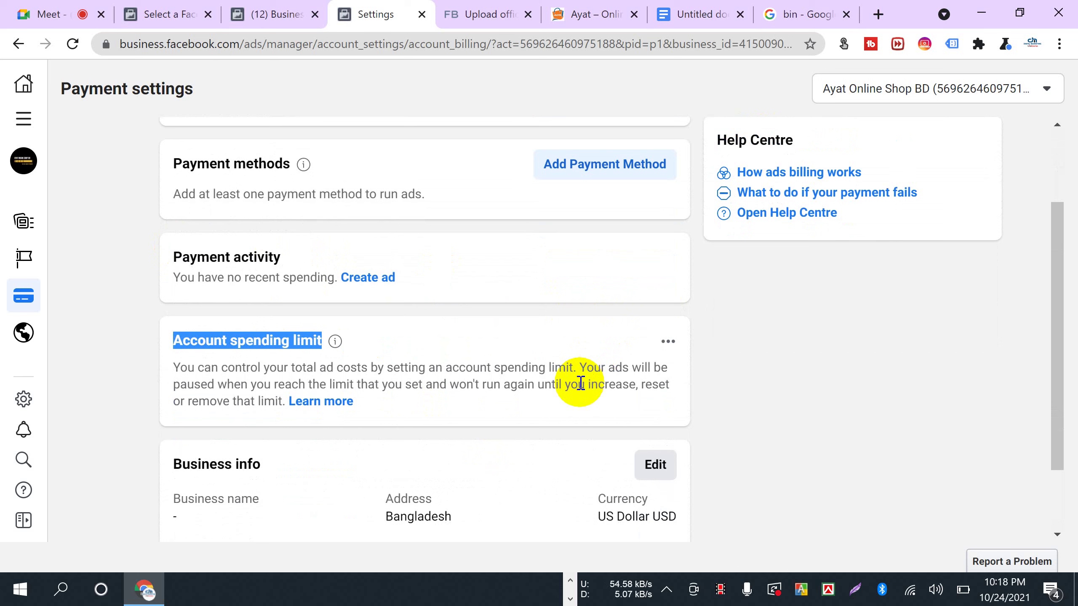
{"action": "left_click", "coordinate": [248, 330]}
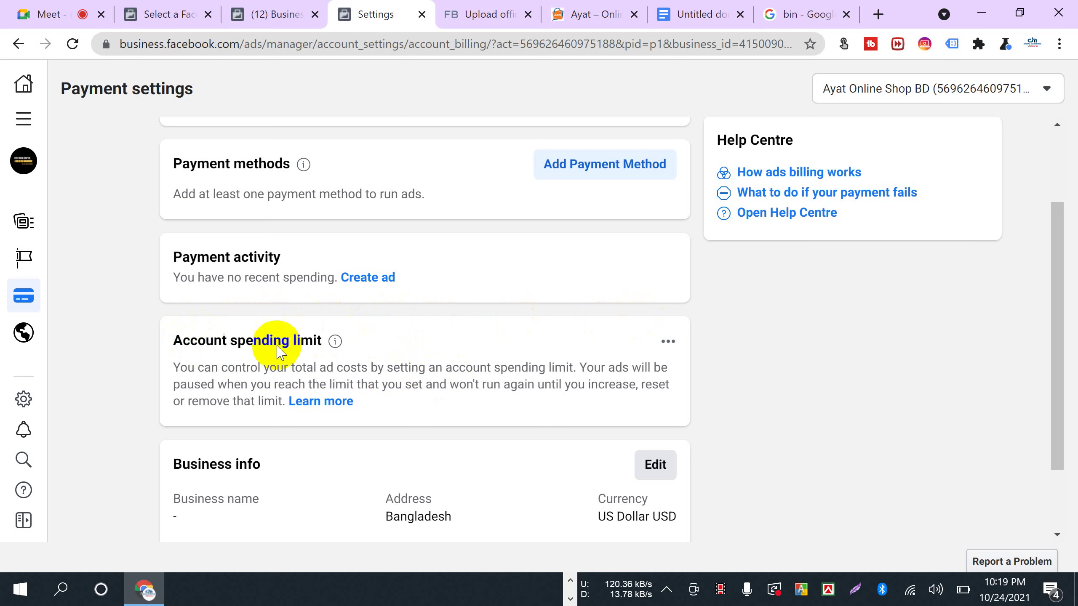
- Set and save a $20,000.00 account spending limit
{"action": "left_click", "coordinate": [667, 343]}
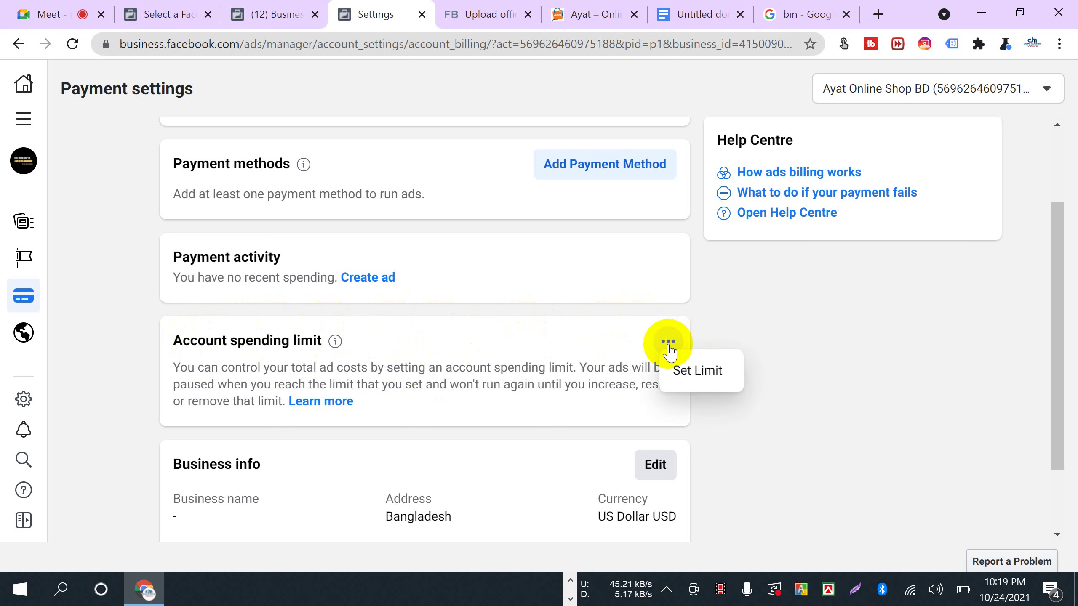
{"action": "left_click", "coordinate": [691, 380]}
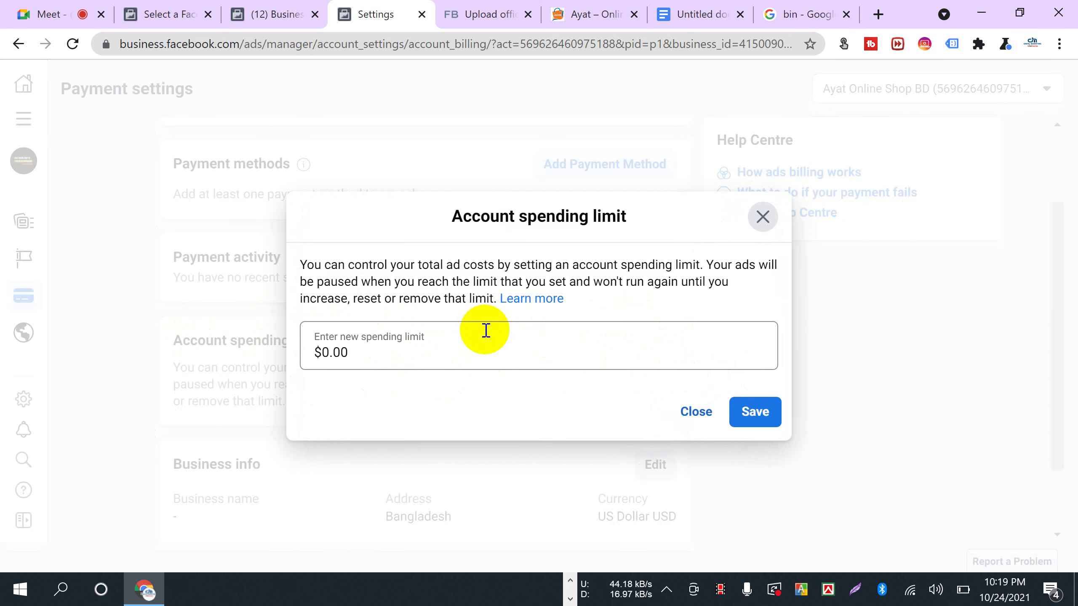
{"action": "left_click", "coordinate": [433, 345]}
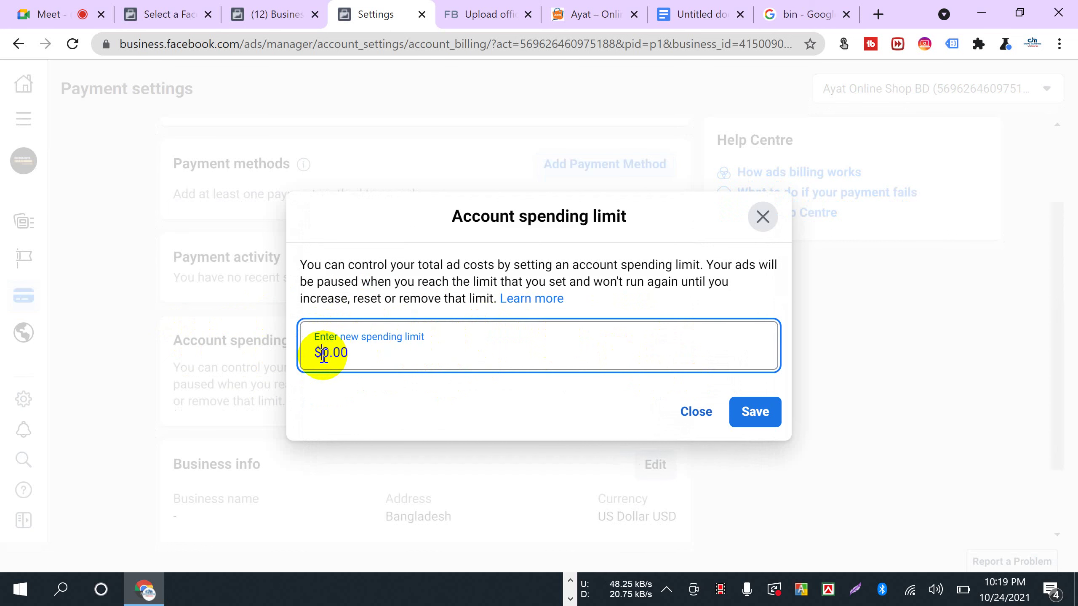
{"action": "type", "text": "2000"}
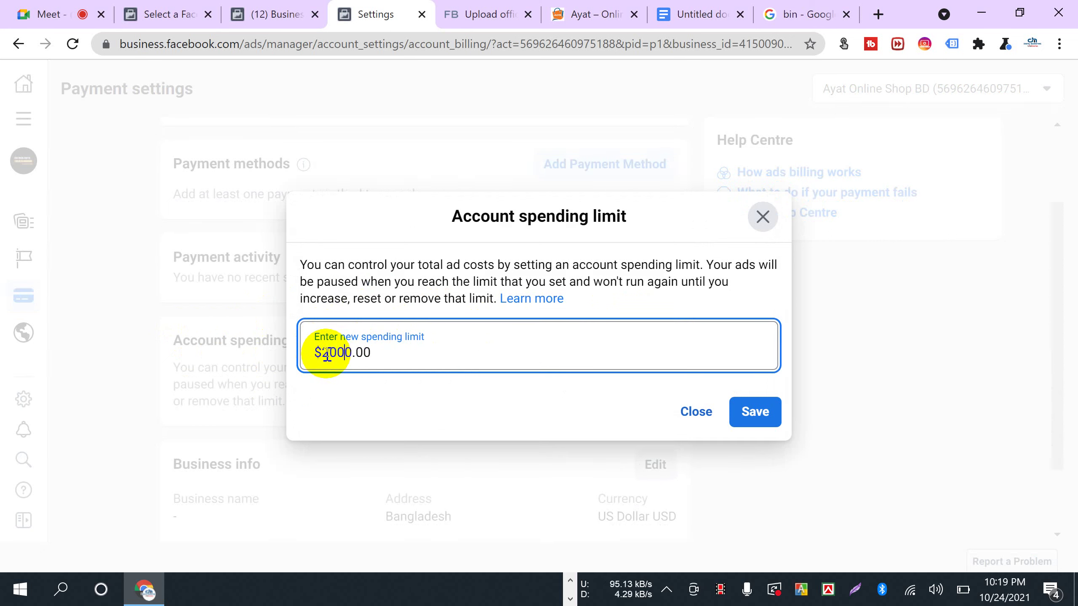
{"action": "left_click", "coordinate": [753, 412]}
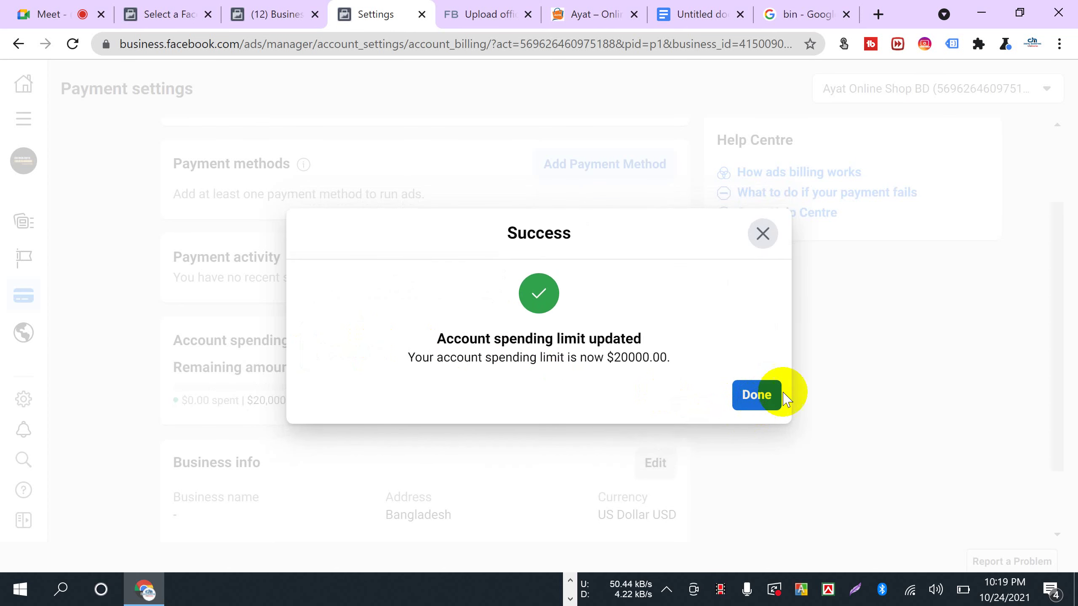
{"action": "left_click", "coordinate": [759, 397]}
- Highlight the $20,000.00 limit and the Payment methods heading while reviewing the page
{"action": "scroll", "coordinate": [248, 409], "scroll_direction": "down", "scroll_amount": 2}
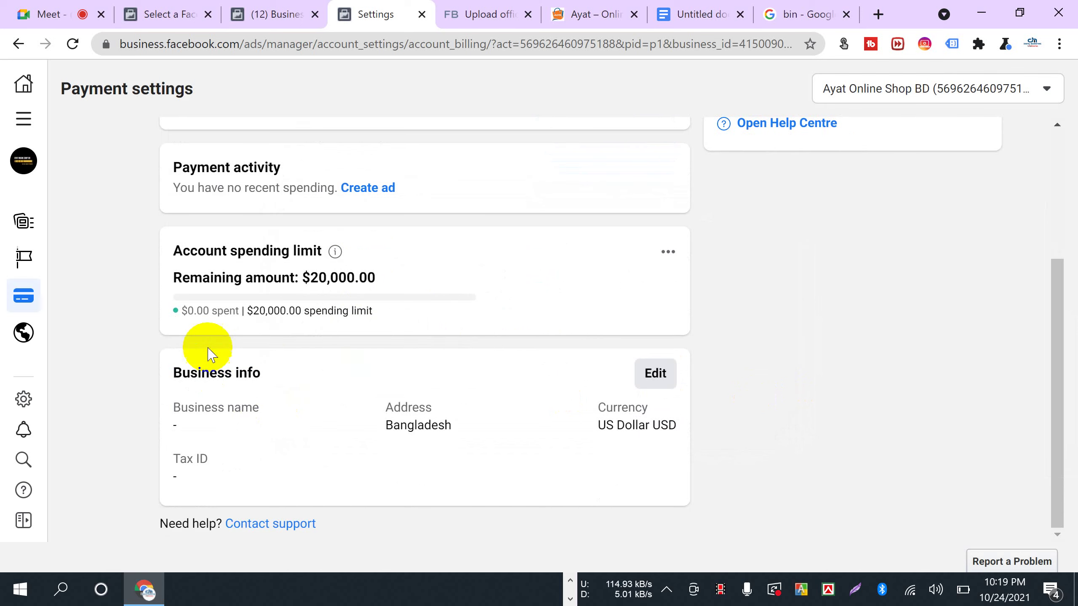
{"action": "left_click_drag", "start_coordinate": [250, 309], "coordinate": [373, 316]}
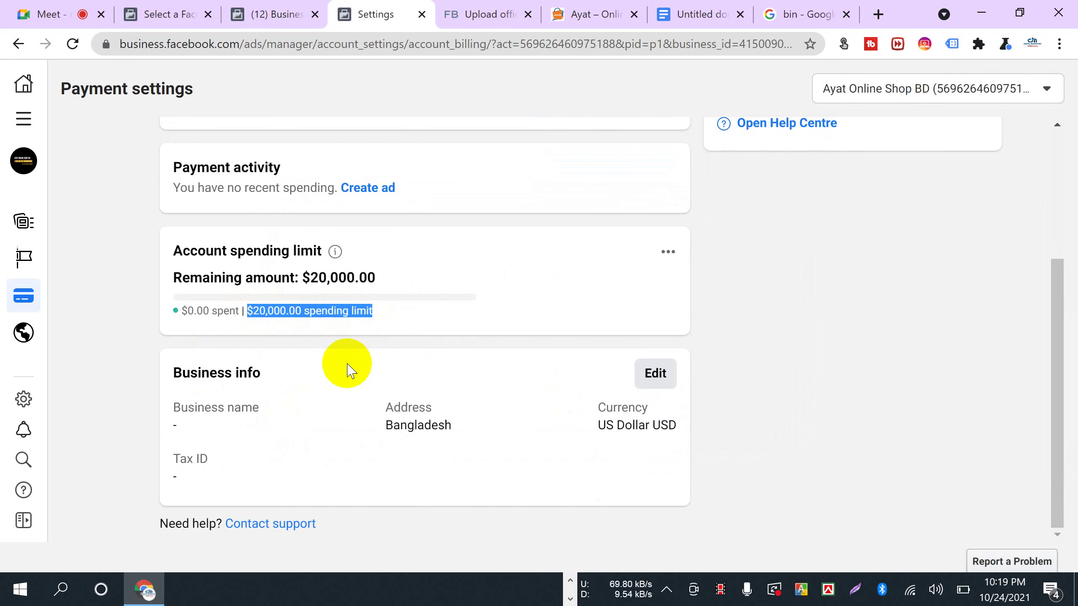
{"action": "scroll", "coordinate": [272, 284], "scroll_direction": "up", "scroll_amount": 3}
{"action": "left_click", "coordinate": [361, 332]}
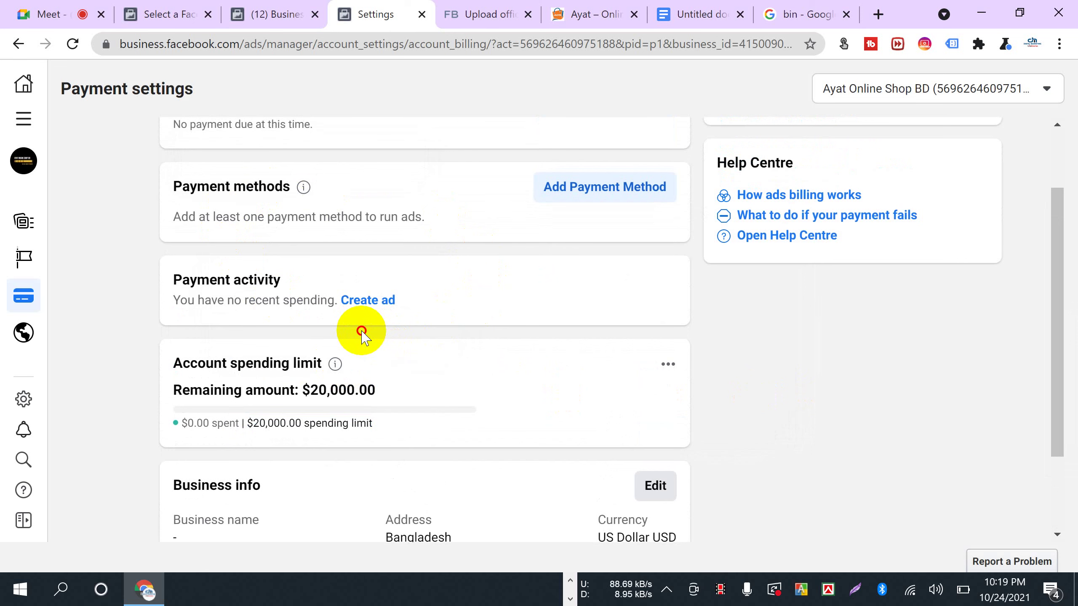
{"action": "scroll", "coordinate": [318, 431], "scroll_direction": "up", "scroll_amount": 2}
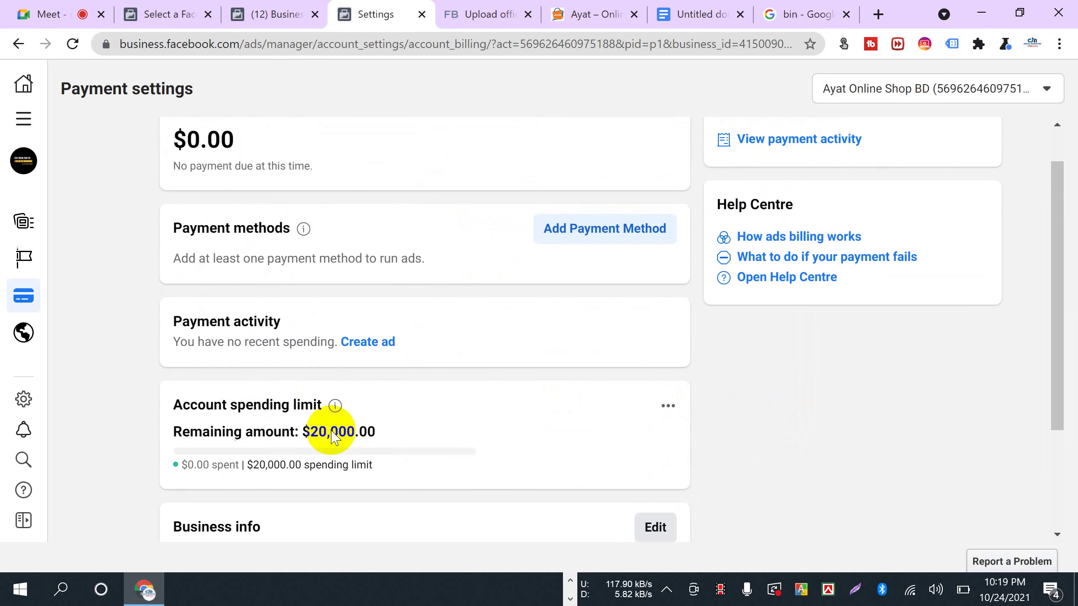
{"action": "scroll", "coordinate": [479, 410], "scroll_direction": "down", "scroll_amount": 5}
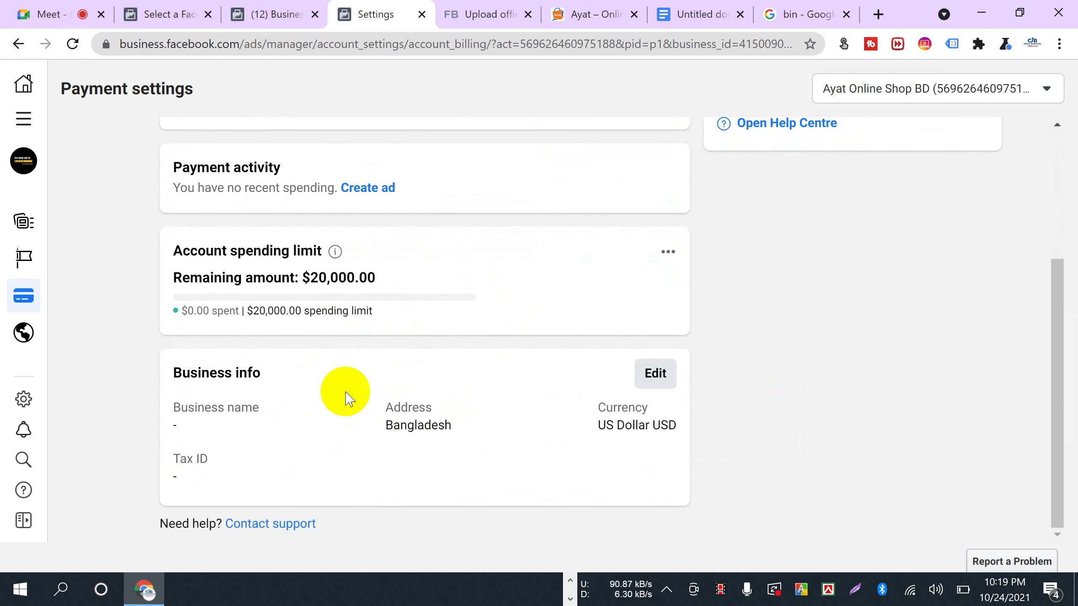
{"action": "scroll", "coordinate": [360, 373], "scroll_direction": "up", "scroll_amount": 5}
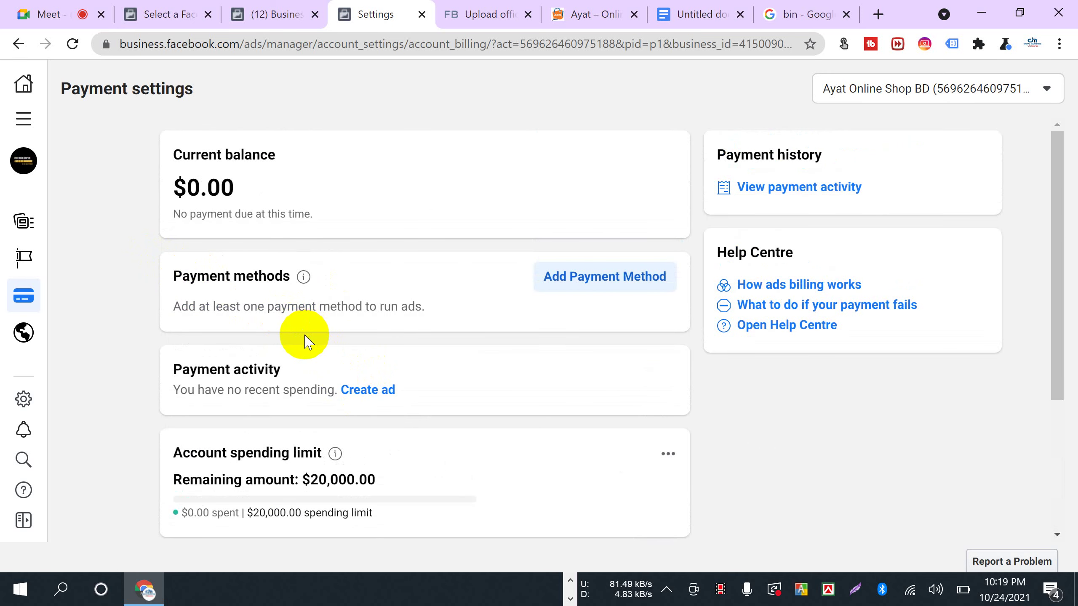
{"action": "left_click_drag", "start_coordinate": [180, 275], "coordinate": [282, 289]}
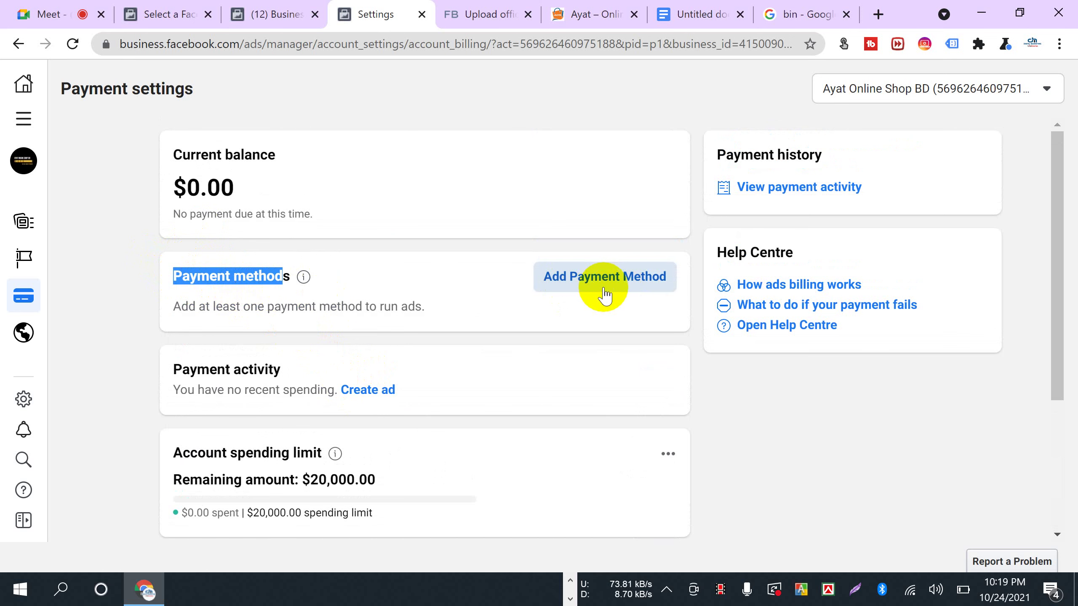
{"action": "scroll", "coordinate": [467, 382], "scroll_direction": "down", "scroll_amount": 2}
- Remove the account spending limit and confirm the removal
{"action": "left_click", "coordinate": [667, 343]}
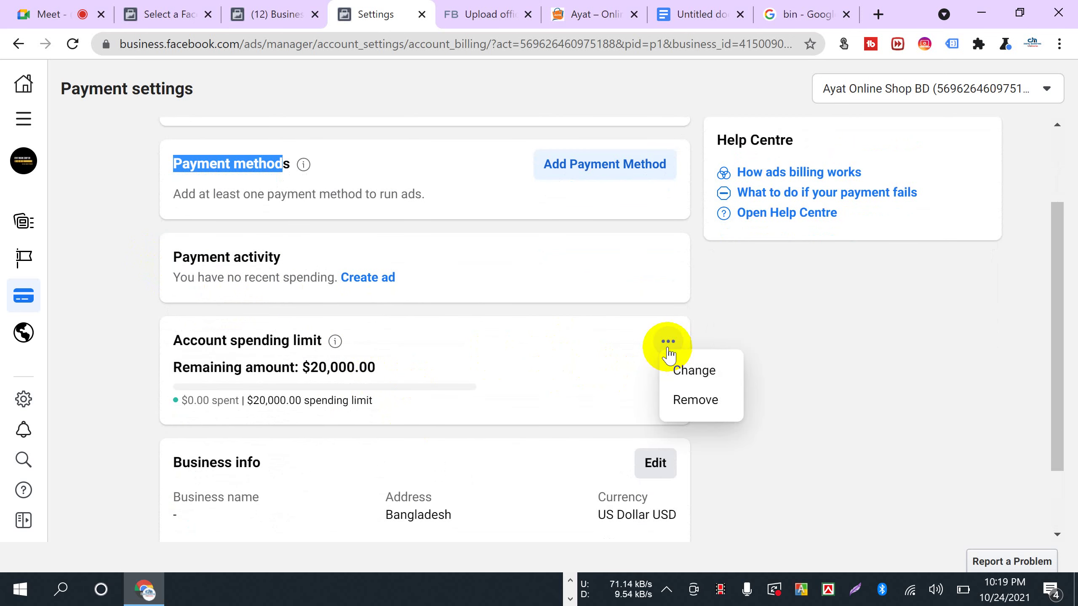
{"action": "left_click", "coordinate": [687, 402]}
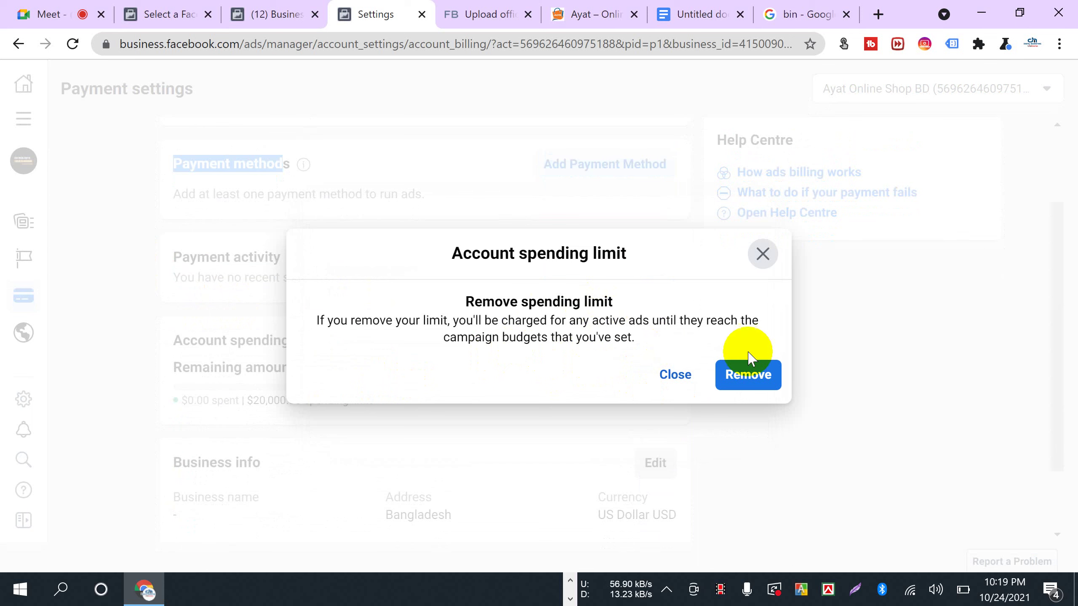
{"action": "left_click", "coordinate": [738, 378]}
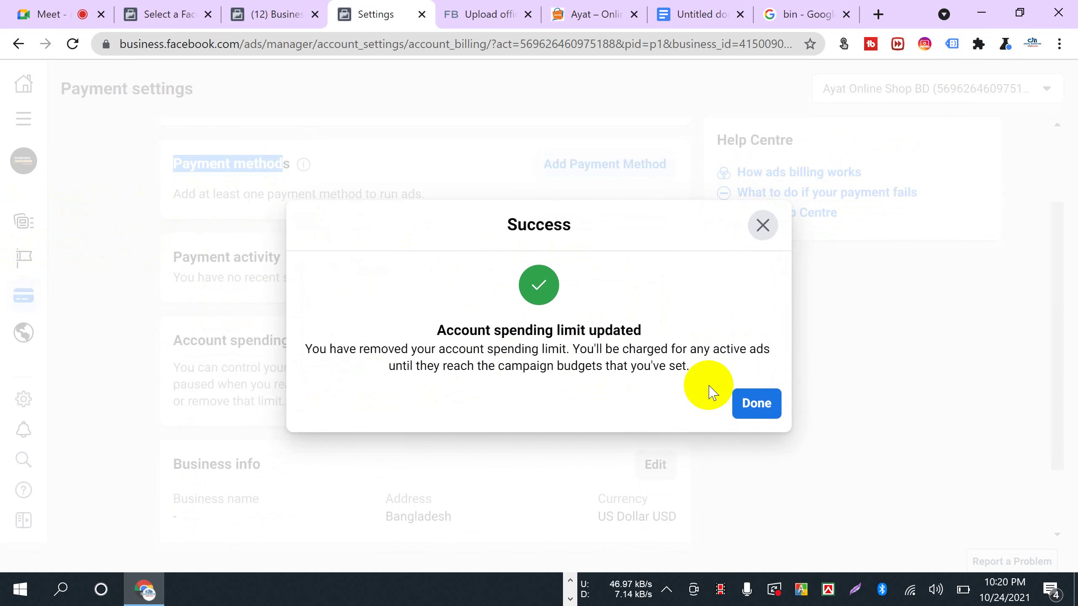
{"action": "left_click", "coordinate": [757, 405]}
{"action": "scroll", "coordinate": [241, 397], "scroll_direction": "down", "scroll_amount": 2}
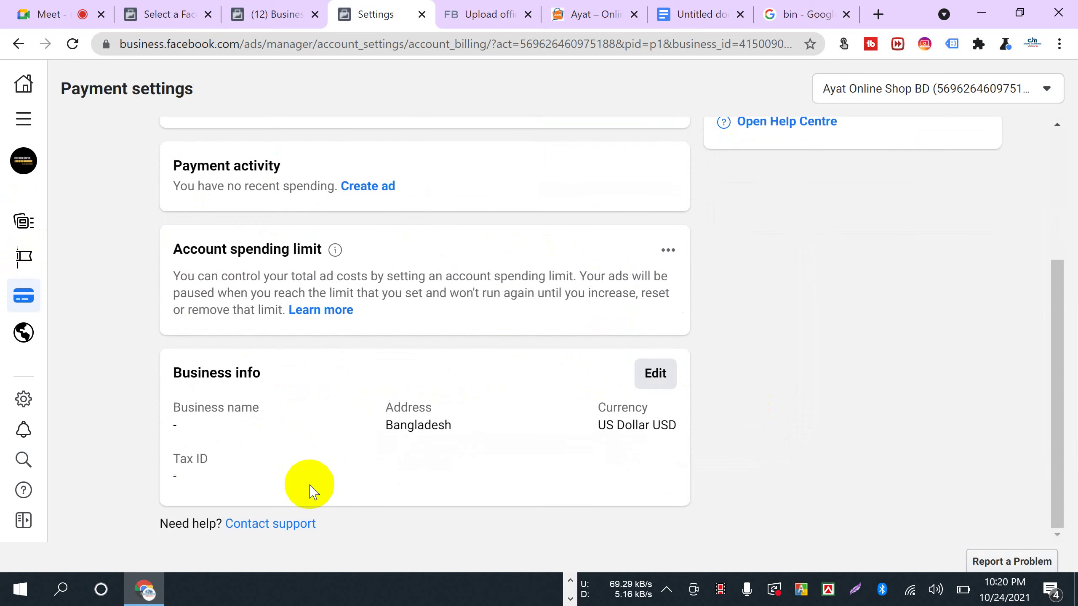
{"action": "mouse_move", "coordinate": [26, 314]}
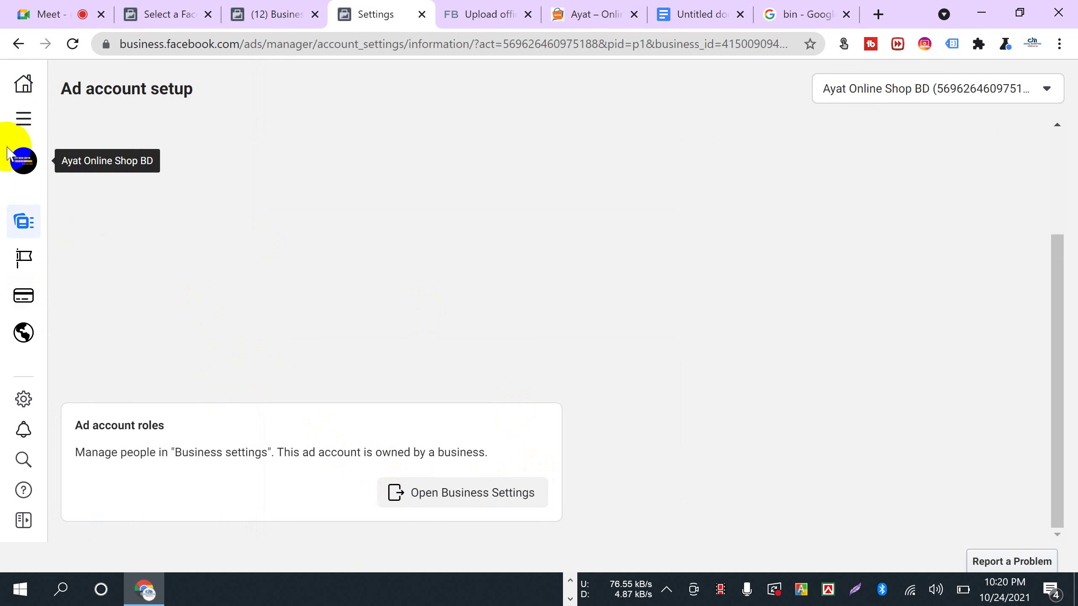
- Open the All tools list, glance at the Google Docs checklist, then return to Meet
{"action": "left_click", "coordinate": [23, 120]}
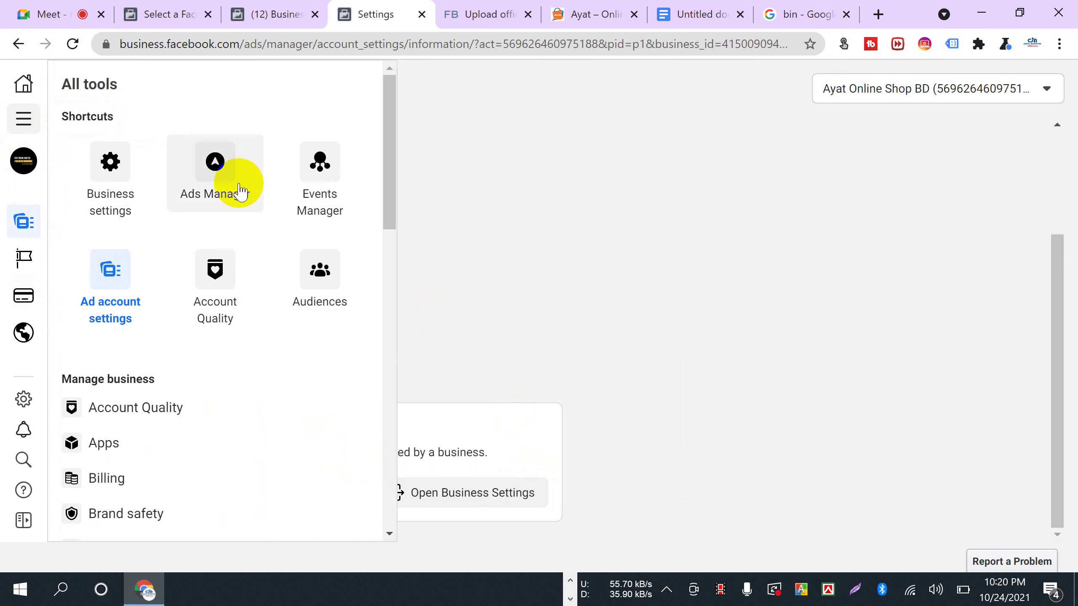
{"action": "left_click", "coordinate": [699, 14]}
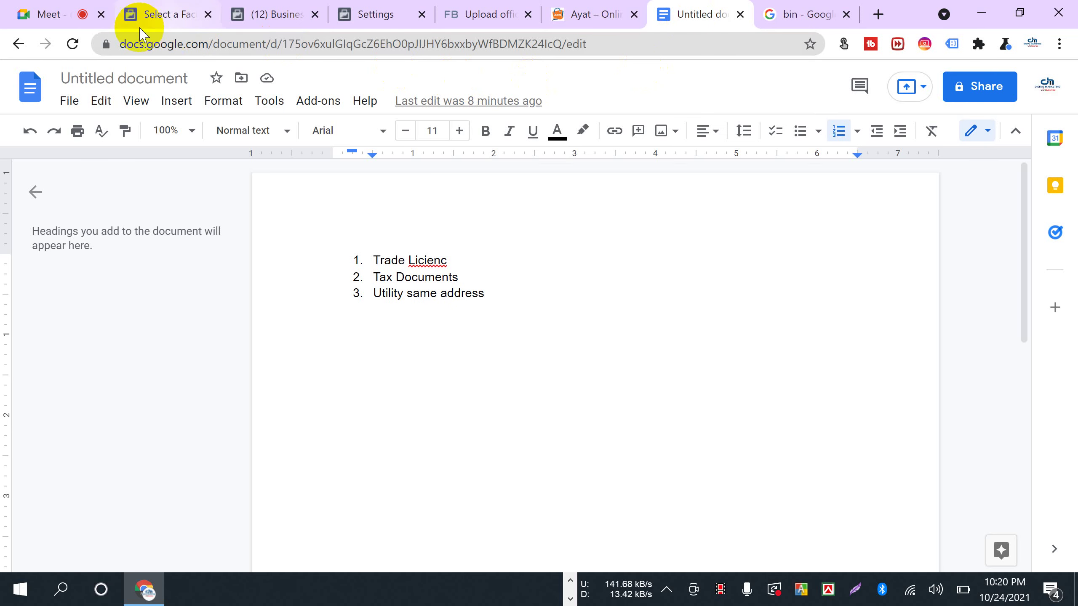
{"action": "left_click", "coordinate": [46, 14]}
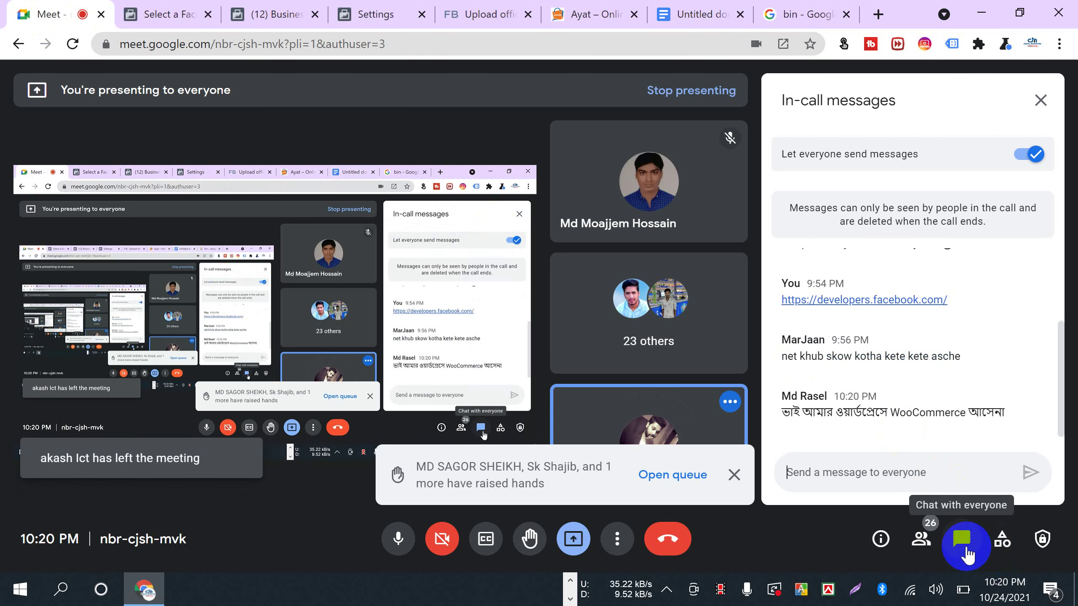
- Dismiss the raised-hands notification and focus the chat message box
{"action": "left_click", "coordinate": [736, 476]}
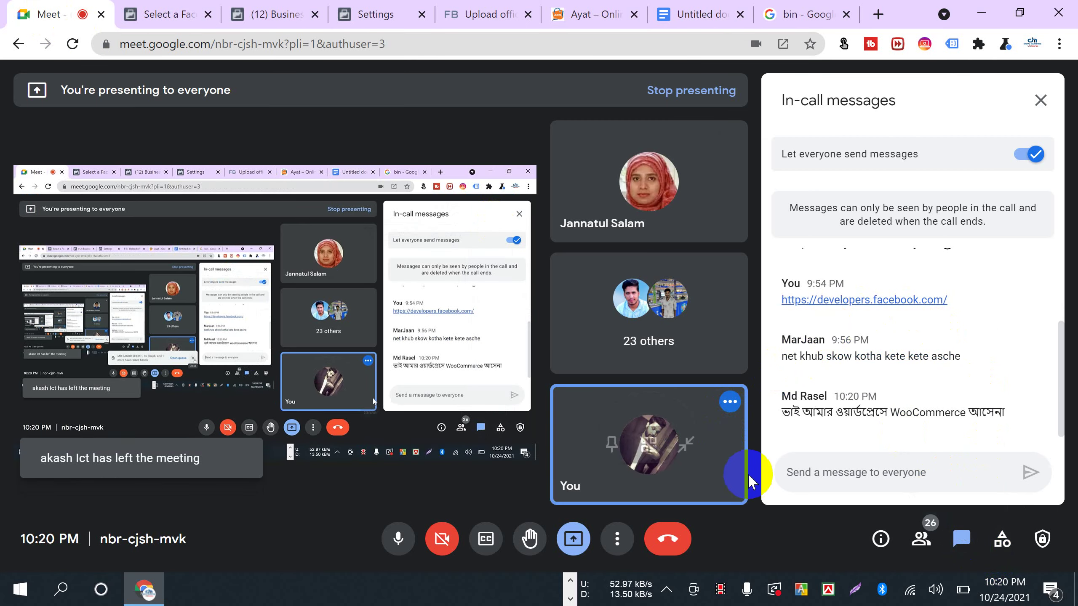
{"action": "left_click", "coordinate": [826, 475]}
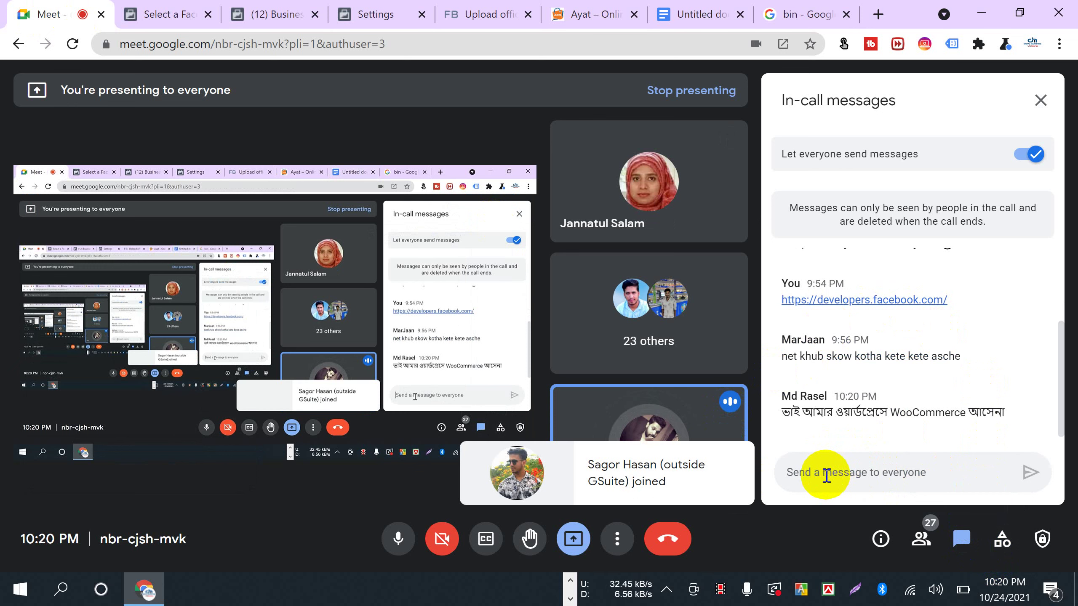
{"action": "left_click", "coordinate": [826, 475]}
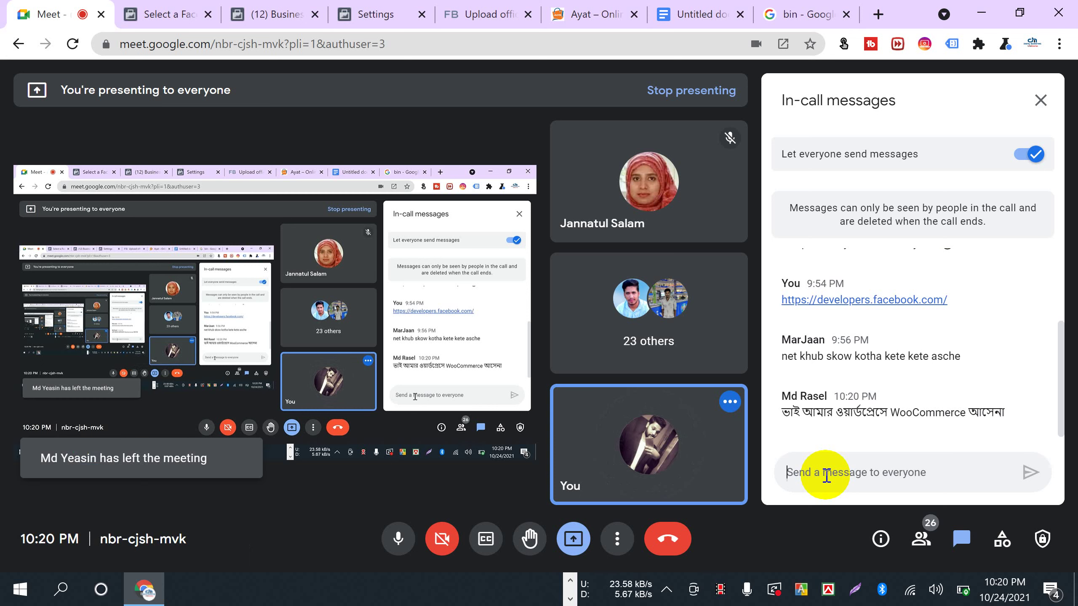
{"action": "left_click", "coordinate": [823, 476]}
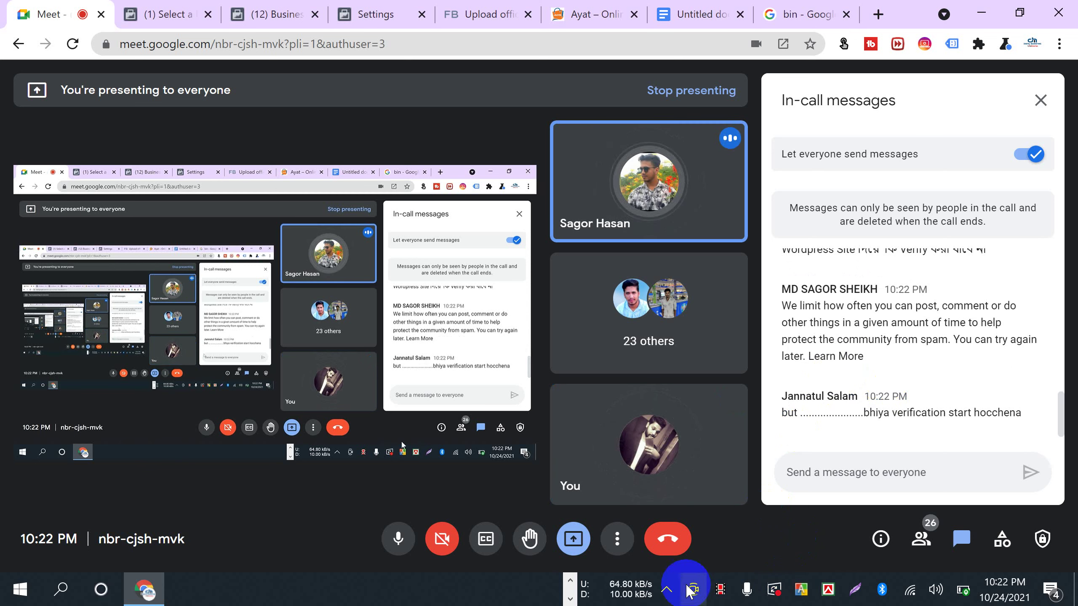
- Stop presenting the screen and show the People list
{"action": "left_click", "coordinate": [588, 530]}
{"action": "left_click", "coordinate": [573, 486]}
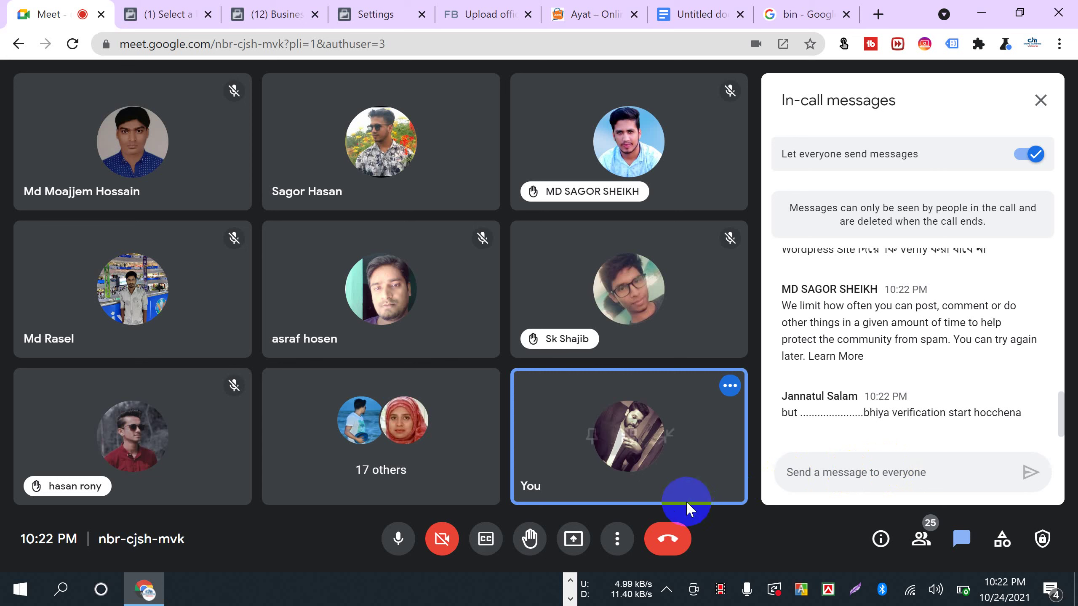
{"action": "left_click", "coordinate": [920, 538]}
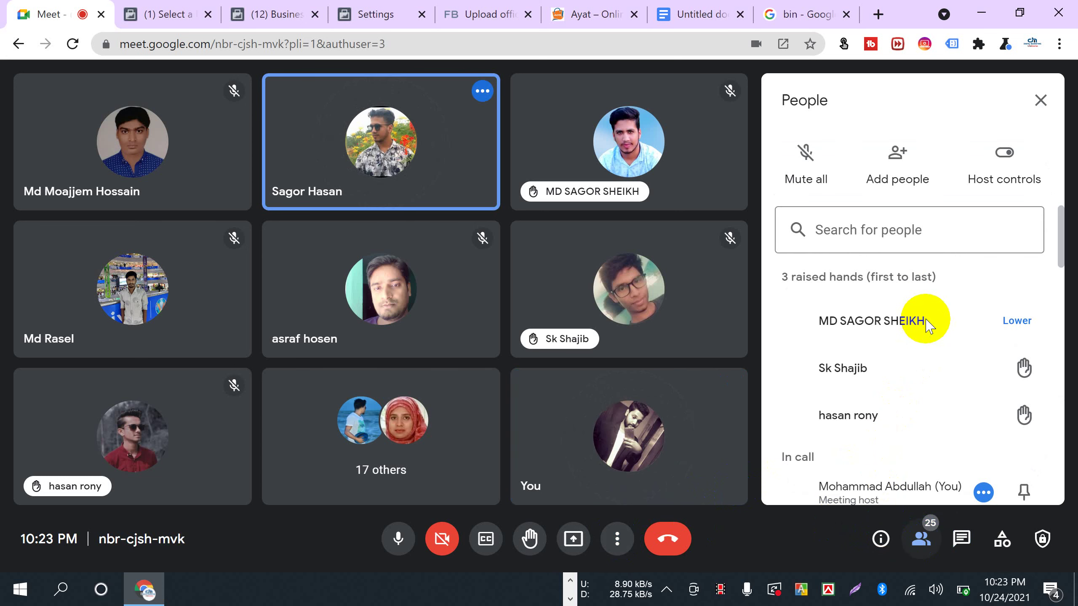
- Check the Host controls settings, then close them and the People panel
{"action": "left_click", "coordinate": [1002, 184]}
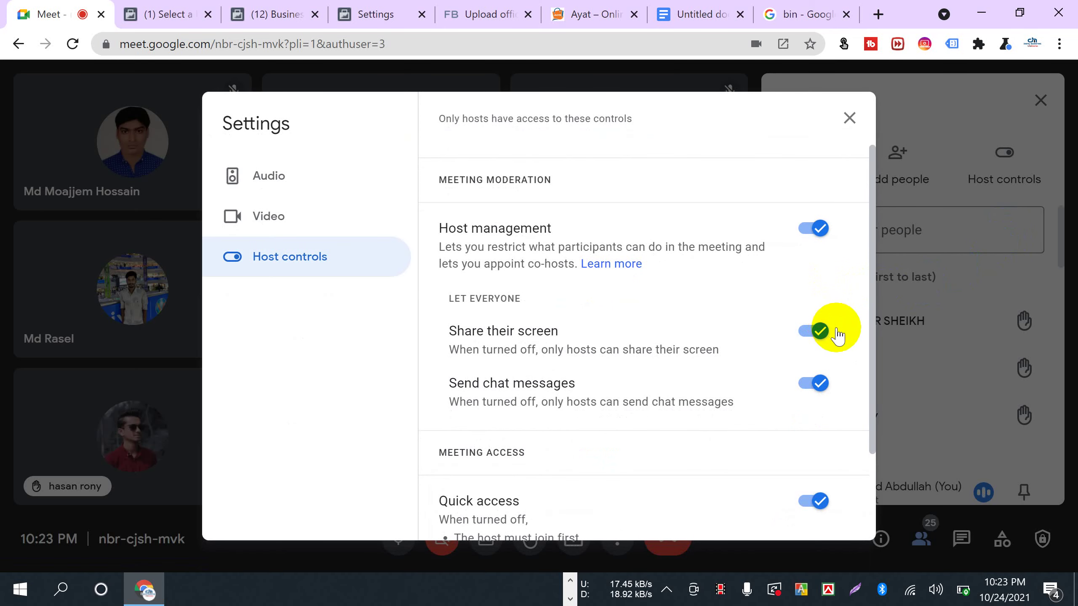
{"action": "left_click", "coordinate": [849, 119]}
{"action": "left_click", "coordinate": [1039, 109]}
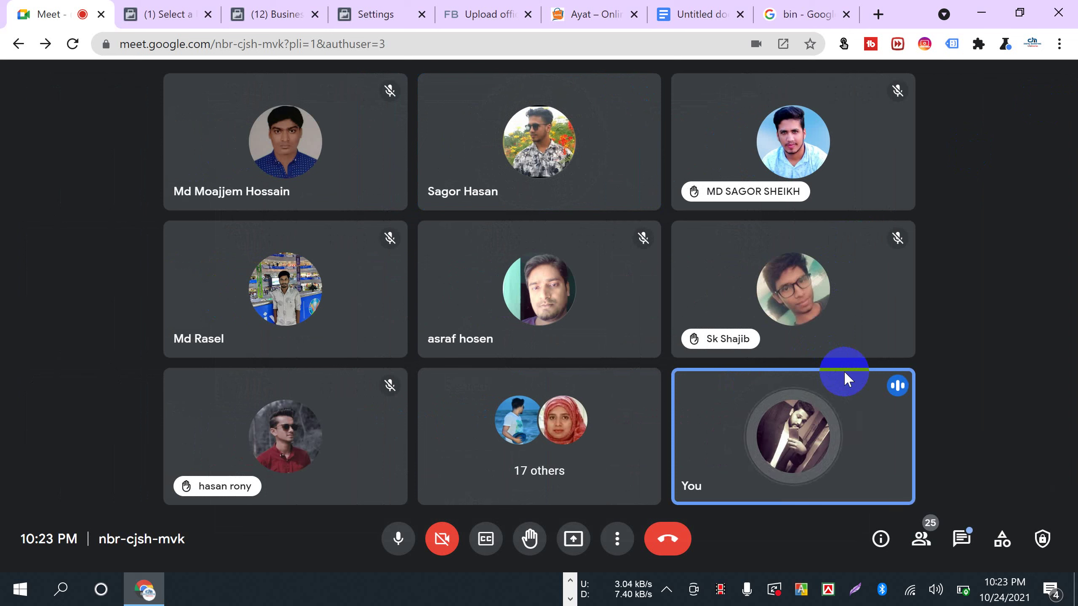
- Bring up the Facebook Business Settings Security Centre page
{"action": "left_click", "coordinate": [374, 16]}
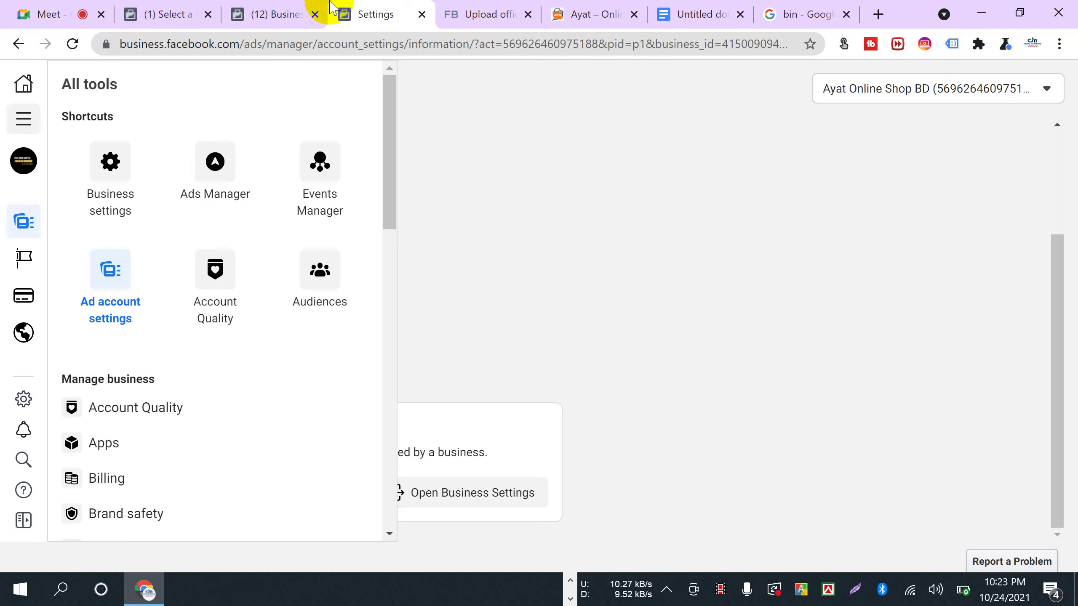
{"action": "scroll", "coordinate": [188, 361], "scroll_direction": "down", "scroll_amount": 8}
{"action": "left_click", "coordinate": [275, 16]}
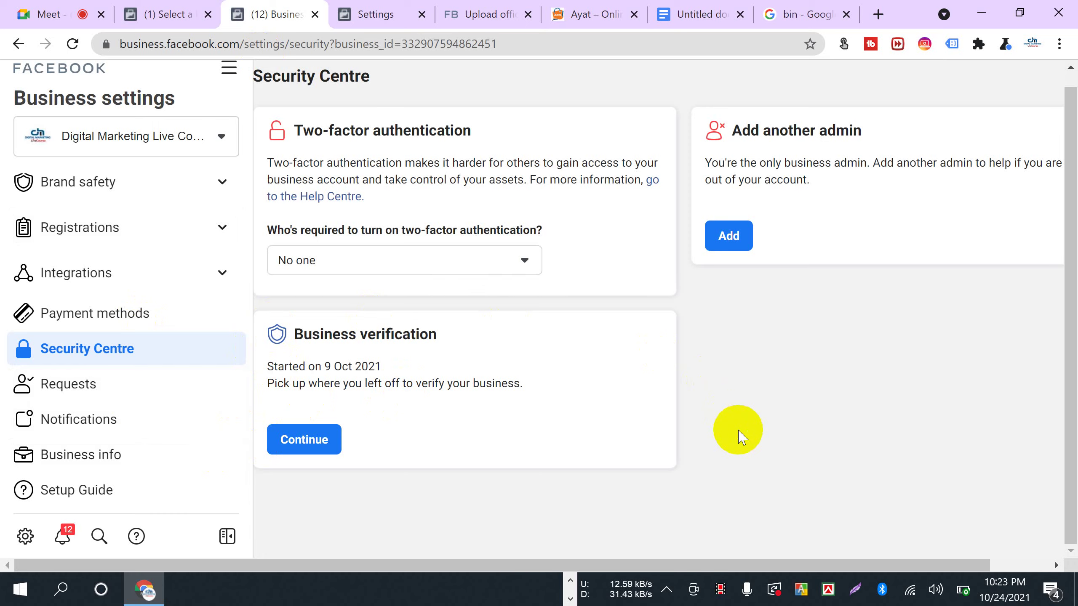
- Capture the Security Centre, box its two-factor and verification cards in red, and return to Meet
{"action": "key", "text": "Print"}
{"action": "mouse_move", "coordinate": [1, 67]}
{"action": "left_mouse_down"}
{"action": "mouse_move", "coordinate": [1075, 82]}
{"action": "mouse_move", "coordinate": [1076, 594]}
{"action": "mouse_move", "coordinate": [1044, 560]}
{"action": "mouse_move", "coordinate": [1018, 556]}
{"action": "left_mouse_up"}
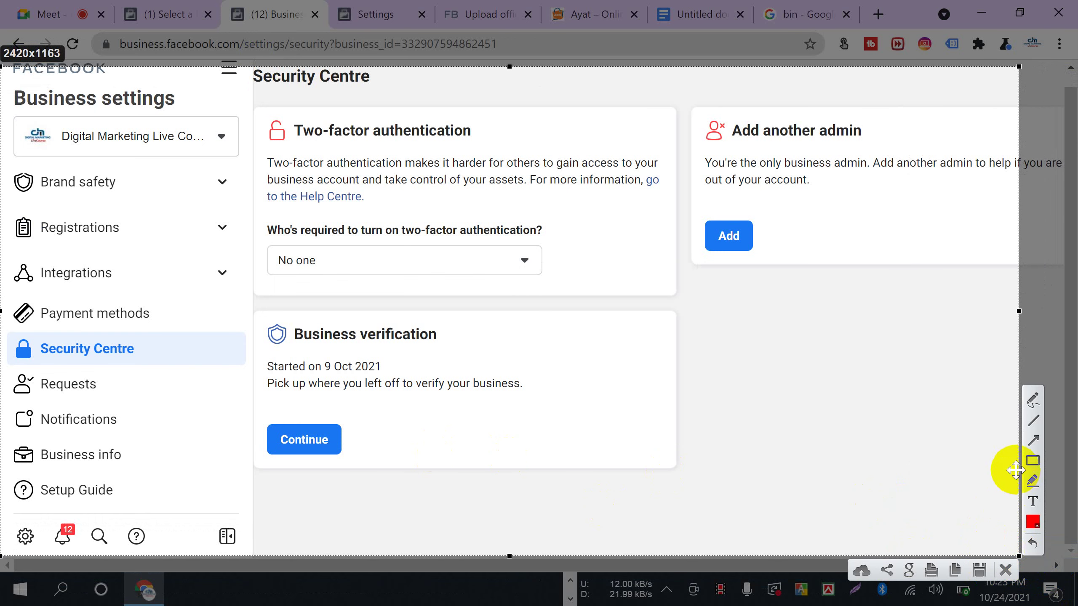
{"action": "mouse_move", "coordinate": [242, 213]}
{"action": "left_mouse_down"}
{"action": "mouse_move", "coordinate": [217, 125]}
{"action": "mouse_move", "coordinate": [761, 491]}
{"action": "mouse_move", "coordinate": [89, 181]}
{"action": "mouse_move", "coordinate": [270, 109]}
{"action": "mouse_move", "coordinate": [251, 122]}
{"action": "mouse_move", "coordinate": [259, 111]}
{"action": "mouse_move", "coordinate": [1034, 524]}
{"action": "mouse_move", "coordinate": [863, 503]}
{"action": "left_mouse_up"}
{"action": "left_click", "coordinate": [26, 460]}
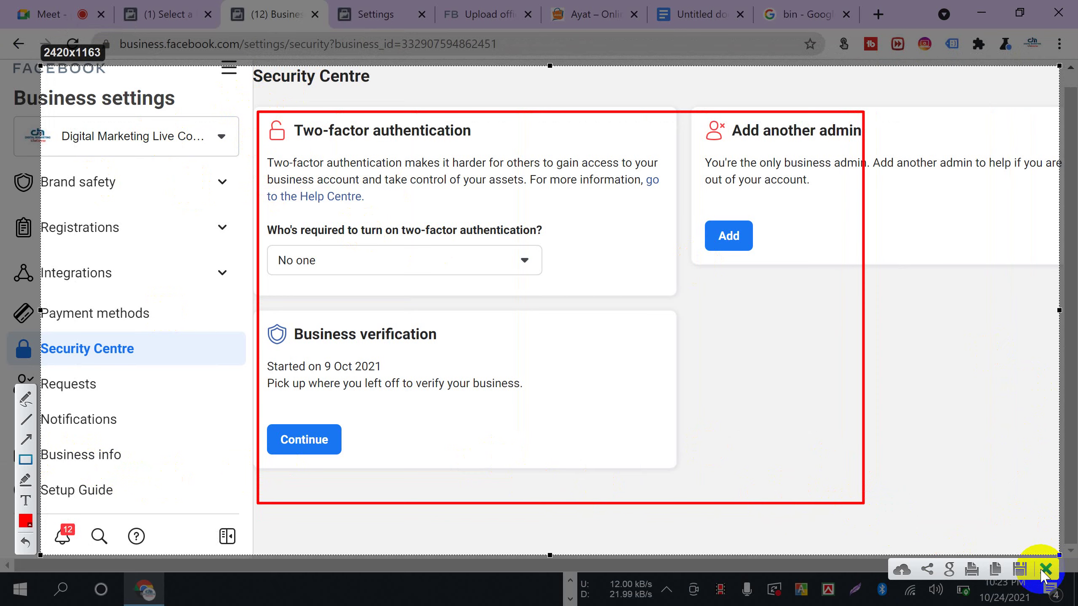
{"action": "left_click", "coordinate": [1041, 562]}
{"action": "left_click", "coordinate": [42, 14]}
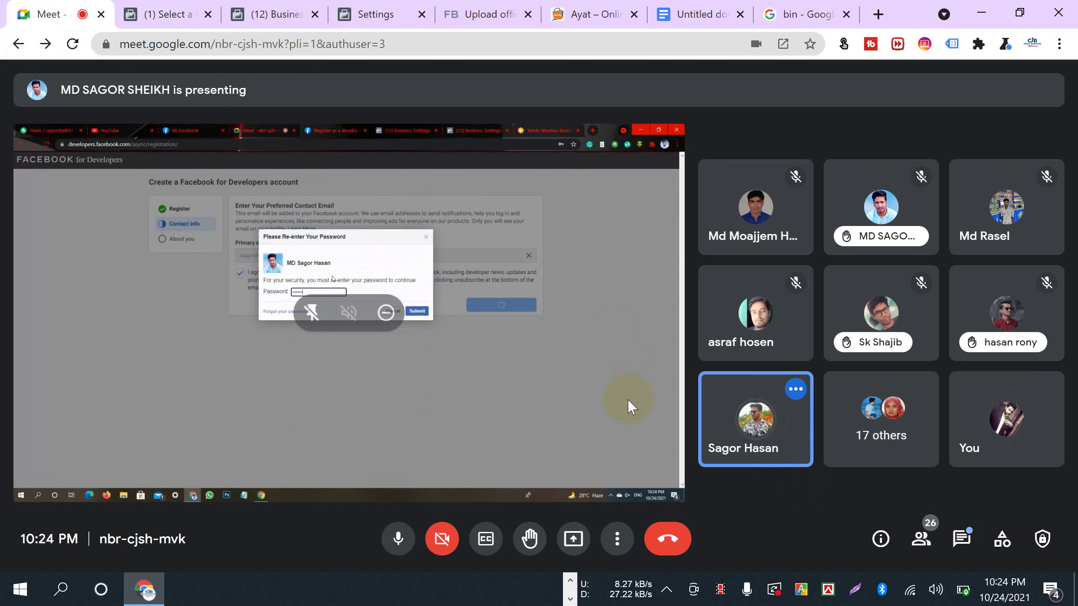
{"action": "mouse_move", "coordinate": [969, 431]}
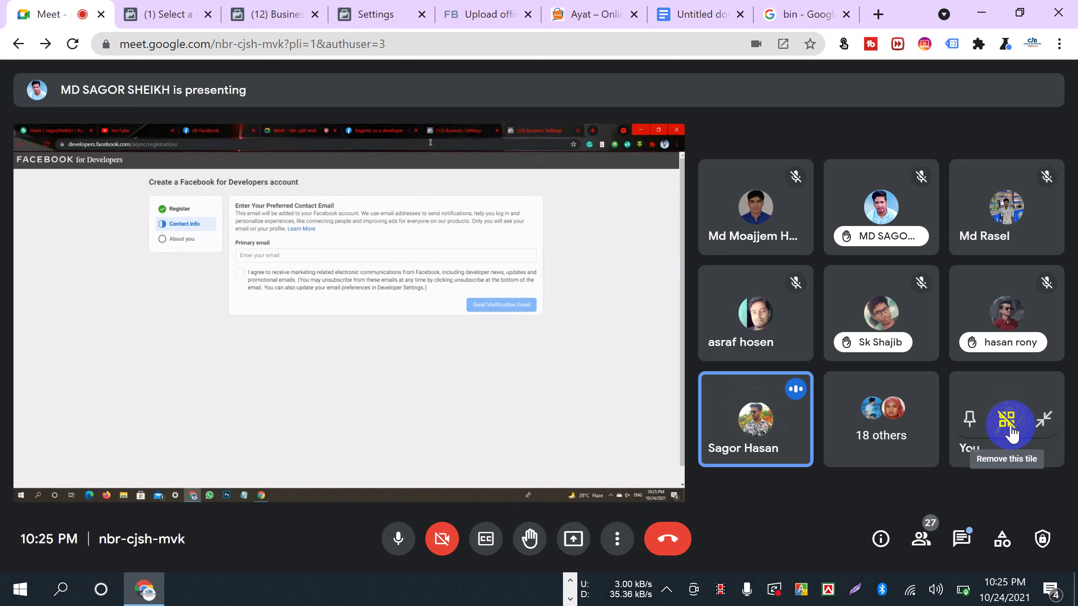
- Take over as main presenter sharing your entire screen, and hide the sharing bar
{"action": "left_click", "coordinate": [576, 540]}
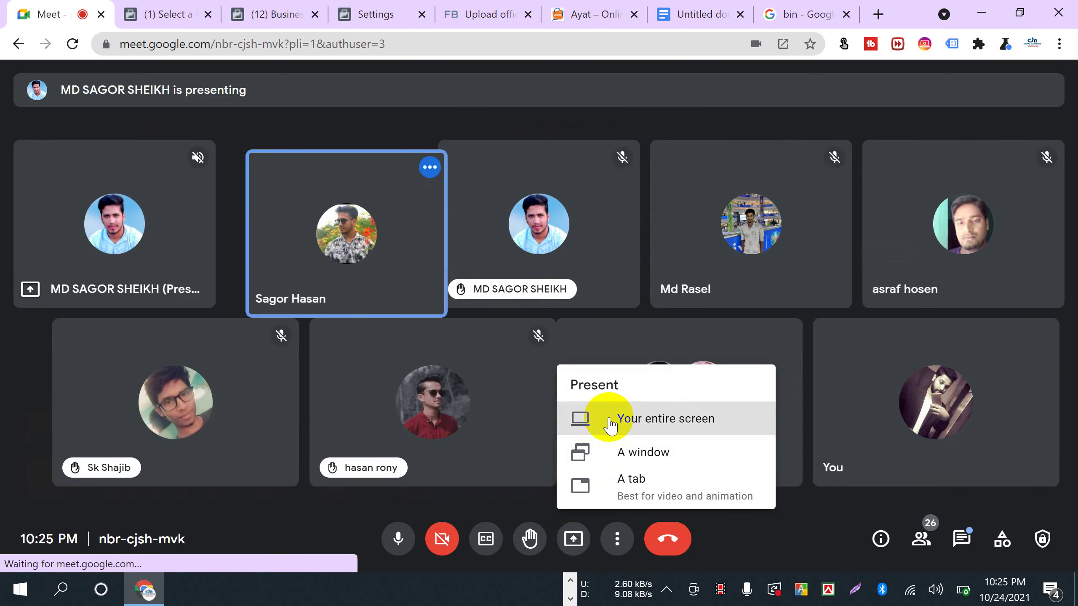
{"action": "left_click", "coordinate": [586, 416]}
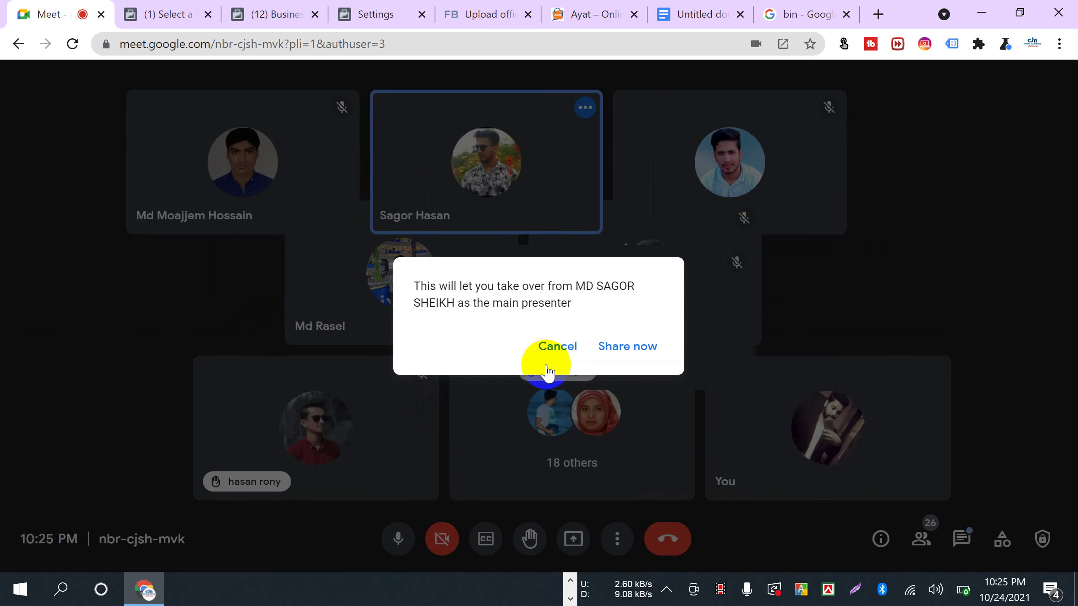
{"action": "left_click", "coordinate": [607, 346]}
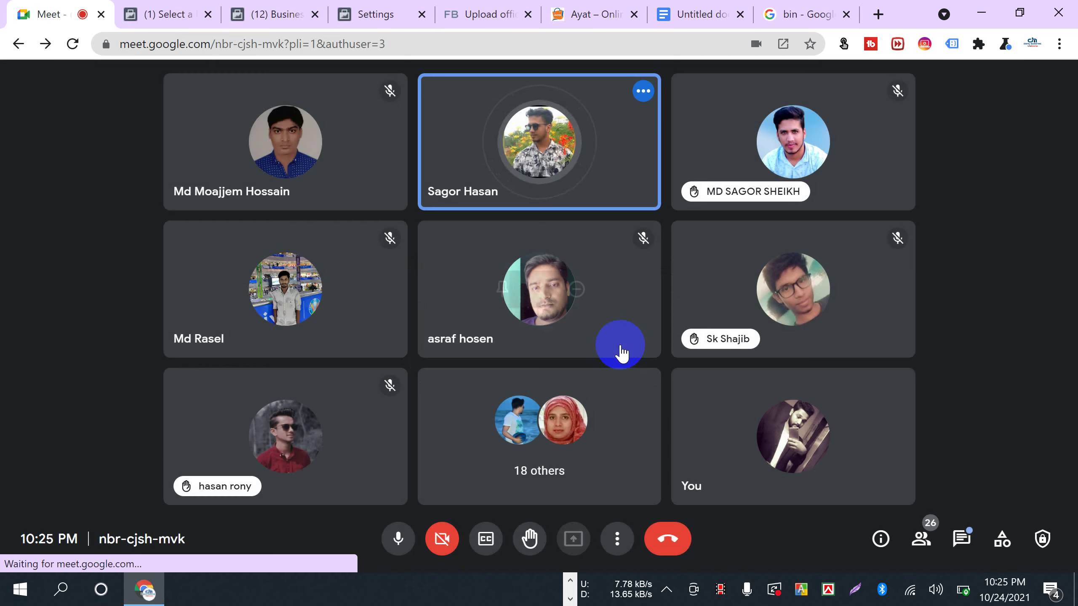
{"action": "left_click", "coordinate": [450, 262]}
{"action": "left_click", "coordinate": [689, 390]}
{"action": "left_click", "coordinate": [678, 548]}
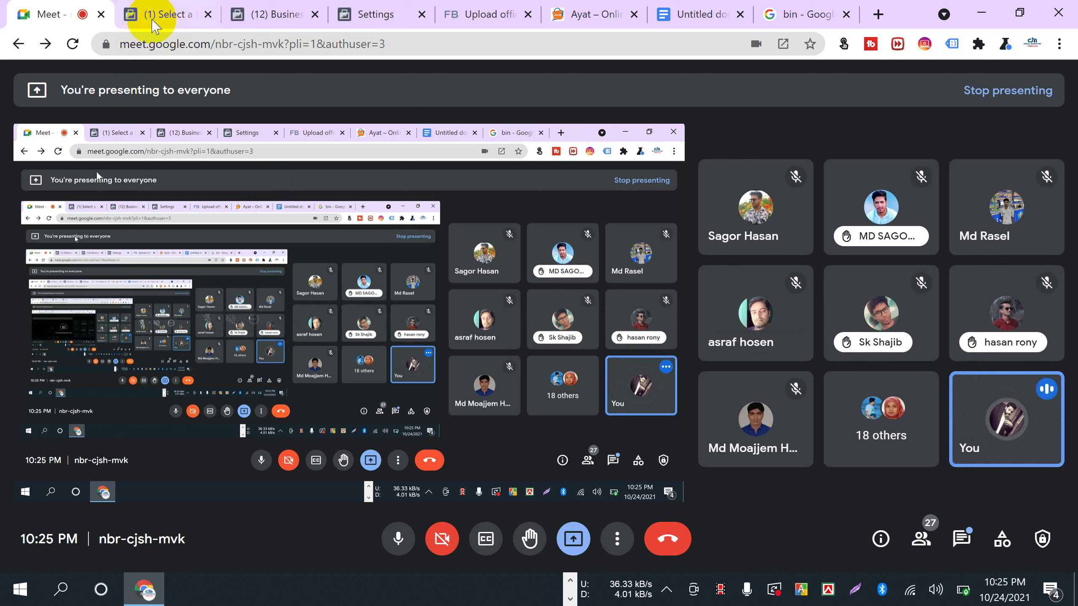
- Capture the Business Settings Security Centre and draw a red box around its security cards
{"action": "left_click", "coordinate": [281, 13]}
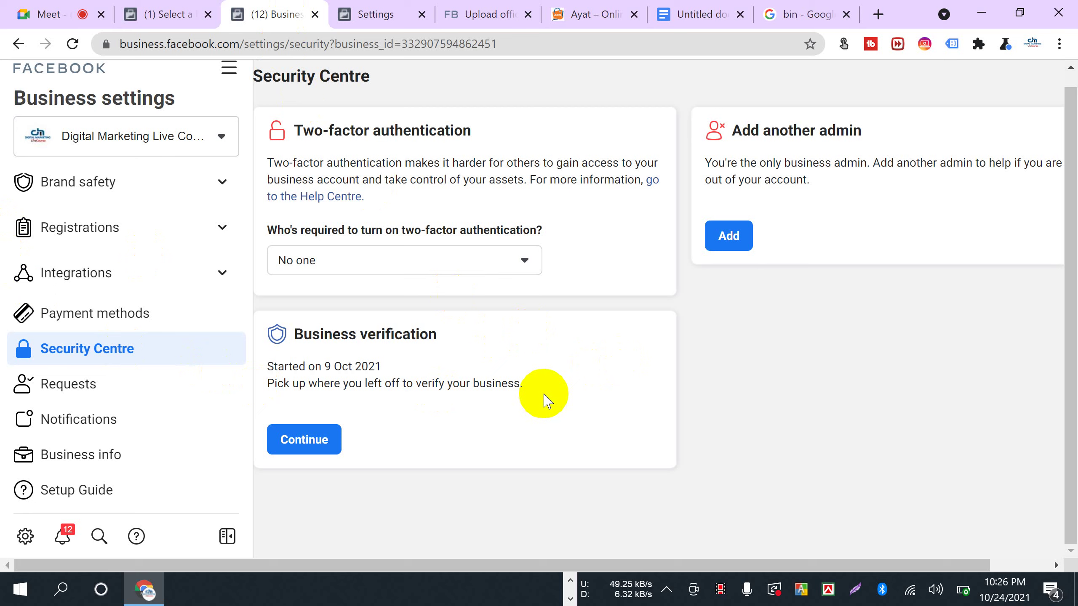
{"action": "key", "text": "Print"}
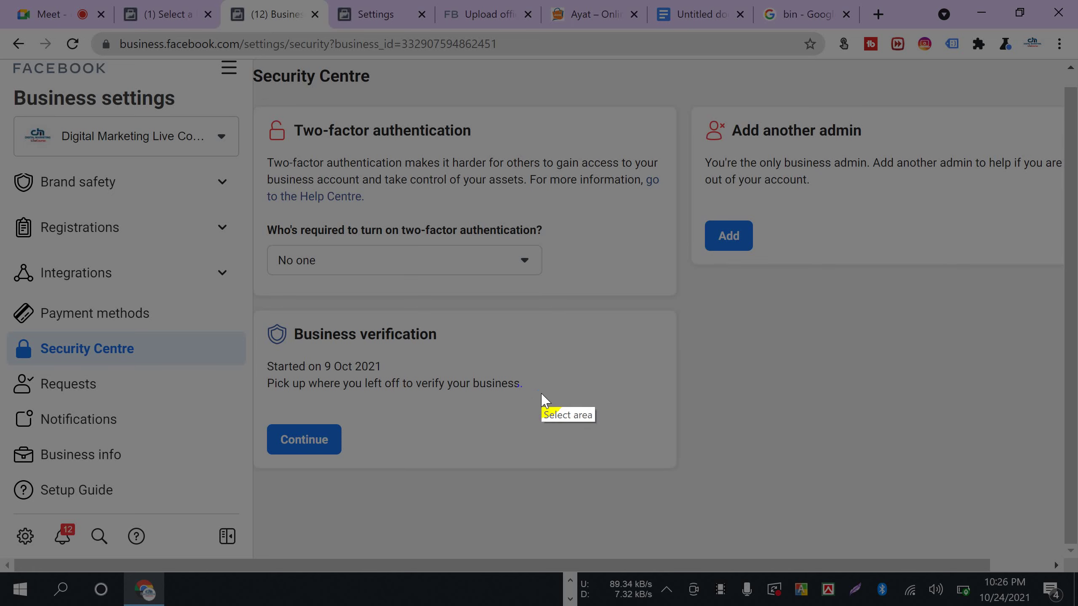
{"action": "left_click_drag", "start_coordinate": [2, 58], "coordinate": [1063, 570]}
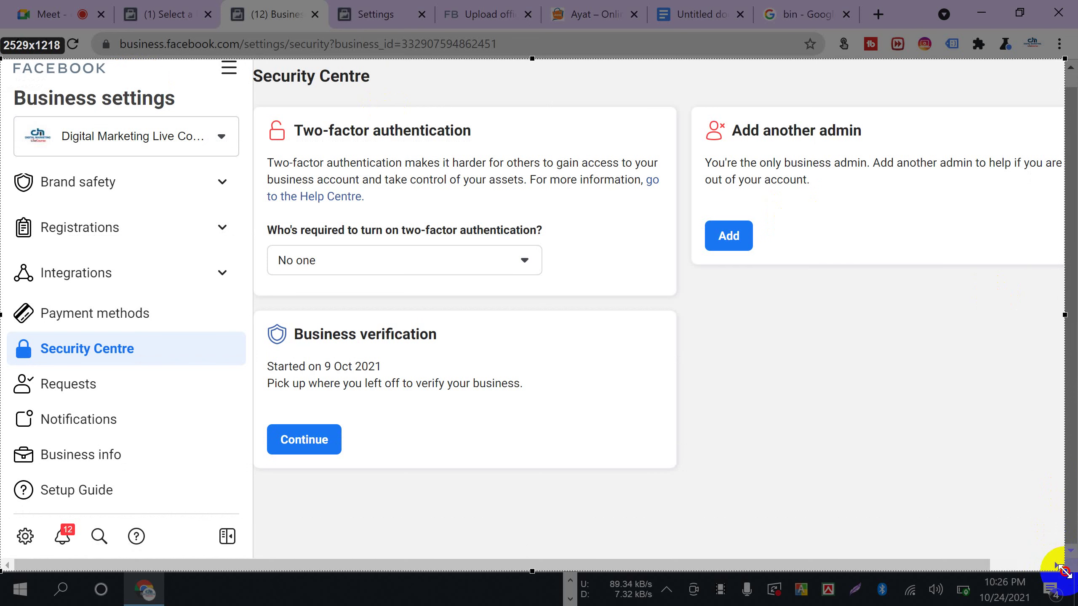
{"action": "mouse_move", "coordinate": [247, 93]}
{"action": "left_mouse_down"}
{"action": "mouse_move", "coordinate": [779, 200]}
{"action": "mouse_move", "coordinate": [695, 459]}
{"action": "mouse_move", "coordinate": [931, 489]}
{"action": "mouse_move", "coordinate": [864, 499]}
{"action": "left_mouse_up"}
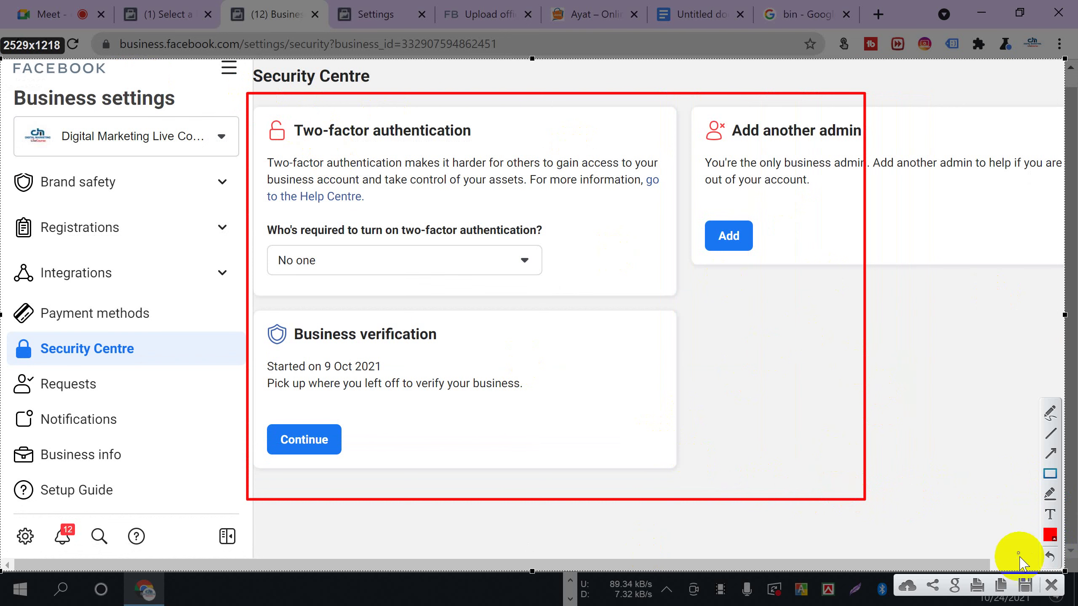
{"action": "left_click", "coordinate": [1051, 585]}
- Browse the Apps and Business info sections, then open Ad accounts
{"action": "scroll", "coordinate": [103, 404], "scroll_direction": "up", "scroll_amount": 5}
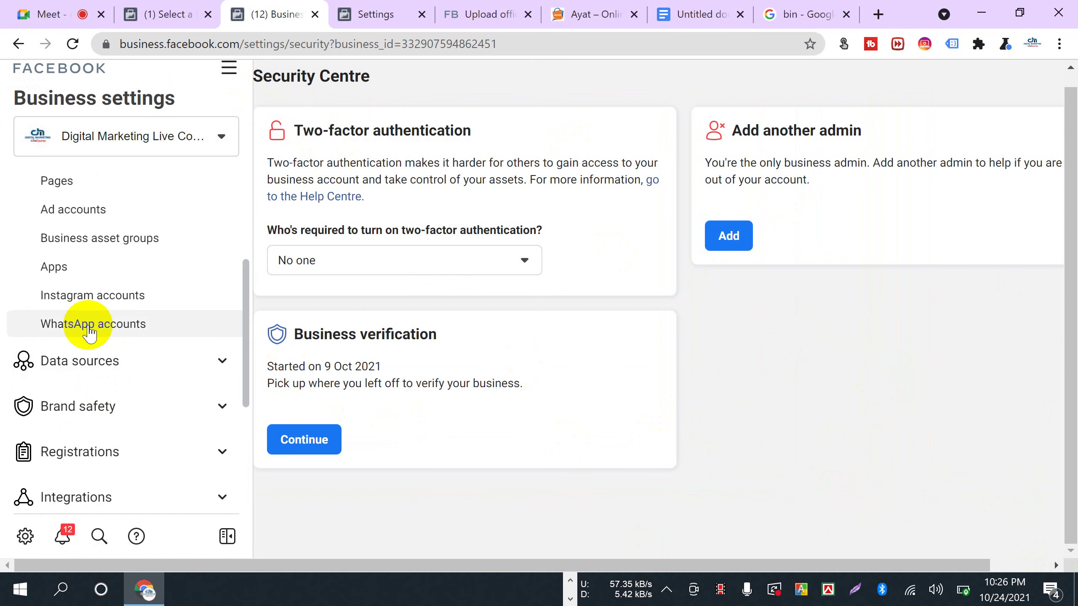
{"action": "left_click", "coordinate": [66, 272]}
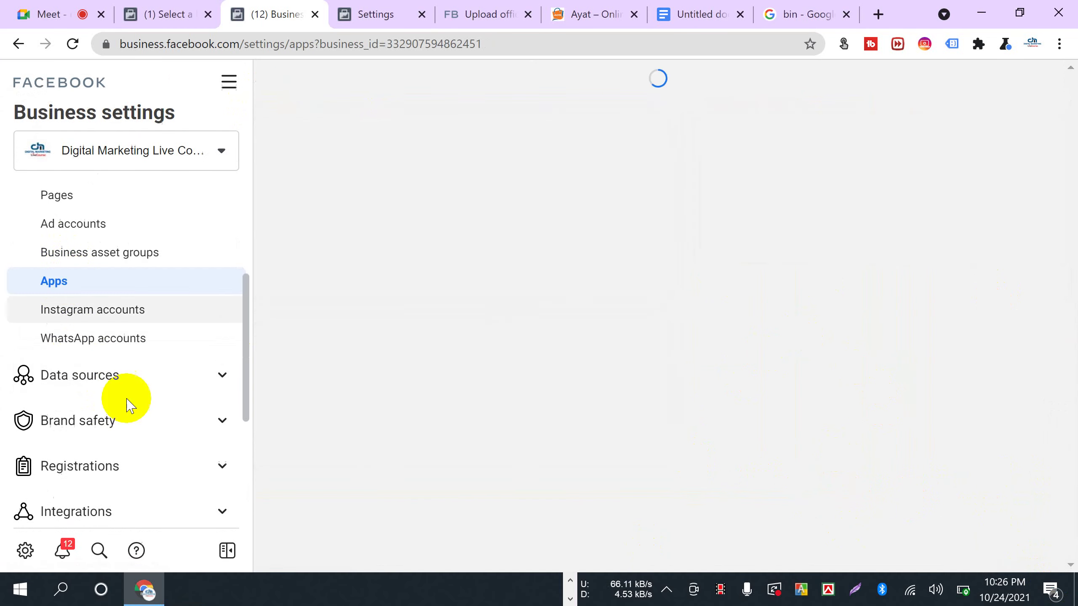
{"action": "scroll", "coordinate": [120, 424], "scroll_direction": "down", "scroll_amount": 5}
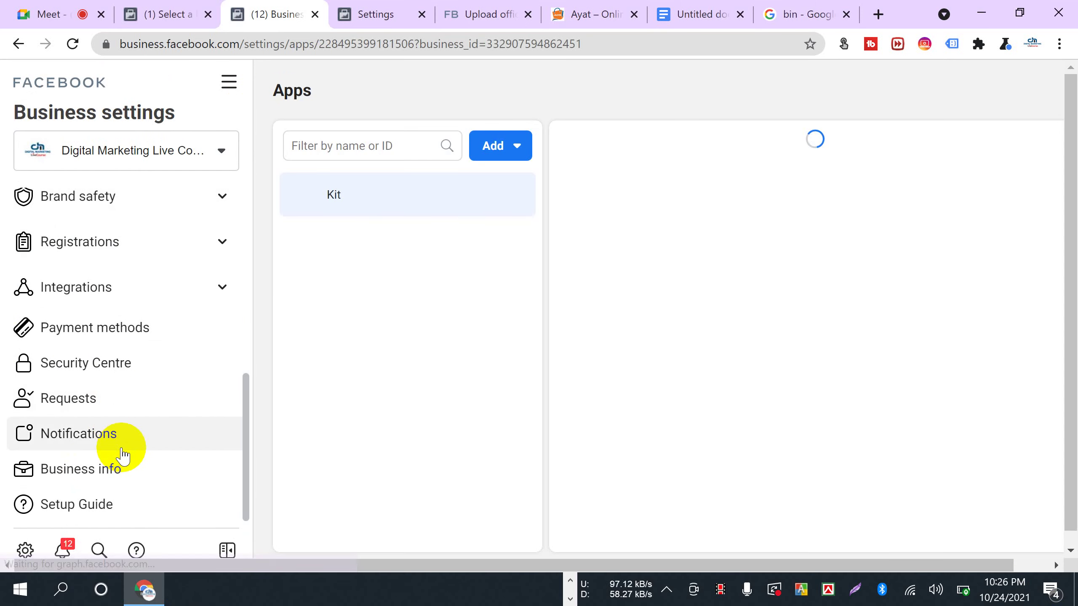
{"action": "left_click", "coordinate": [126, 473]}
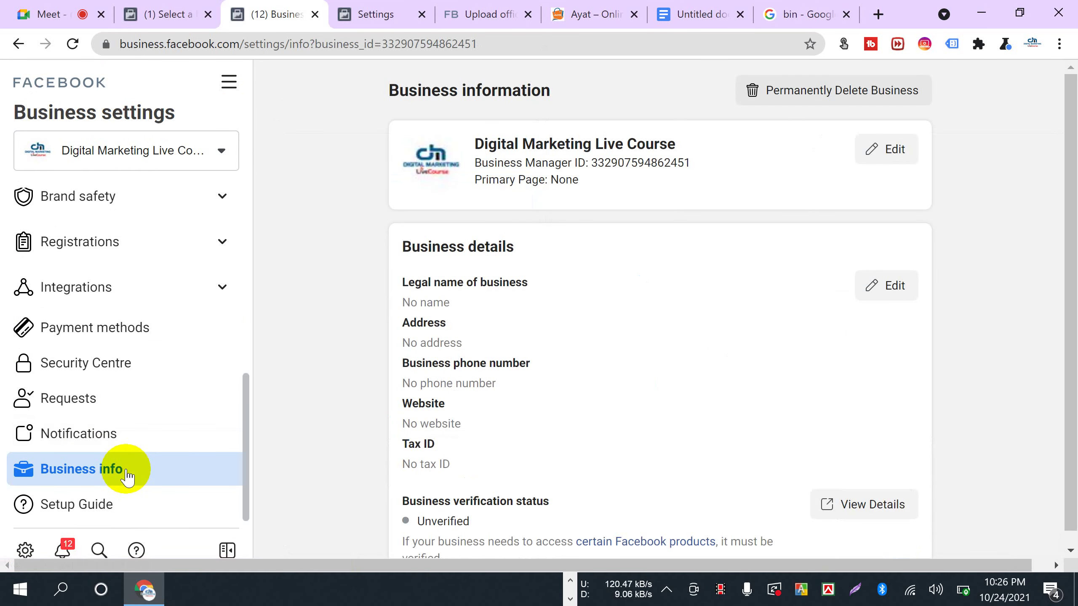
{"action": "scroll", "coordinate": [125, 473], "scroll_direction": "up", "scroll_amount": 5}
{"action": "left_click", "coordinate": [50, 335]}
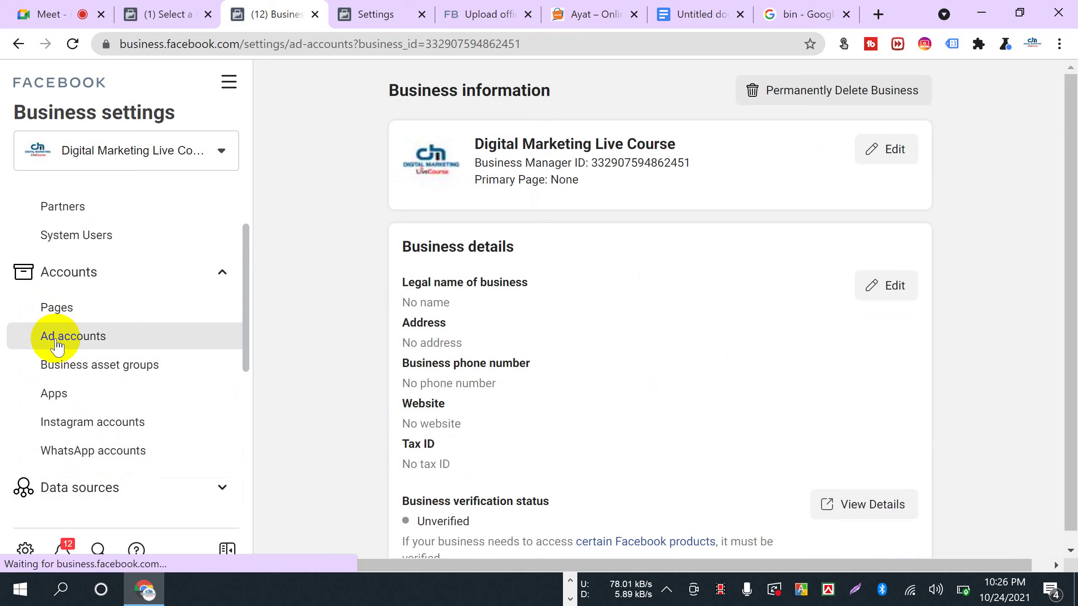
- Open Meet's in-call messages, highlight the newest questions including dollars spent, and start a reply
{"action": "left_click", "coordinate": [32, 21]}
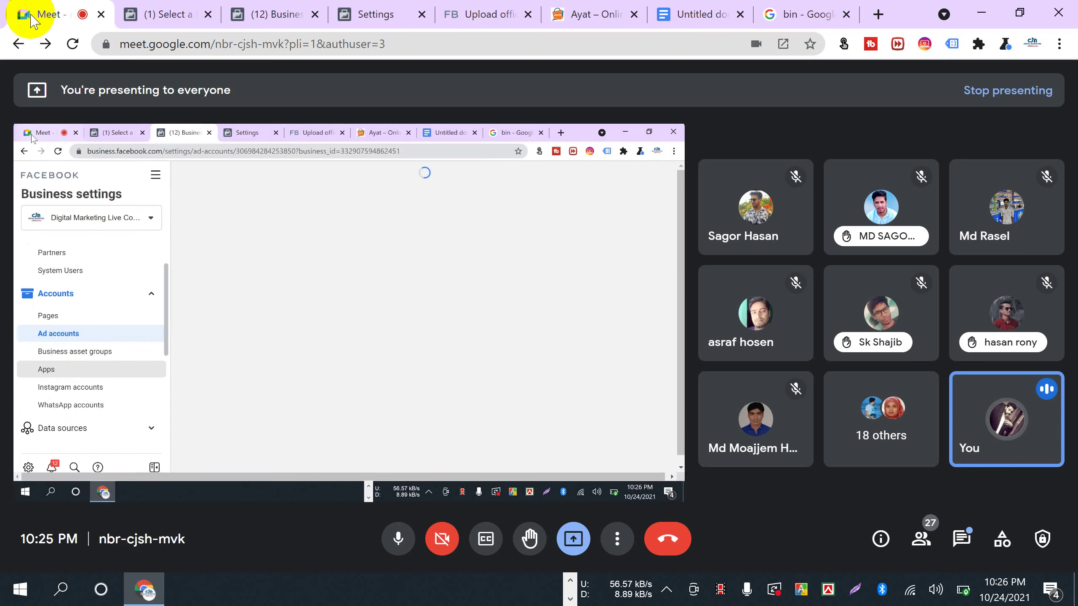
{"action": "left_click", "coordinate": [962, 544]}
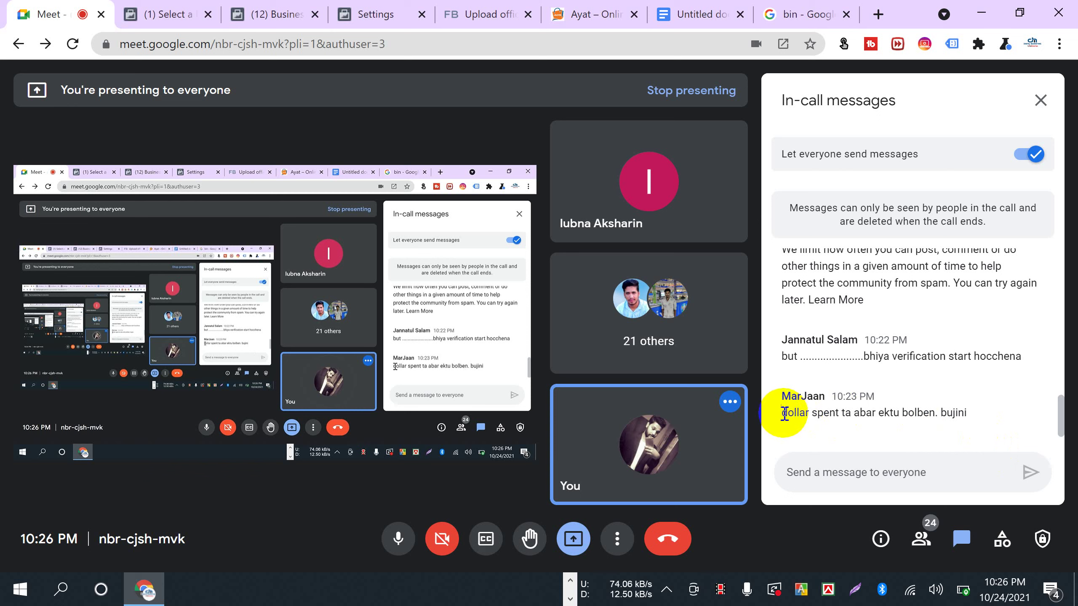
{"action": "left_click_drag", "start_coordinate": [829, 415], "coordinate": [962, 424]}
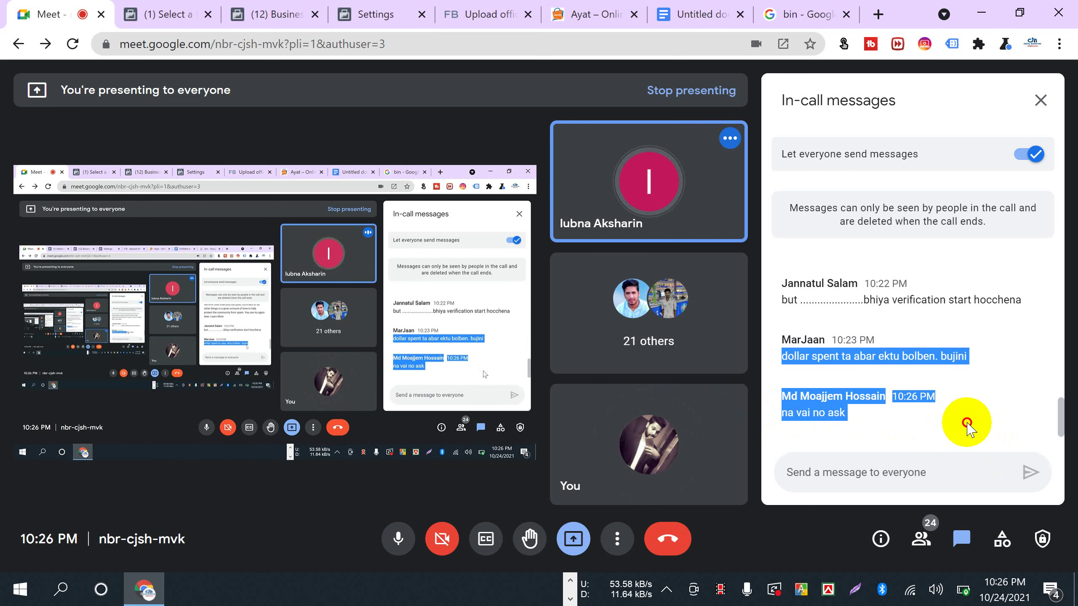
{"action": "left_click", "coordinate": [888, 418]}
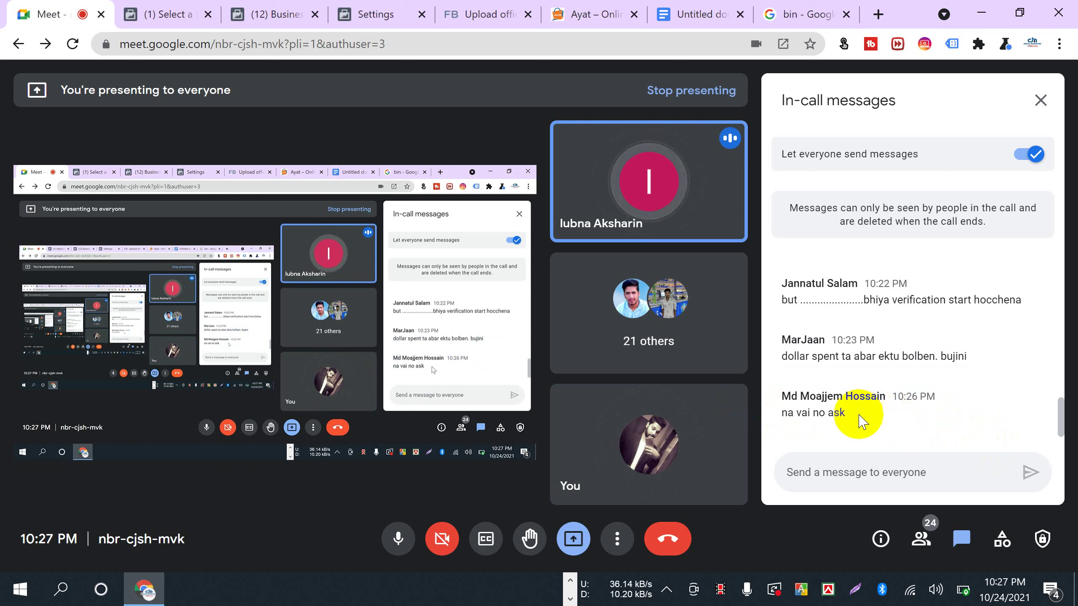
{"action": "left_click_drag", "start_coordinate": [847, 414], "coordinate": [782, 414]}
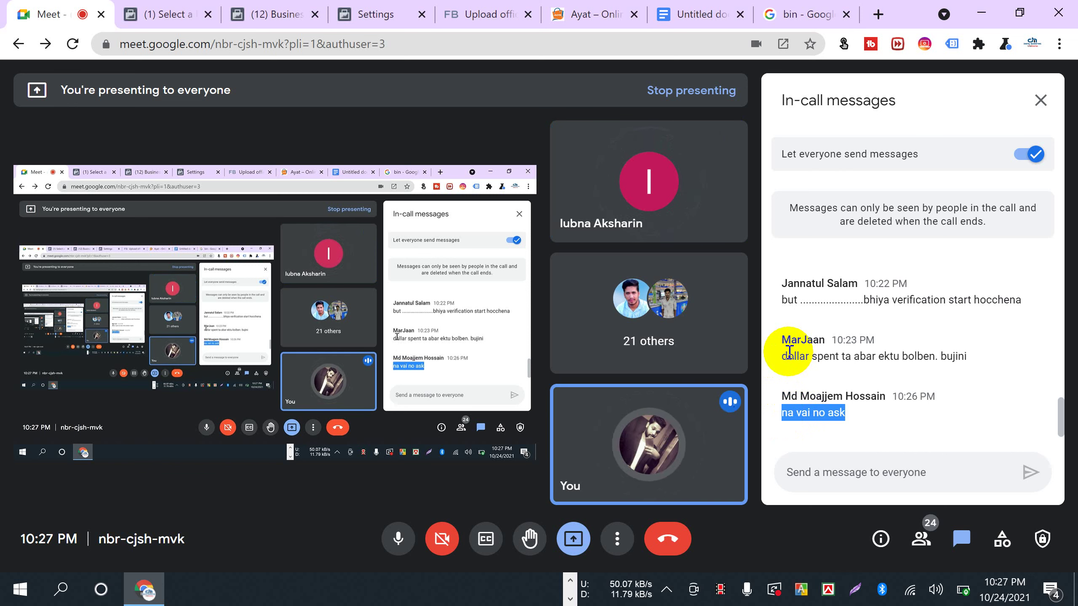
{"action": "left_click_drag", "start_coordinate": [787, 359], "coordinate": [778, 362]}
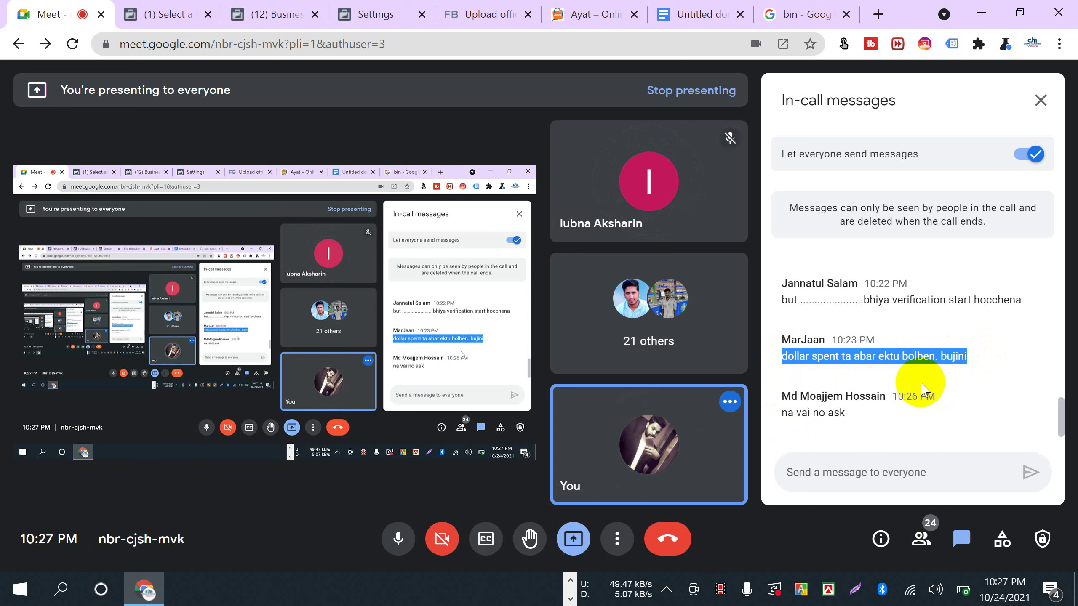
{"action": "left_click", "coordinate": [986, 356]}
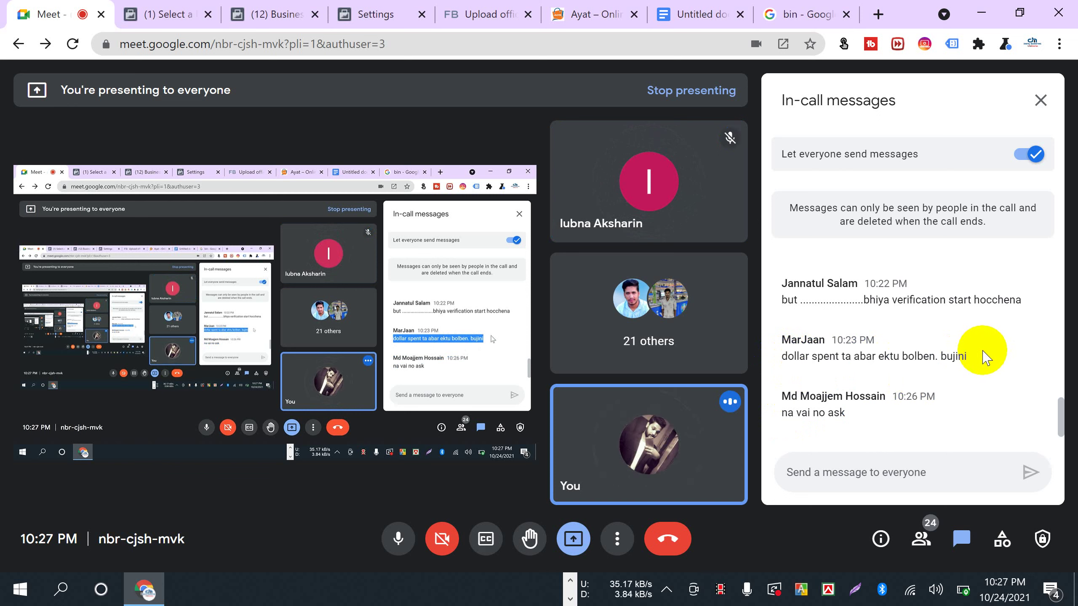
{"action": "left_click_drag", "start_coordinate": [782, 358], "coordinate": [981, 368]}
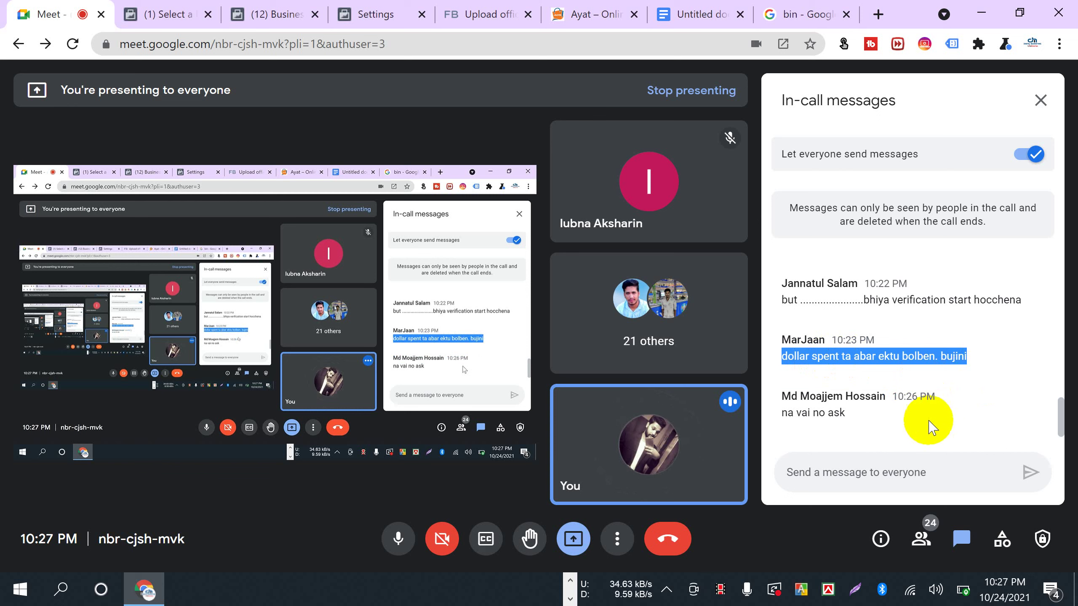
{"action": "left_click", "coordinate": [818, 471]}
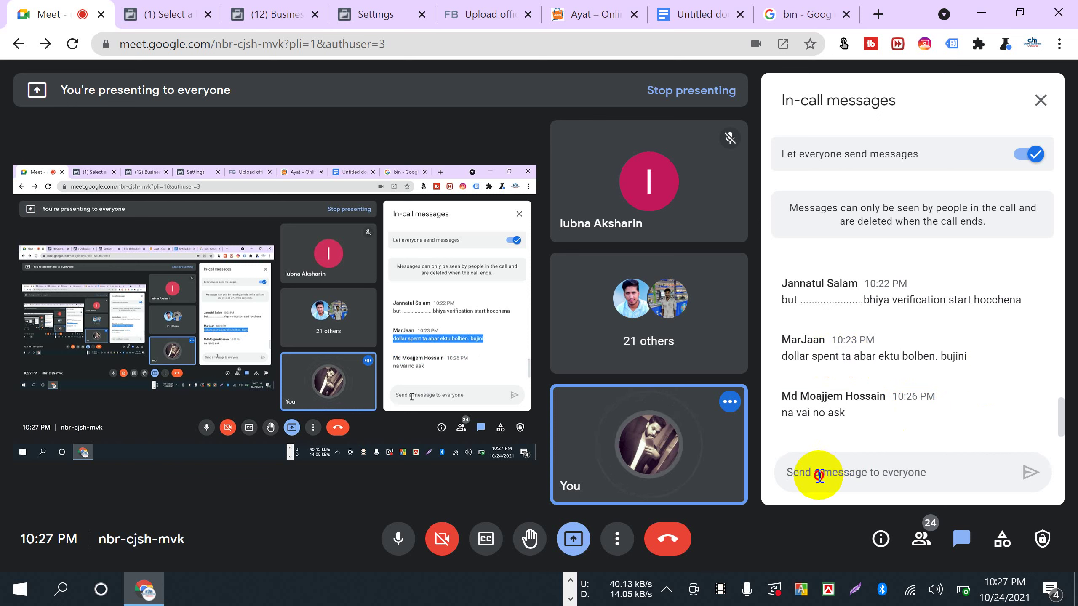
- Check the participant list, write in the Meet chat, then switch to the ad account settings tab
{"action": "left_click", "coordinate": [928, 543]}
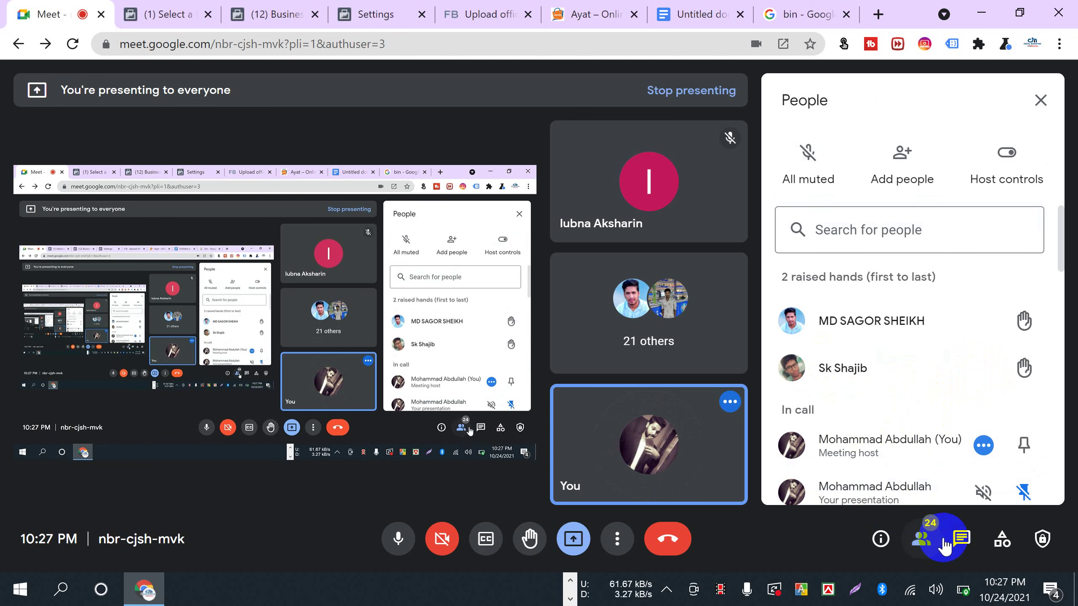
{"action": "left_click", "coordinate": [961, 538]}
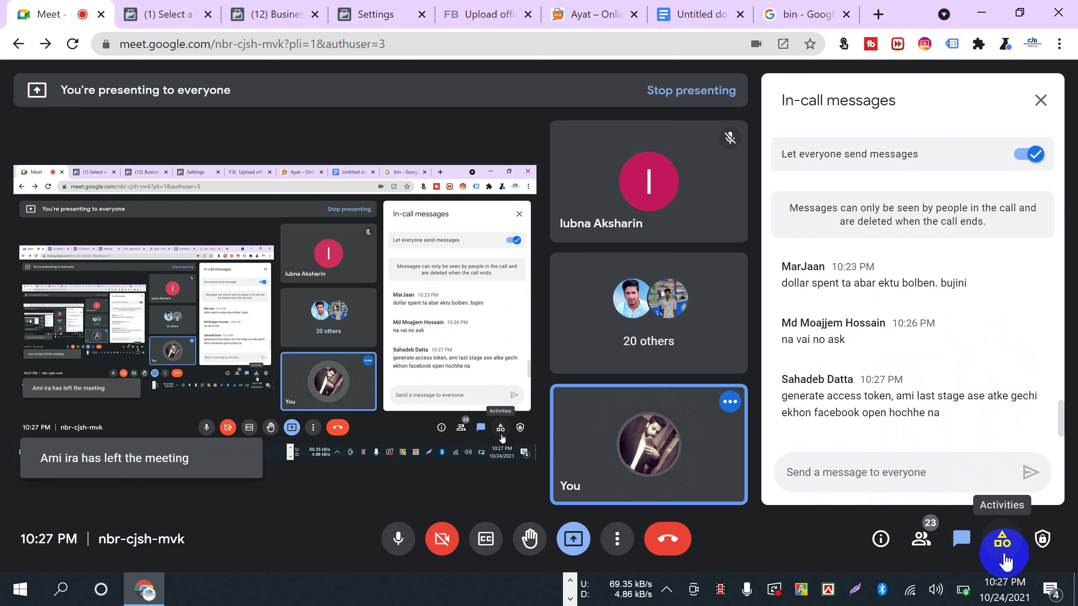
{"action": "left_click", "coordinate": [842, 462]}
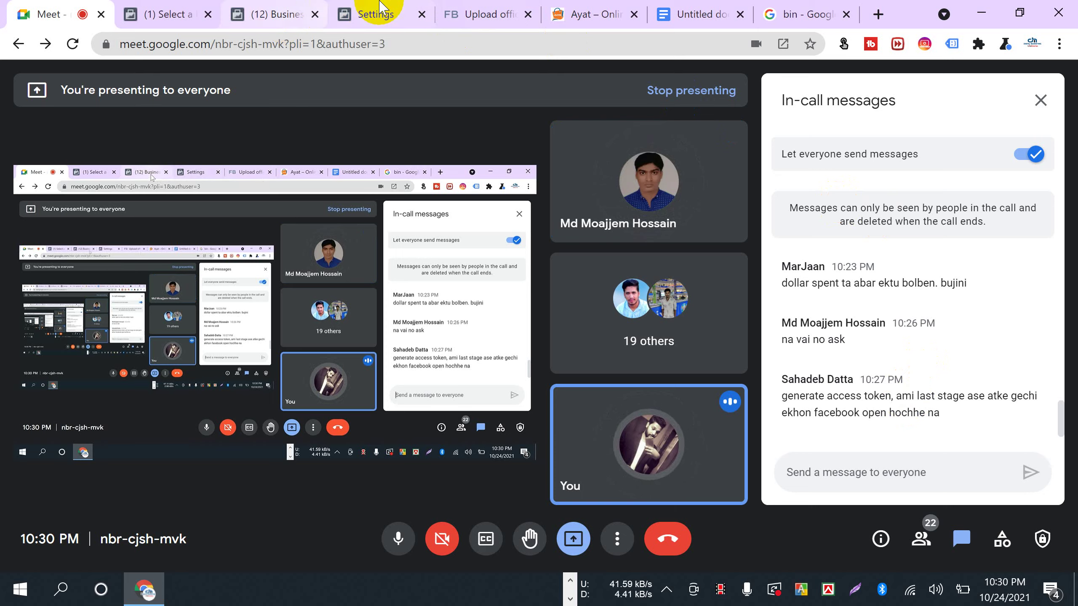
{"action": "left_click", "coordinate": [379, 13]}
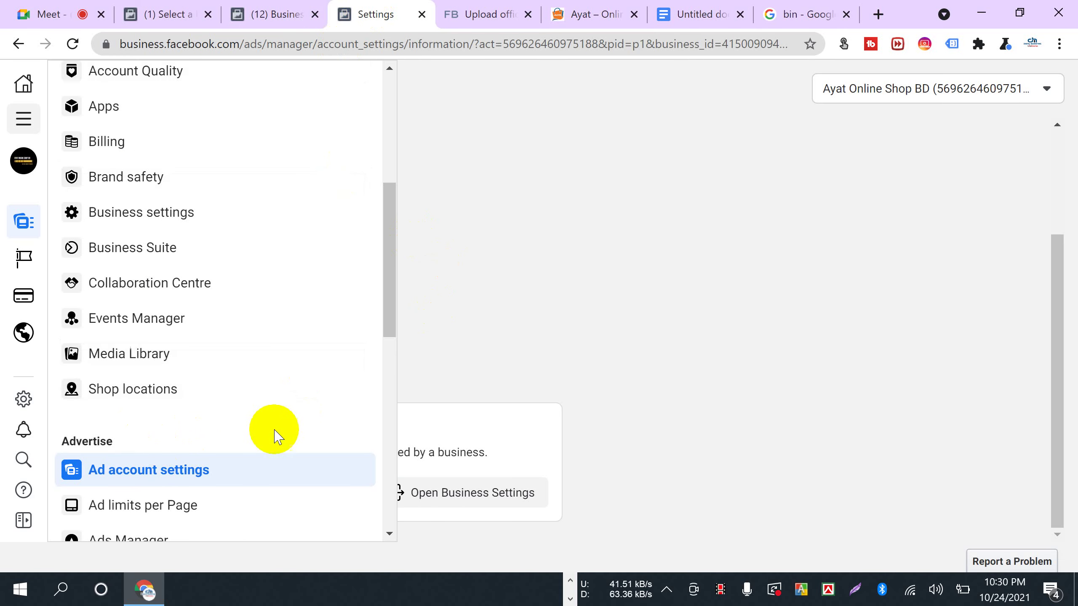
- Open Events Manager from the All tools Shortcuts list in a new browser tab
{"action": "scroll", "coordinate": [263, 444], "scroll_direction": "up", "scroll_amount": 8}
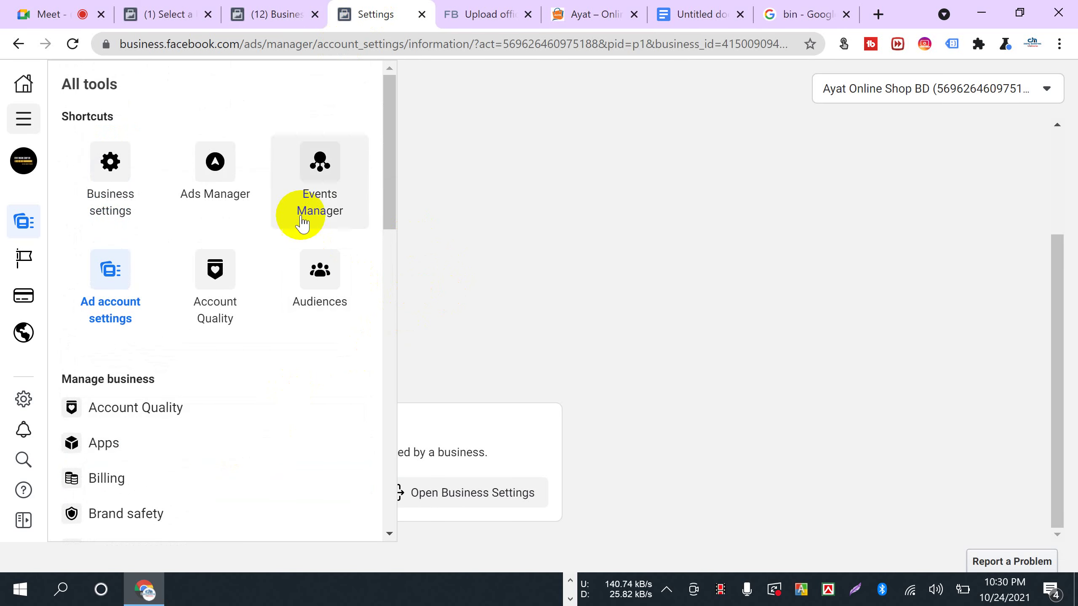
{"action": "right_click", "coordinate": [319, 173]}
{"action": "left_click", "coordinate": [338, 188]}
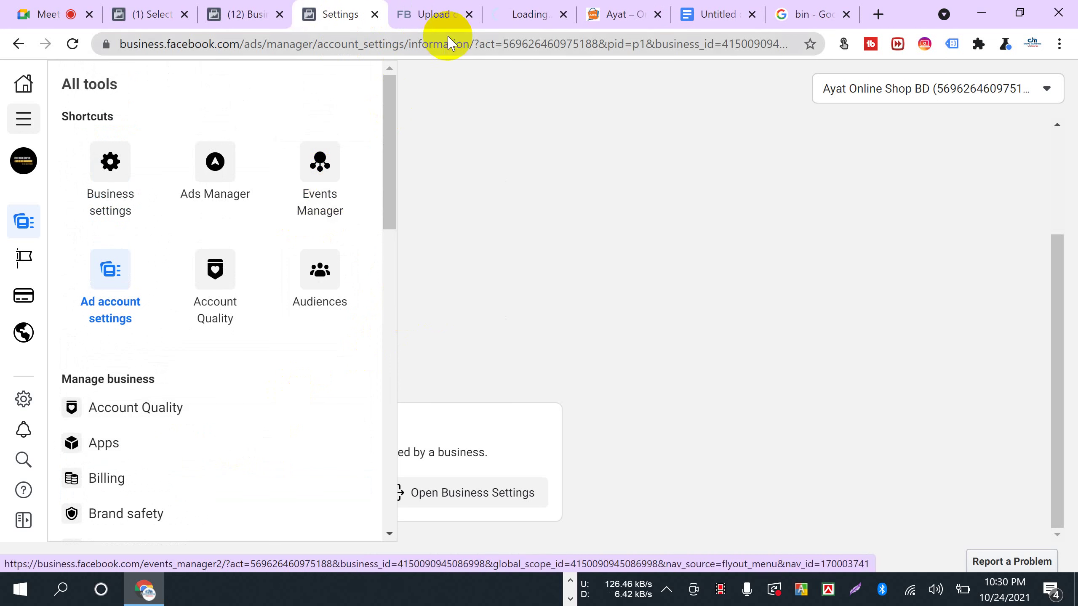
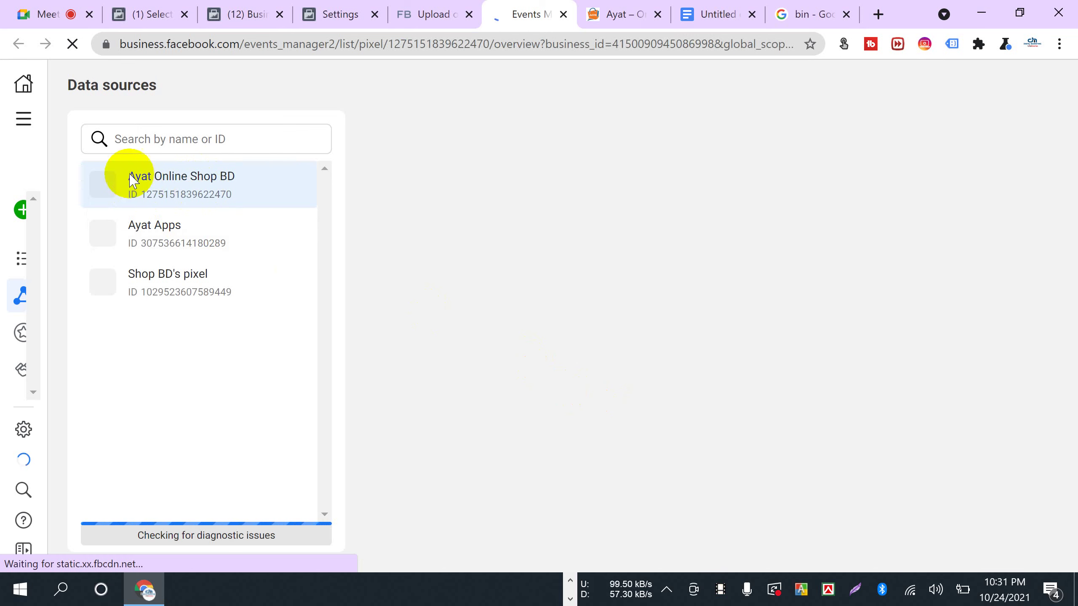
- Return to the Events Manager data sources page and look over the Ayat Online Shop BD pixel
{"action": "left_click", "coordinate": [335, 17]}
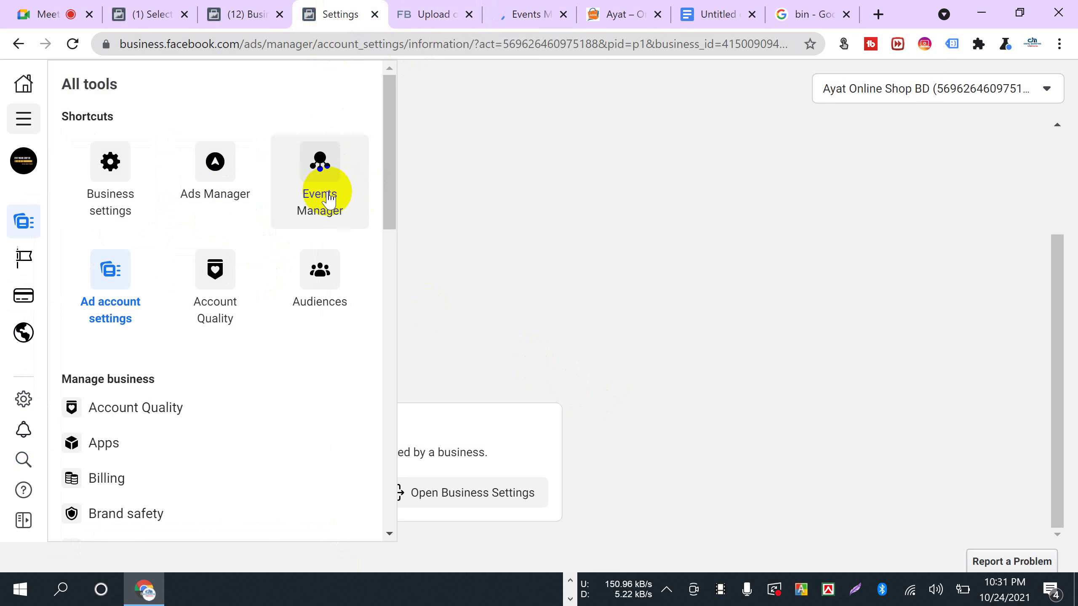
{"action": "left_click", "coordinate": [525, 15]}
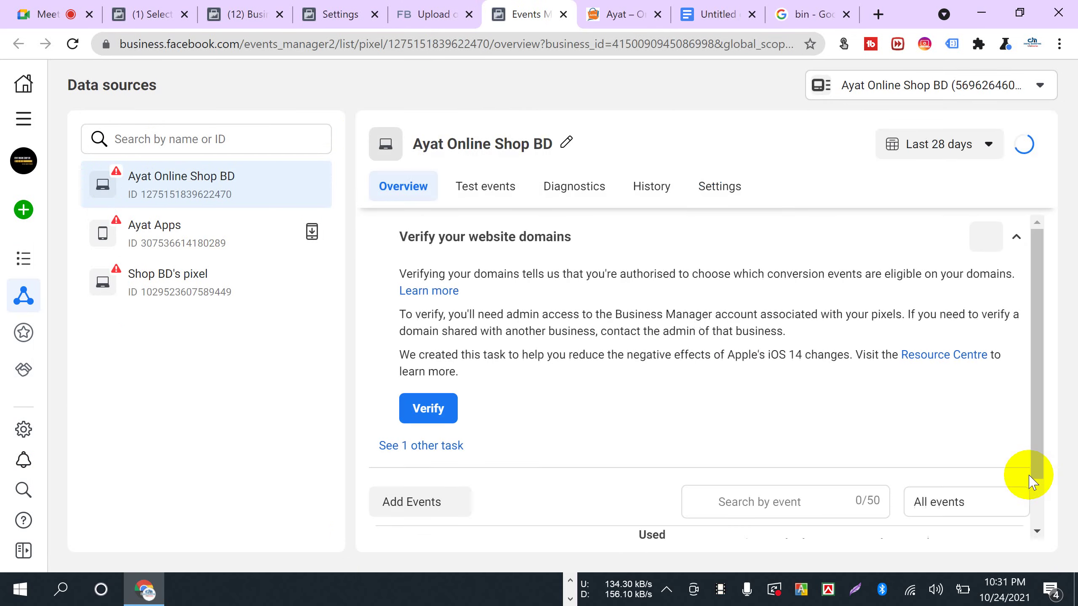
{"action": "scroll", "coordinate": [885, 440], "scroll_direction": "down", "scroll_amount": 5}
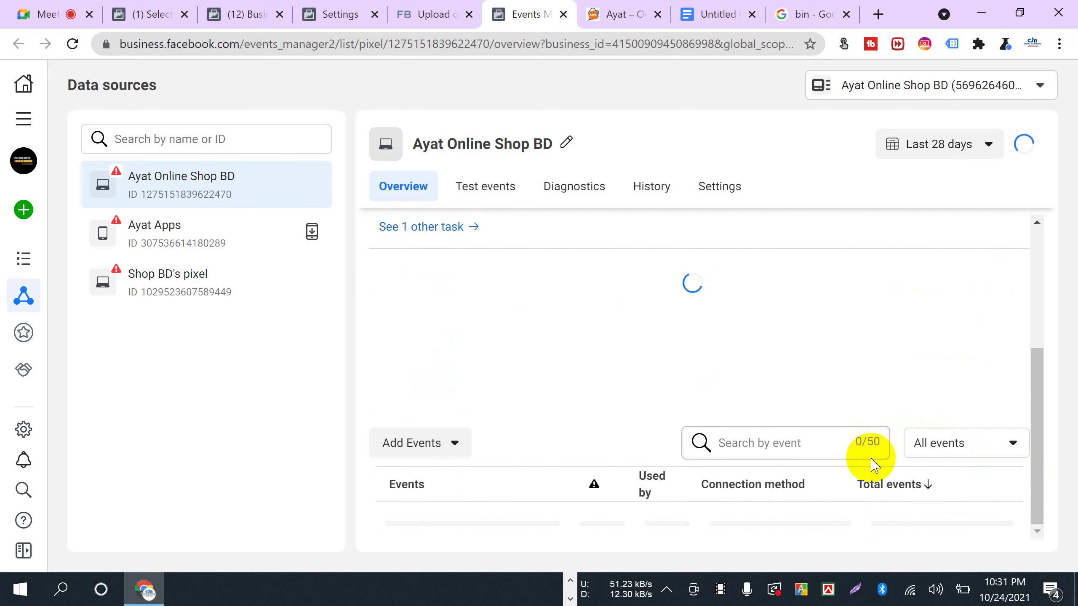
{"action": "scroll", "coordinate": [878, 484], "scroll_direction": "up", "scroll_amount": 5}
{"action": "scroll", "coordinate": [626, 420], "scroll_direction": "down", "scroll_amount": 5}
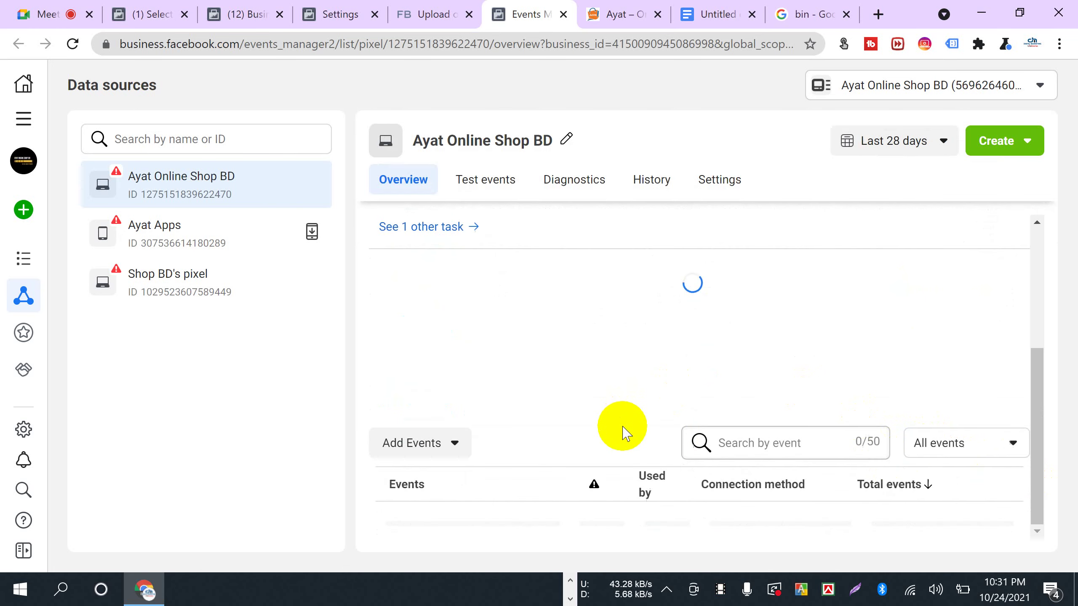
{"action": "scroll", "coordinate": [833, 484], "scroll_direction": "down", "scroll_amount": 3}
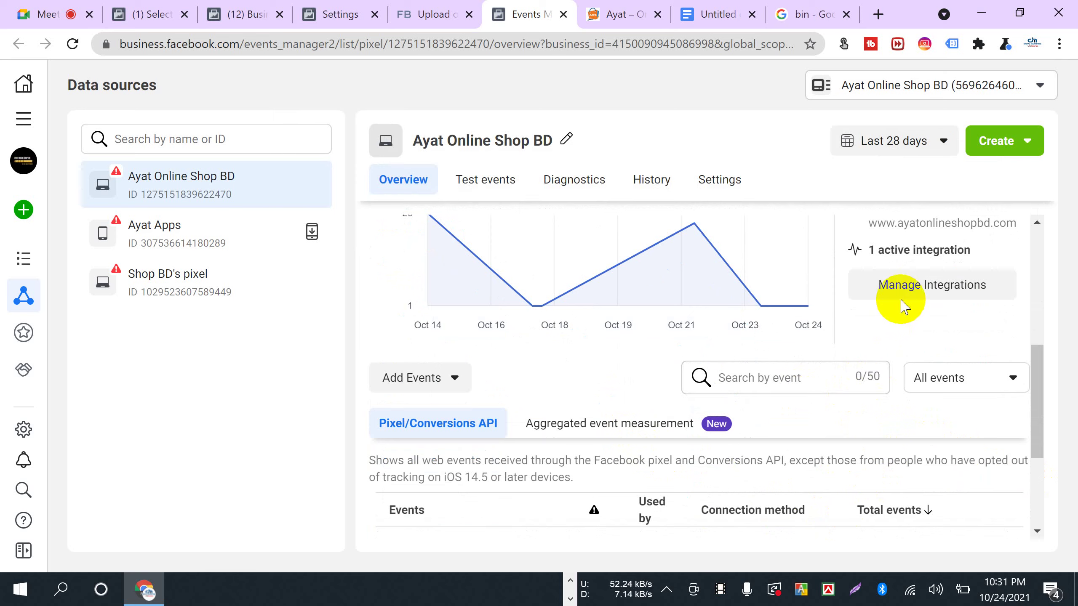
{"action": "scroll", "coordinate": [884, 373], "scroll_direction": "up", "scroll_amount": 3}
- Highlight the pixel's website and integration details to read them, then clear the highlight
{"action": "left_click_drag", "start_coordinate": [870, 319], "coordinate": [1013, 347]}
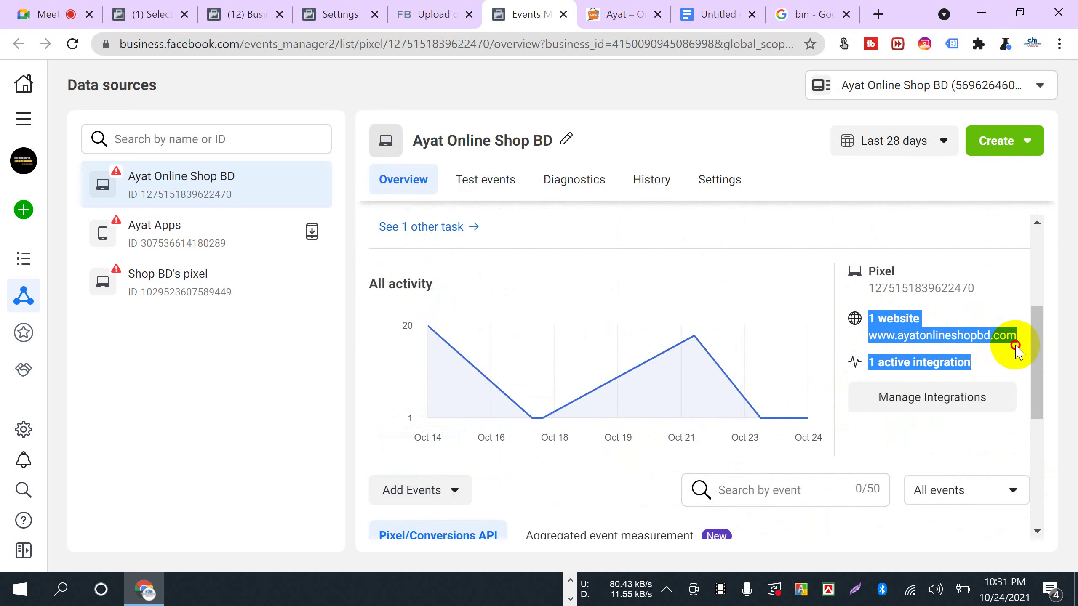
{"action": "left_click", "coordinate": [1054, 209]}
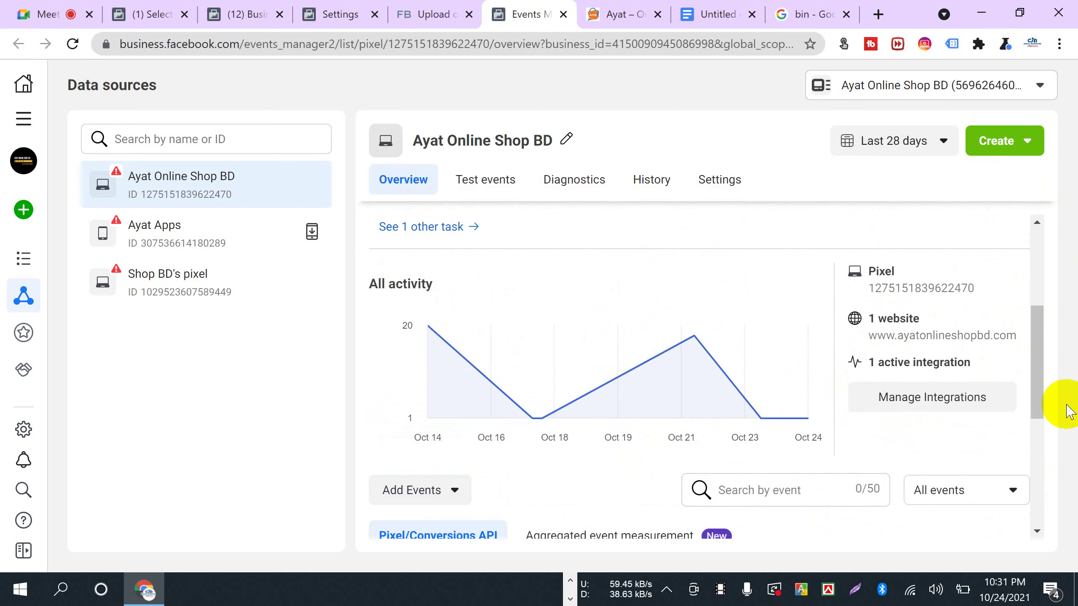
{"action": "left_click_drag", "start_coordinate": [872, 335], "coordinate": [1020, 349]}
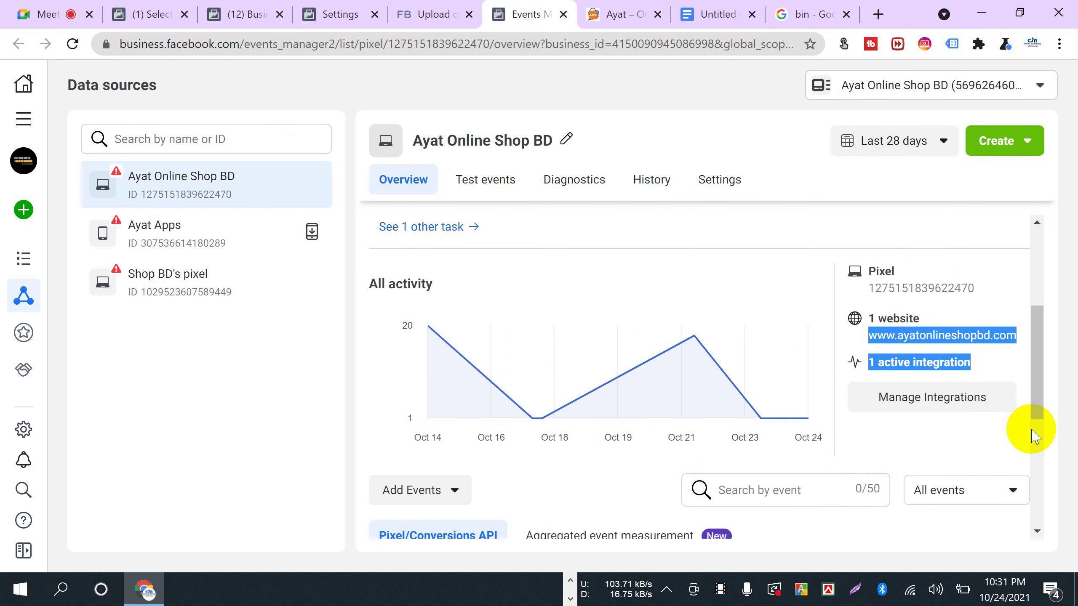
{"action": "left_click", "coordinate": [1072, 368]}
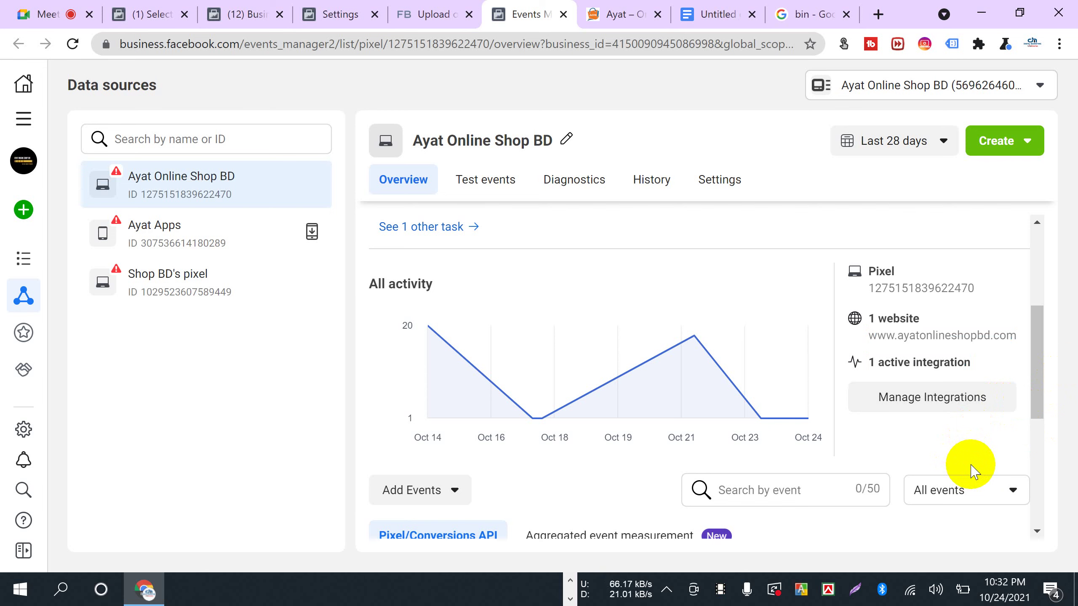
- Review the PageView, View content, Add to cart and Initiate checkout events, then open Test events
{"action": "scroll", "coordinate": [973, 471], "scroll_direction": "down", "scroll_amount": 2}
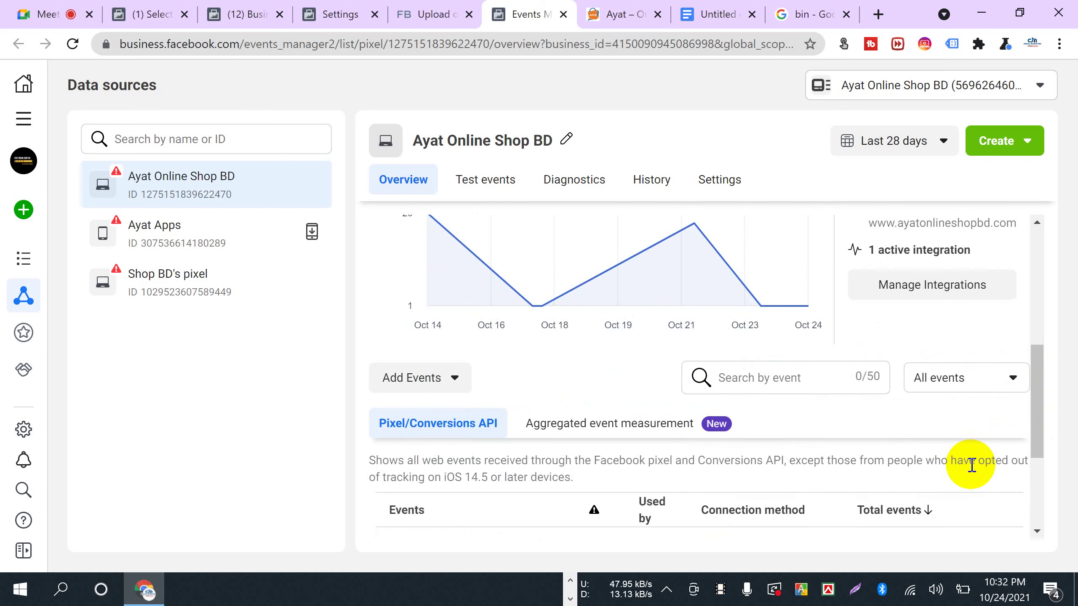
{"action": "left_click", "coordinate": [421, 429]}
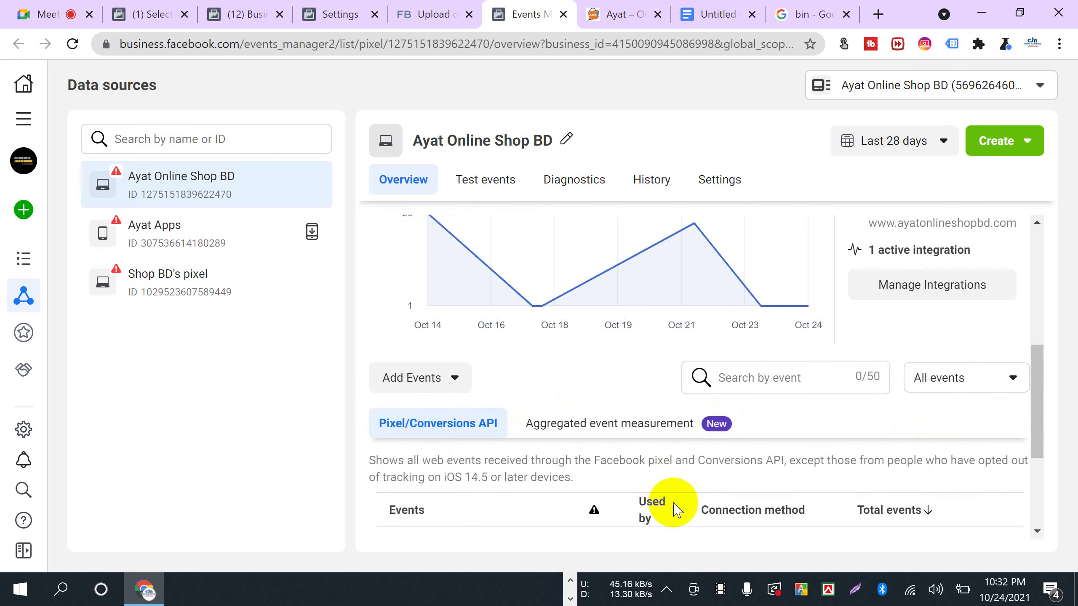
{"action": "scroll", "coordinate": [671, 501], "scroll_direction": "down", "scroll_amount": 3}
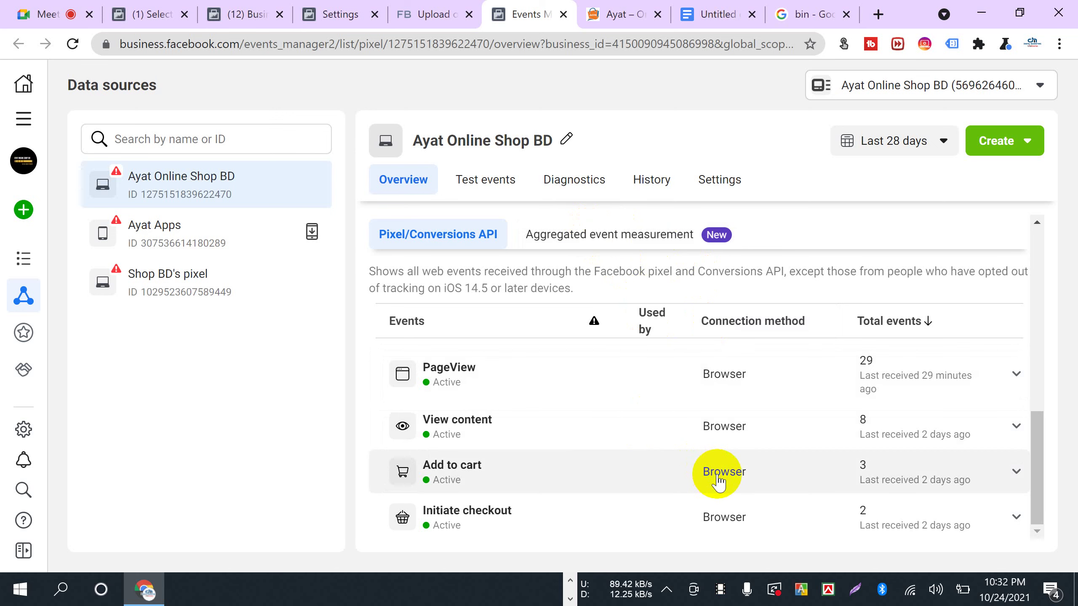
{"action": "scroll", "coordinate": [717, 482], "scroll_direction": "up", "scroll_amount": 3}
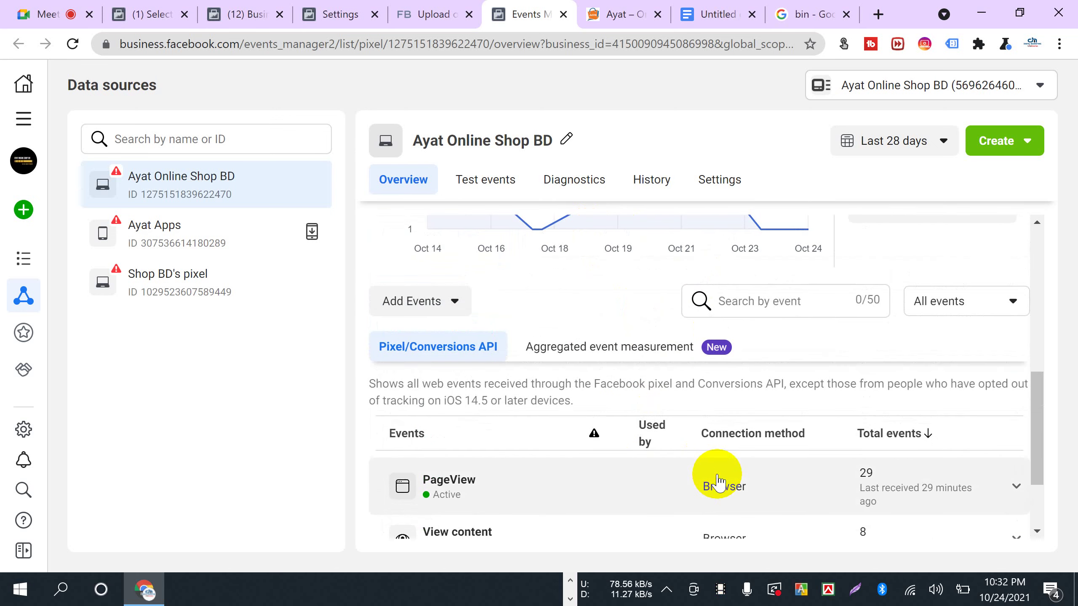
{"action": "scroll", "coordinate": [561, 481], "scroll_direction": "down", "scroll_amount": 3}
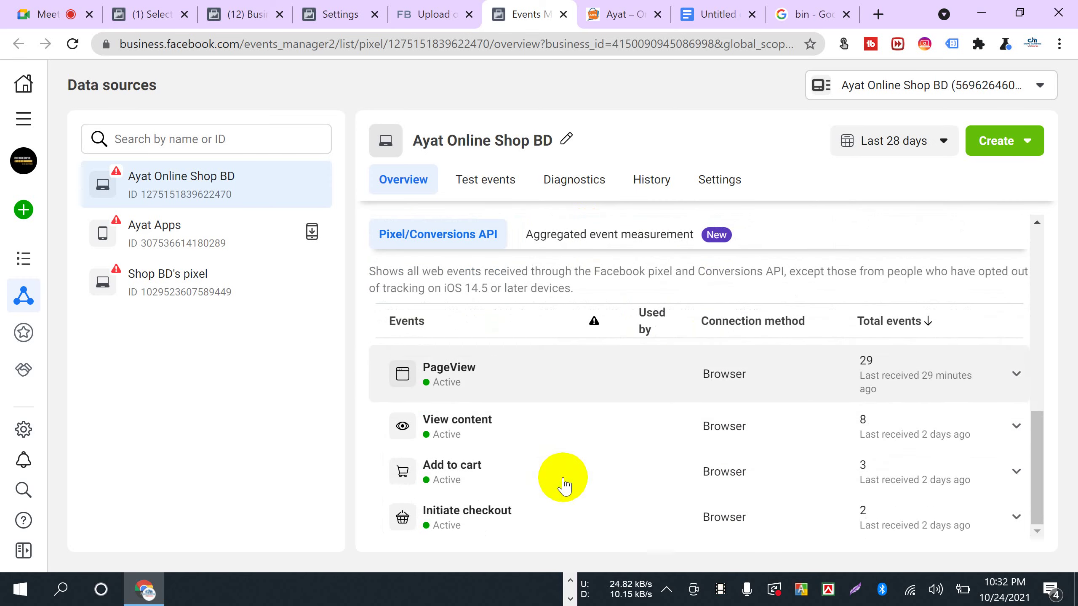
{"action": "scroll", "coordinate": [561, 481], "scroll_direction": "up", "scroll_amount": 8}
{"action": "scroll", "coordinate": [555, 471], "scroll_direction": "down", "scroll_amount": 8}
{"action": "left_click", "coordinate": [482, 172]}
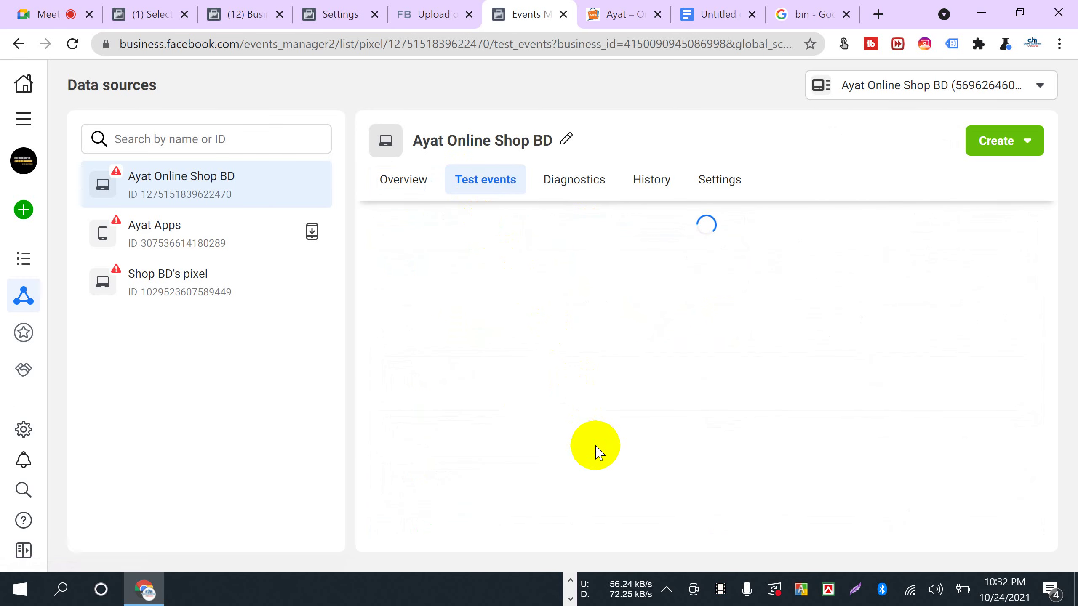
{"action": "scroll", "coordinate": [592, 445], "scroll_direction": "down", "scroll_amount": 5}
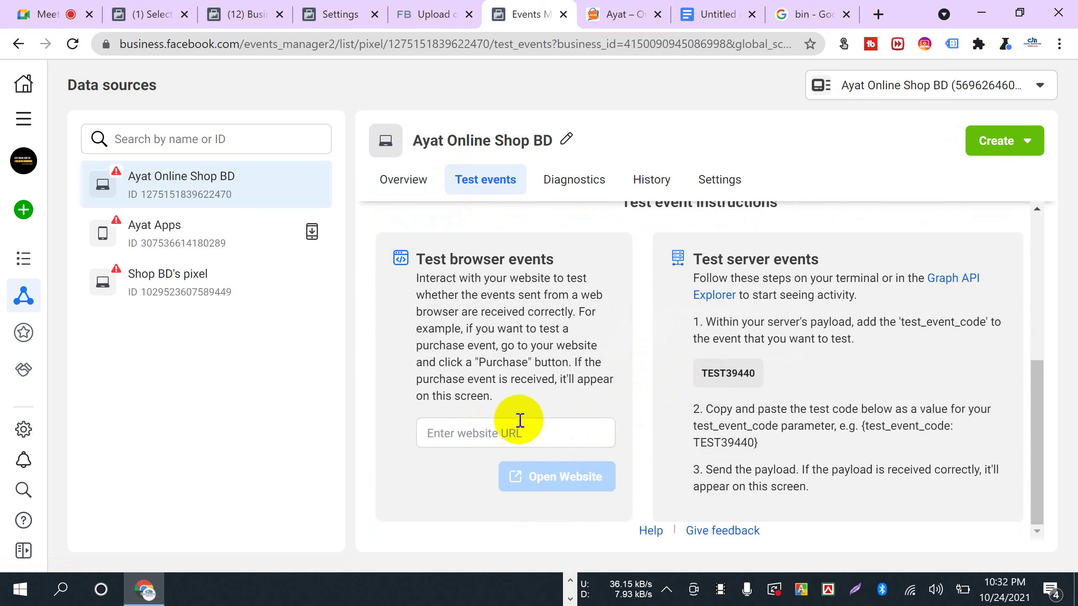
{"action": "right_click", "coordinate": [478, 436]}
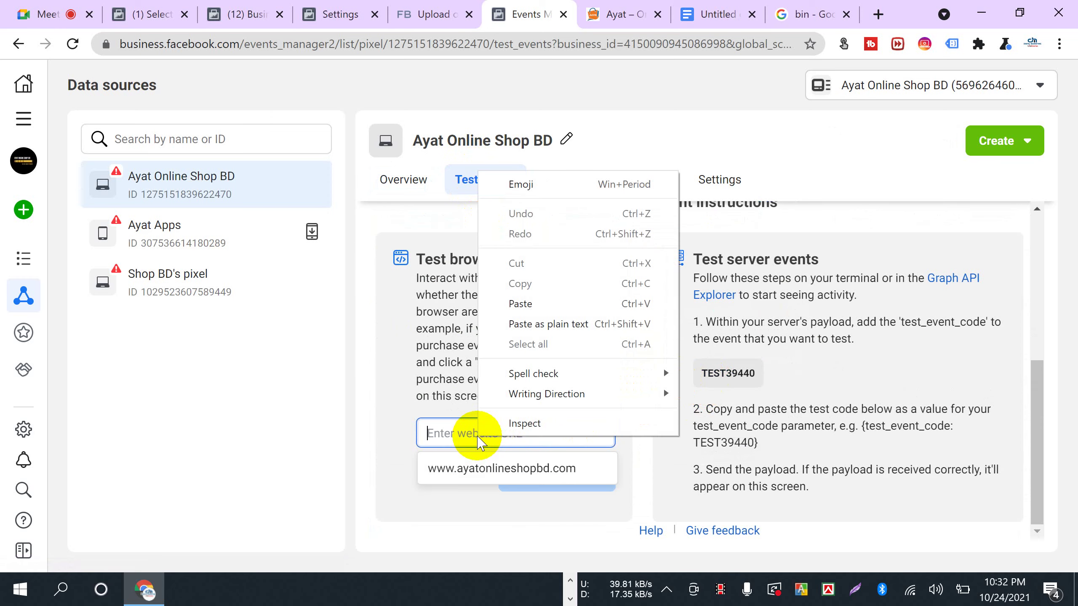
{"action": "left_click", "coordinate": [480, 469]}
{"action": "left_click", "coordinate": [564, 481]}
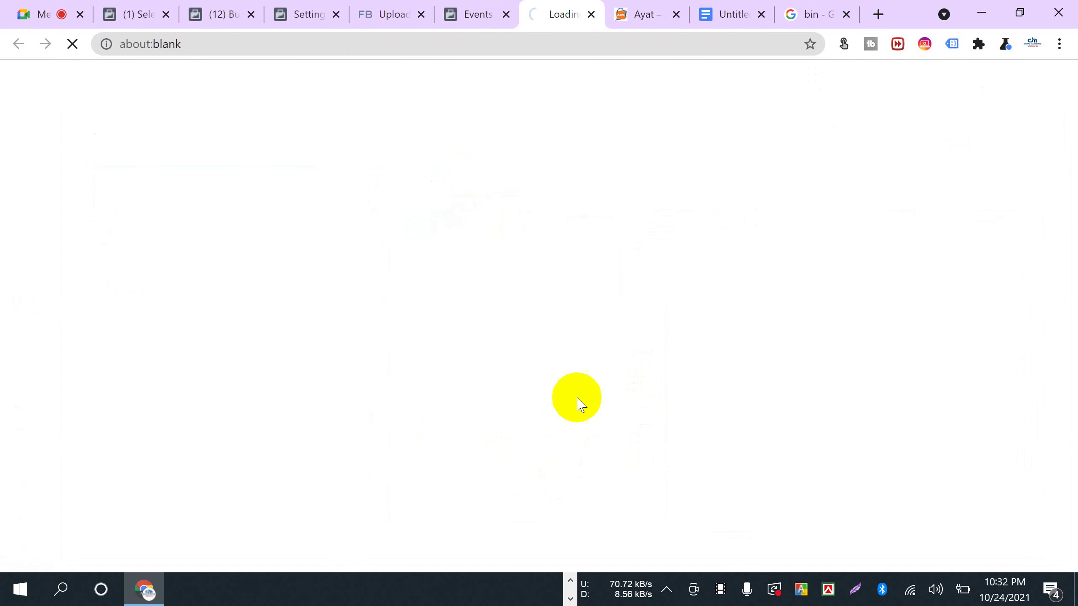
{"action": "left_click", "coordinate": [471, 15]}
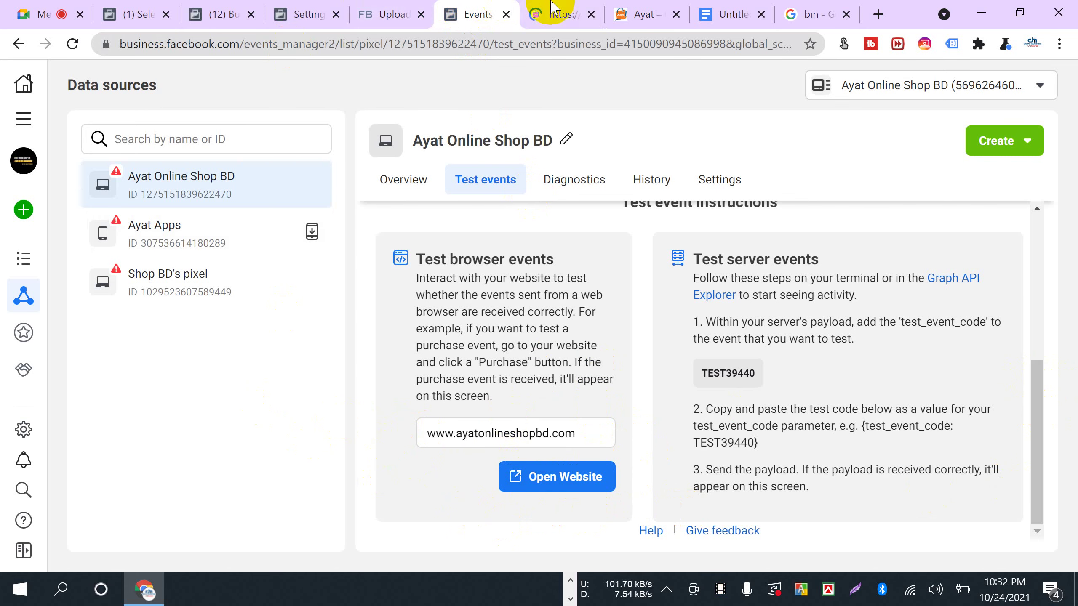
{"action": "left_click", "coordinate": [562, 19]}
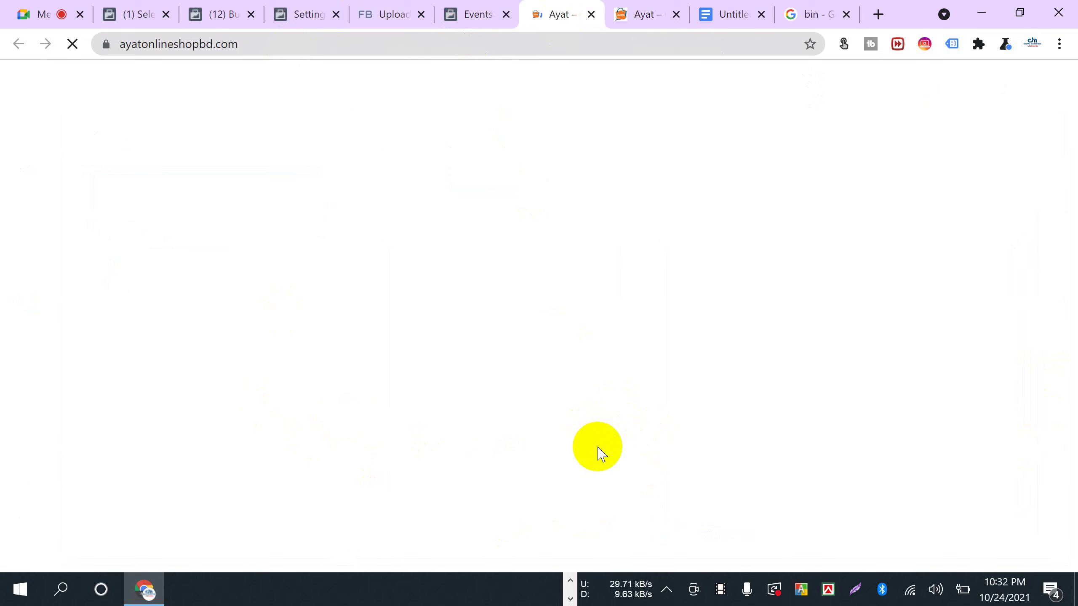
{"action": "scroll", "coordinate": [605, 465], "scroll_direction": "down", "scroll_amount": 15}
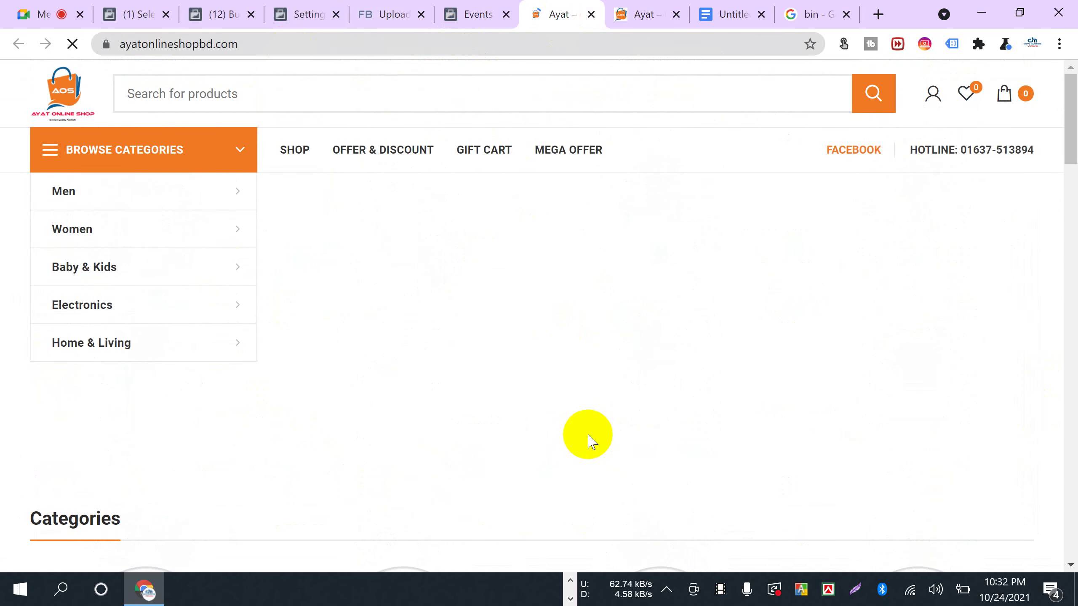
{"action": "left_click", "coordinate": [467, 15]}
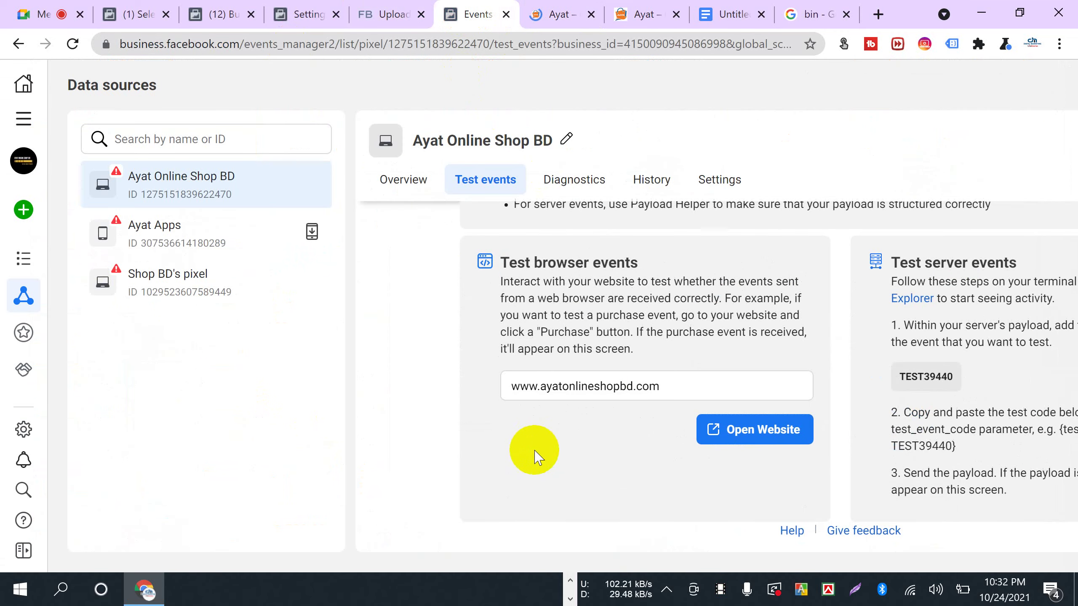
- Open the shop website again from Test browser events and look at the loading page
{"action": "scroll", "coordinate": [683, 489], "scroll_direction": "up", "scroll_amount": 5}
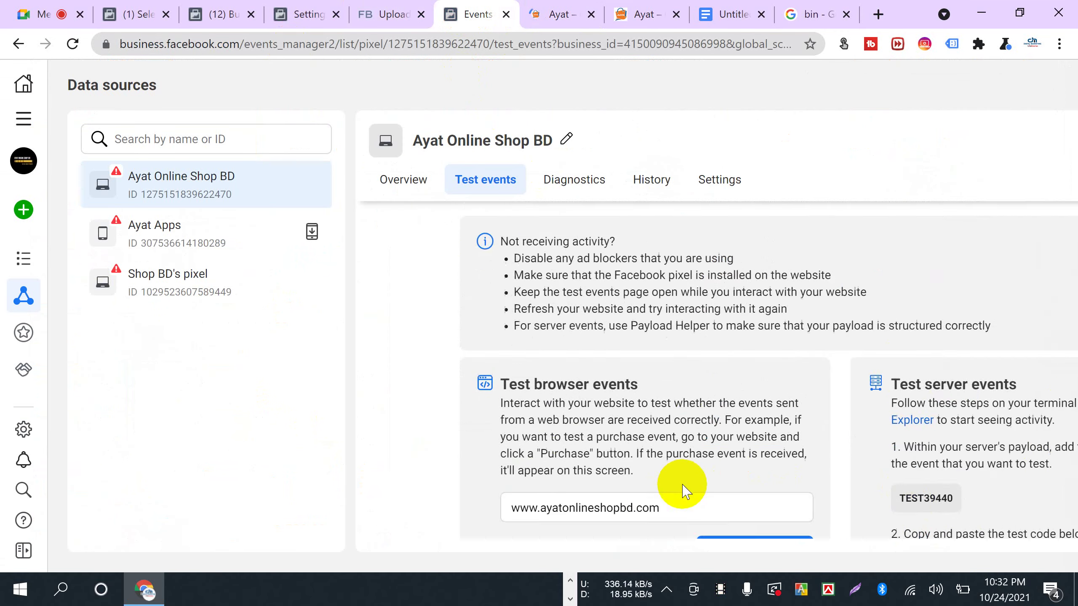
{"action": "scroll", "coordinate": [406, 461], "scroll_direction": "down", "scroll_amount": 5}
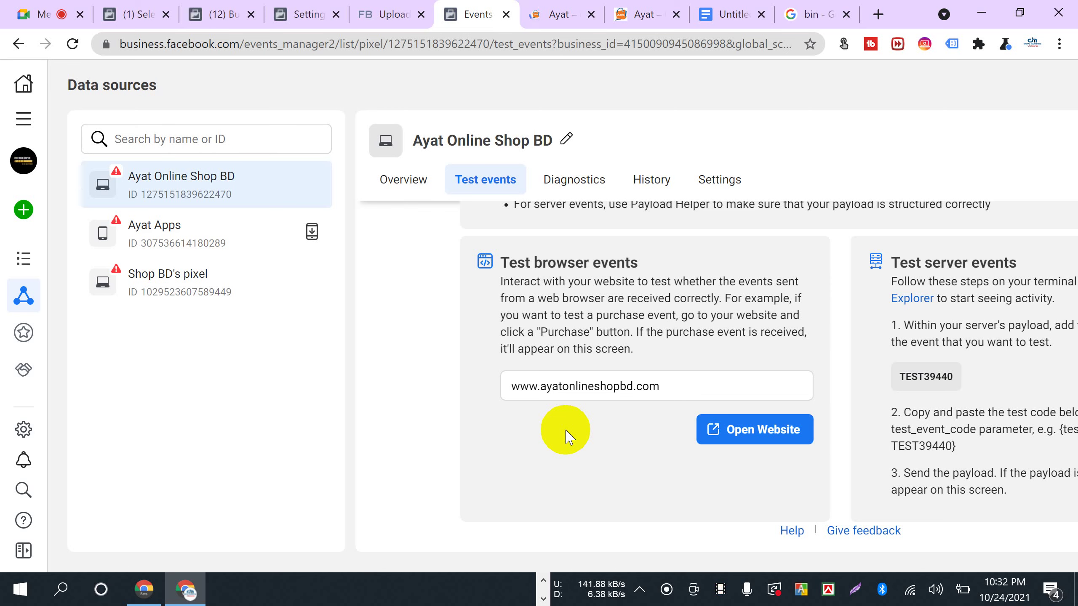
{"action": "scroll", "coordinate": [564, 433], "scroll_direction": "up", "scroll_amount": 5}
{"action": "scroll", "coordinate": [535, 407], "scroll_direction": "down", "scroll_amount": 4}
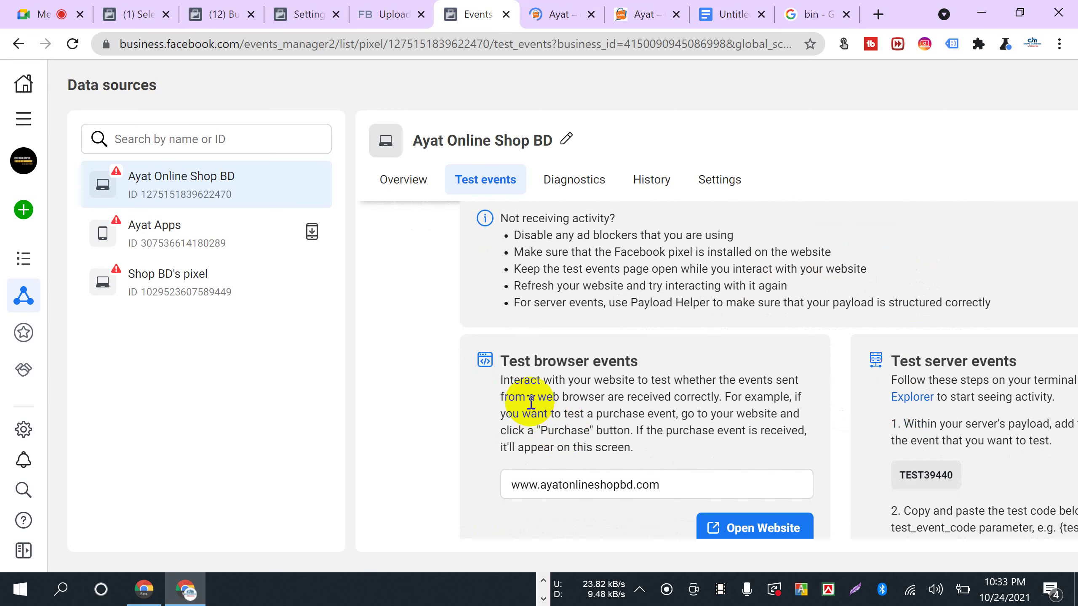
{"action": "left_click_drag", "start_coordinate": [503, 359], "coordinate": [669, 365]}
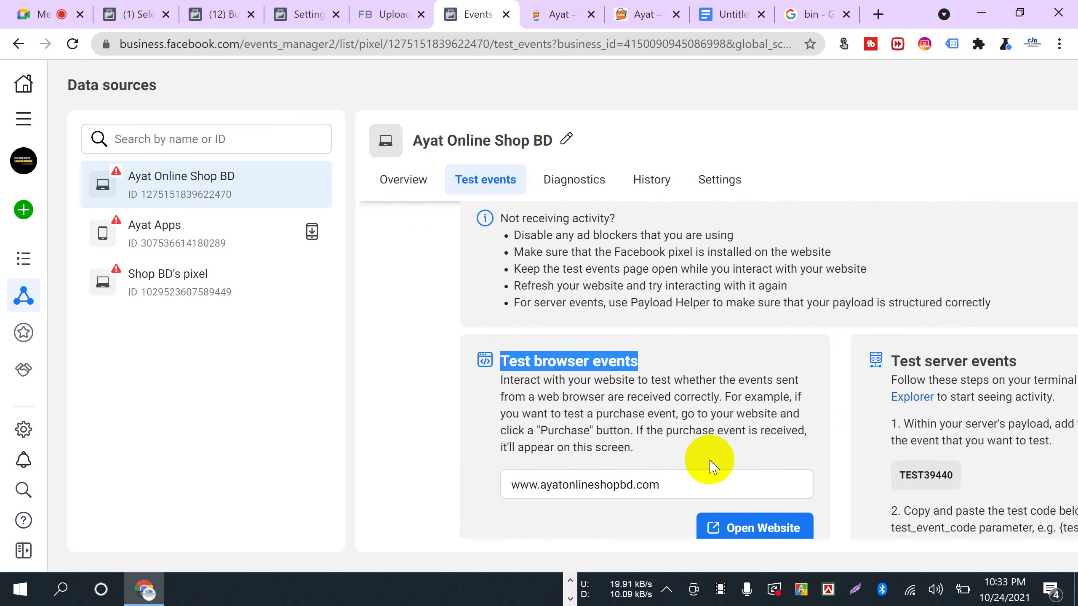
{"action": "scroll", "coordinate": [683, 463], "scroll_direction": "down", "scroll_amount": 2}
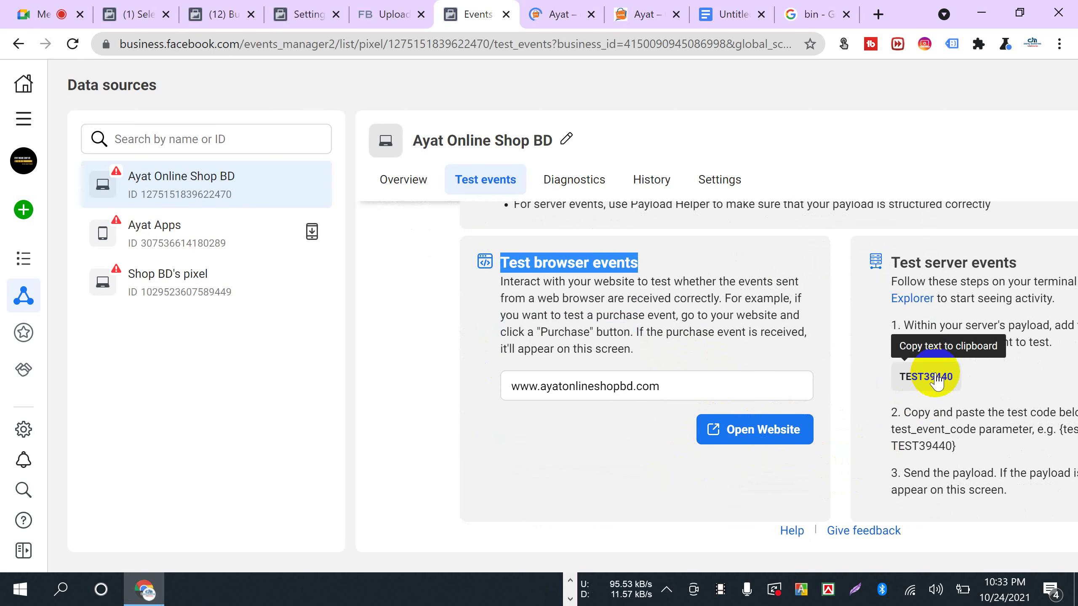
{"action": "left_click", "coordinate": [755, 435]}
{"action": "left_click", "coordinate": [550, 19]}
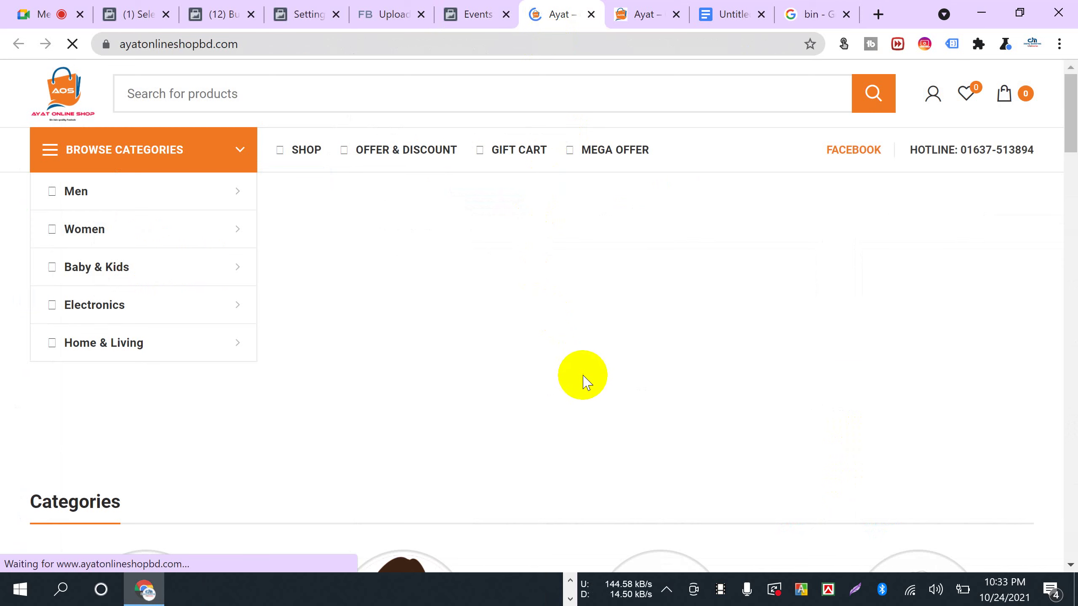
{"action": "scroll", "coordinate": [532, 120], "scroll_direction": "down", "scroll_amount": 6}
- Close the duplicate shop page and highlight the Test browser events heading on the test events page
{"action": "left_click", "coordinate": [467, 16]}
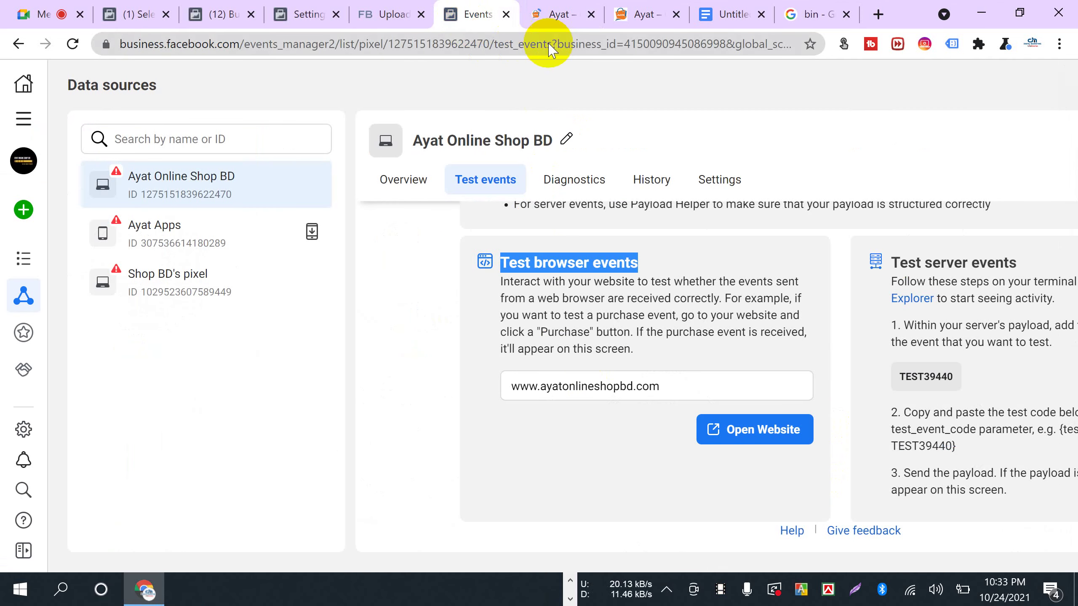
{"action": "left_click", "coordinate": [591, 15]}
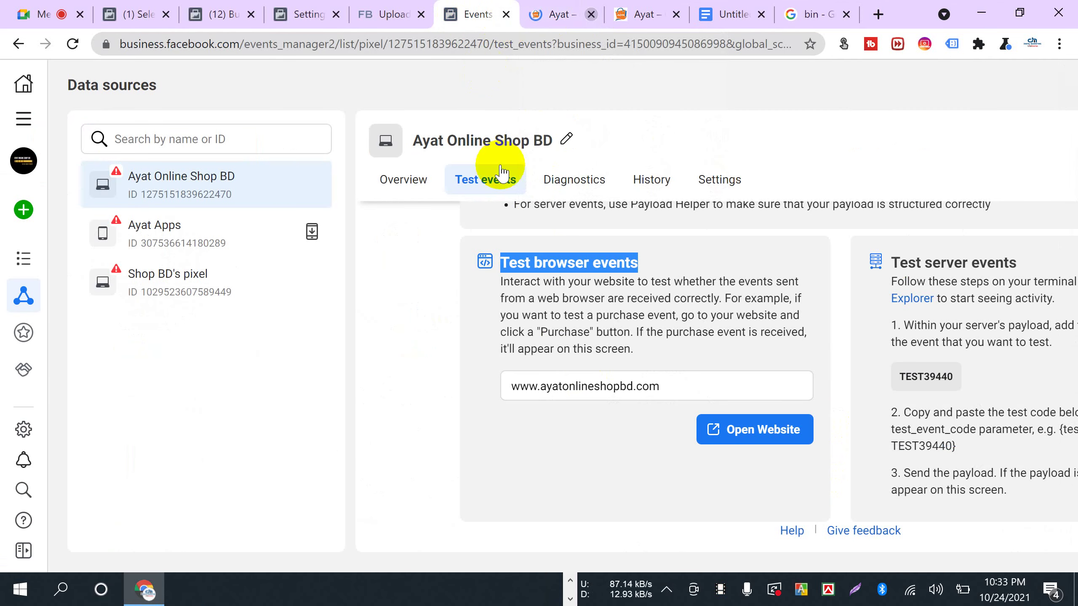
{"action": "left_click", "coordinate": [505, 269]}
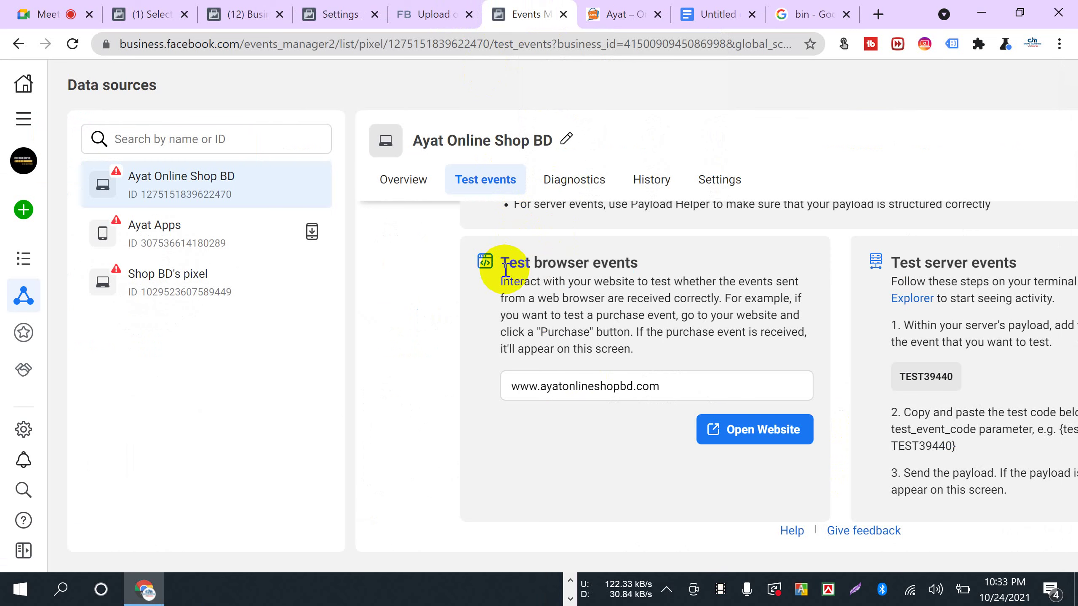
{"action": "left_click_drag", "start_coordinate": [503, 260], "coordinate": [705, 280]}
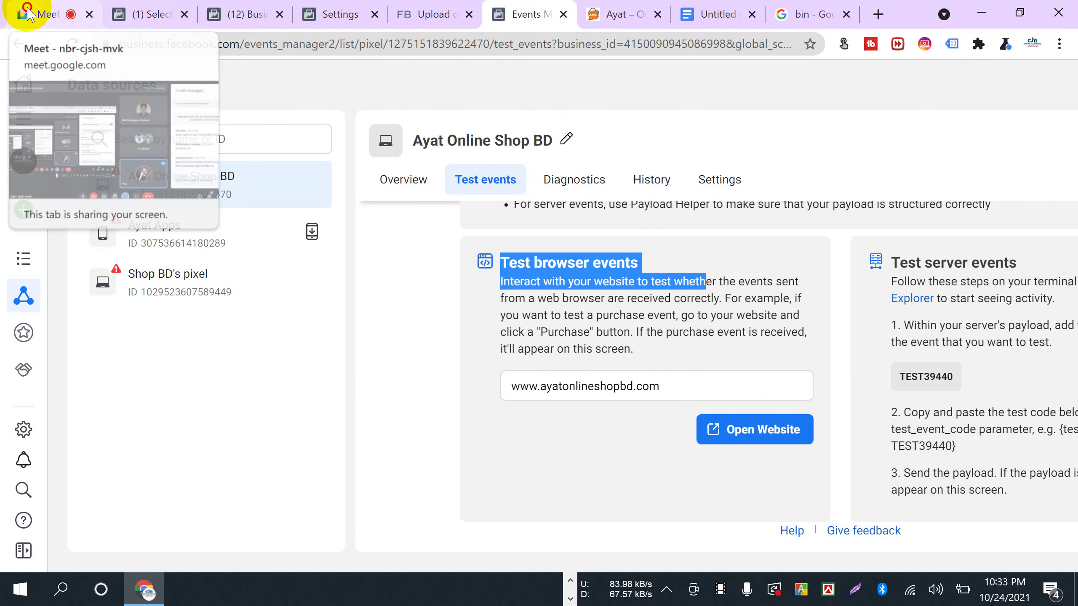
- In Google Meet, highlight the latest chat message about access tokens, then clear it
{"action": "left_click", "coordinate": [44, 14]}
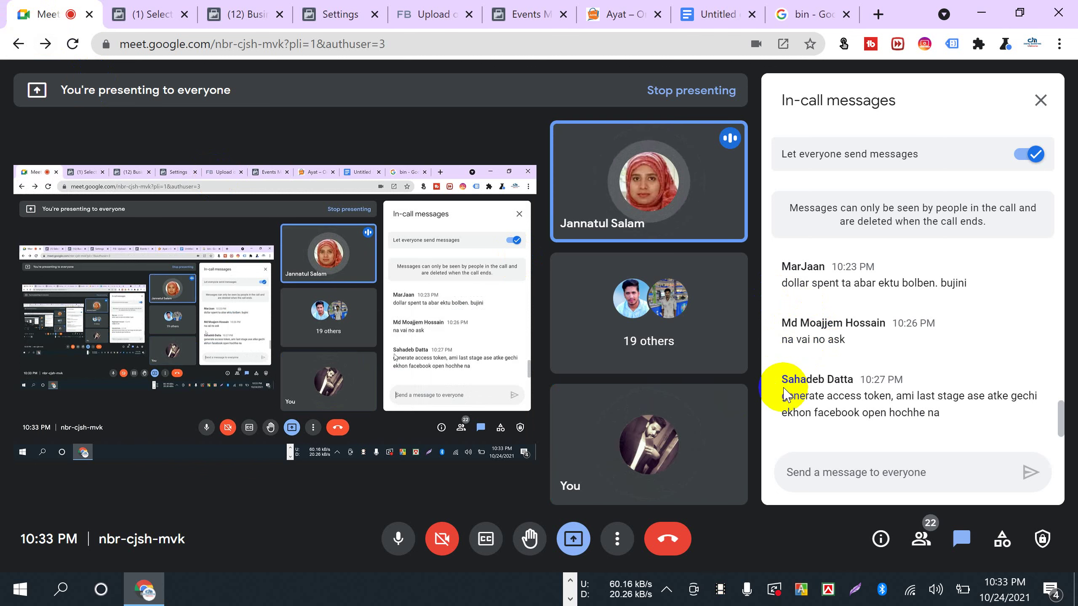
{"action": "left_click_drag", "start_coordinate": [782, 397], "coordinate": [780, 405]}
{"action": "left_click", "coordinate": [938, 414]}
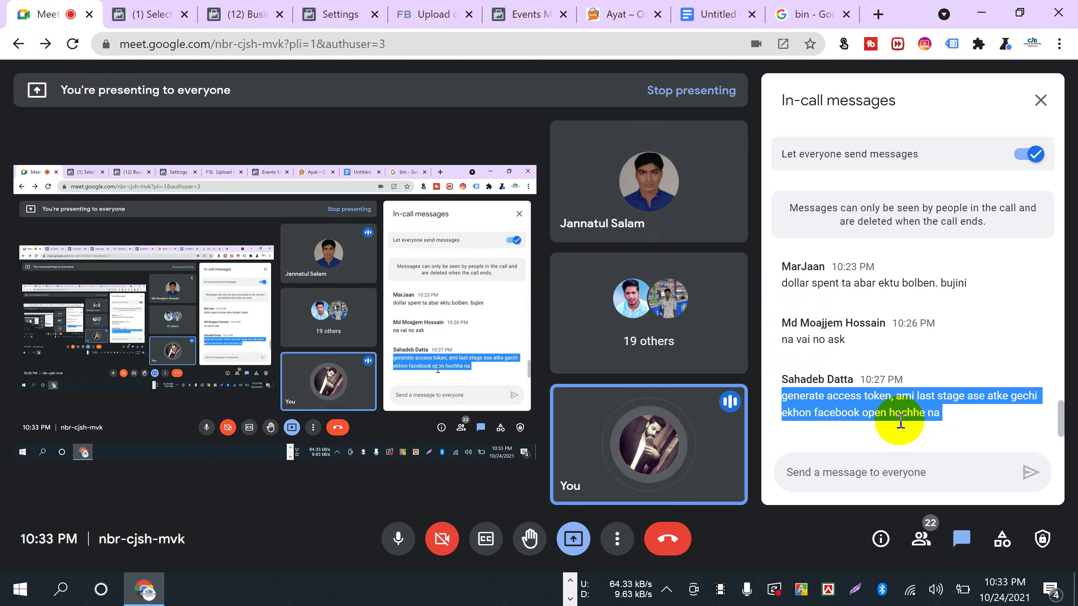
{"action": "left_click_drag", "start_coordinate": [942, 420], "coordinate": [775, 402]}
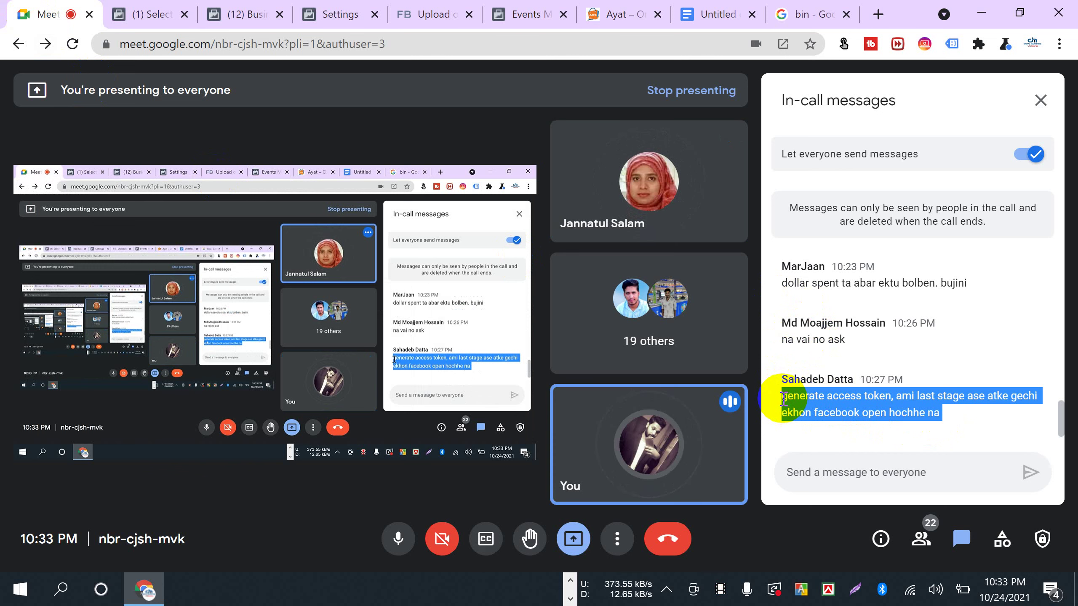
{"action": "left_click", "coordinate": [949, 416]}
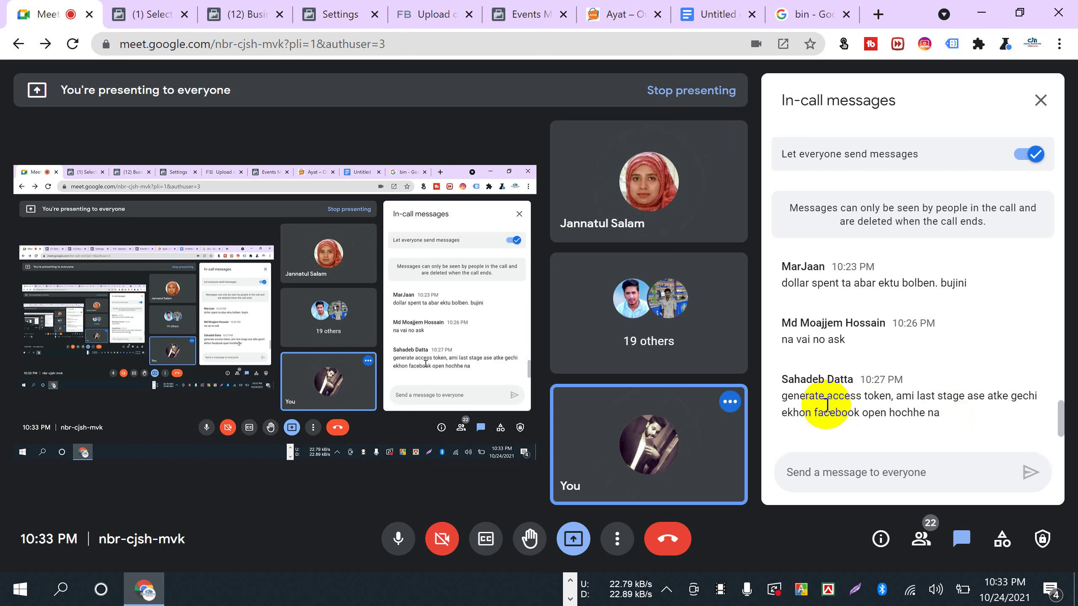
- Send 'domain verified and sobkichu thik thak korle asbe', then 'token access', to everyone
{"action": "left_click", "coordinate": [842, 469]}
{"action": "type", "text": "do"}
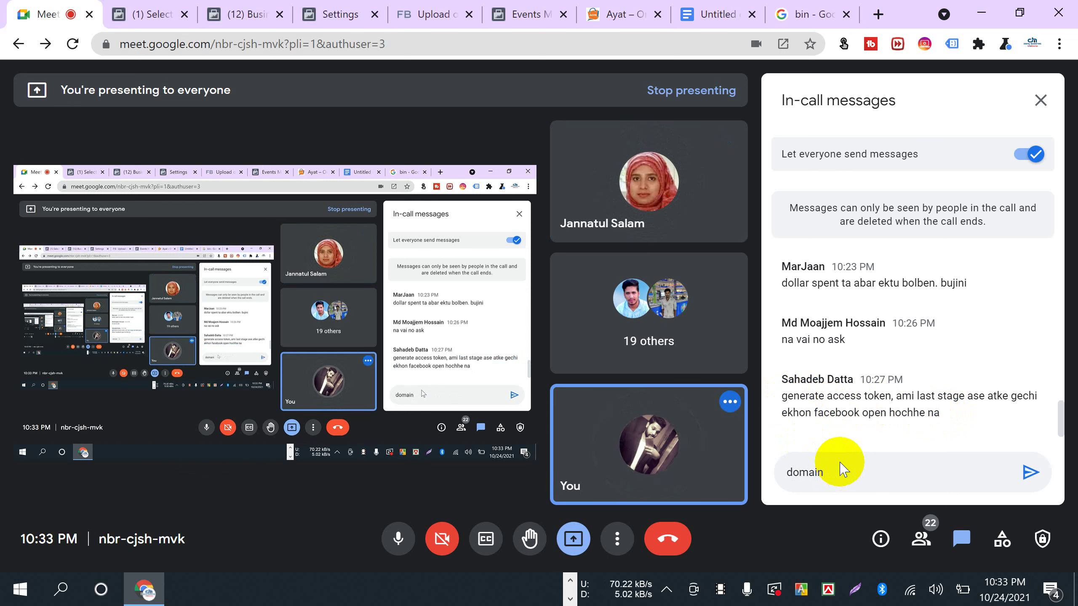
{"action": "type", "text": "main "}
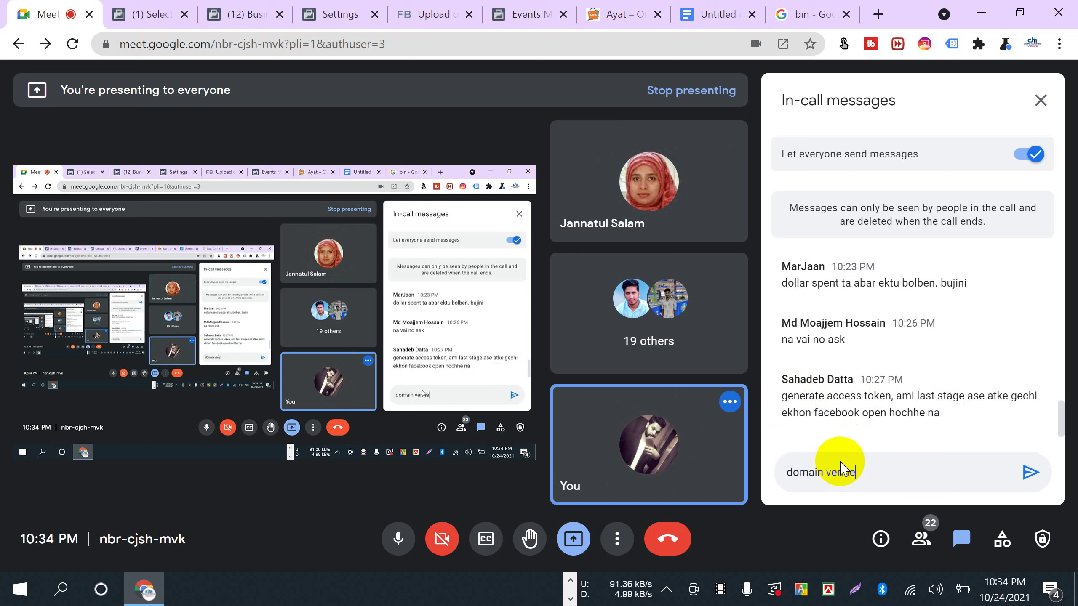
{"action": "type", "text": "verified and sobkichu thik thak"}
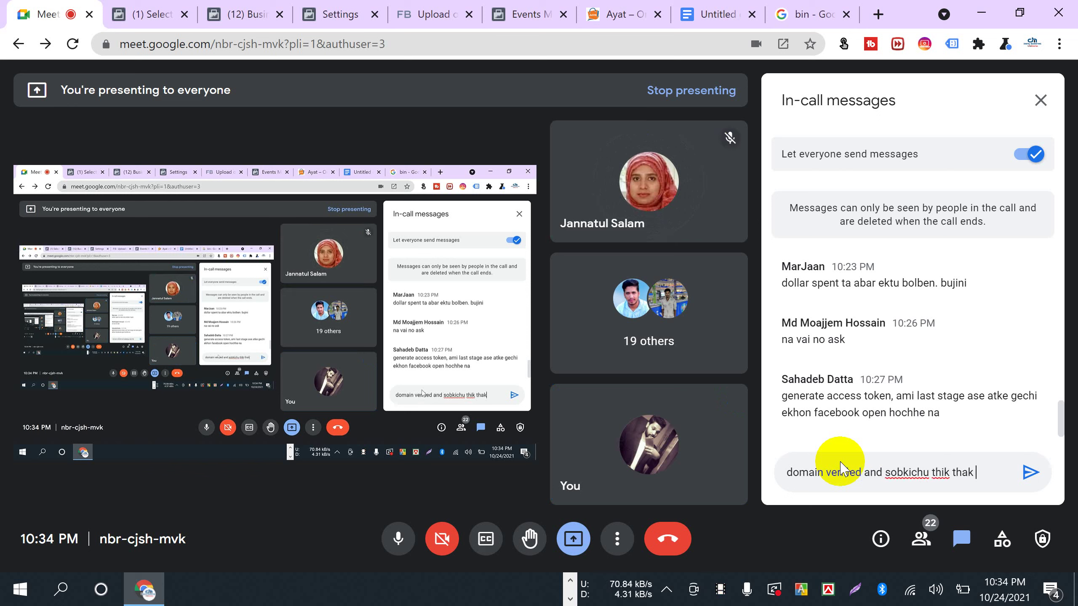
{"action": "type", "text": " korle a"}
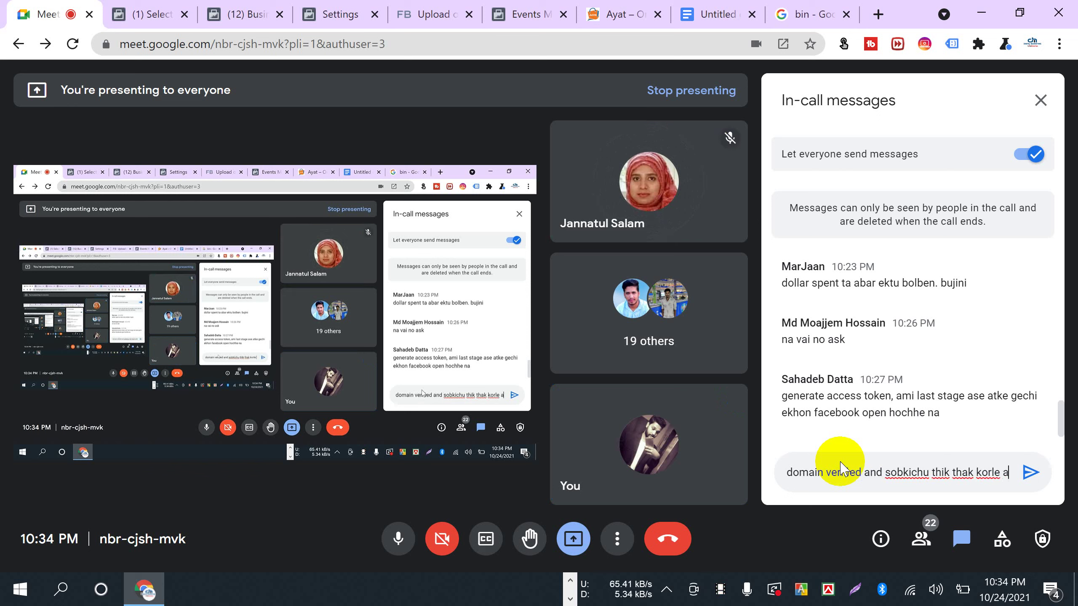
{"action": "type", "text": "a"}
{"action": "key", "text": "BackSpace"}
{"action": "type", "text": "sbe"}
{"action": "key", "text": "Return"}
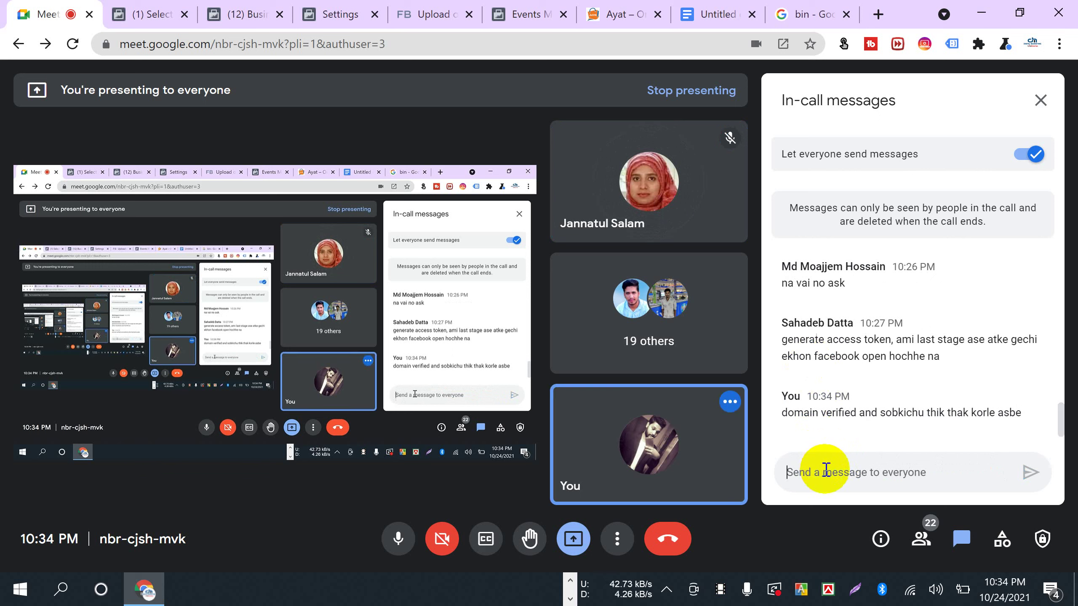
{"action": "type", "text": "token access"}
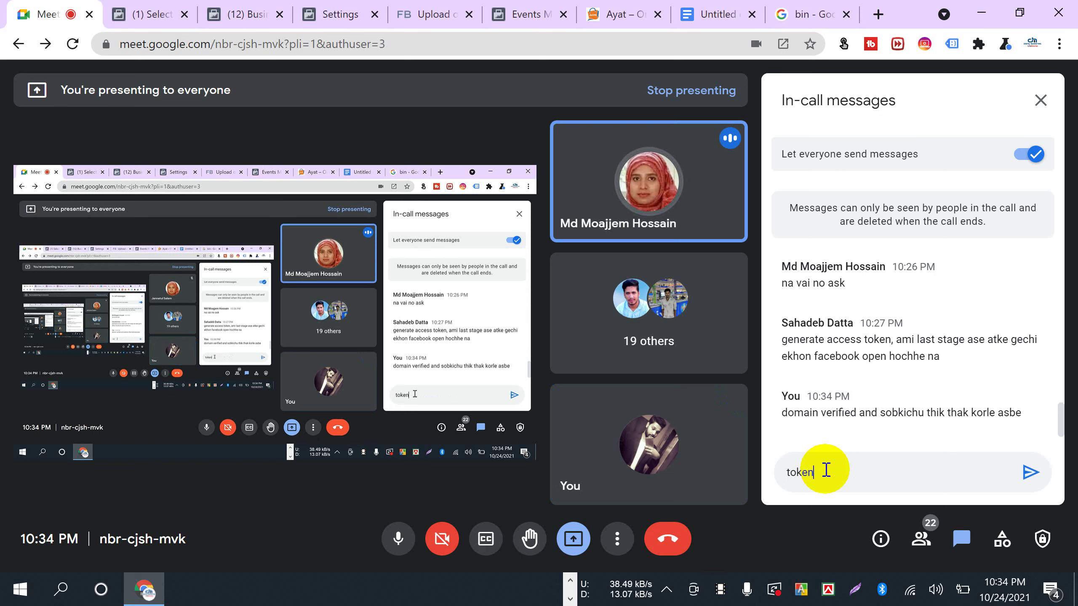
{"action": "key", "text": "Return"}
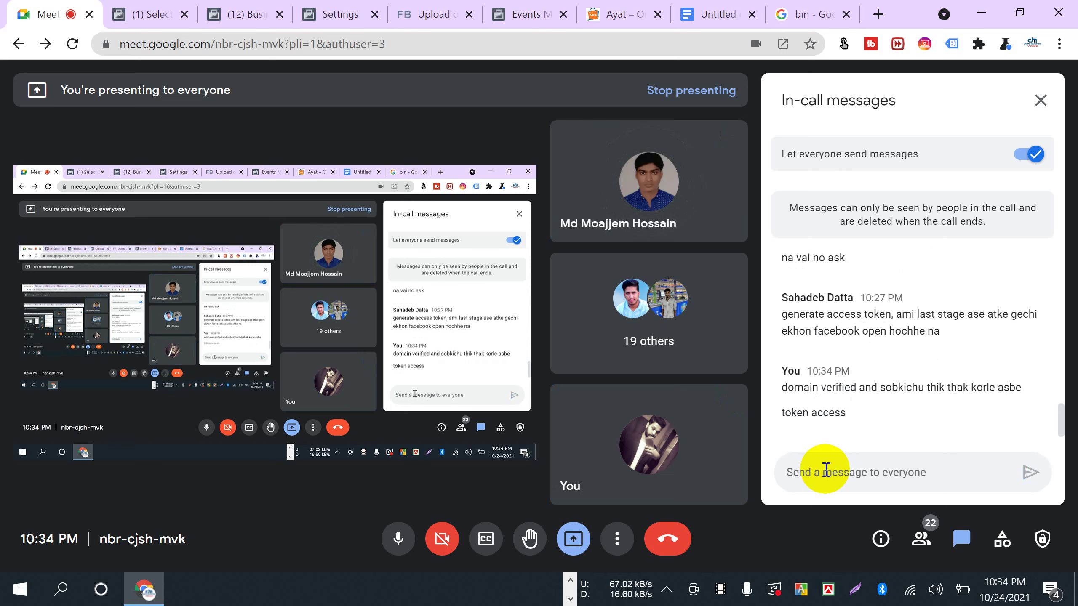